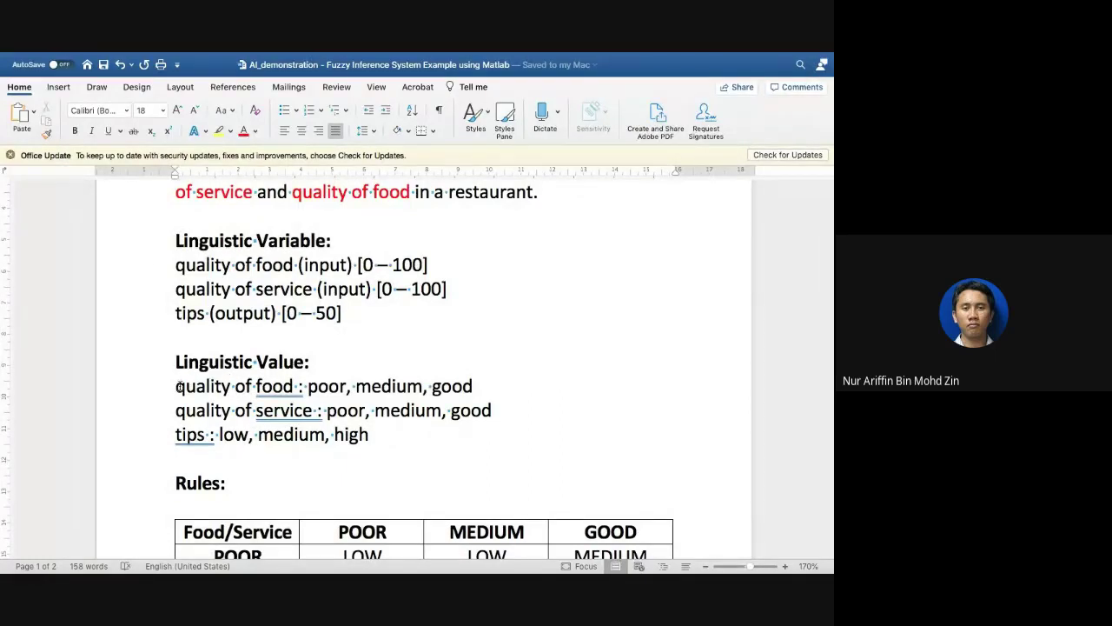
Step: Examine the linguistic values poor, medium and good listed for quality of food, along with the linguistic variables
{"action": "scroll", "coordinate": [182, 386], "scroll_direction": "up", "scroll_amount": 1}
{"action": "scroll", "coordinate": [182, 386], "scroll_direction": "up", "scroll_amount": 1}
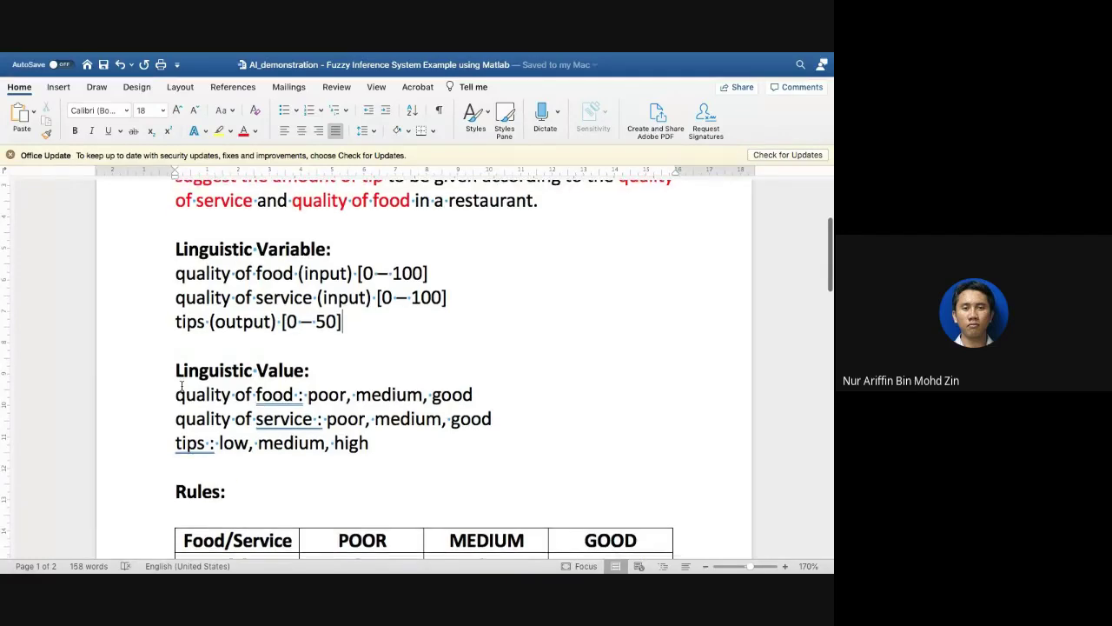
{"action": "scroll", "coordinate": [182, 386], "scroll_direction": "up", "scroll_amount": 2}
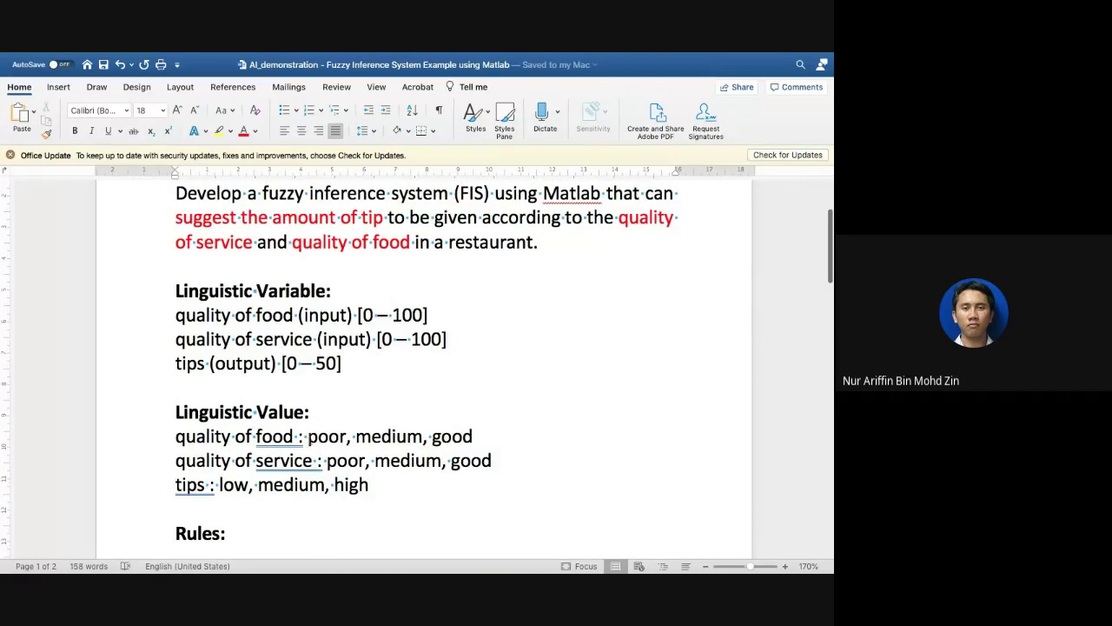
{"action": "left_click_drag", "start_coordinate": [308, 437], "coordinate": [348, 437]}
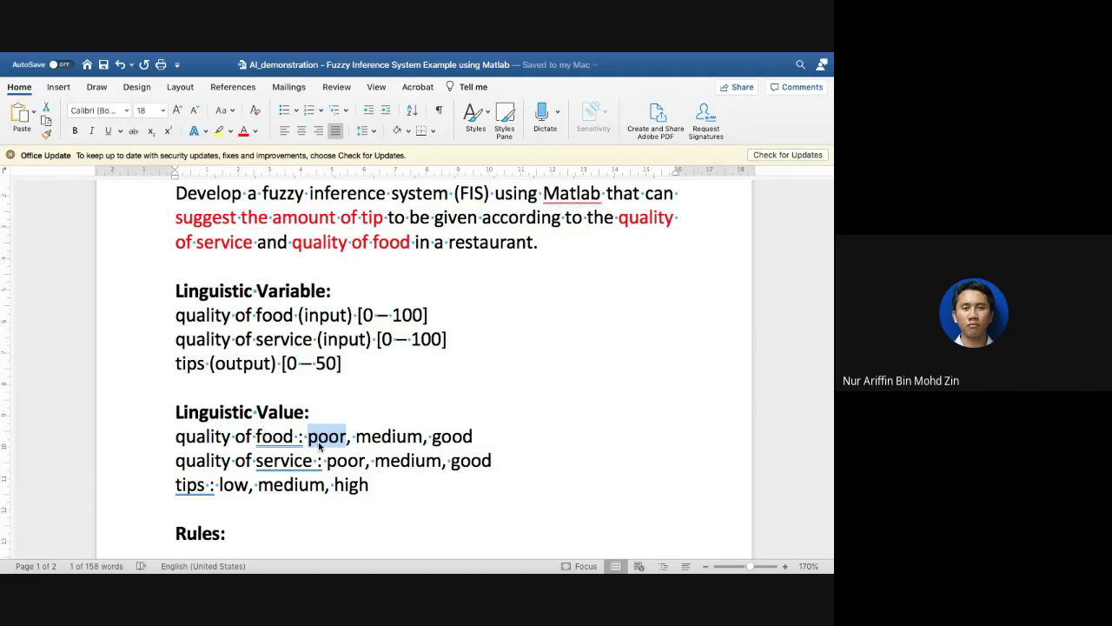
{"action": "left_click", "coordinate": [309, 436]}
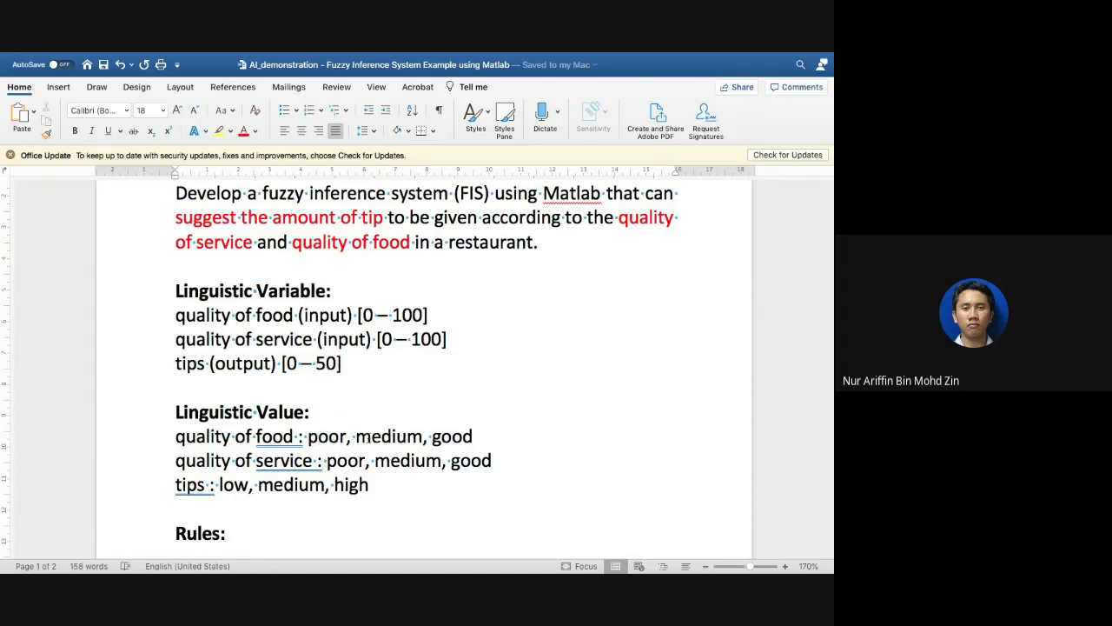
{"action": "left_click_drag", "start_coordinate": [357, 437], "coordinate": [473, 436]}
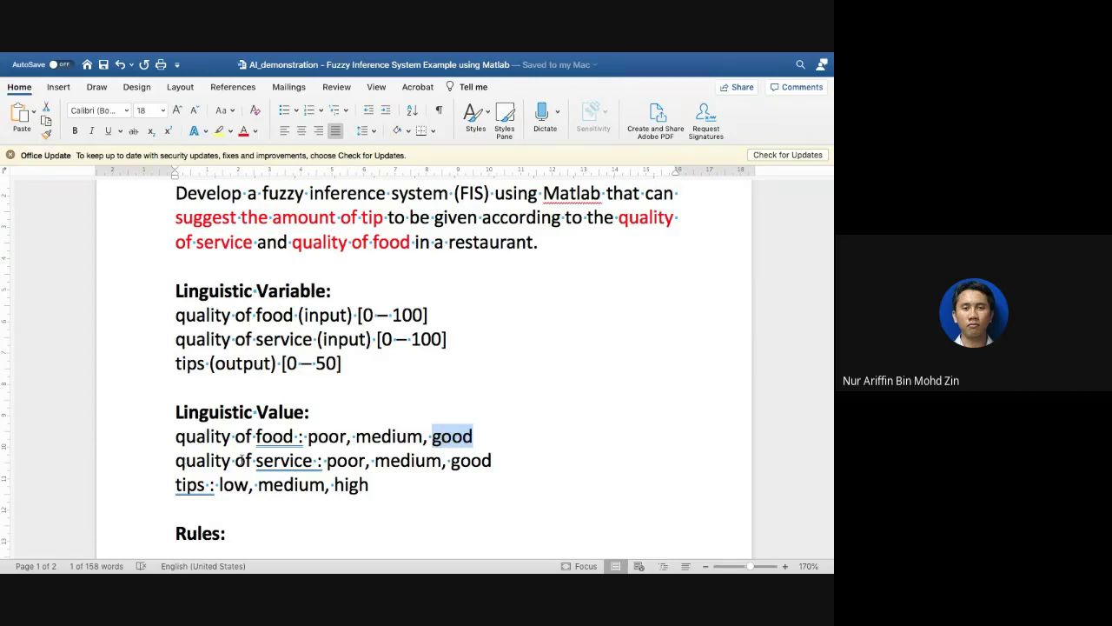
{"action": "scroll", "coordinate": [239, 459], "scroll_direction": "down", "scroll_amount": 2}
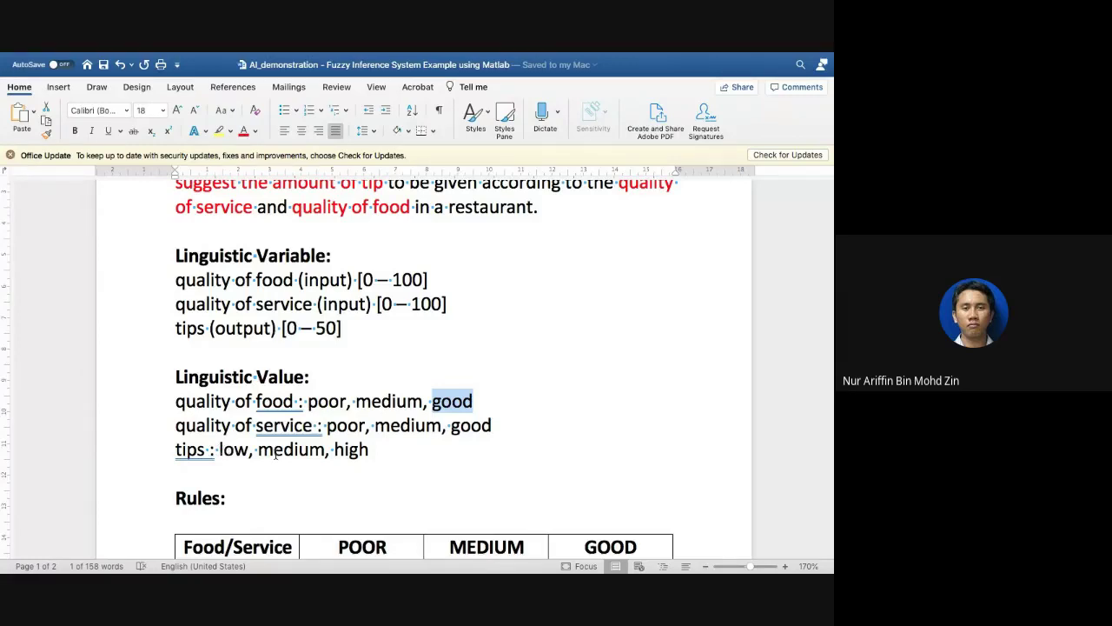
{"action": "scroll", "coordinate": [474, 341], "scroll_direction": "up", "scroll_amount": 2}
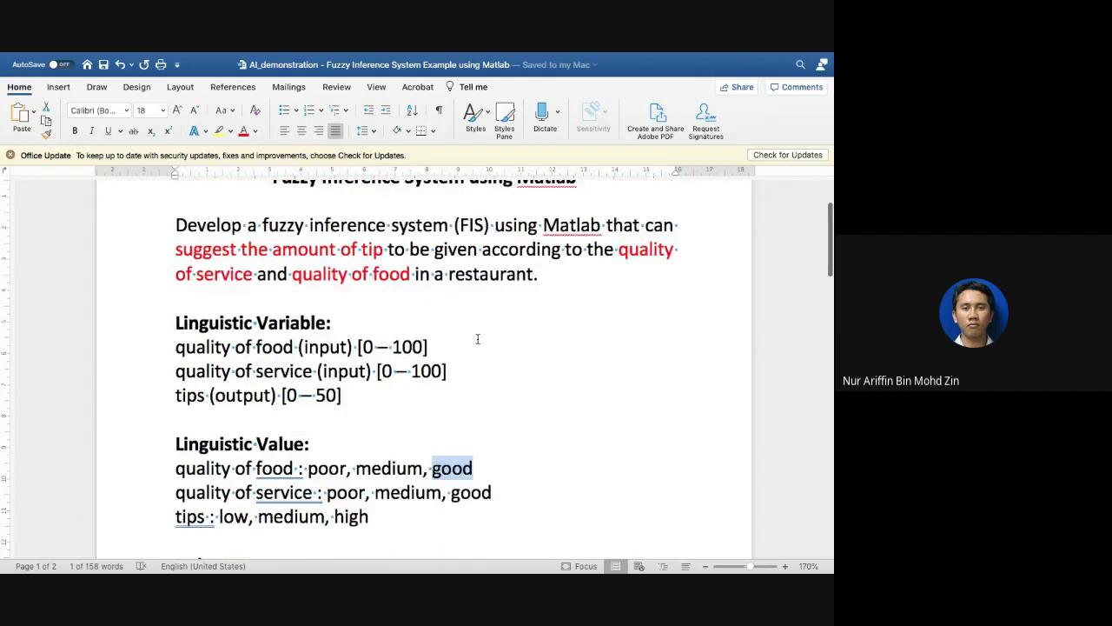
{"action": "scroll", "coordinate": [461, 341], "scroll_direction": "down", "scroll_amount": 2}
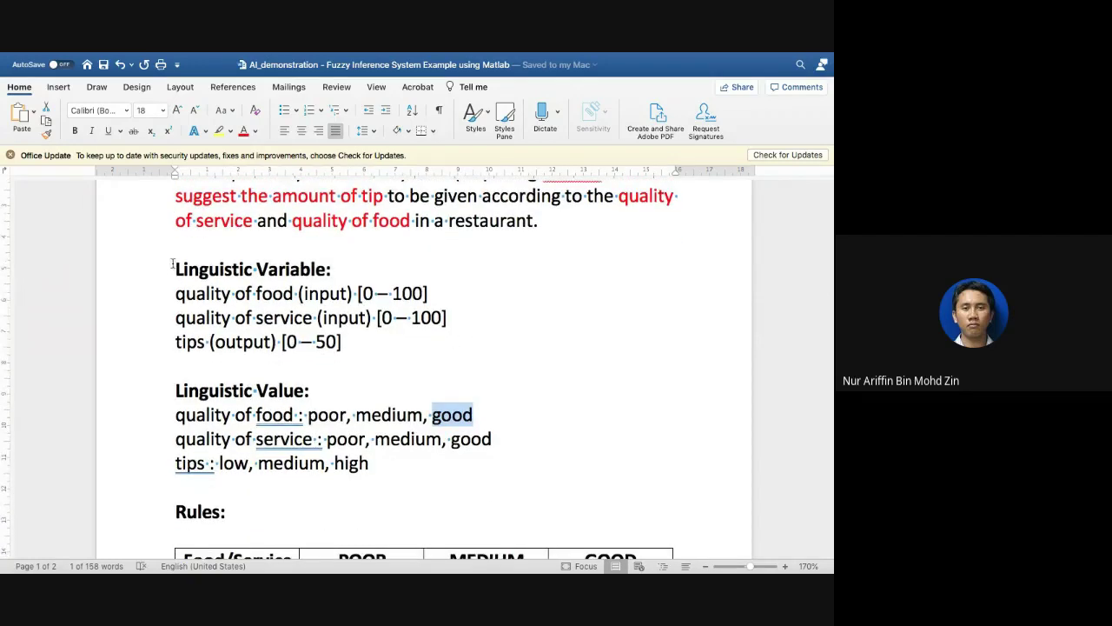
Step: Review the Linguistic Variable and Linguistic Value sections as one block, highlighting them and the value set for quality of food
{"action": "left_click_drag", "start_coordinate": [174, 264], "coordinate": [366, 467]}
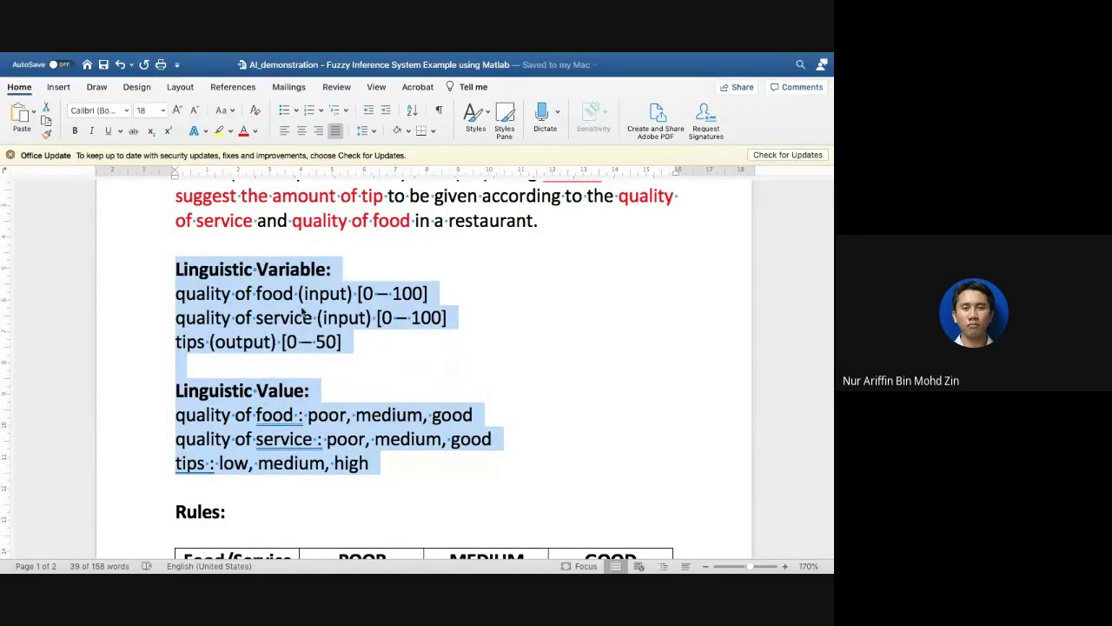
{"action": "left_click", "coordinate": [313, 419]}
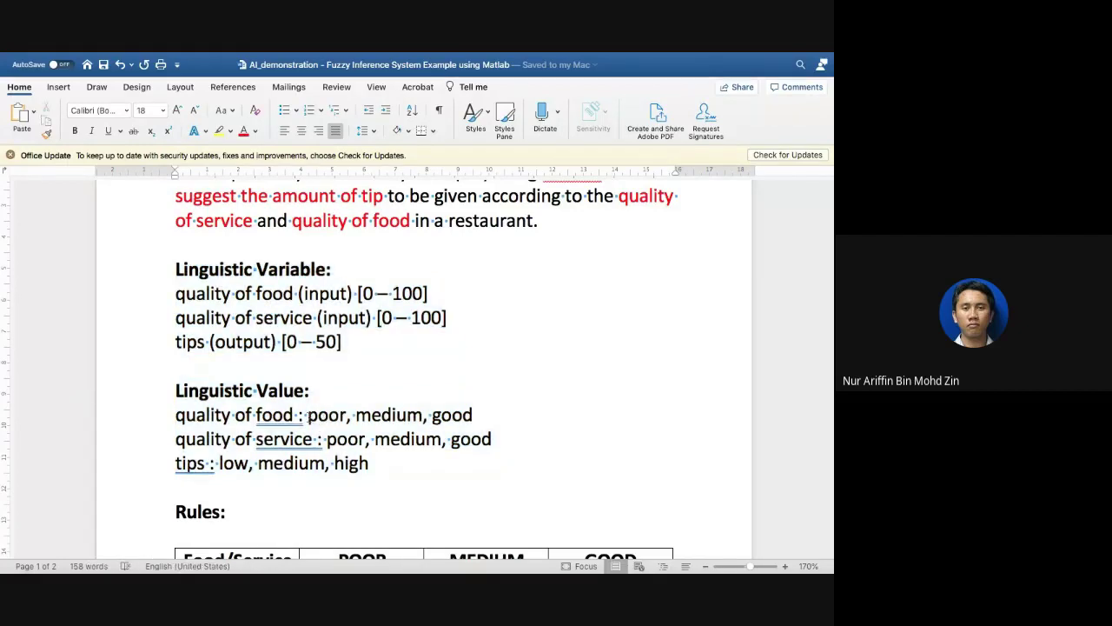
{"action": "left_click_drag", "start_coordinate": [310, 416], "coordinate": [459, 420]}
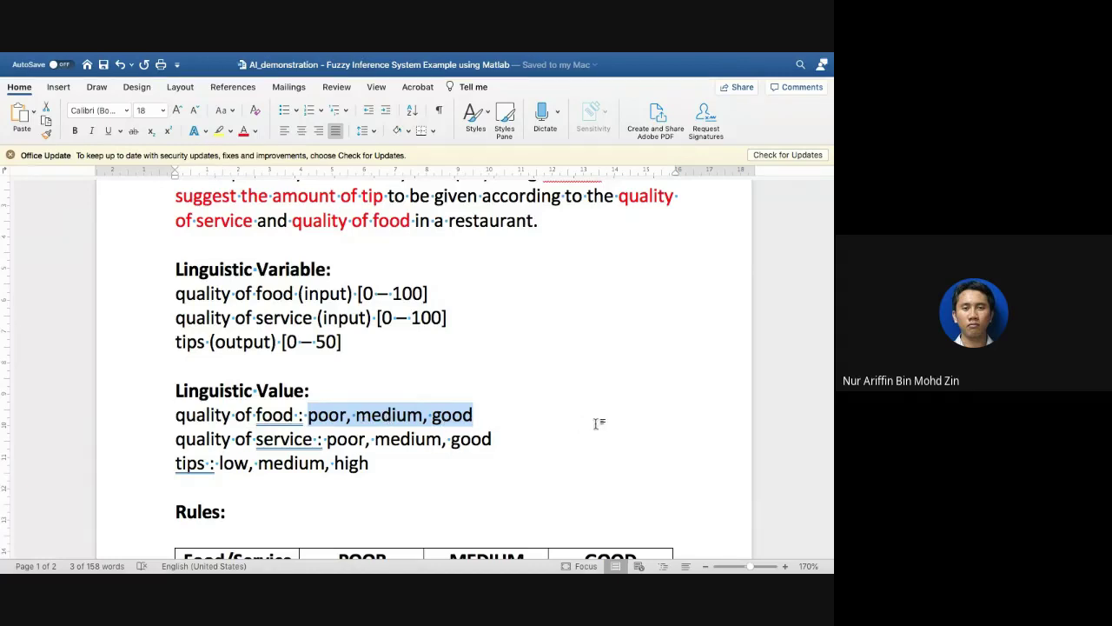
{"action": "left_click", "coordinate": [492, 420]}
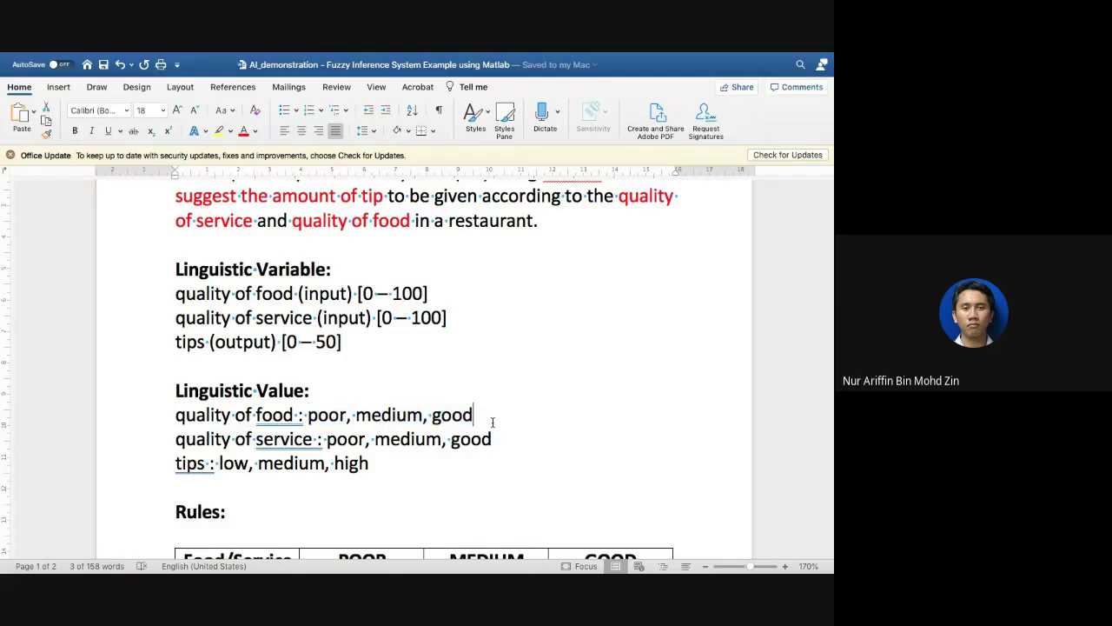
{"action": "scroll", "coordinate": [493, 422], "scroll_direction": "up", "scroll_amount": 1}
{"action": "scroll", "coordinate": [492, 423], "scroll_direction": "up", "scroll_amount": 1}
{"action": "scroll", "coordinate": [492, 423], "scroll_direction": "down", "scroll_amount": 2}
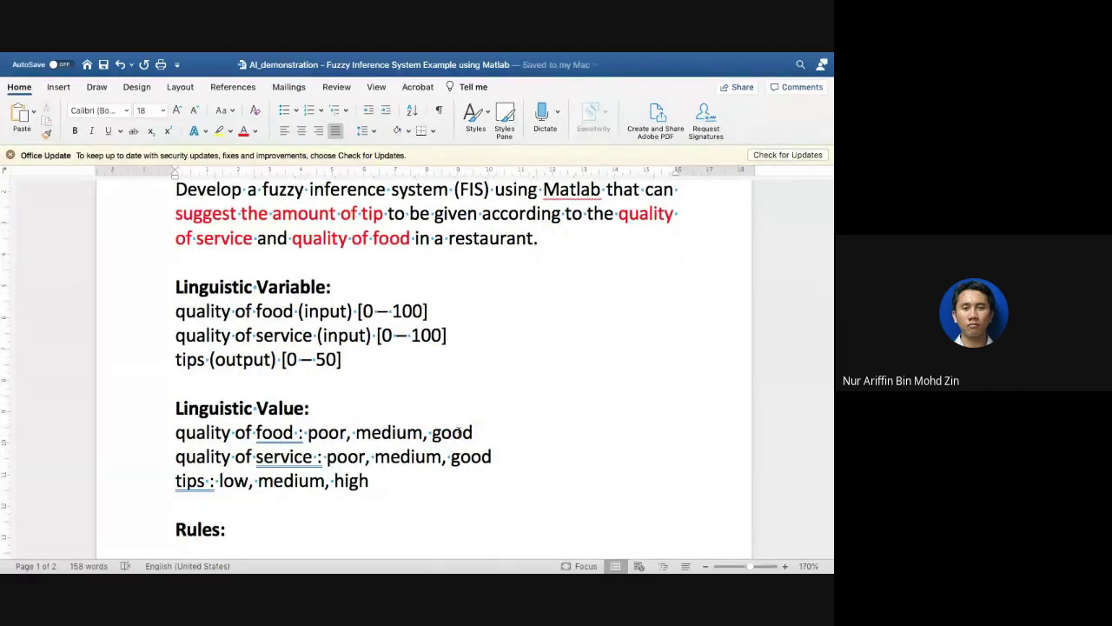
{"action": "scroll", "coordinate": [410, 448], "scroll_direction": "down", "scroll_amount": 1}
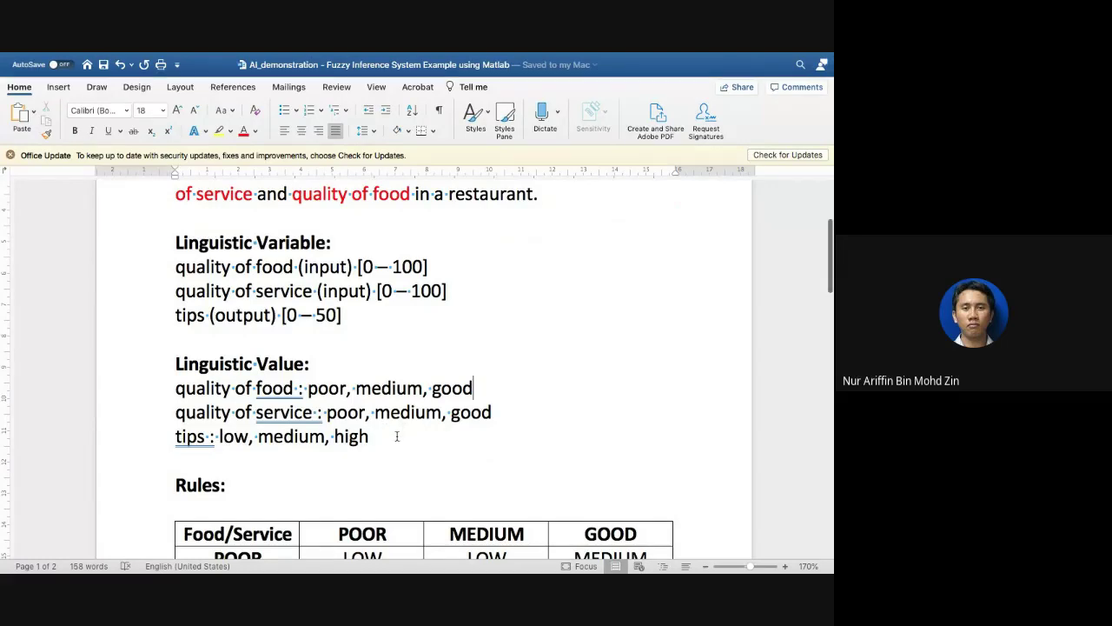
{"action": "scroll", "coordinate": [397, 436], "scroll_direction": "up", "scroll_amount": 1}
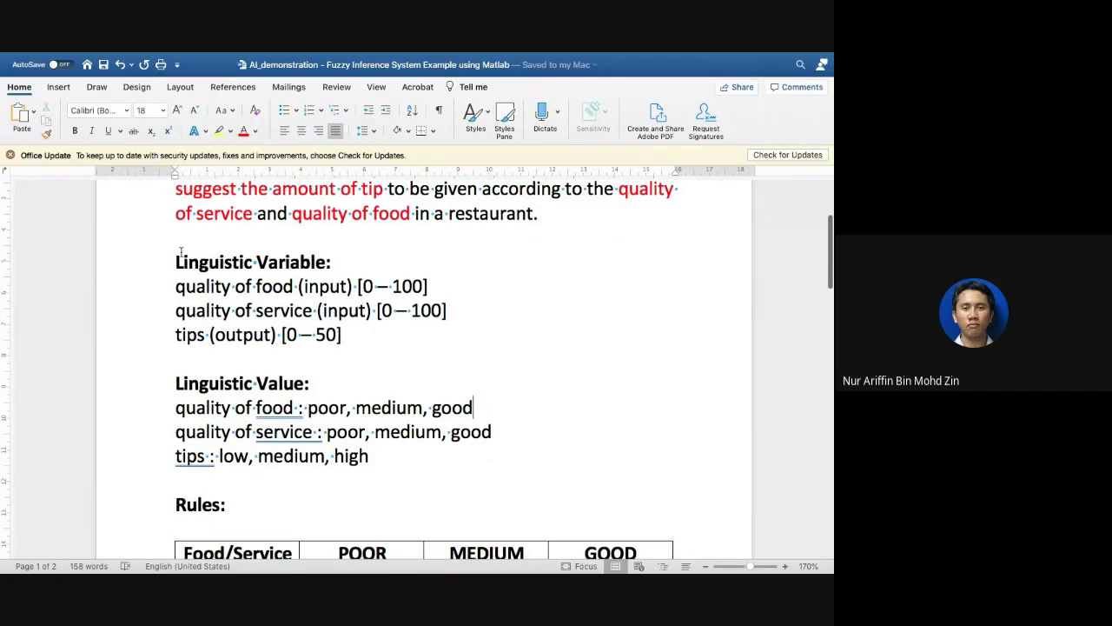
{"action": "left_click_drag", "start_coordinate": [173, 257], "coordinate": [418, 465]}
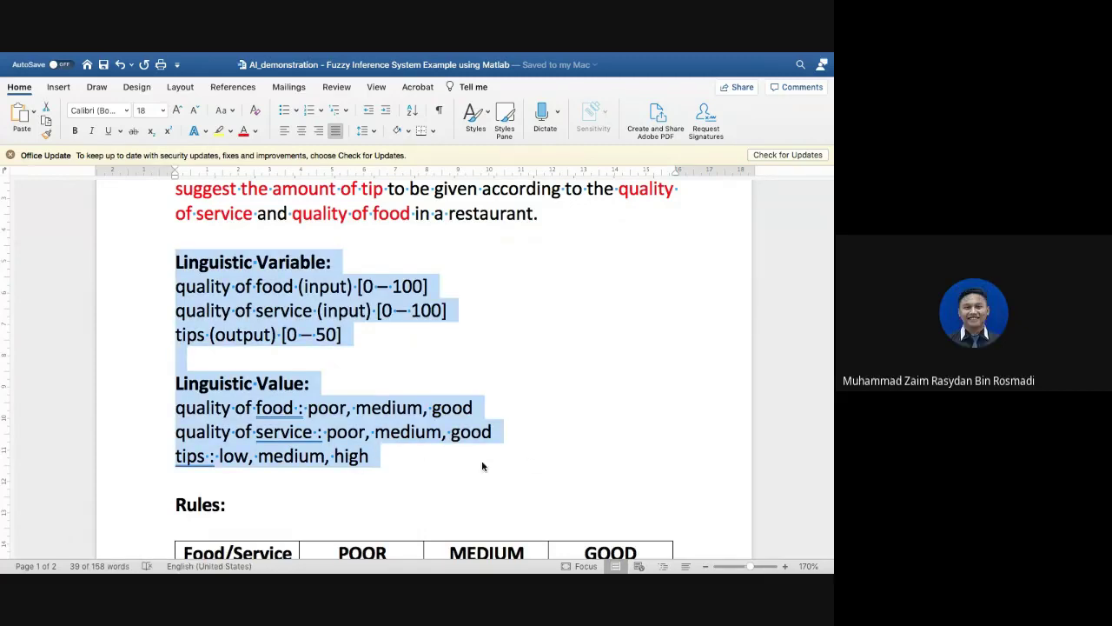
Step: Switch to the Google Meet call in Chrome and look through the list of people in the call
{"action": "mouse_move", "coordinate": [466, 565]}
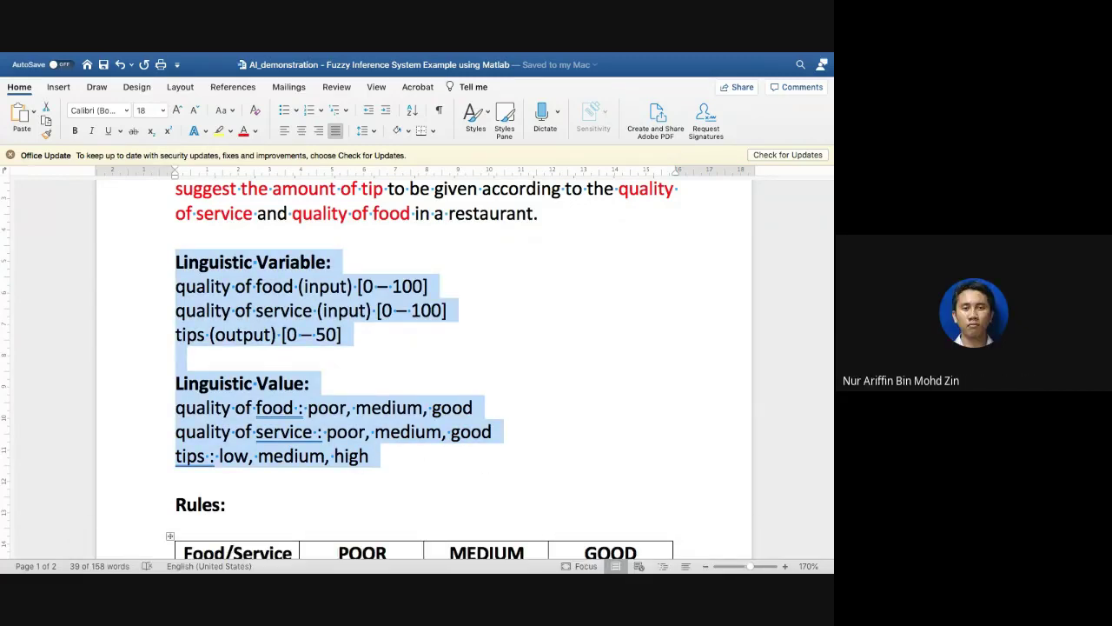
{"action": "left_click", "coordinate": [512, 549]}
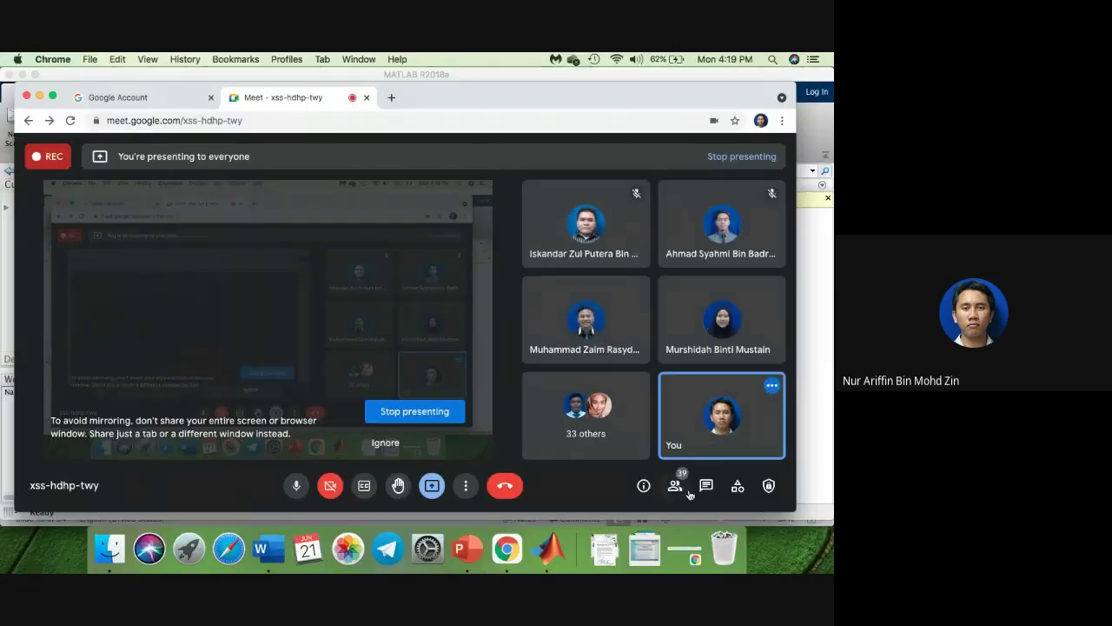
{"action": "left_click", "coordinate": [675, 485]}
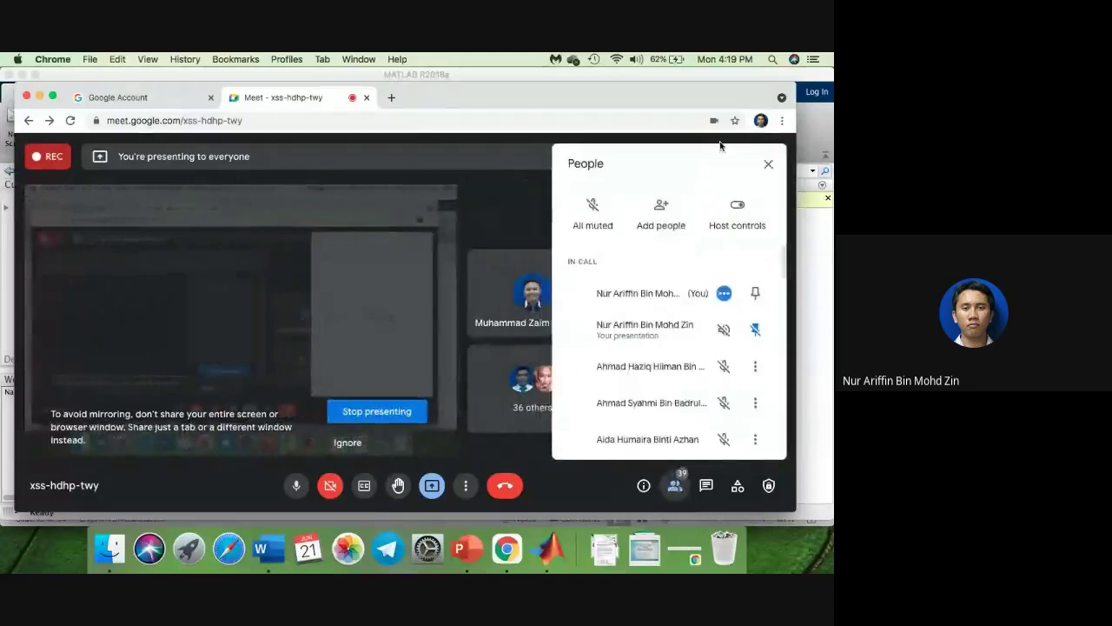
{"action": "scroll", "coordinate": [684, 253], "scroll_direction": "down", "scroll_amount": 10}
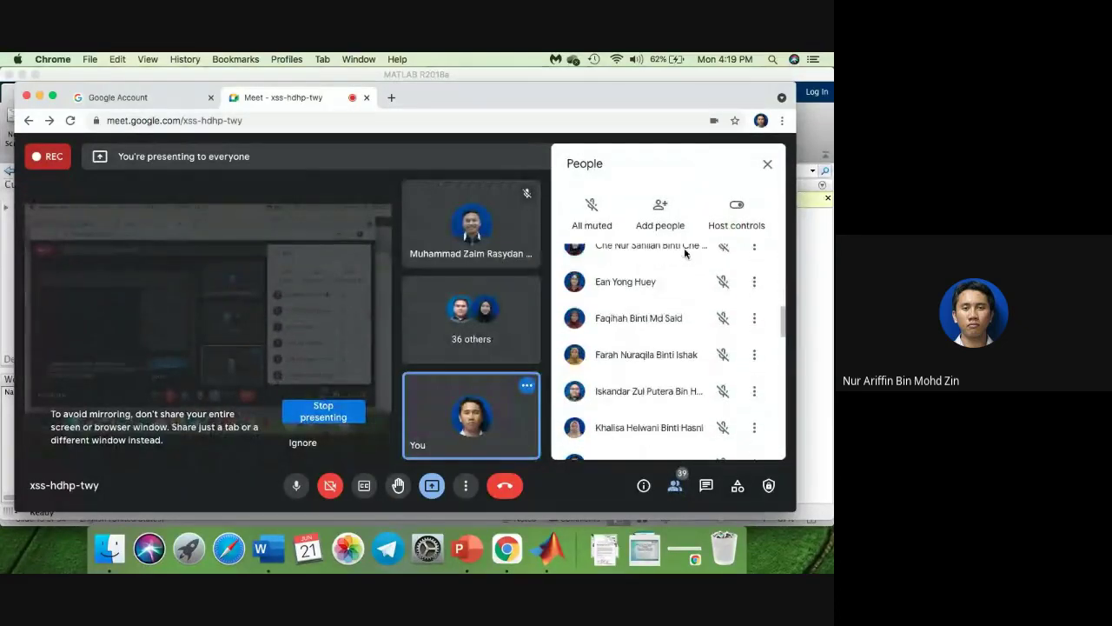
{"action": "scroll", "coordinate": [684, 253], "scroll_direction": "down", "scroll_amount": 2}
{"action": "scroll", "coordinate": [684, 253], "scroll_direction": "up", "scroll_amount": 6}
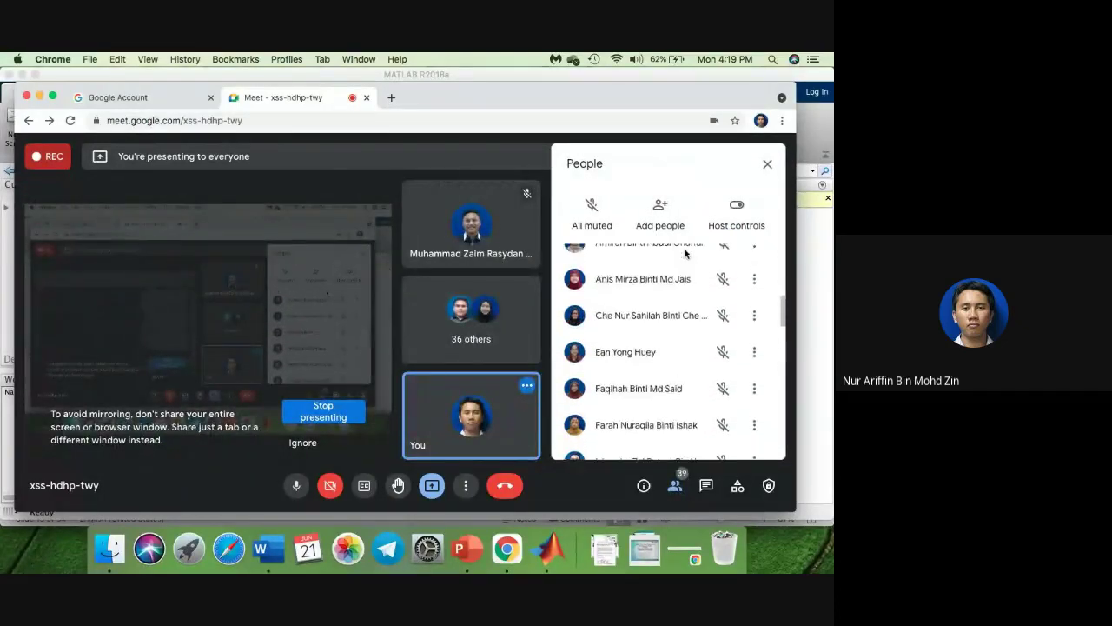
{"action": "scroll", "coordinate": [684, 253], "scroll_direction": "up", "scroll_amount": 3}
{"action": "scroll", "coordinate": [684, 253], "scroll_direction": "down", "scroll_amount": 12}
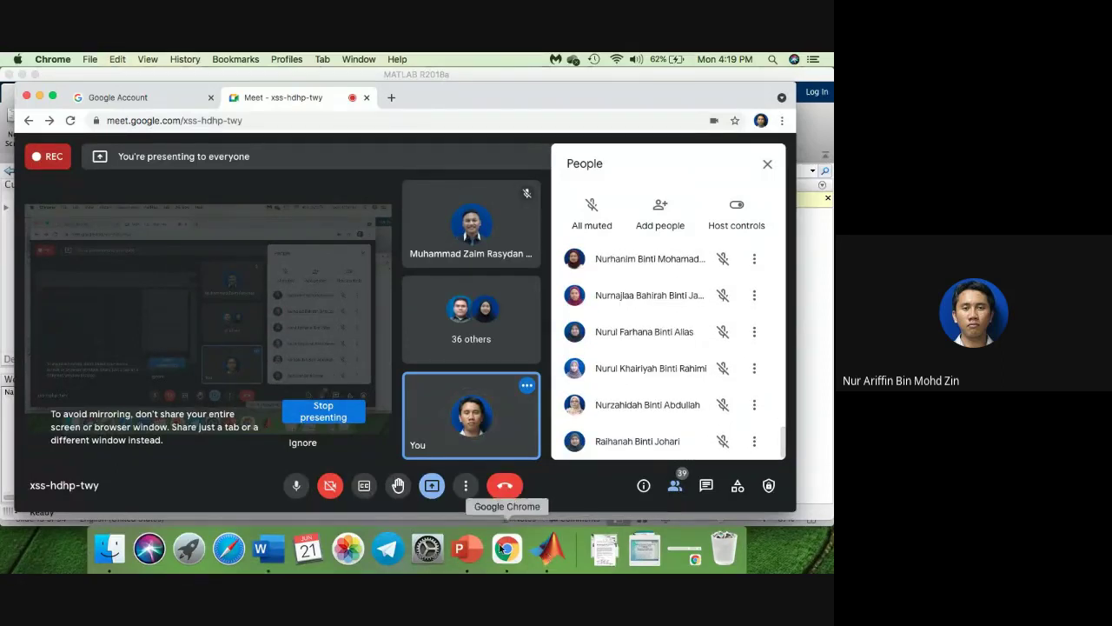
Step: Return to the Word document and highlight the Rules heading above the Food/Service table
{"action": "left_click", "coordinate": [275, 553]}
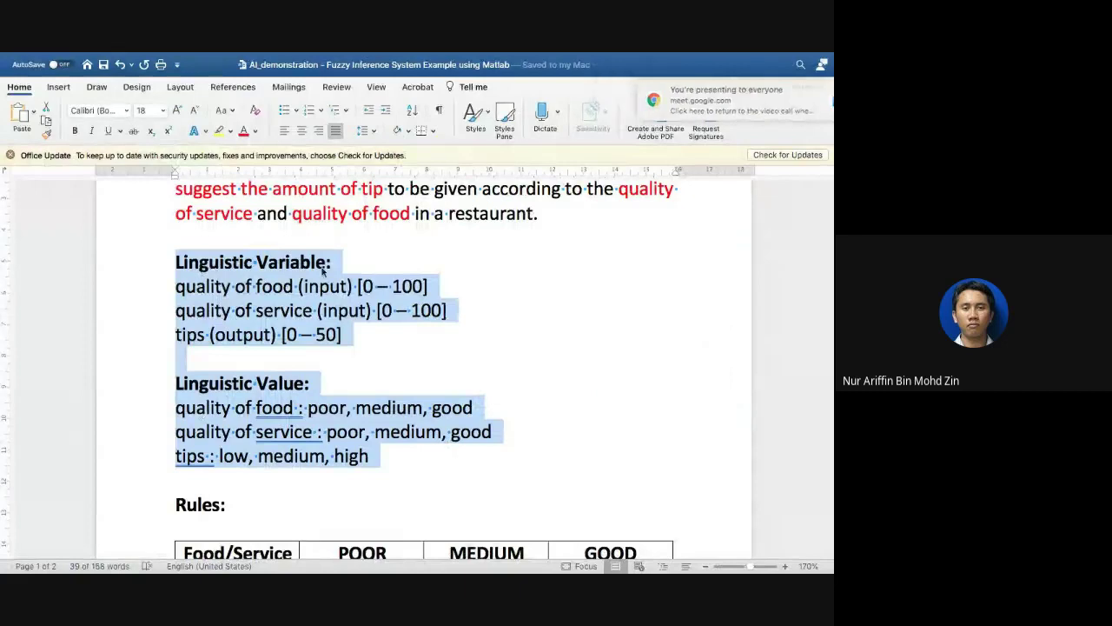
{"action": "left_click", "coordinate": [341, 364]}
{"action": "scroll", "coordinate": [341, 363], "scroll_direction": "down", "scroll_amount": 5}
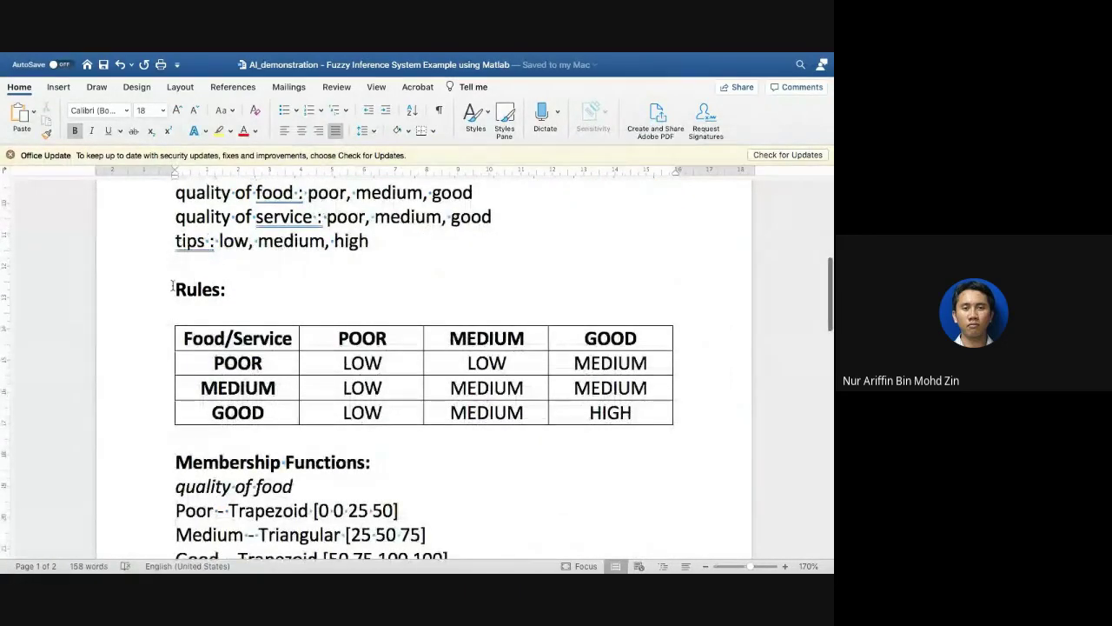
{"action": "left_click_drag", "start_coordinate": [173, 288], "coordinate": [232, 293]}
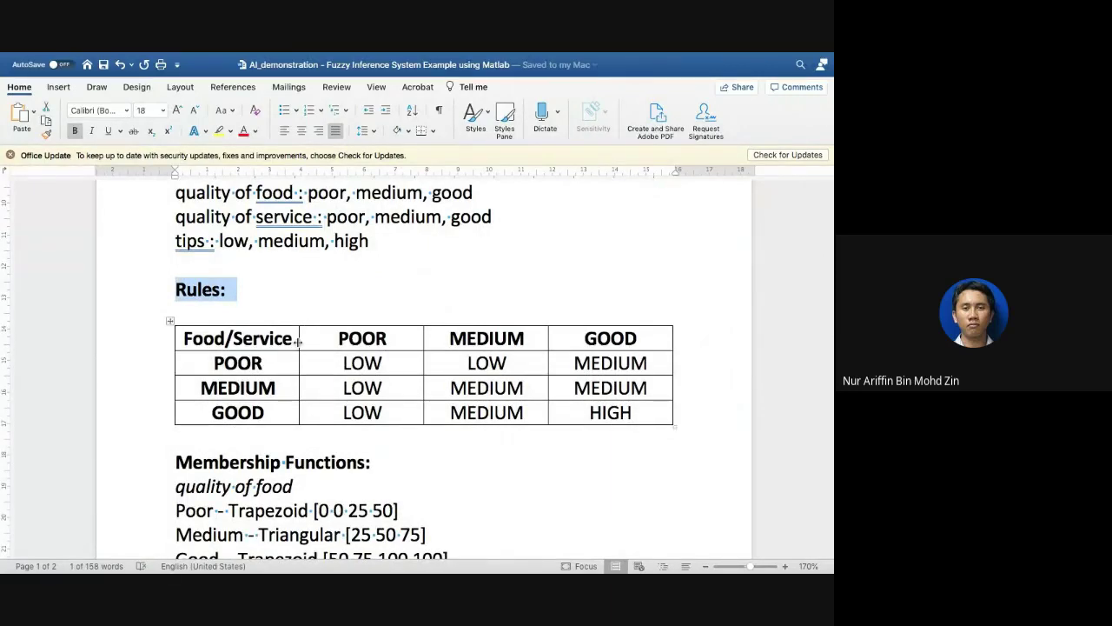
{"action": "scroll", "coordinate": [298, 341], "scroll_direction": "down", "scroll_amount": 1}
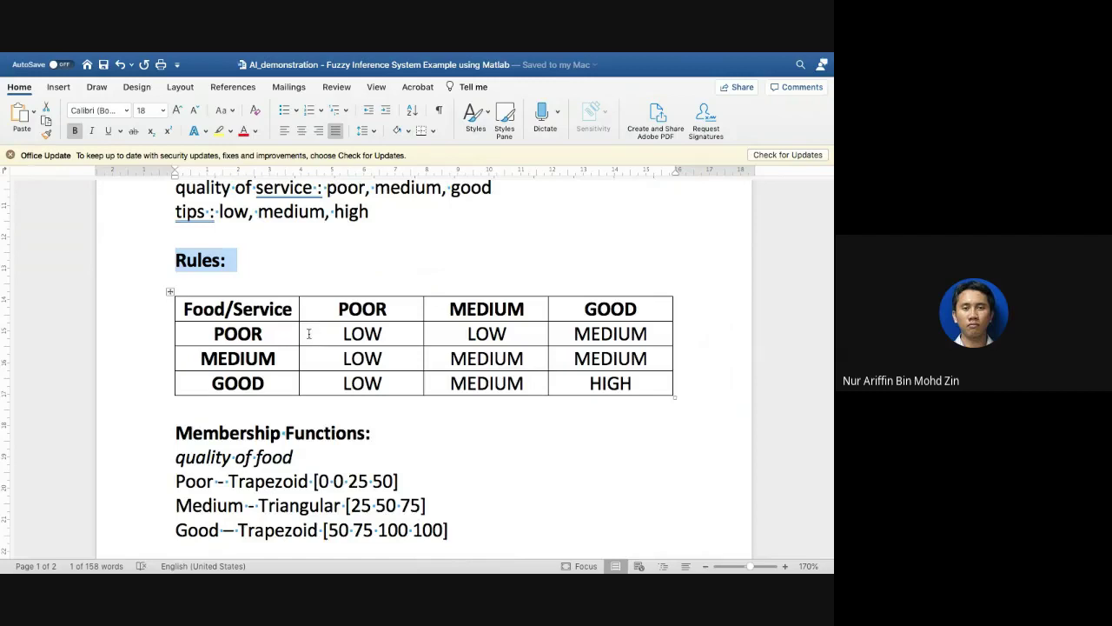
{"action": "scroll", "coordinate": [299, 336], "scroll_direction": "down", "scroll_amount": 1}
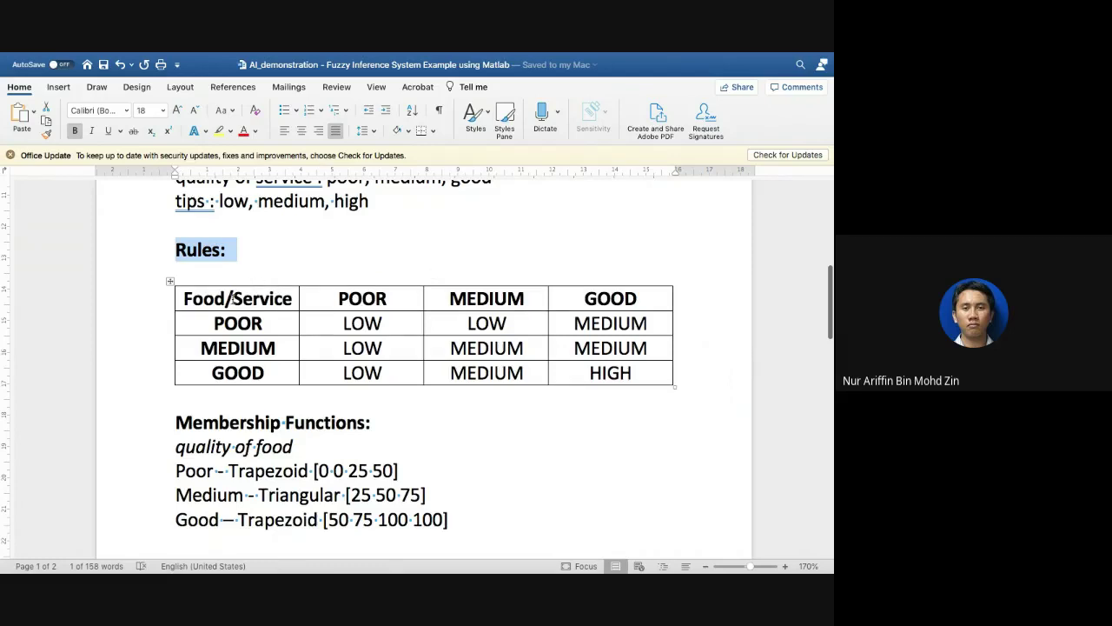
Step: Highlight the service headings across the rules table and the food headings down its first column
{"action": "left_click_drag", "start_coordinate": [233, 298], "coordinate": [555, 308]}
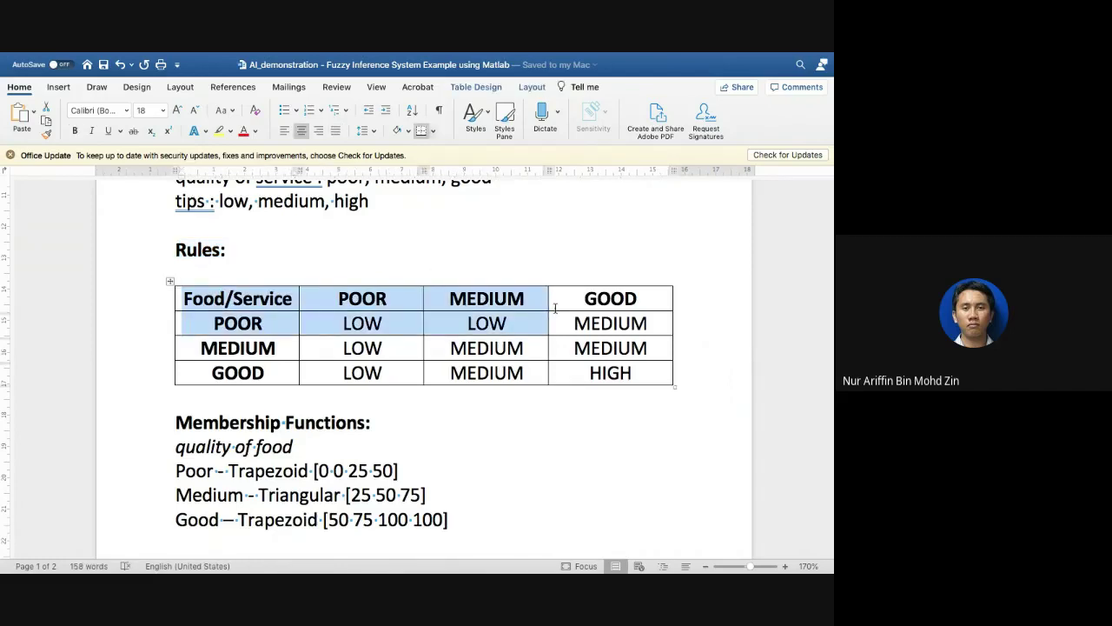
{"action": "left_click_drag", "start_coordinate": [643, 299], "coordinate": [378, 285]}
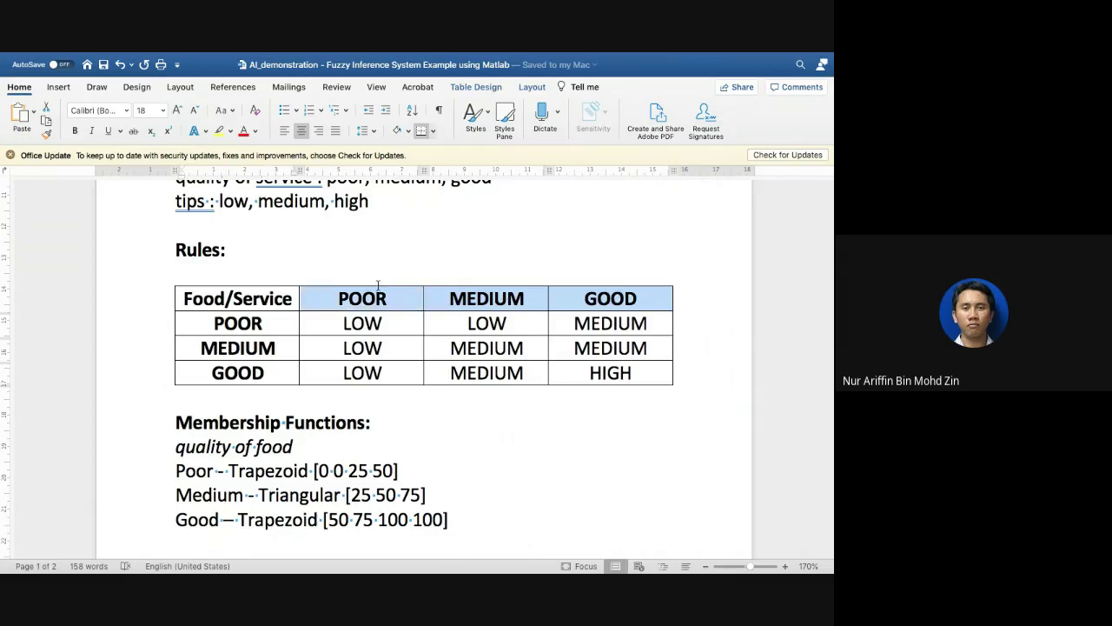
{"action": "left_click_drag", "start_coordinate": [249, 321], "coordinate": [247, 372]}
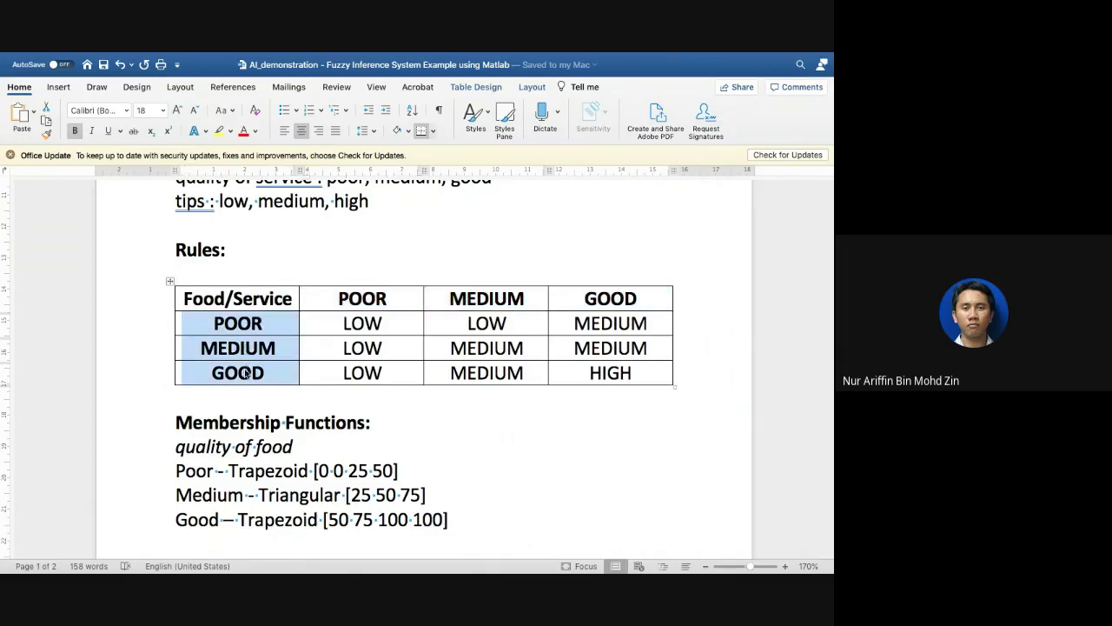
{"action": "left_click", "coordinate": [337, 323]}
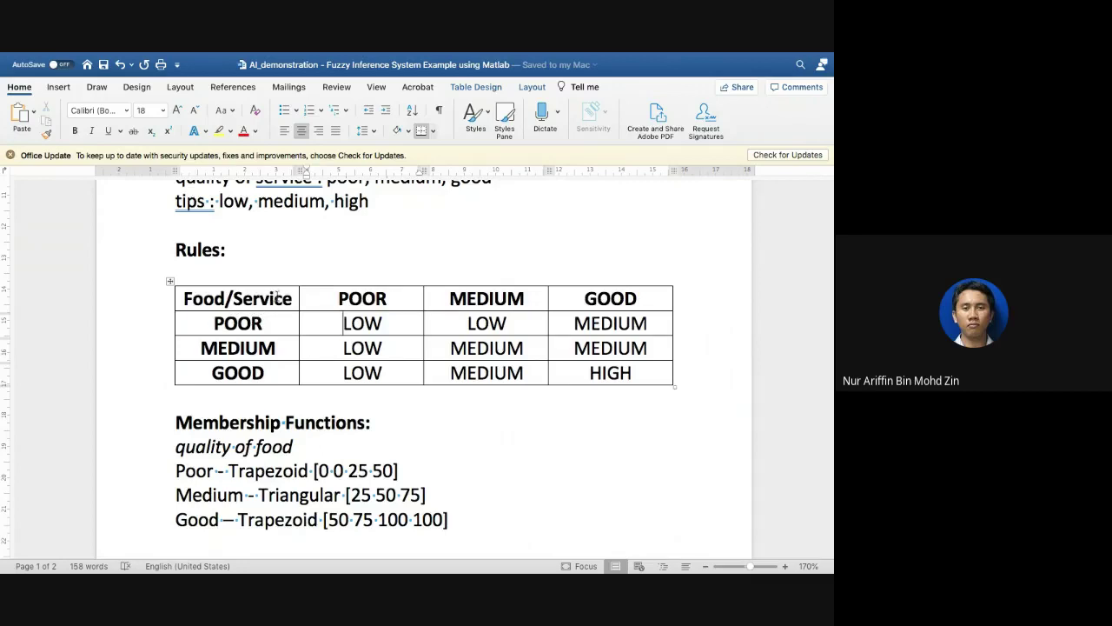
Step: Trace the rule for poor food and poor service in the table, highlighting its headings and its LOW tip value
{"action": "left_click_drag", "start_coordinate": [339, 295], "coordinate": [386, 297]}
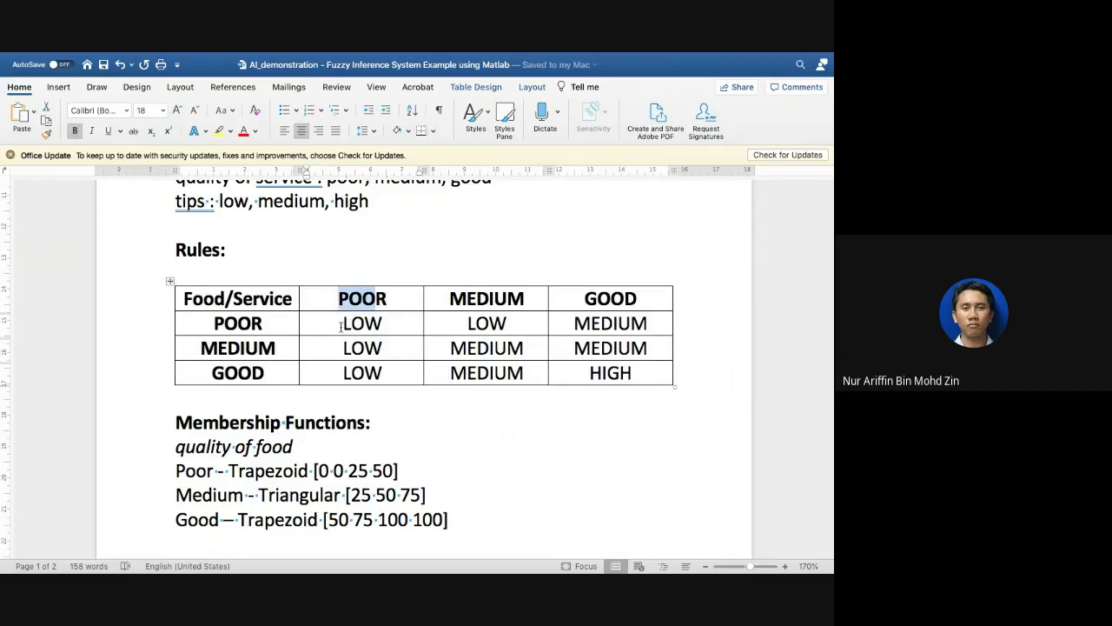
{"action": "left_click_drag", "start_coordinate": [343, 323], "coordinate": [382, 321]}
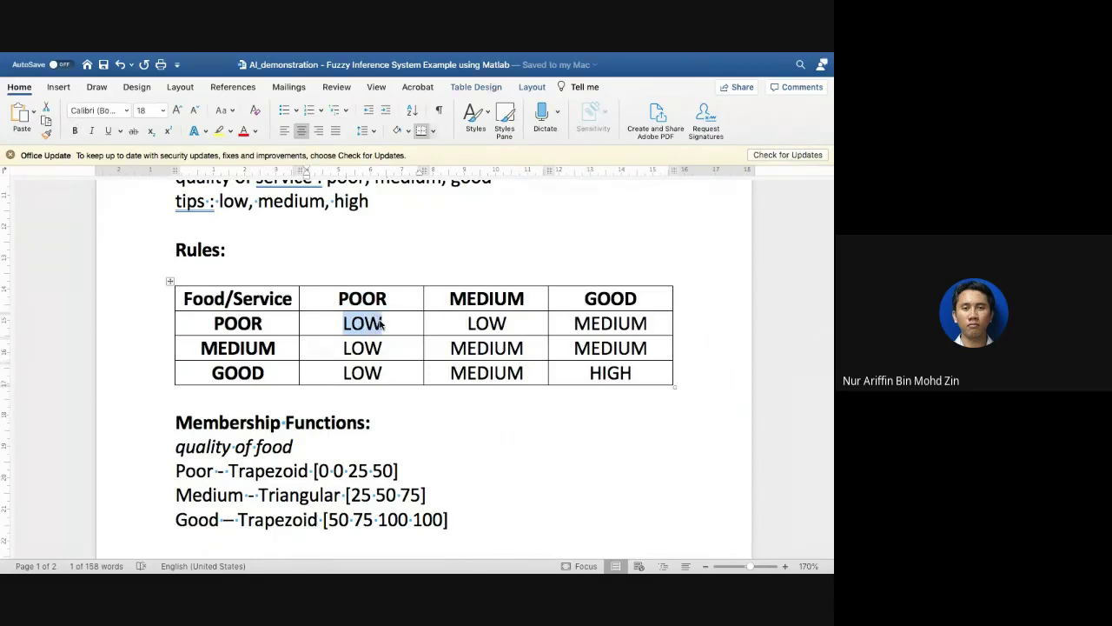
{"action": "left_click", "coordinate": [268, 323]}
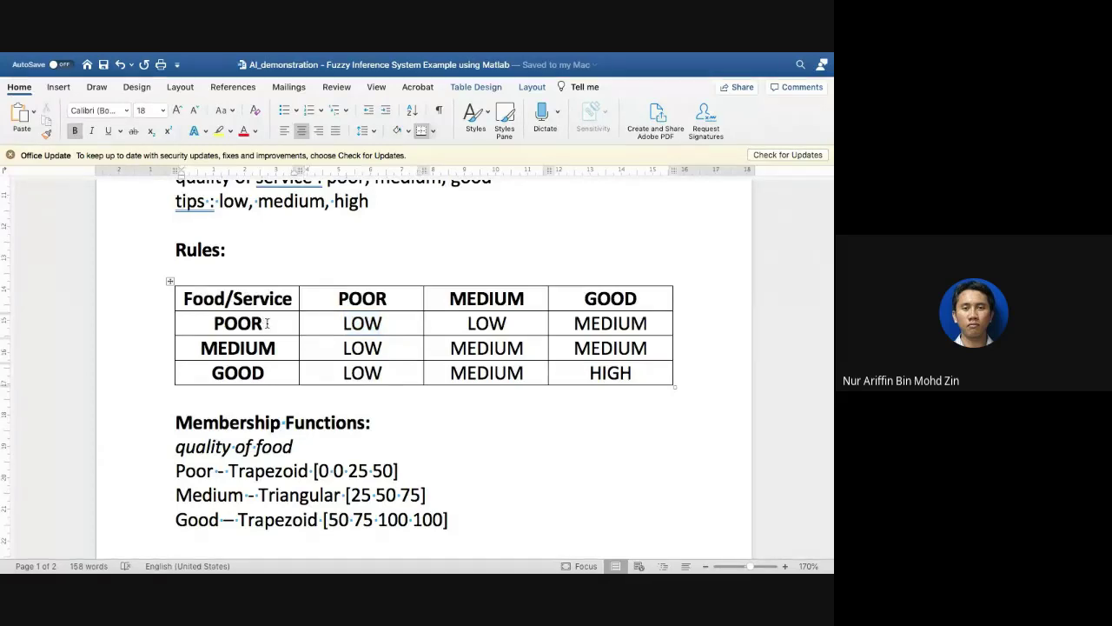
{"action": "double_click", "coordinate": [269, 322]}
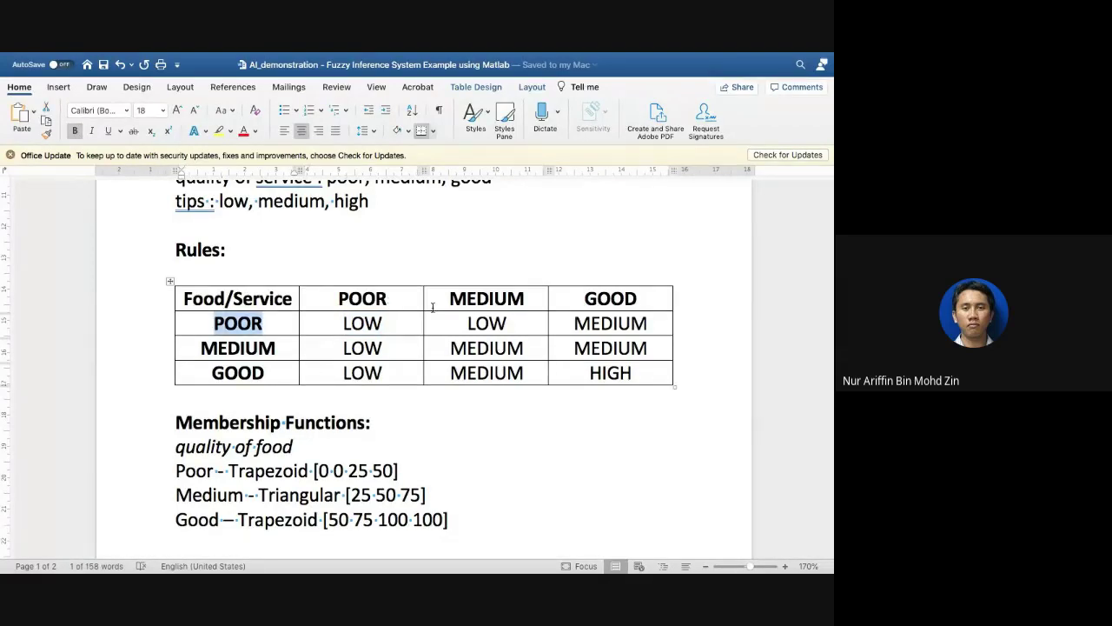
Step: Trace the poor-food rules for medium and good service in the table, highlighting their headings and their LOW and MEDIUM tips
{"action": "left_click_drag", "start_coordinate": [447, 302], "coordinate": [527, 299]}
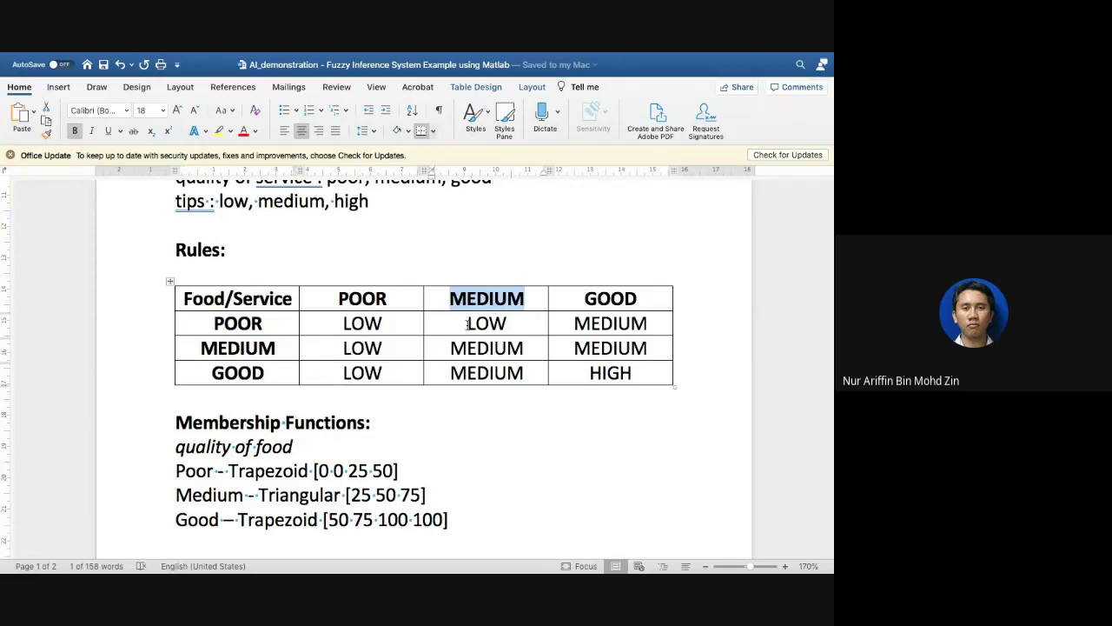
{"action": "left_click_drag", "start_coordinate": [467, 324], "coordinate": [504, 323]}
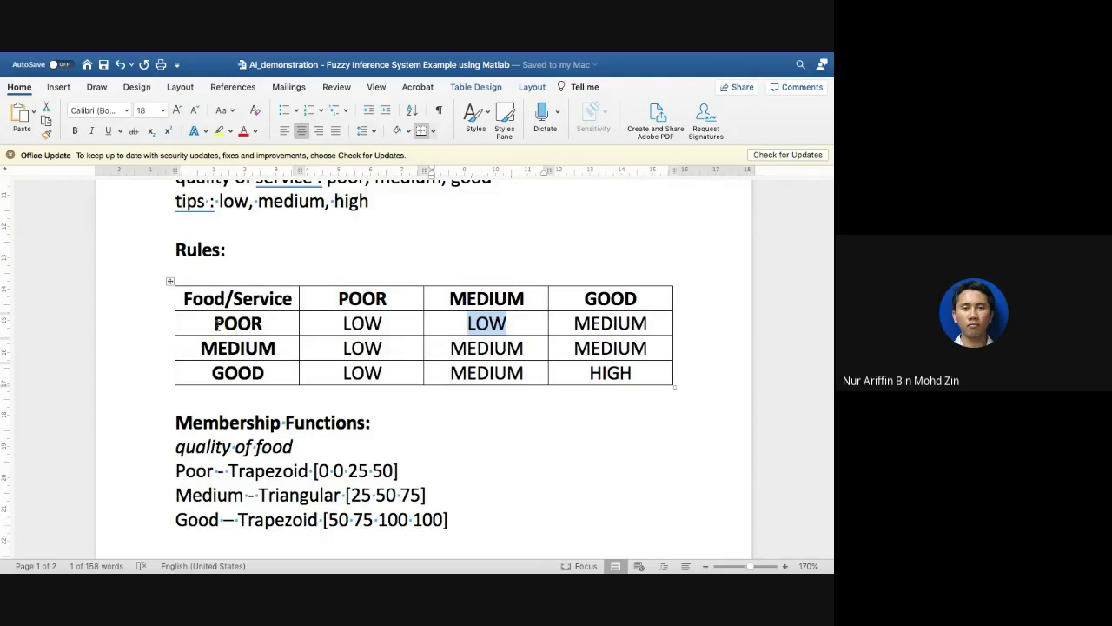
{"action": "left_click_drag", "start_coordinate": [214, 323], "coordinate": [266, 323]}
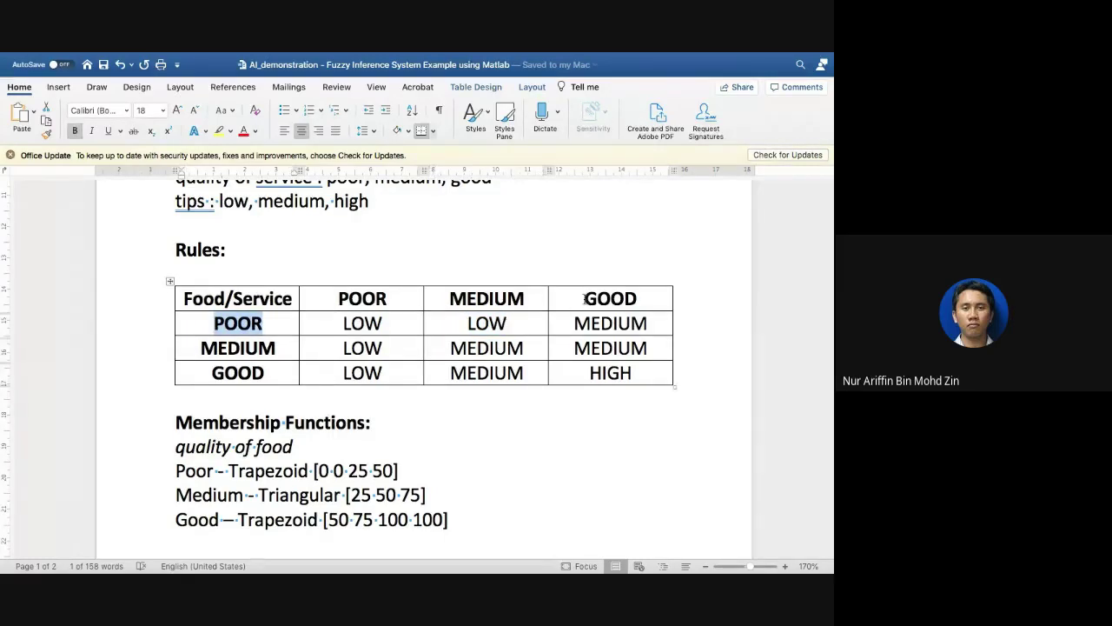
{"action": "left_click_drag", "start_coordinate": [581, 299], "coordinate": [639, 300]}
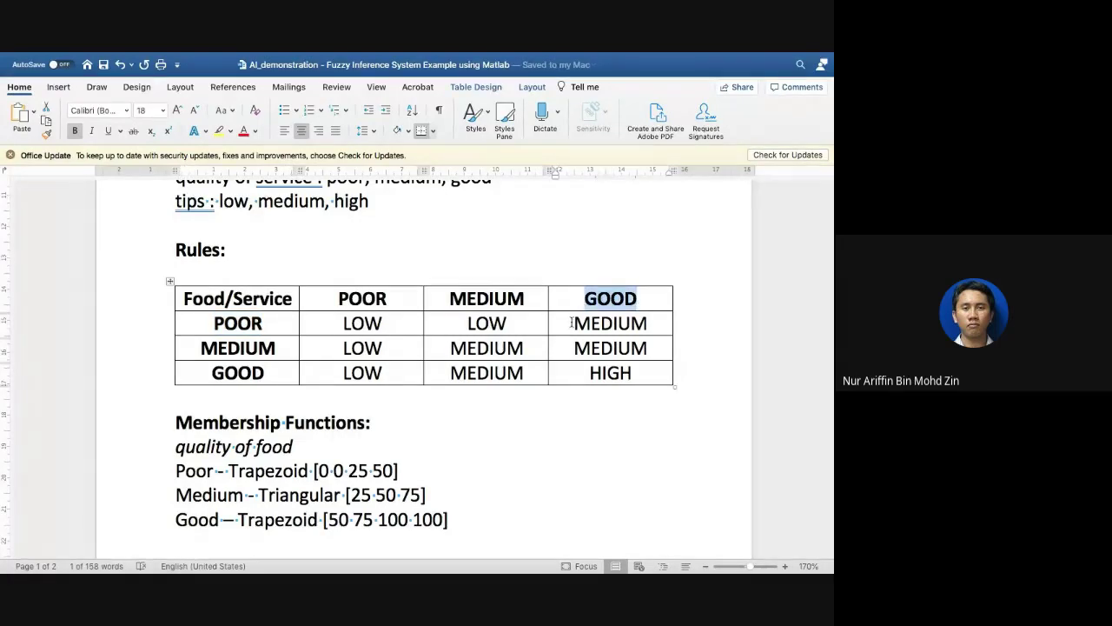
{"action": "left_click_drag", "start_coordinate": [572, 323], "coordinate": [643, 324]}
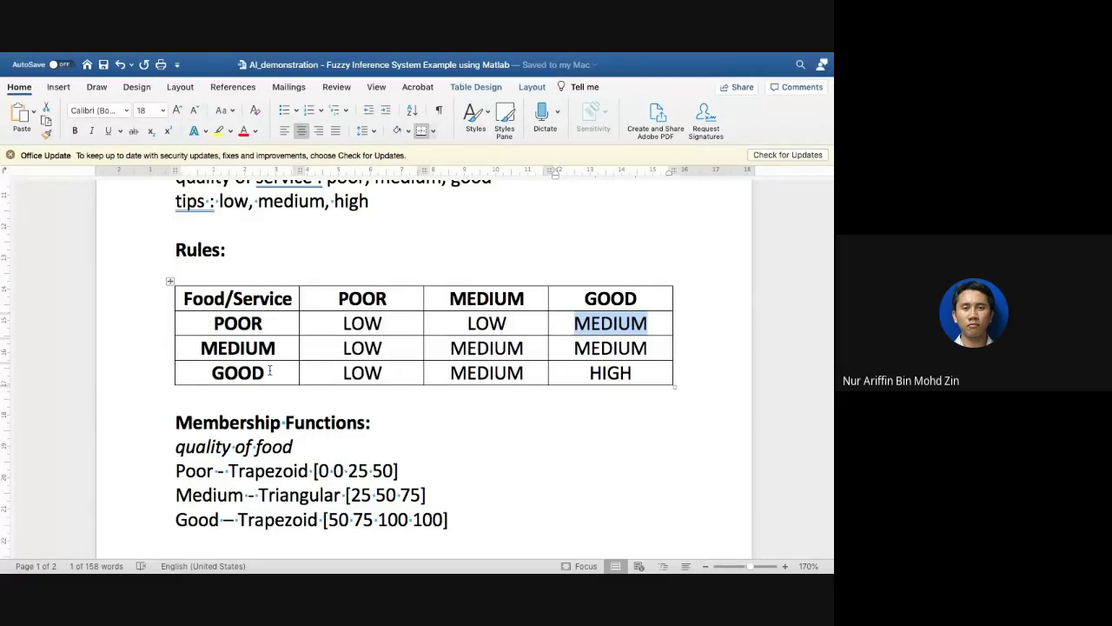
Step: Trace the rule for good food and good service, highlighting both GOOD headings and the HIGH tip value
{"action": "left_click_drag", "start_coordinate": [269, 372], "coordinate": [212, 373]}
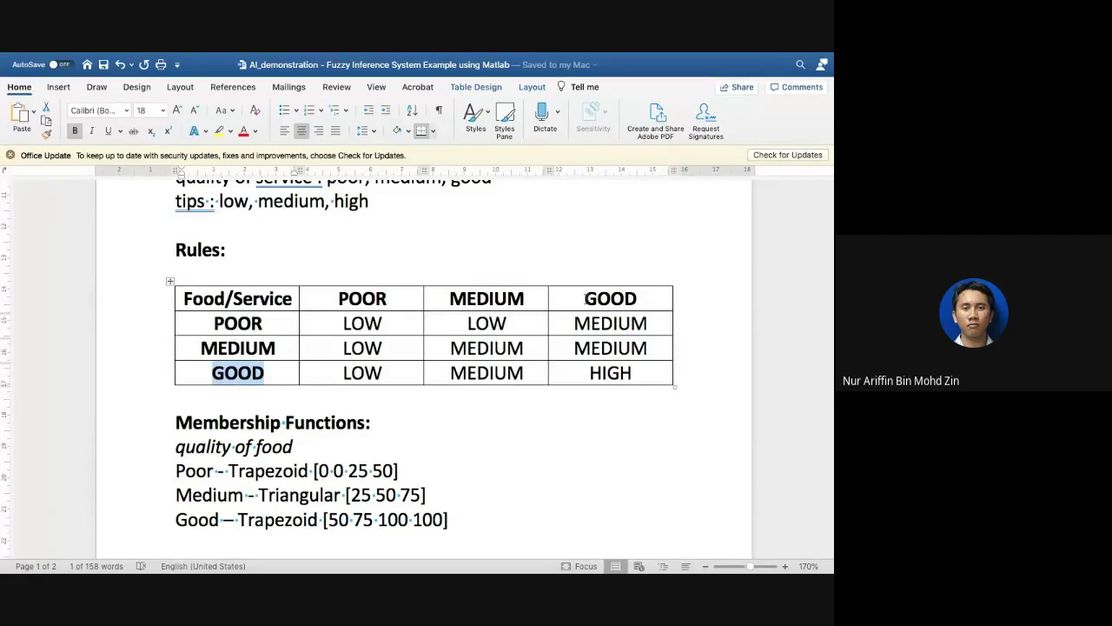
{"action": "left_click_drag", "start_coordinate": [584, 298], "coordinate": [638, 298]}
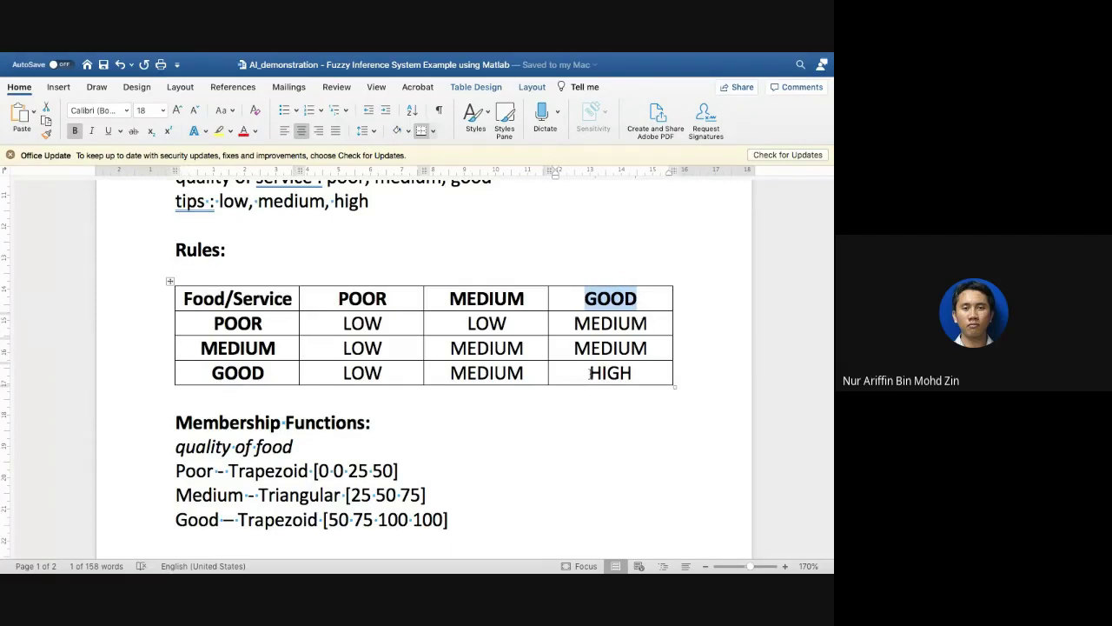
{"action": "left_click_drag", "start_coordinate": [591, 373], "coordinate": [632, 374]}
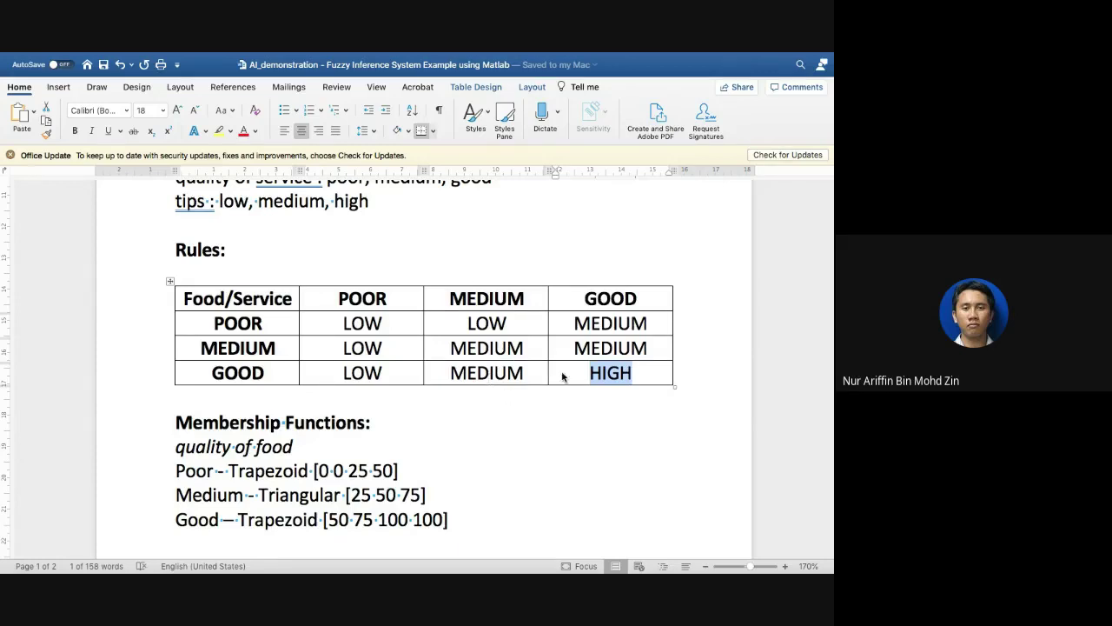
Step: Review the document from the linguistic variables and values through the rules table to the Membership Functions section
{"action": "scroll", "coordinate": [477, 372], "scroll_direction": "down", "scroll_amount": 3}
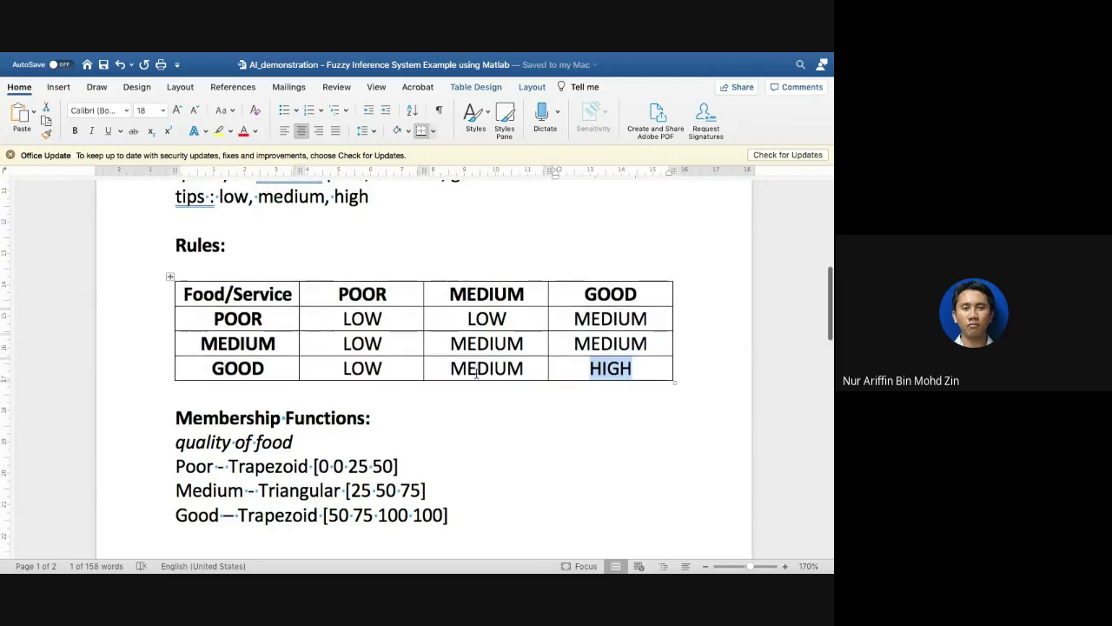
{"action": "scroll", "coordinate": [477, 374], "scroll_direction": "down", "scroll_amount": 2}
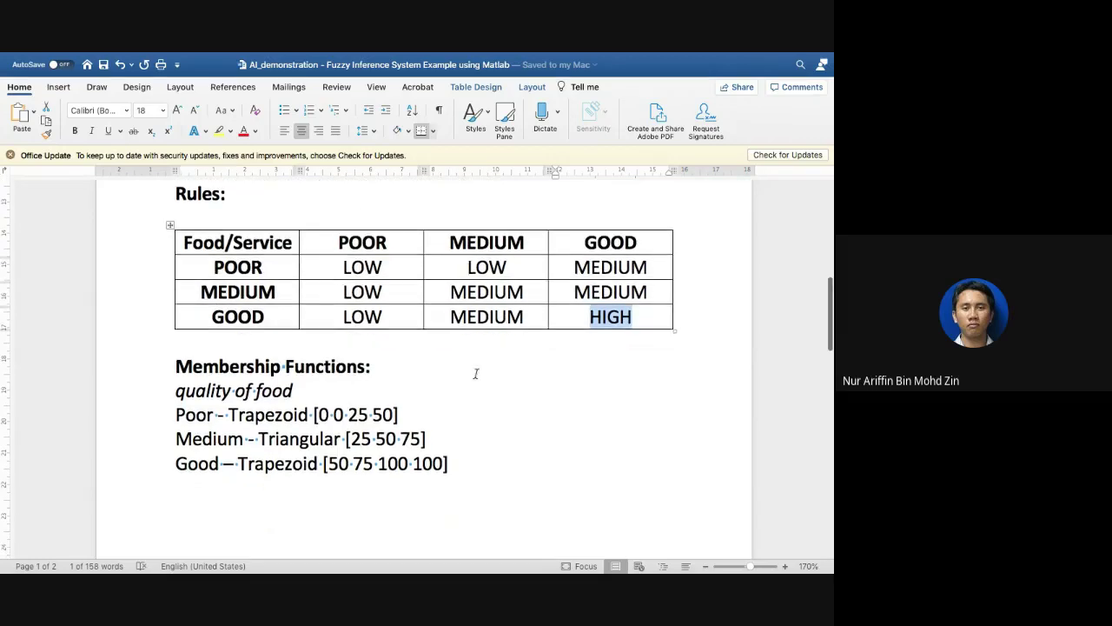
{"action": "scroll", "coordinate": [476, 374], "scroll_direction": "up", "scroll_amount": 3}
{"action": "scroll", "coordinate": [477, 373], "scroll_direction": "up", "scroll_amount": 2}
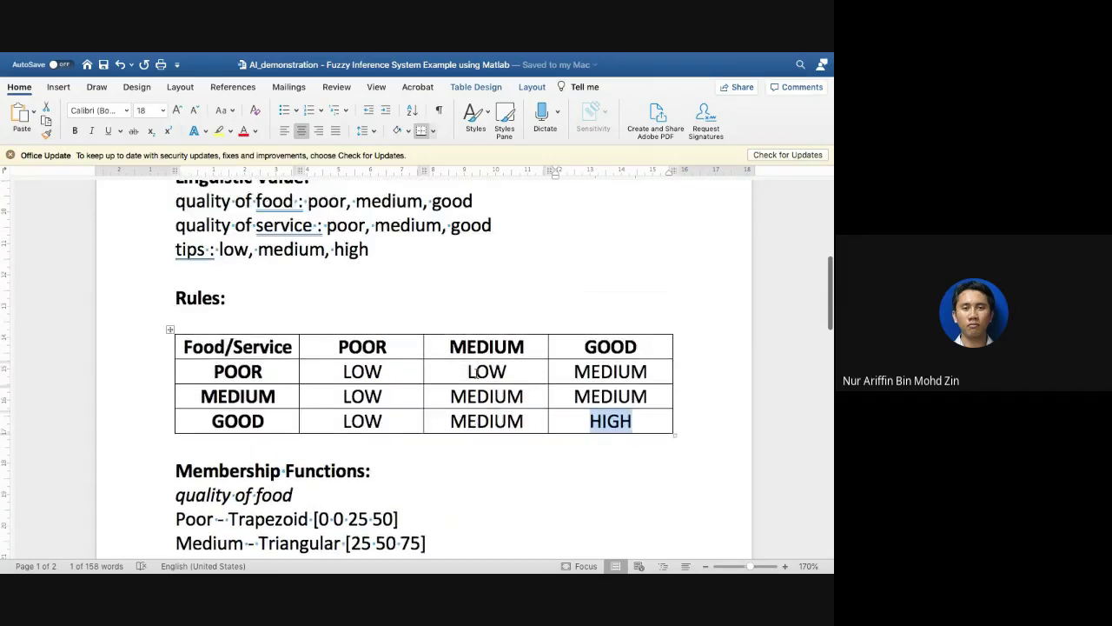
{"action": "scroll", "coordinate": [476, 374], "scroll_direction": "down", "scroll_amount": 4}
{"action": "scroll", "coordinate": [477, 373], "scroll_direction": "up", "scroll_amount": 3}
{"action": "scroll", "coordinate": [476, 373], "scroll_direction": "down", "scroll_amount": 5}
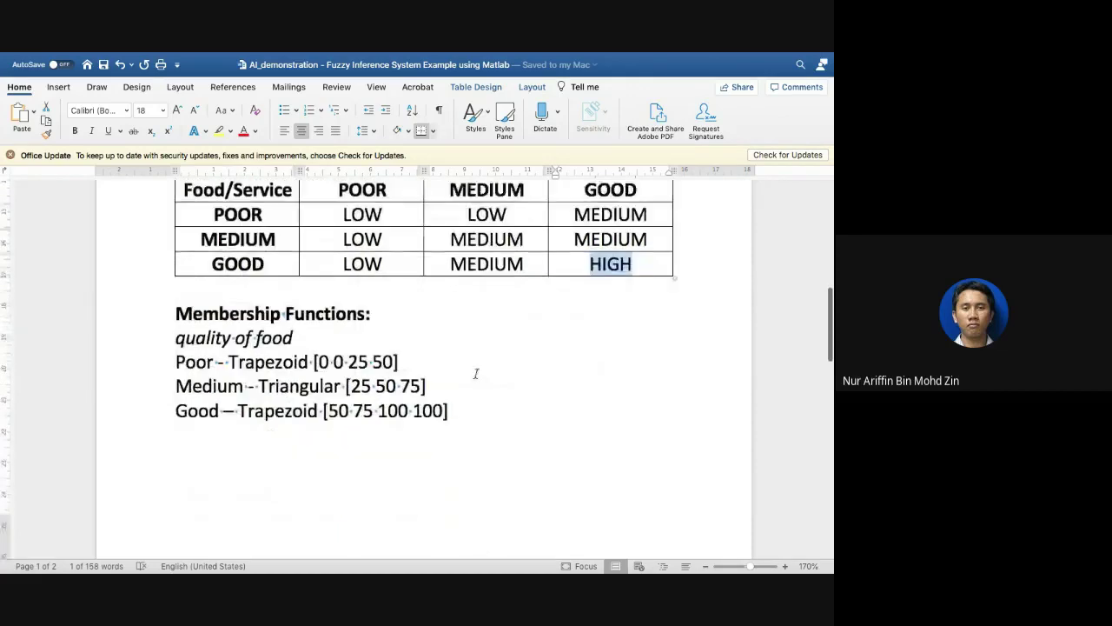
{"action": "scroll", "coordinate": [476, 374], "scroll_direction": "up", "scroll_amount": 12}
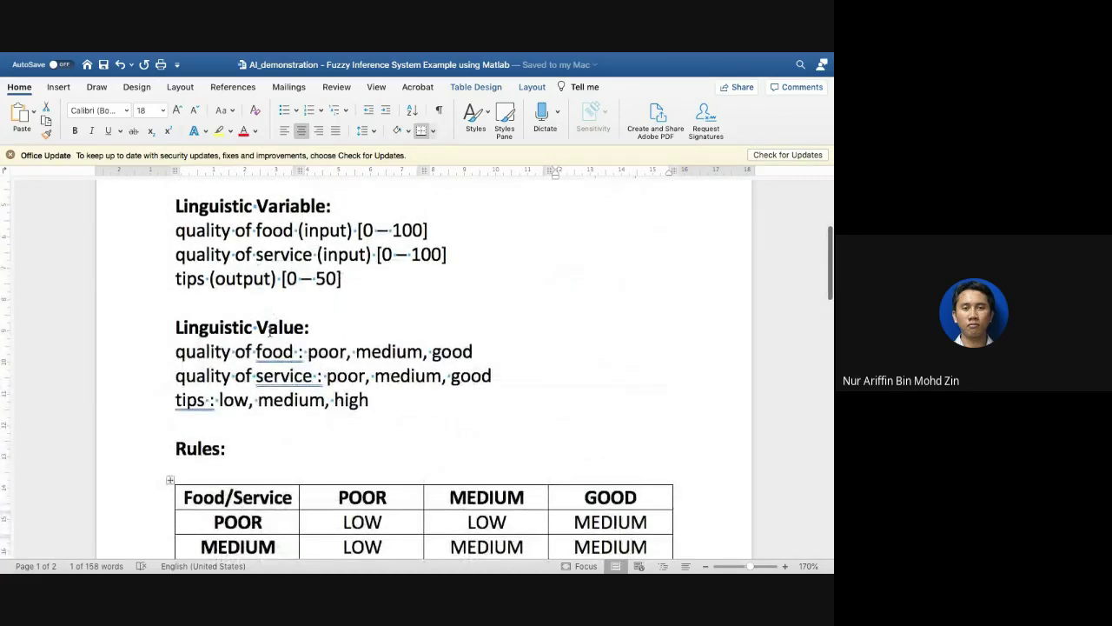
{"action": "scroll", "coordinate": [270, 331], "scroll_direction": "down", "scroll_amount": 8}
{"action": "scroll", "coordinate": [224, 283], "scroll_direction": "down", "scroll_amount": 5}
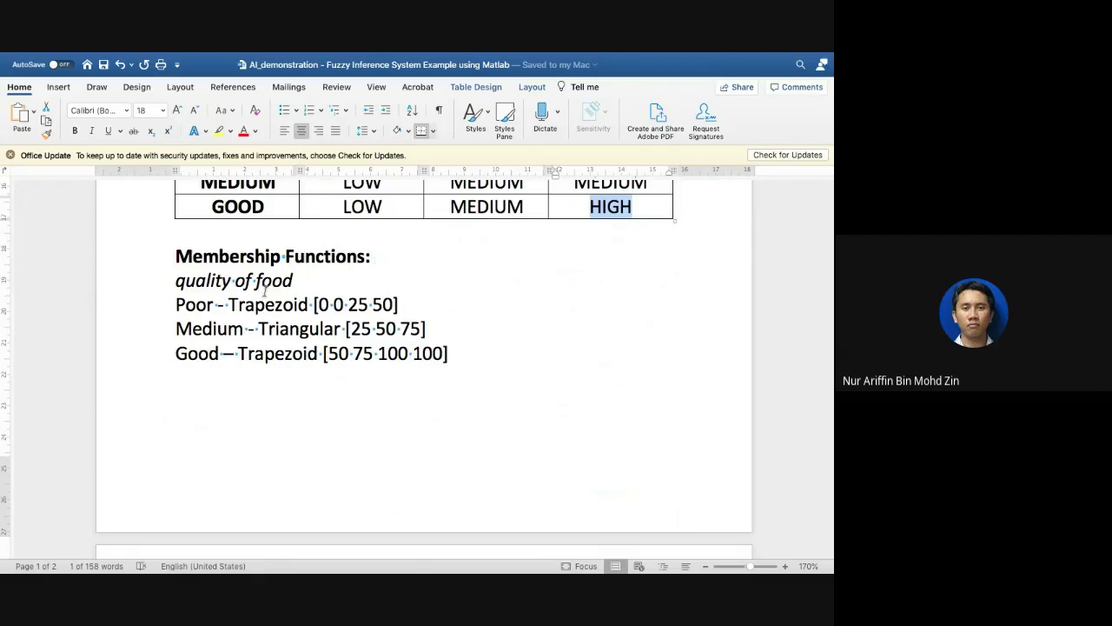
{"action": "scroll", "coordinate": [315, 320], "scroll_direction": "up", "scroll_amount": 5}
{"action": "scroll", "coordinate": [314, 320], "scroll_direction": "up", "scroll_amount": 8}
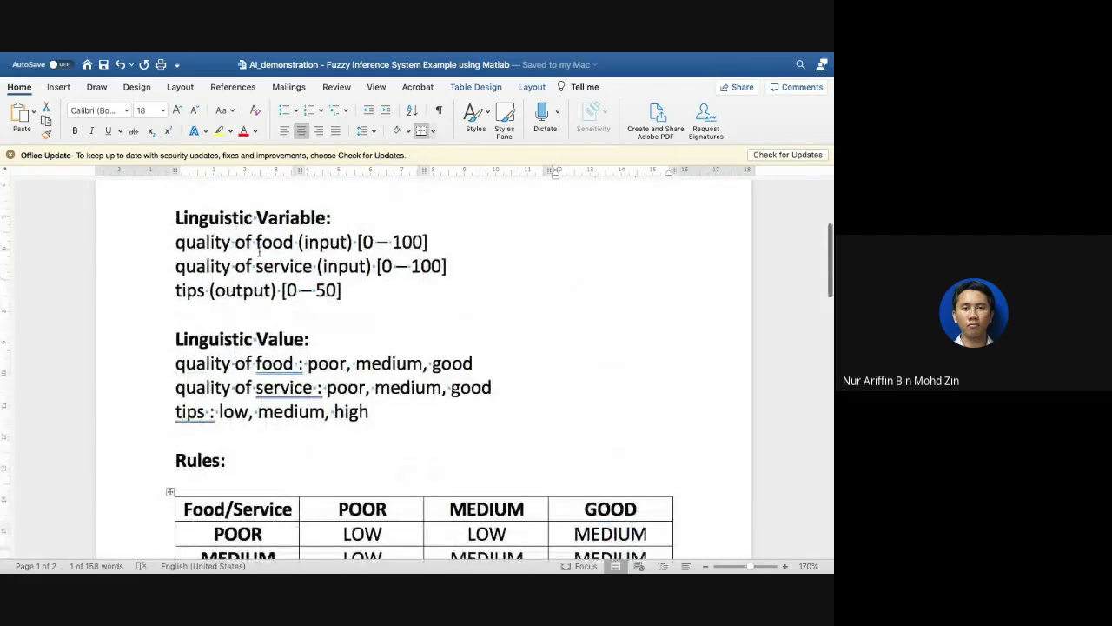
{"action": "scroll", "coordinate": [276, 245], "scroll_direction": "down", "scroll_amount": 15}
{"action": "scroll", "coordinate": [276, 245], "scroll_direction": "up", "scroll_amount": 4}
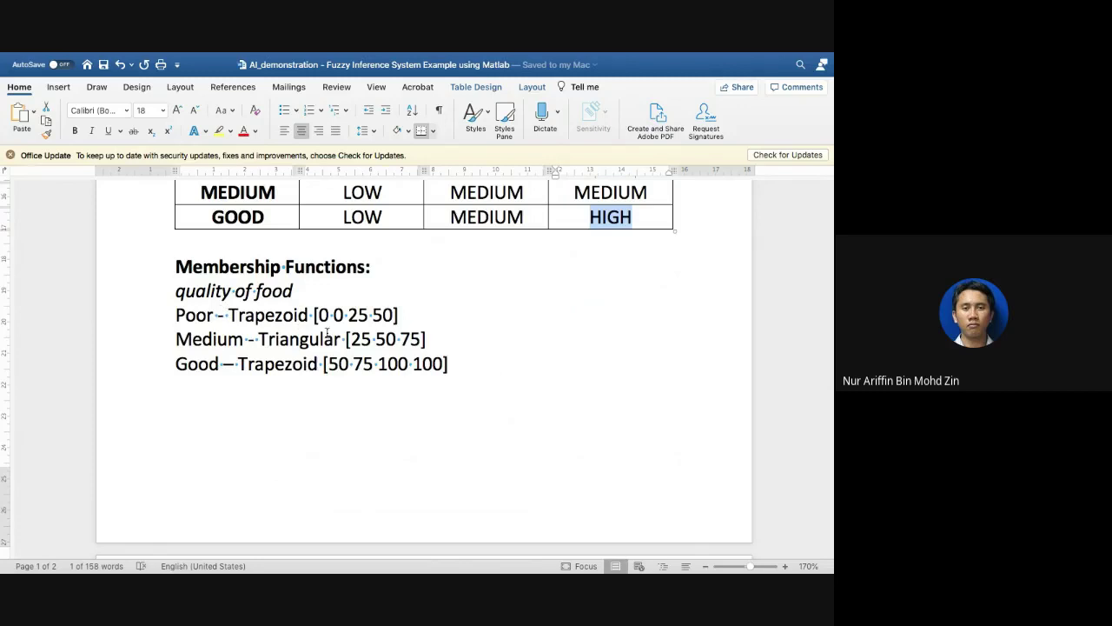
Step: Write "sigmoid" on a new line below the quality of food functions, and delete that line again
{"action": "left_click", "coordinate": [502, 363]}
{"action": "key", "text": "Return"}
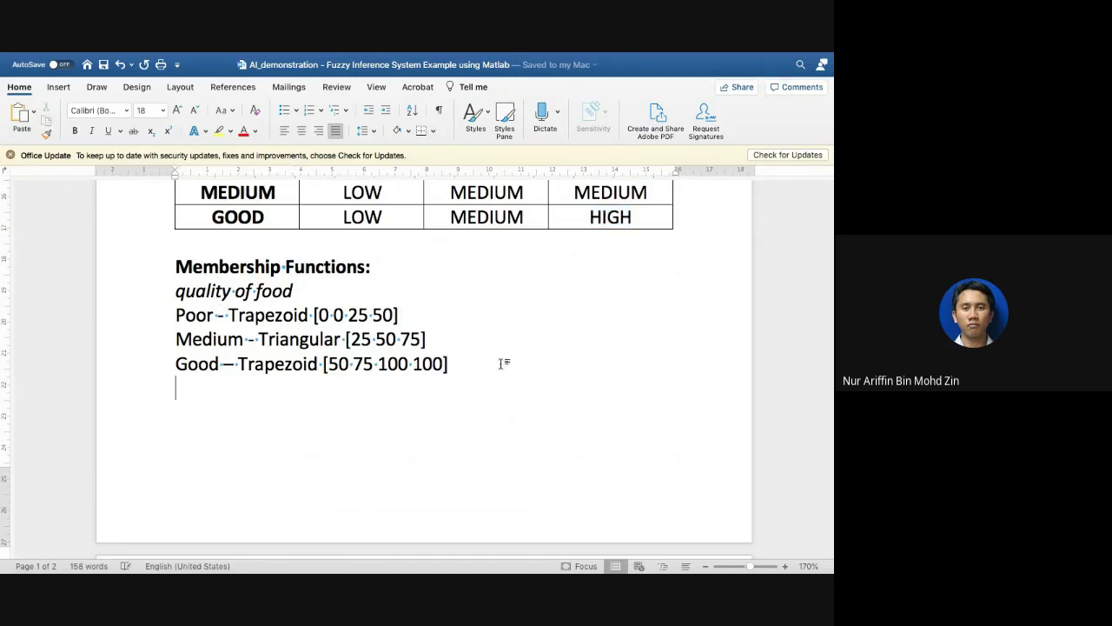
{"action": "type", "text": "sigm"}
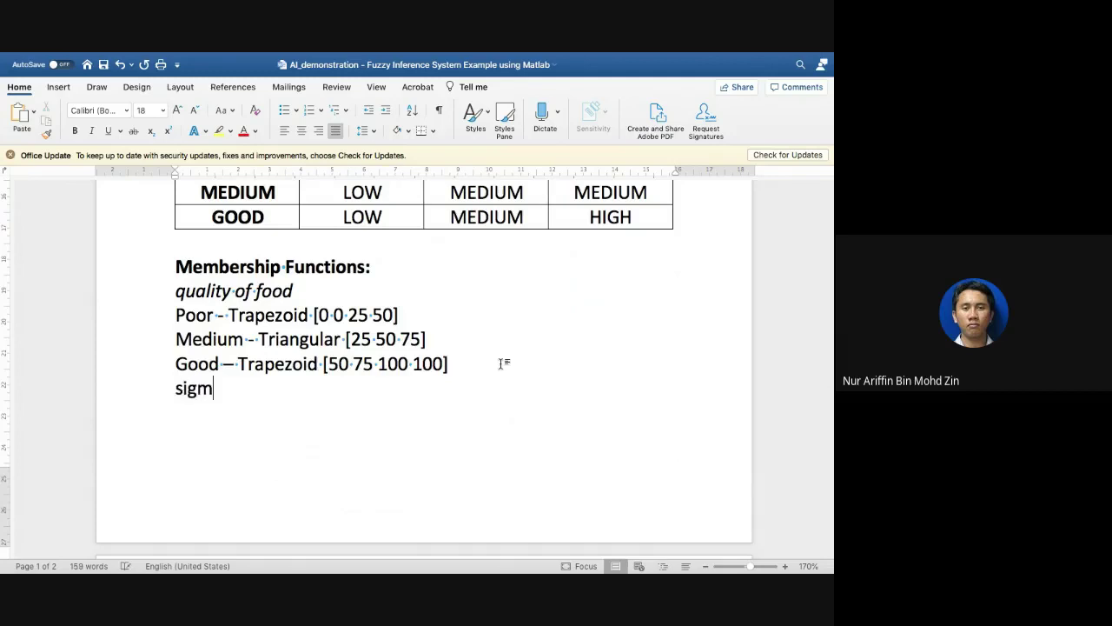
{"action": "type", "text": "oid"}
{"action": "key", "text": "BackSpace"}
{"action": "key", "text": "BackSpace"}
{"action": "key", "text": "BackSpace"}
{"action": "key", "text": "BackSpace"}
{"action": "key", "text": "BackSpace"}
{"action": "key", "text": "BackSpace"}
{"action": "key", "text": "BackSpace"}
{"action": "key", "text": "BackSpace"}
Step: Highlight the Trapezoid function assigned to Poor under quality of food, first with its parameters and again as the word alone
{"action": "scroll", "coordinate": [267, 395], "scroll_direction": "up", "scroll_amount": 2}
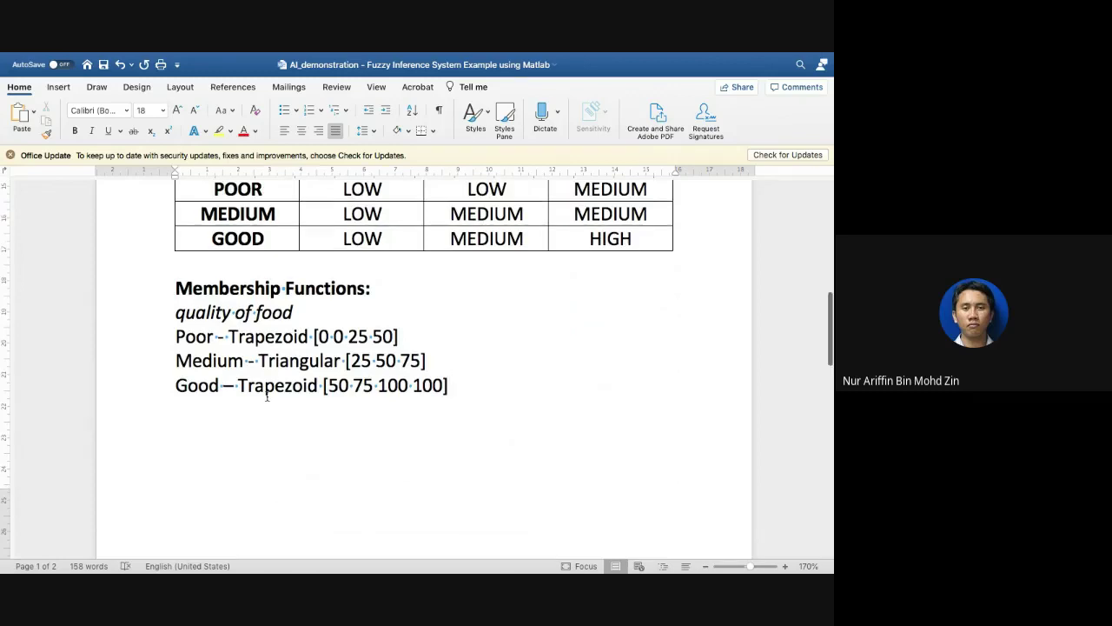
{"action": "left_click_drag", "start_coordinate": [230, 349], "coordinate": [371, 359]}
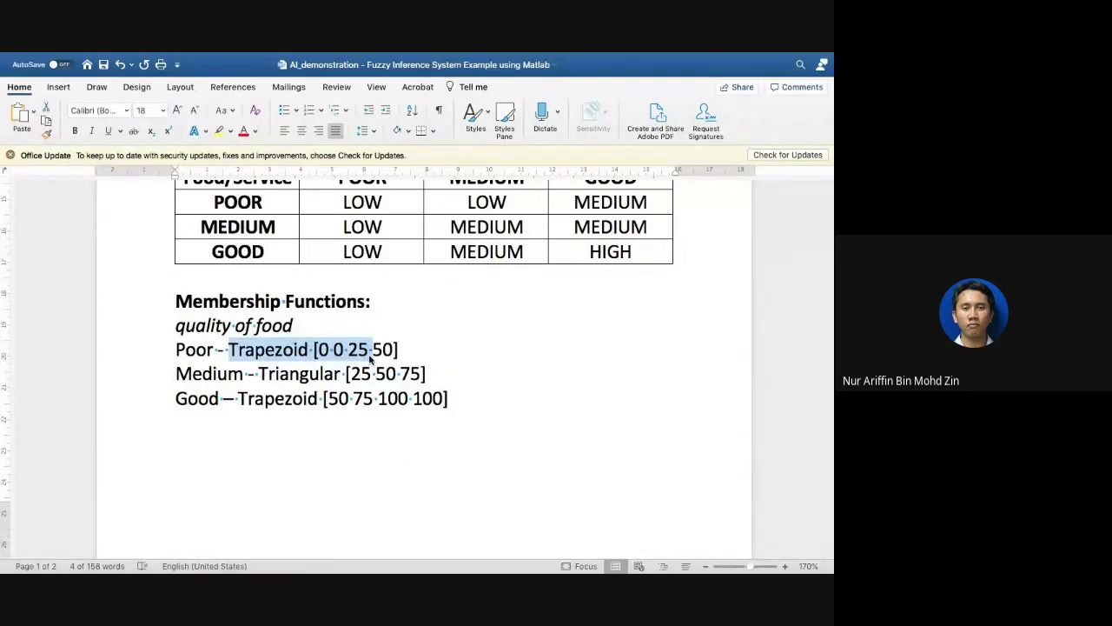
{"action": "scroll", "coordinate": [369, 356], "scroll_direction": "up", "scroll_amount": 10}
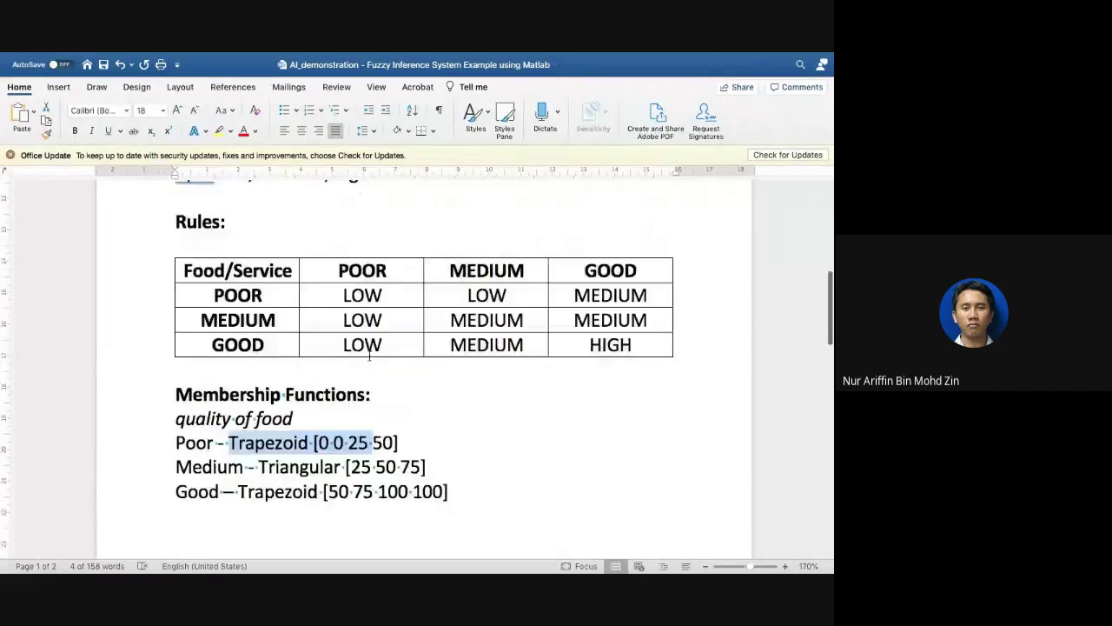
{"action": "scroll", "coordinate": [363, 313], "scroll_direction": "down", "scroll_amount": 10}
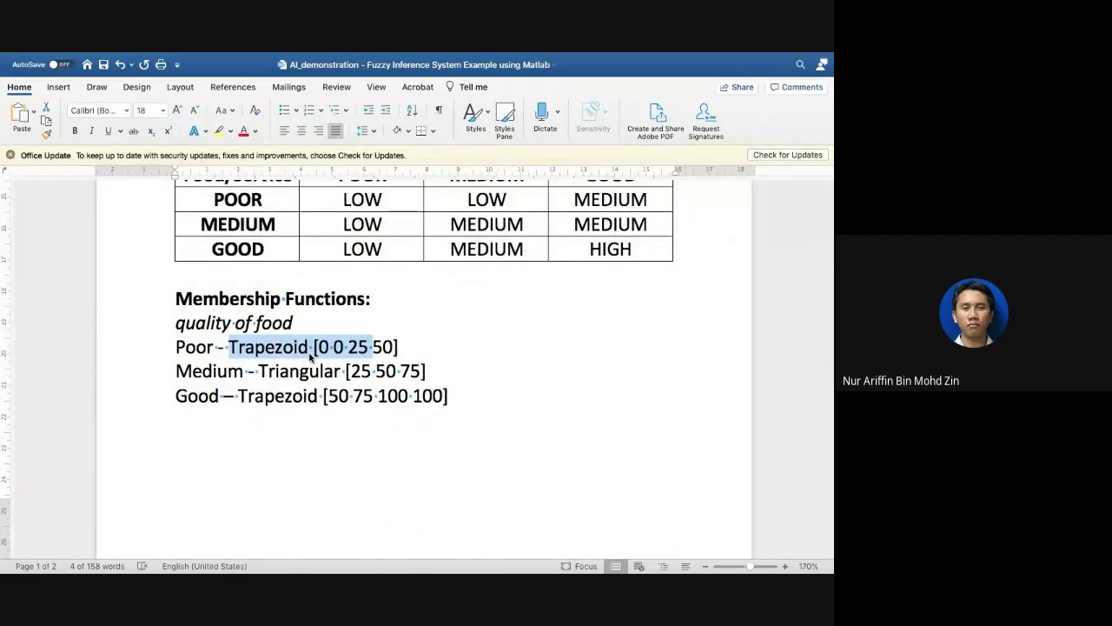
{"action": "left_click", "coordinate": [310, 355]}
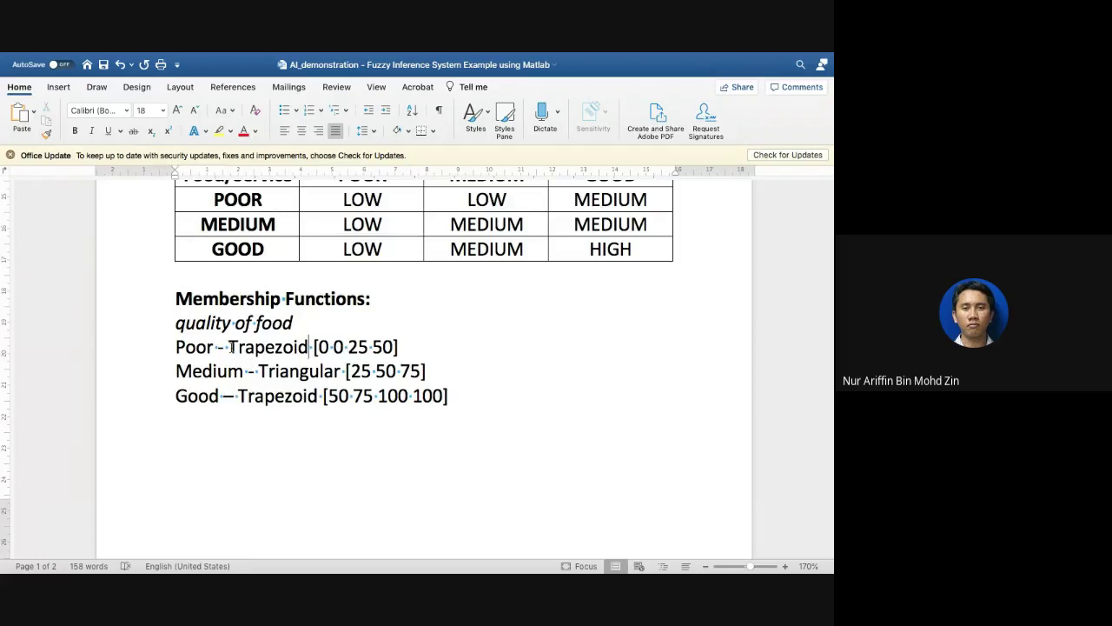
{"action": "double_click", "coordinate": [263, 340]}
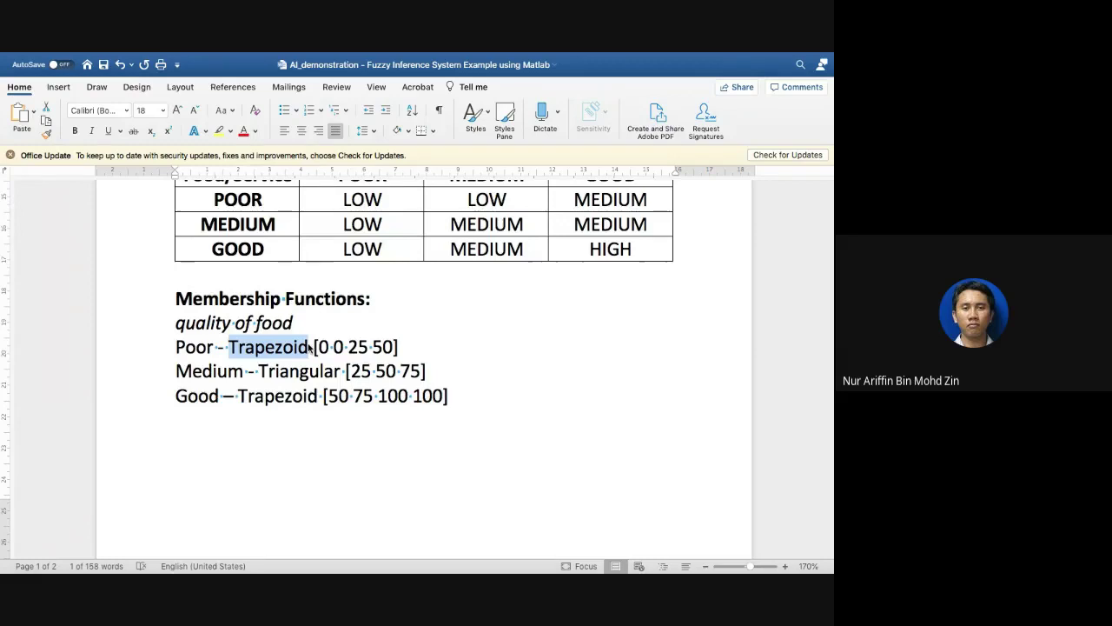
Step: Highlight the bracketed parameters of the quality of food membership functions, and the whole Poor, Medium and Good block
{"action": "scroll", "coordinate": [309, 346], "scroll_direction": "up", "scroll_amount": 15}
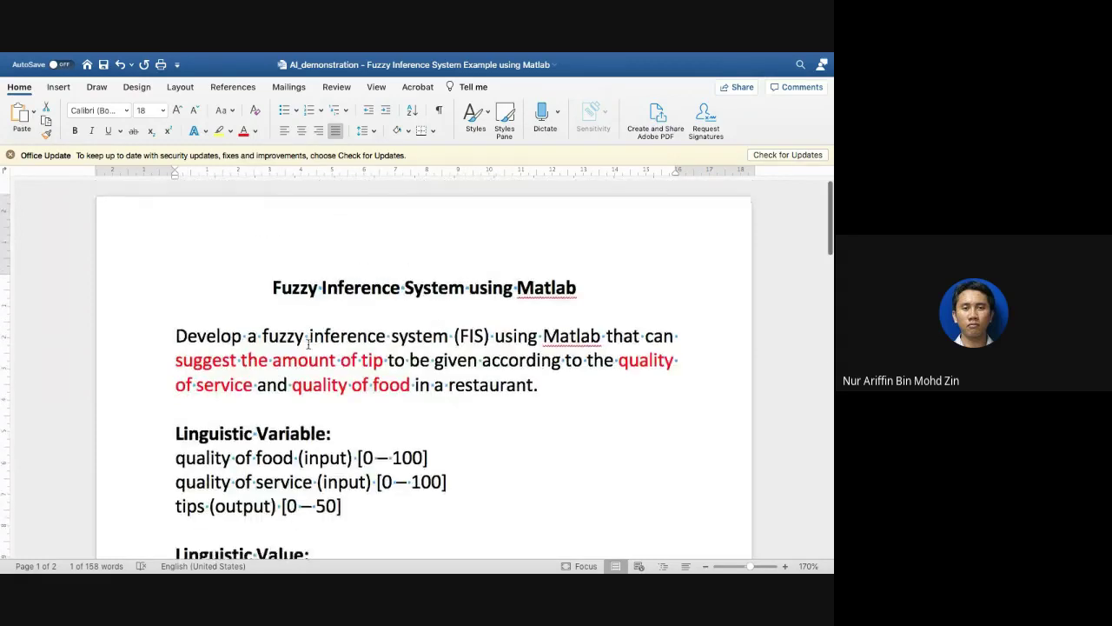
{"action": "scroll", "coordinate": [308, 344], "scroll_direction": "down", "scroll_amount": 17}
{"action": "scroll", "coordinate": [308, 345], "scroll_direction": "down", "scroll_amount": 5}
{"action": "scroll", "coordinate": [305, 341], "scroll_direction": "up", "scroll_amount": 8}
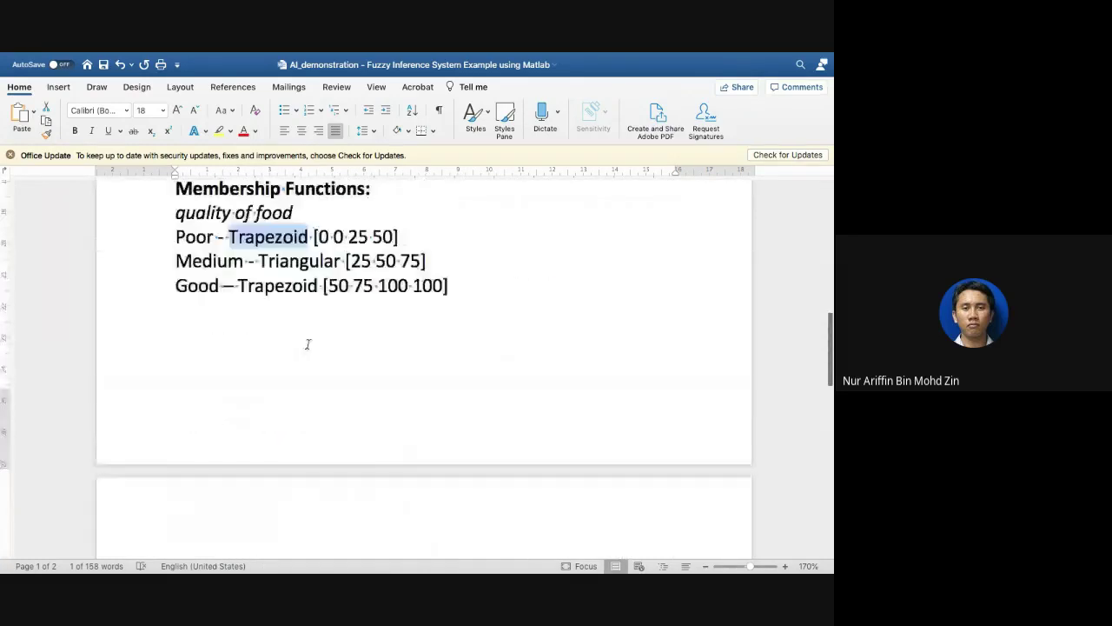
{"action": "left_click", "coordinate": [230, 343]}
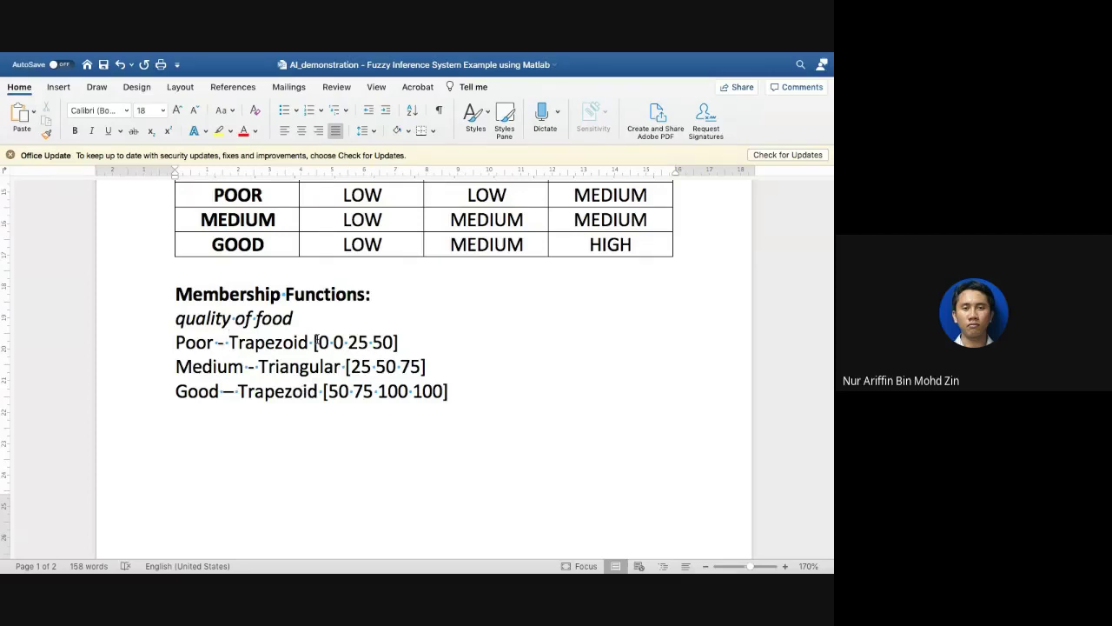
{"action": "left_click_drag", "start_coordinate": [316, 341], "coordinate": [414, 368]}
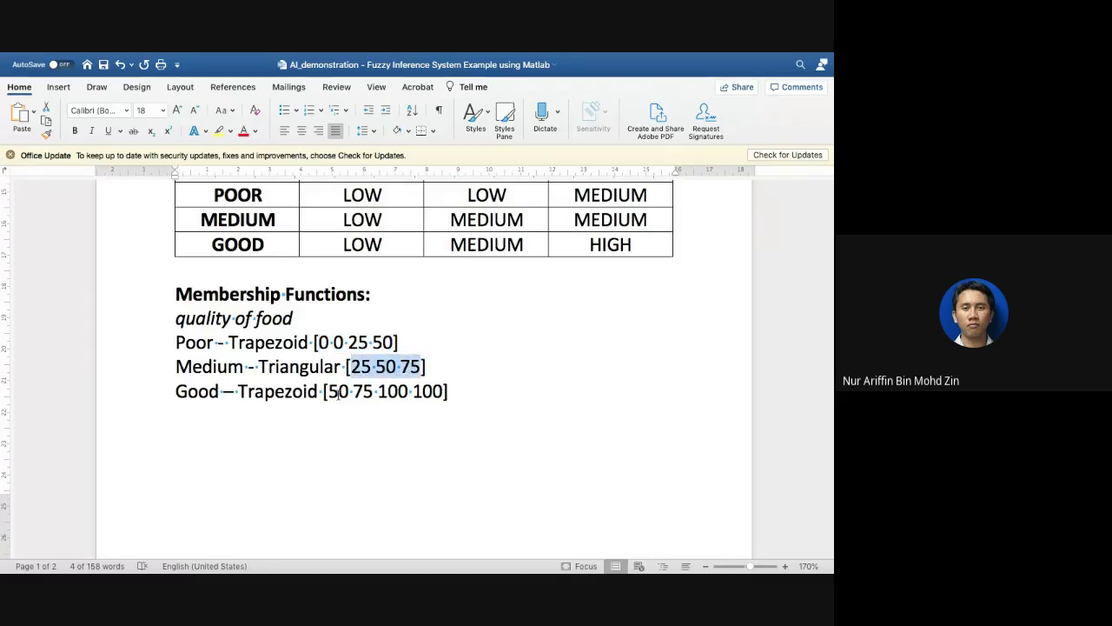
{"action": "left_click_drag", "start_coordinate": [327, 392], "coordinate": [437, 390]}
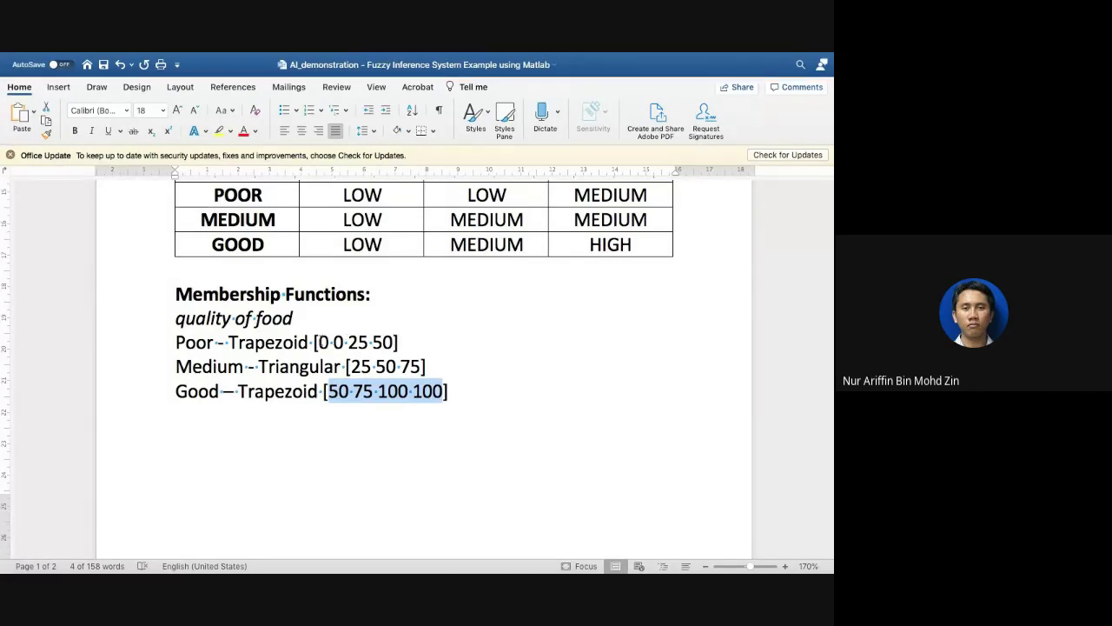
{"action": "left_click_drag", "start_coordinate": [318, 342], "coordinate": [387, 345]}
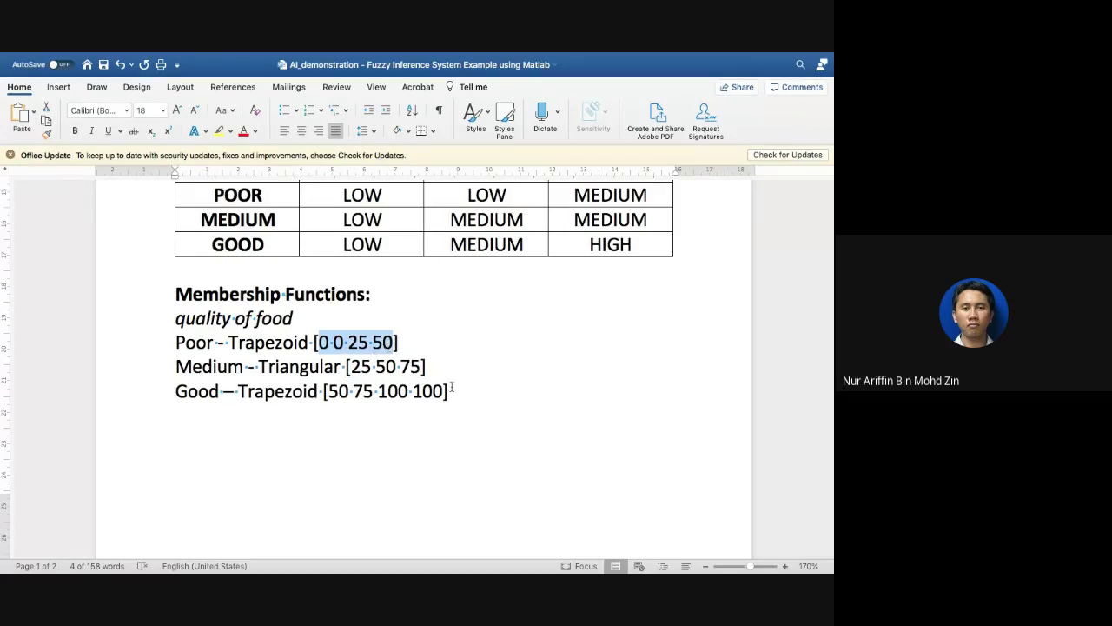
{"action": "left_click_drag", "start_coordinate": [452, 387], "coordinate": [198, 323]}
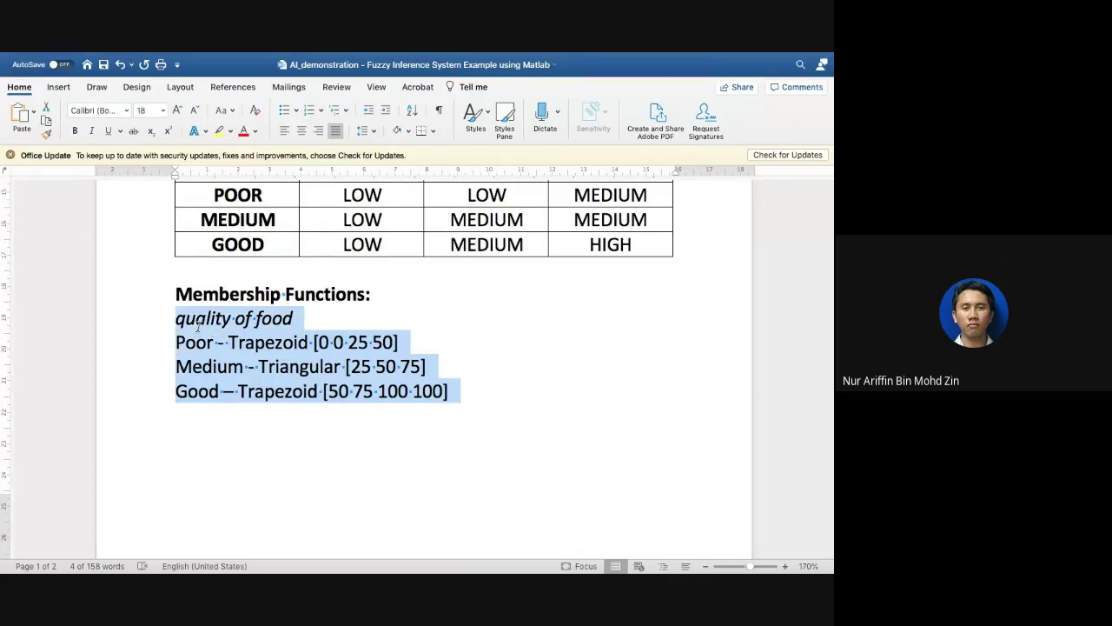
{"action": "left_click_drag", "start_coordinate": [199, 326], "coordinate": [181, 337]}
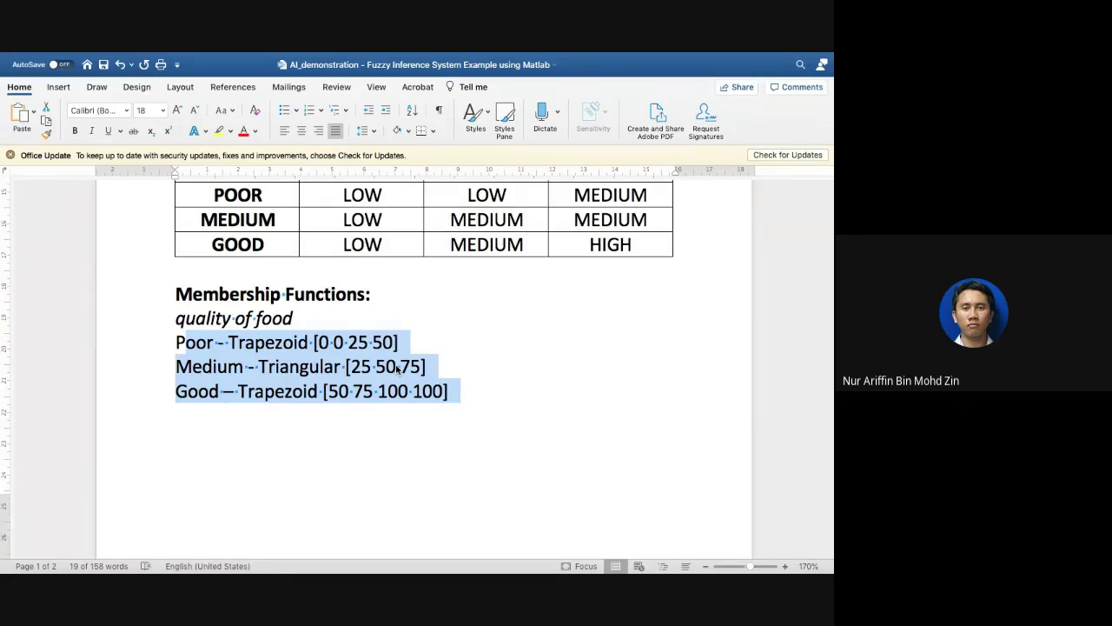
Step: Highlight the Poor, Medium and Good functions under quality of service on page 2, and bring the tips functions into view
{"action": "scroll", "coordinate": [397, 367], "scroll_direction": "down", "scroll_amount": 1}
{"action": "scroll", "coordinate": [397, 369], "scroll_direction": "up", "scroll_amount": 2}
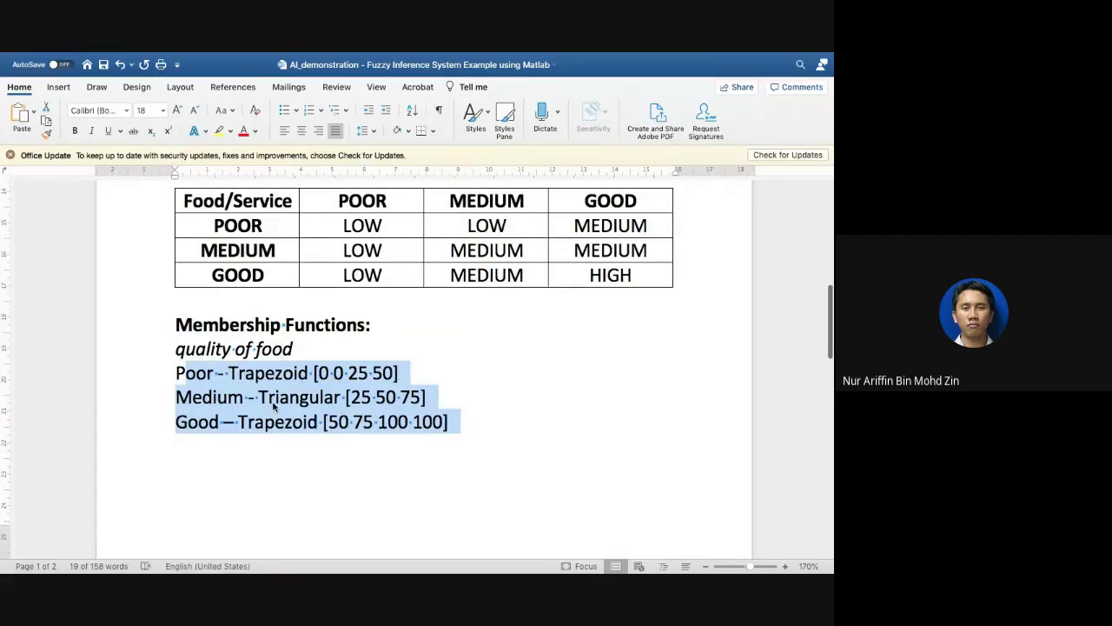
{"action": "scroll", "coordinate": [273, 399], "scroll_direction": "down", "scroll_amount": 5}
{"action": "scroll", "coordinate": [273, 400], "scroll_direction": "up", "scroll_amount": 1}
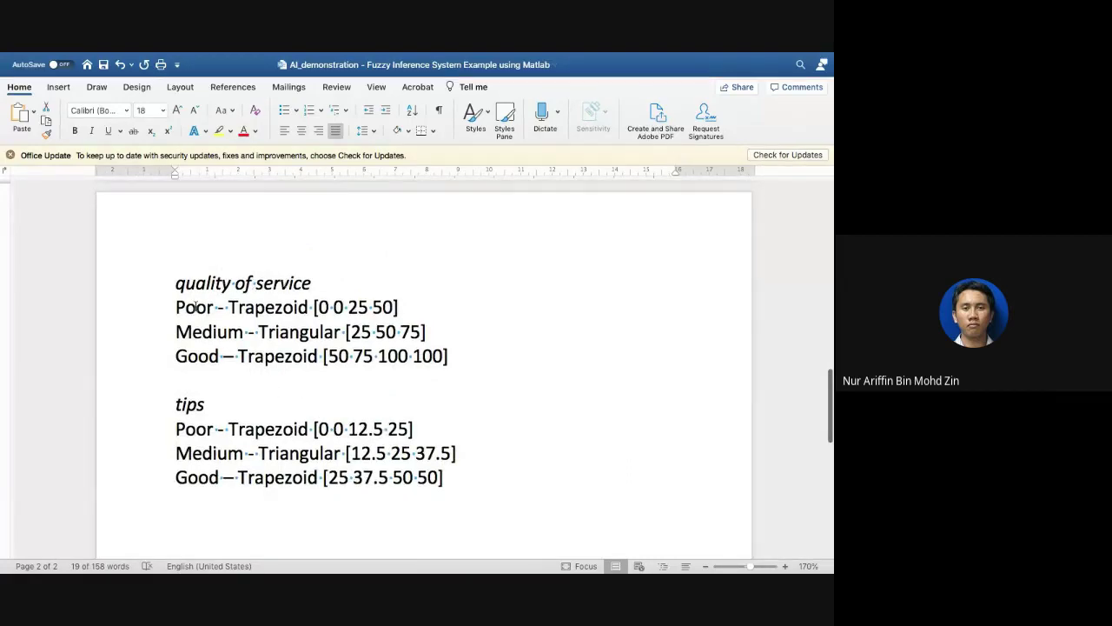
{"action": "left_click_drag", "start_coordinate": [173, 306], "coordinate": [448, 365]}
{"action": "scroll", "coordinate": [272, 414], "scroll_direction": "down", "scroll_amount": 2}
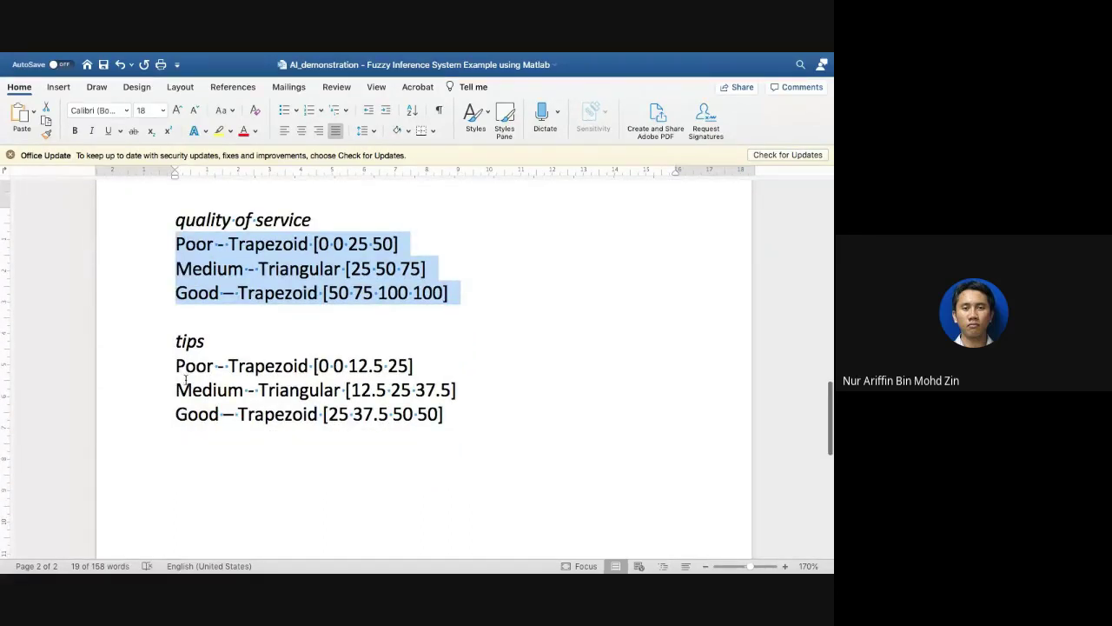
Step: Check the linguistic values listed for tips, and rename the Poor membership function under tips as Low
{"action": "scroll", "coordinate": [185, 377], "scroll_direction": "up", "scroll_amount": 1}
{"action": "scroll", "coordinate": [186, 378], "scroll_direction": "up", "scroll_amount": 20}
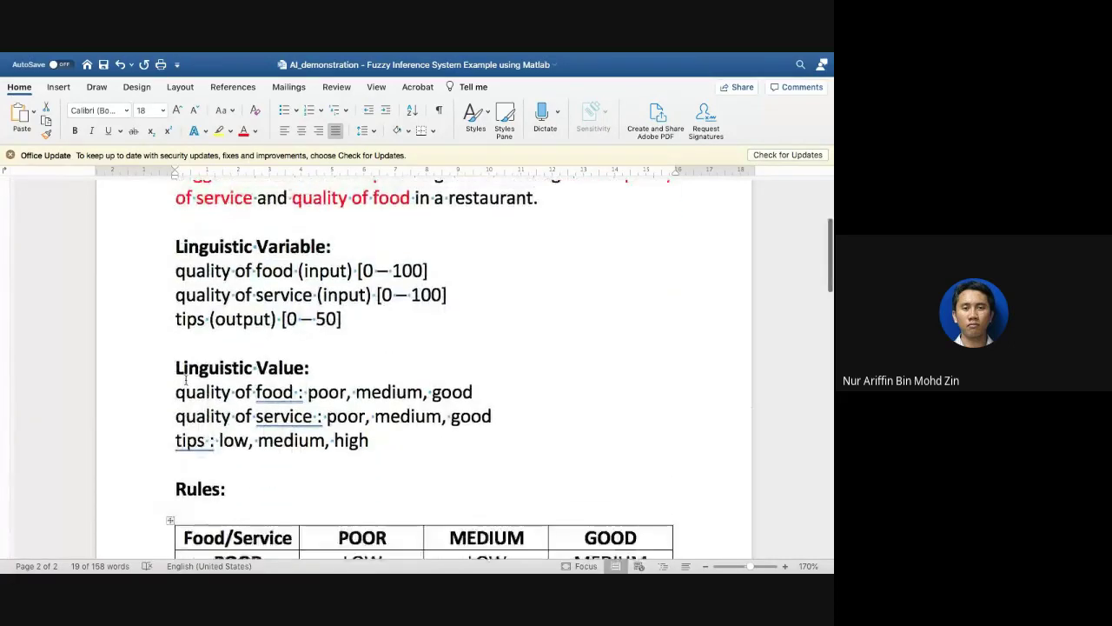
{"action": "scroll", "coordinate": [185, 378], "scroll_direction": "down", "scroll_amount": 1}
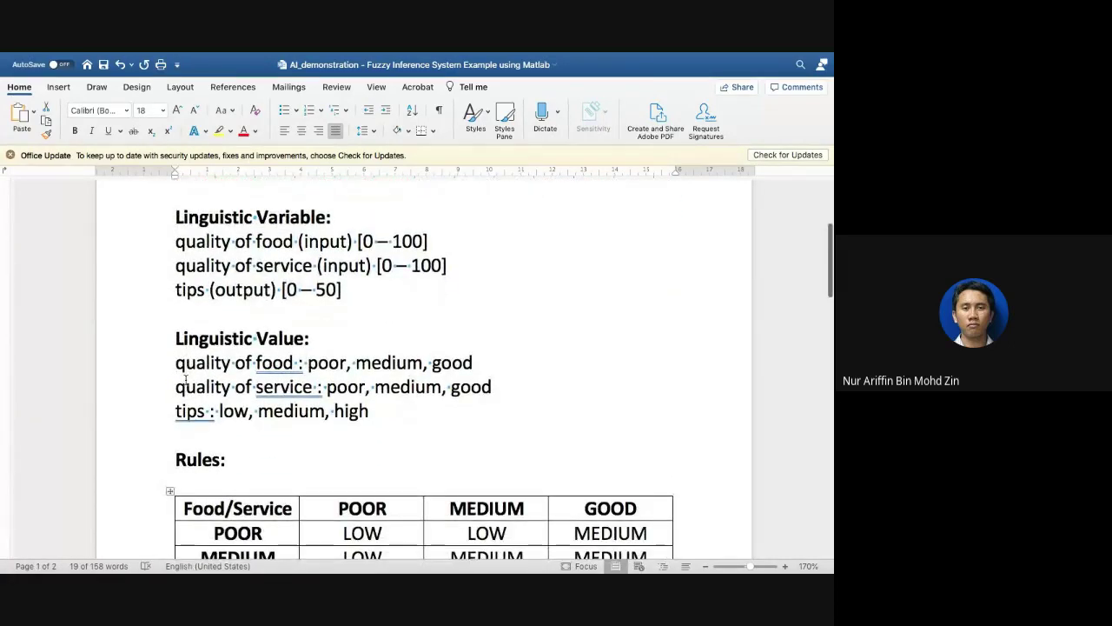
{"action": "scroll", "coordinate": [185, 377], "scroll_direction": "down", "scroll_amount": 15}
{"action": "scroll", "coordinate": [185, 380], "scroll_direction": "up", "scroll_amount": 4}
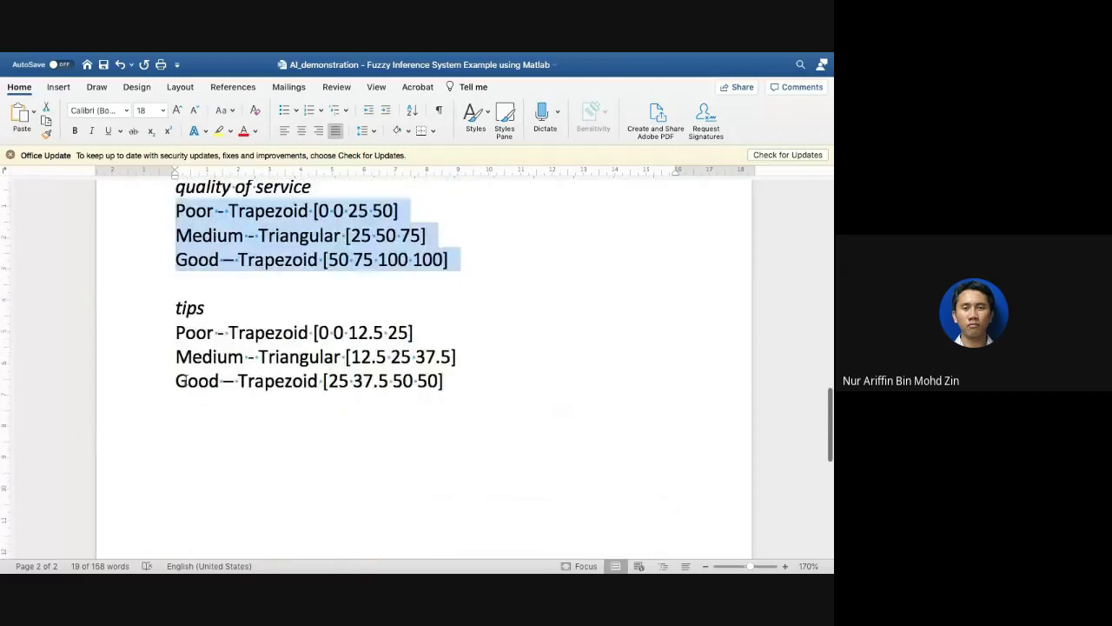
{"action": "left_click", "coordinate": [215, 335]}
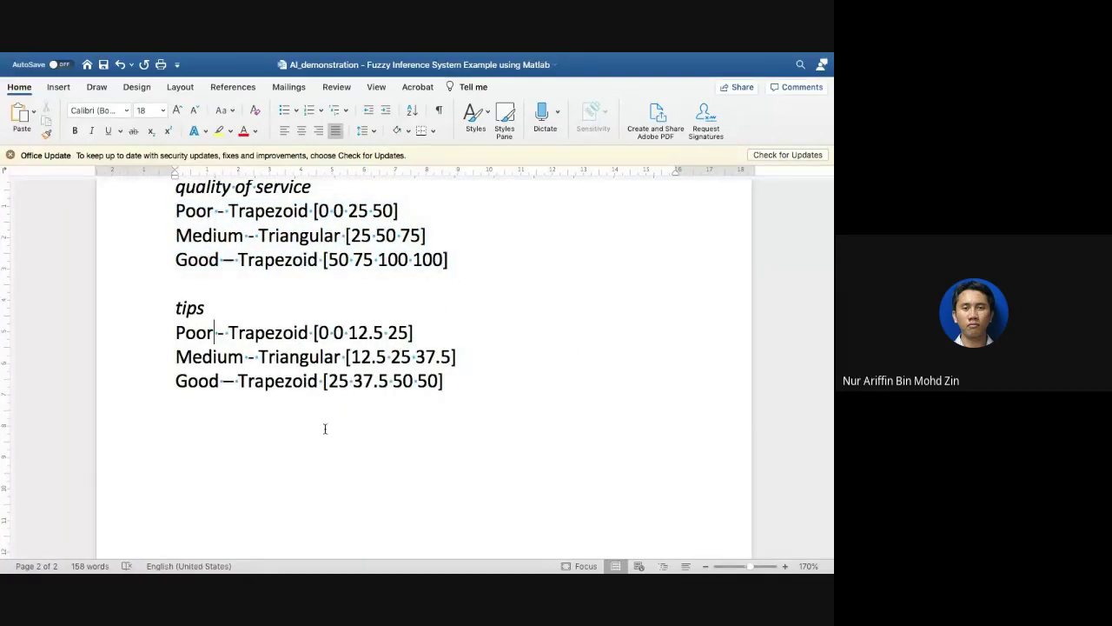
{"action": "key", "text": "BackSpace"}
{"action": "key", "text": "BackSpace"}
{"action": "key", "text": "BackSpace"}
{"action": "key", "text": "BackSpace"}
{"action": "type", "text": "Lo"}
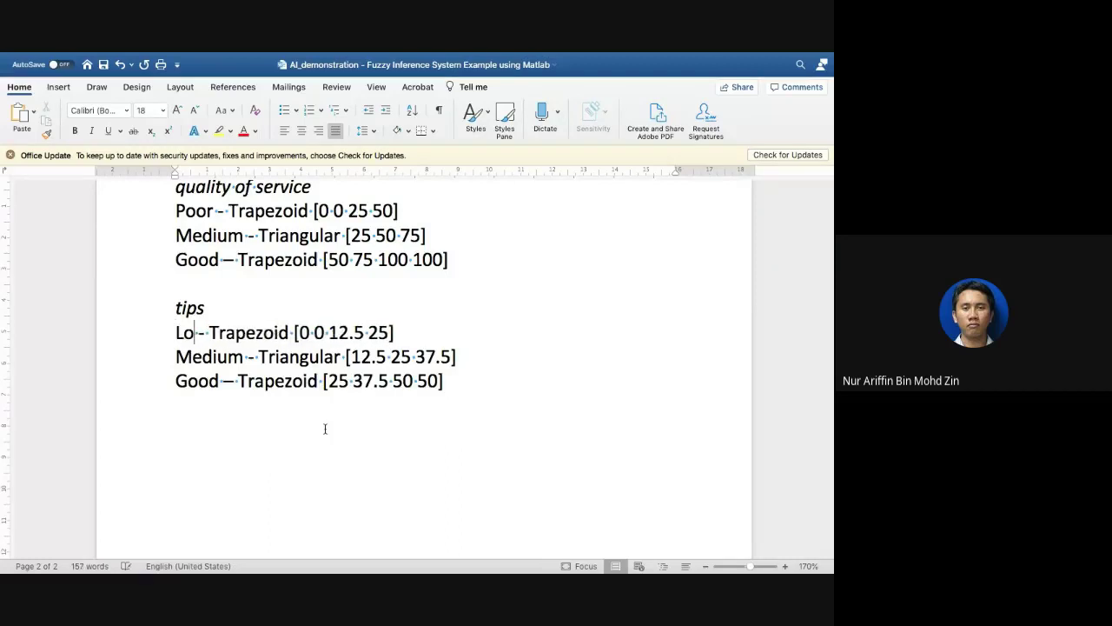
{"action": "type", "text": "w"}
Step: Rename the Good membership function under tips as High and save the document
{"action": "key", "text": "Down"}
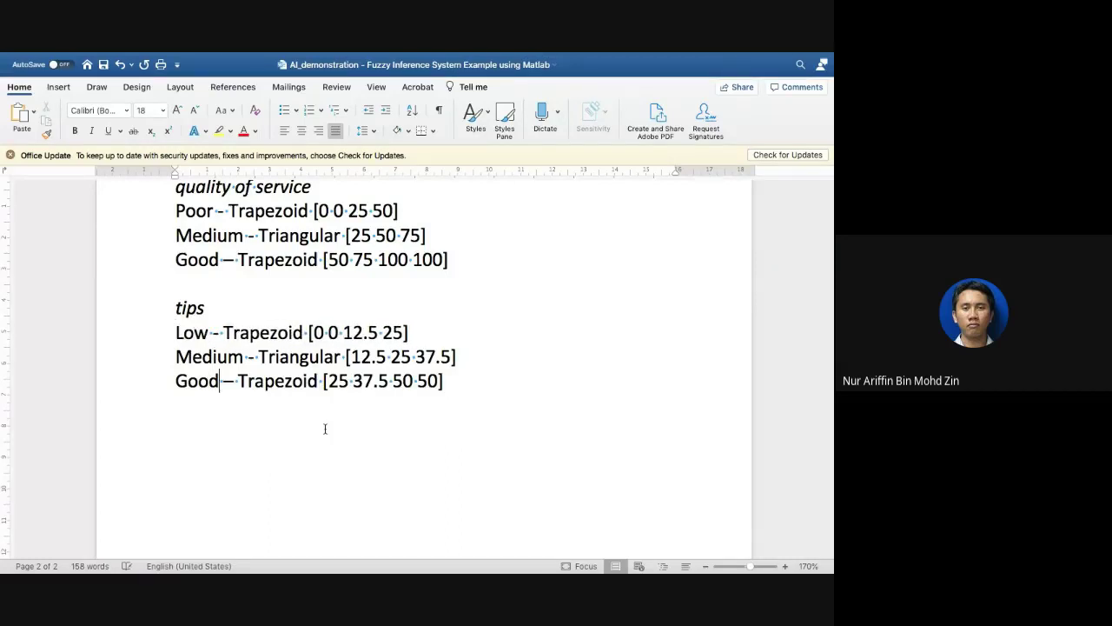
{"action": "key", "text": "BackSpace"}
{"action": "key", "text": "BackSpace"}
{"action": "key", "text": "BackSpace"}
{"action": "key", "text": "BackSpace"}
{"action": "type", "text": "High"}
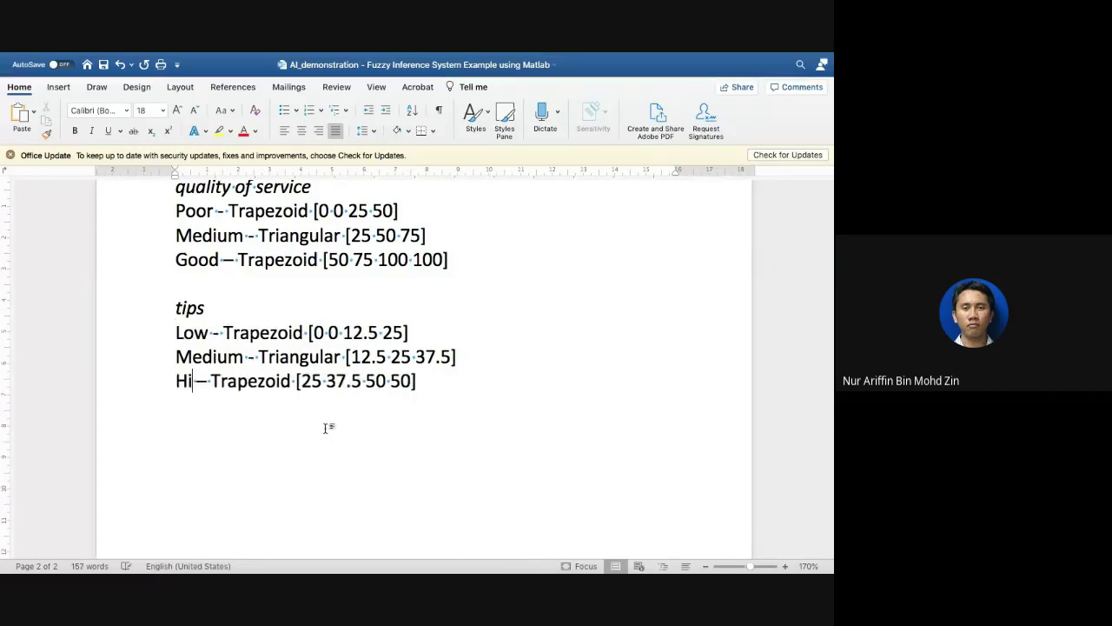
{"action": "key", "text": "super+s"}
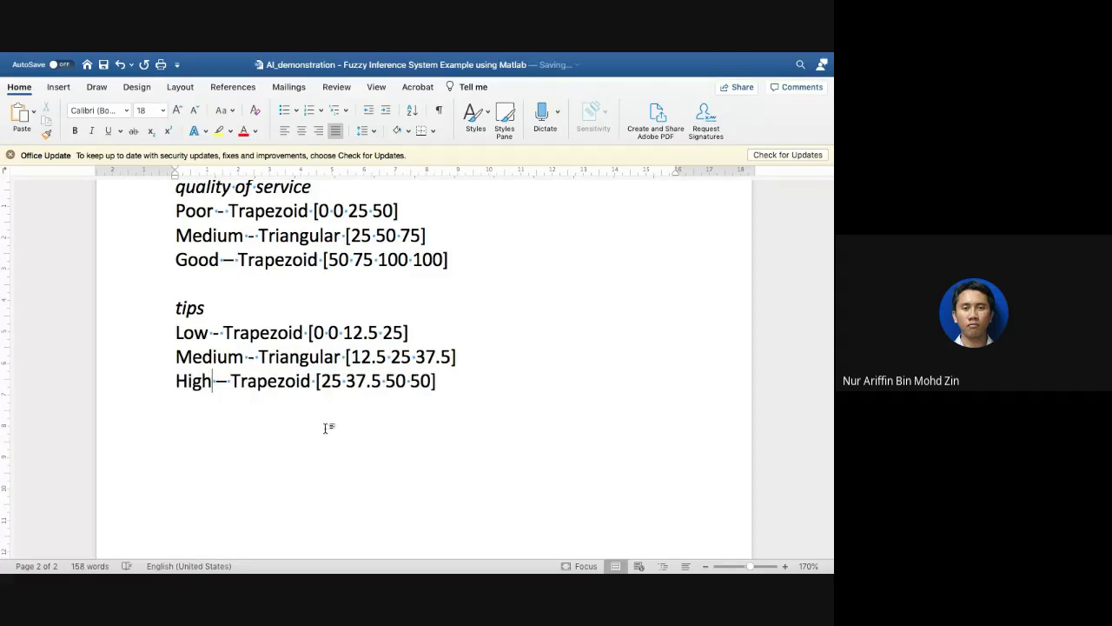
Step: Switch to MATLAB and open the Fuzzy Logic Designer with the fuzzy command
{"action": "scroll", "coordinate": [333, 313], "scroll_direction": "up", "scroll_amount": 2}
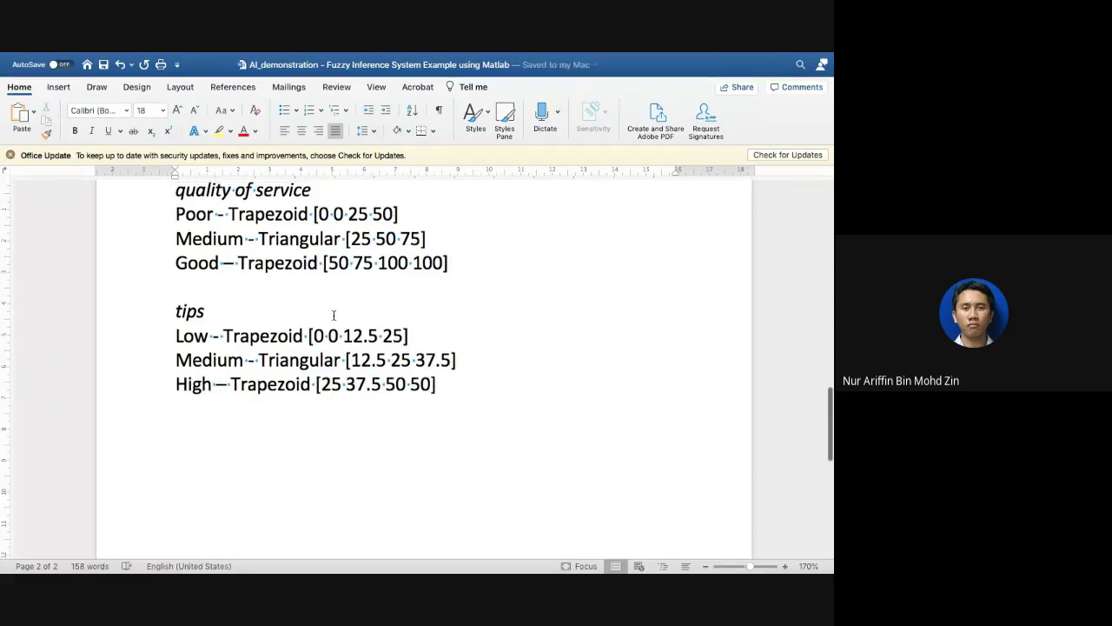
{"action": "scroll", "coordinate": [347, 308], "scroll_direction": "up", "scroll_amount": 15}
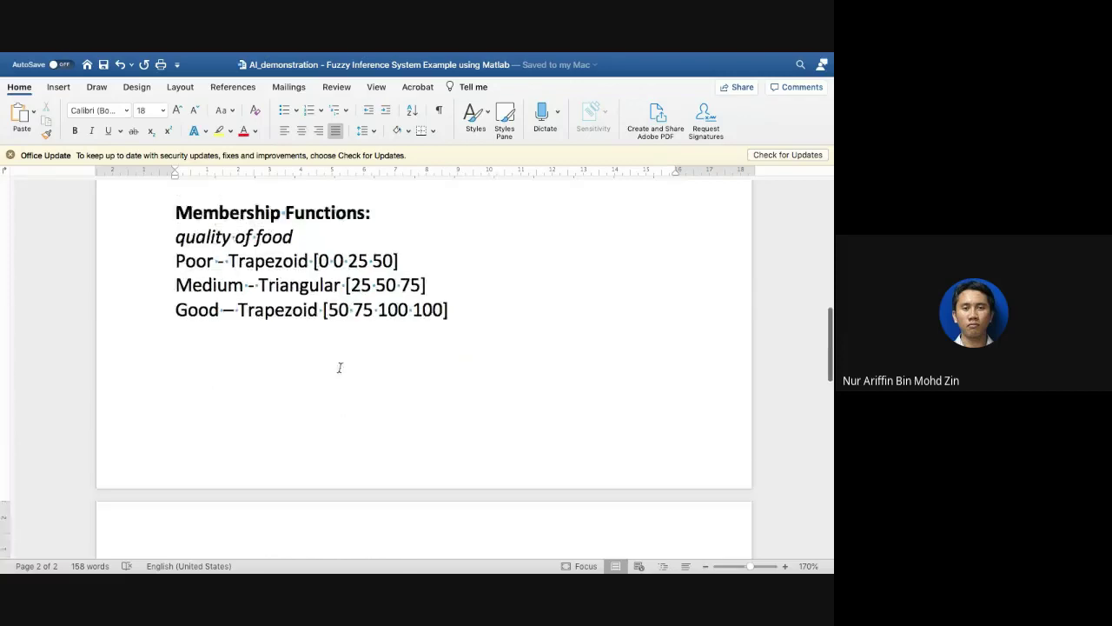
{"action": "scroll", "coordinate": [611, 439], "scroll_direction": "up", "scroll_amount": 20}
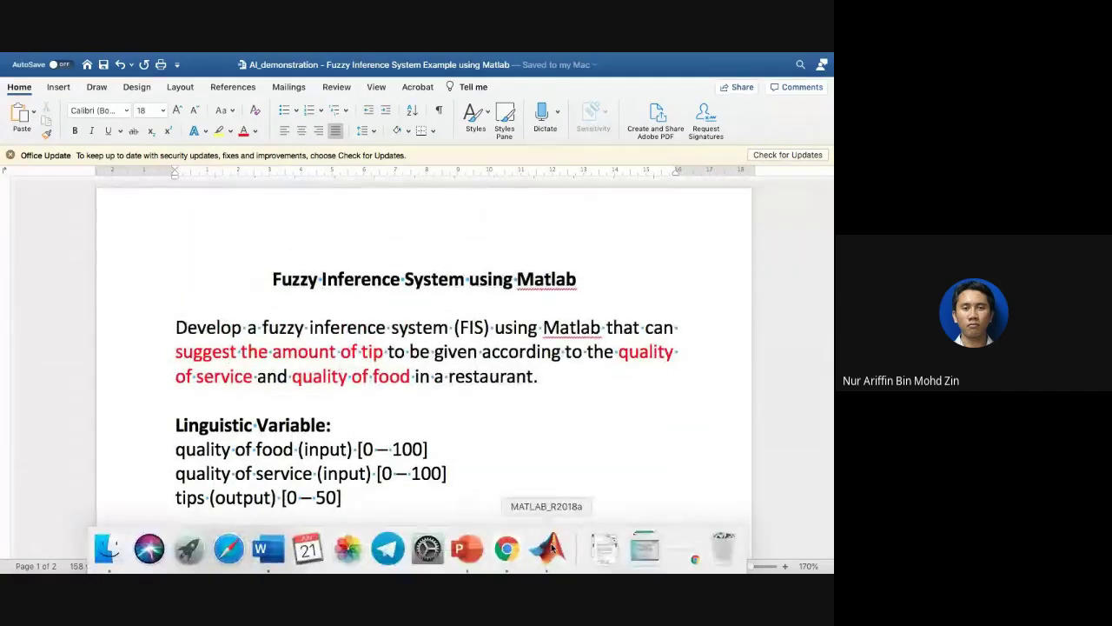
{"action": "left_click", "coordinate": [551, 545]}
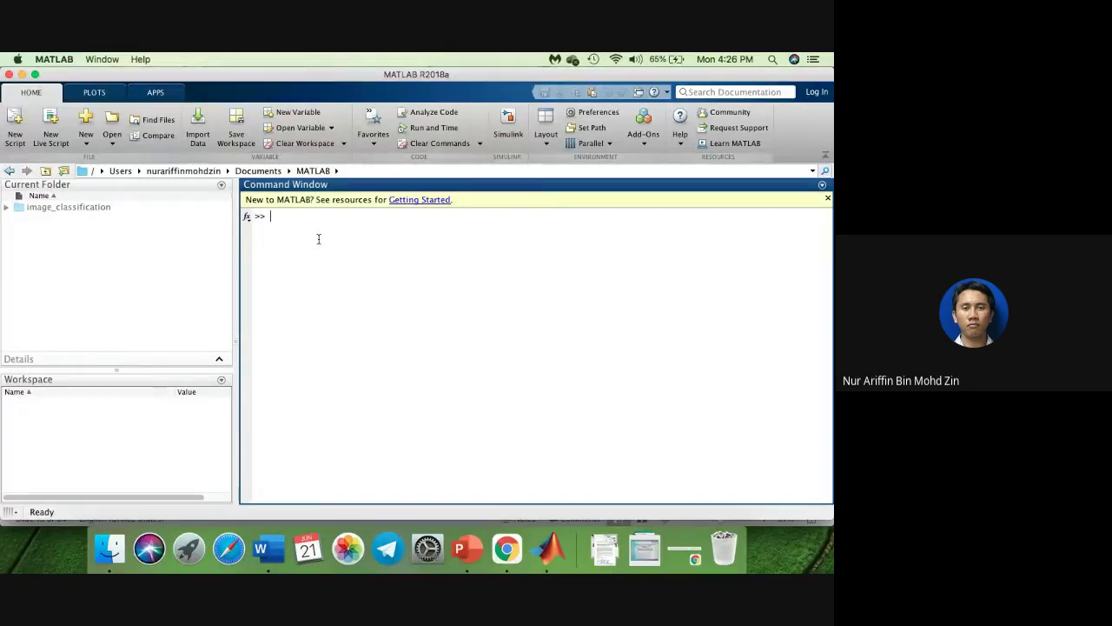
{"action": "type", "text": "fuzzy"}
{"action": "key", "text": "Return"}
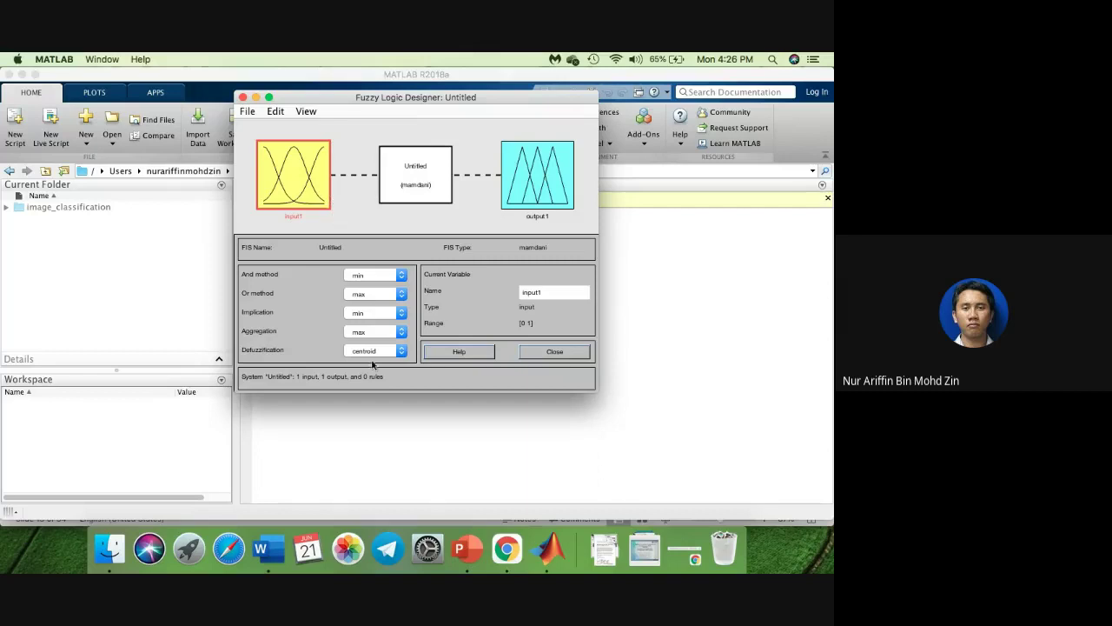
Step: Switch to the Word document and highlight the quality of food and quality of service input variables
{"action": "left_click", "coordinate": [272, 545]}
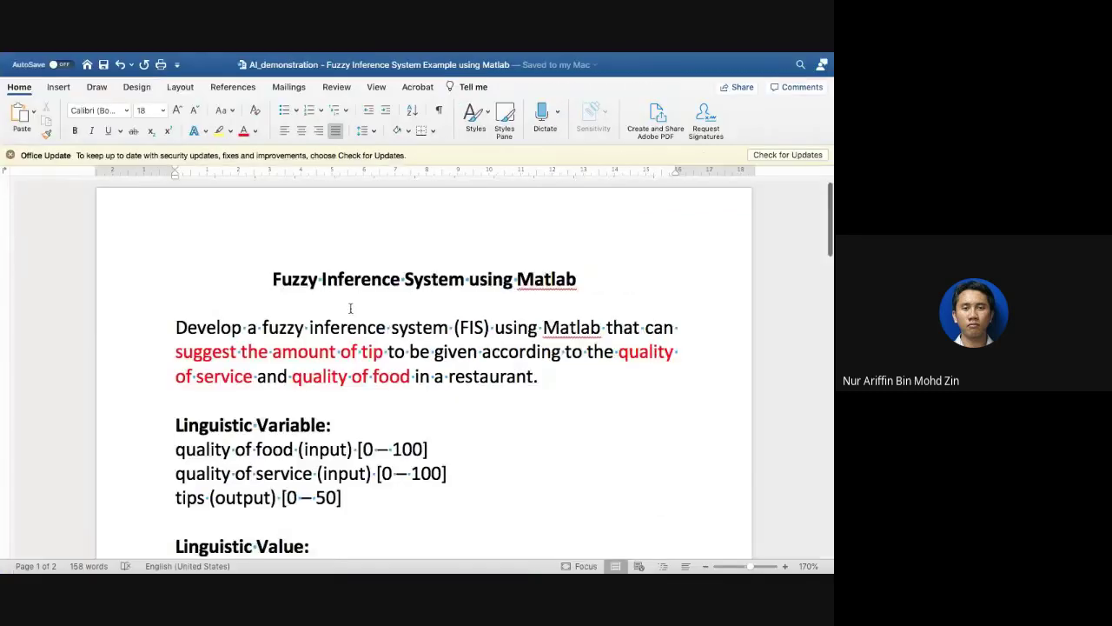
{"action": "scroll", "coordinate": [557, 303], "scroll_direction": "down", "scroll_amount": 3}
{"action": "scroll", "coordinate": [332, 318], "scroll_direction": "up", "scroll_amount": 3}
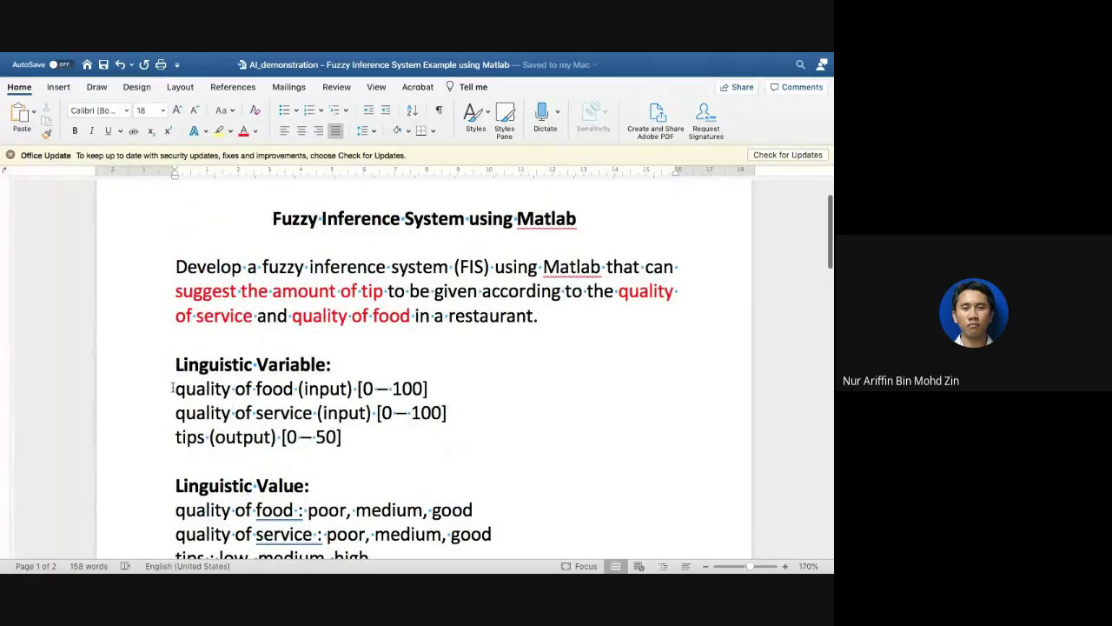
{"action": "left_click_drag", "start_coordinate": [173, 389], "coordinate": [462, 415]}
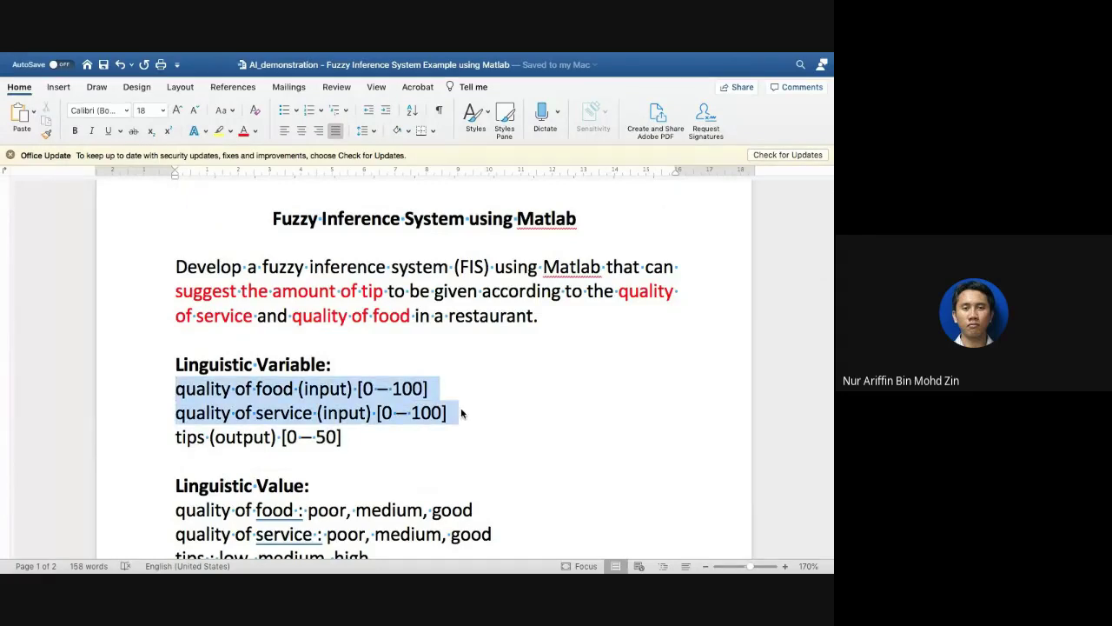
Step: Return to MATLAB and add a second input variable to the fuzzy system
{"action": "key", "text": "ctrl+Left"}
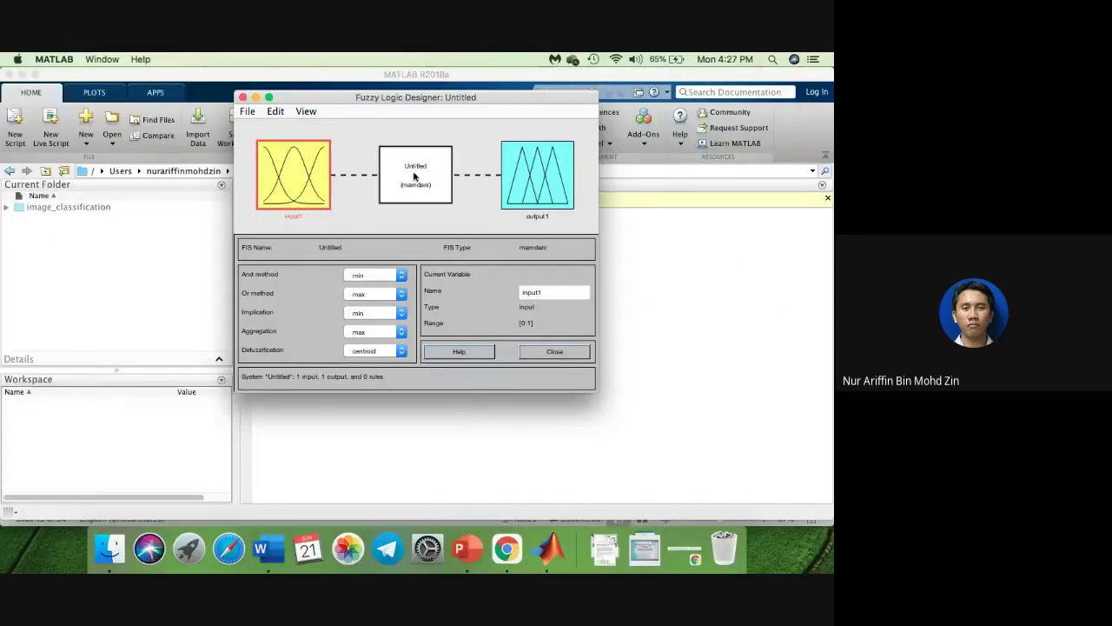
{"action": "left_click", "coordinate": [275, 113]}
{"action": "mouse_move", "coordinate": [258, 115]}
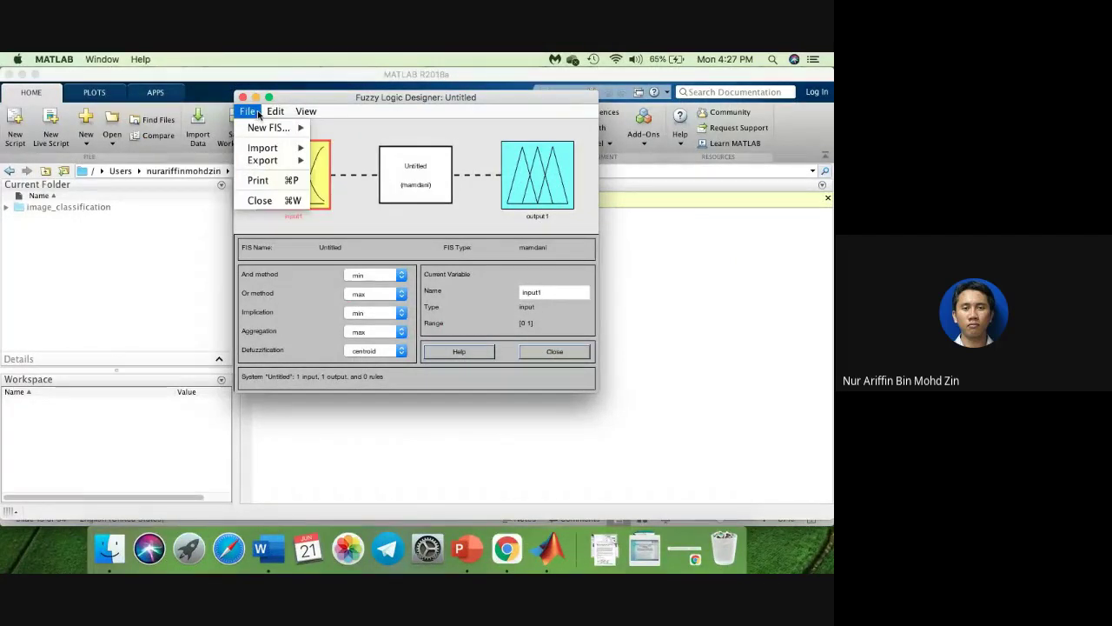
{"action": "mouse_move", "coordinate": [295, 113]}
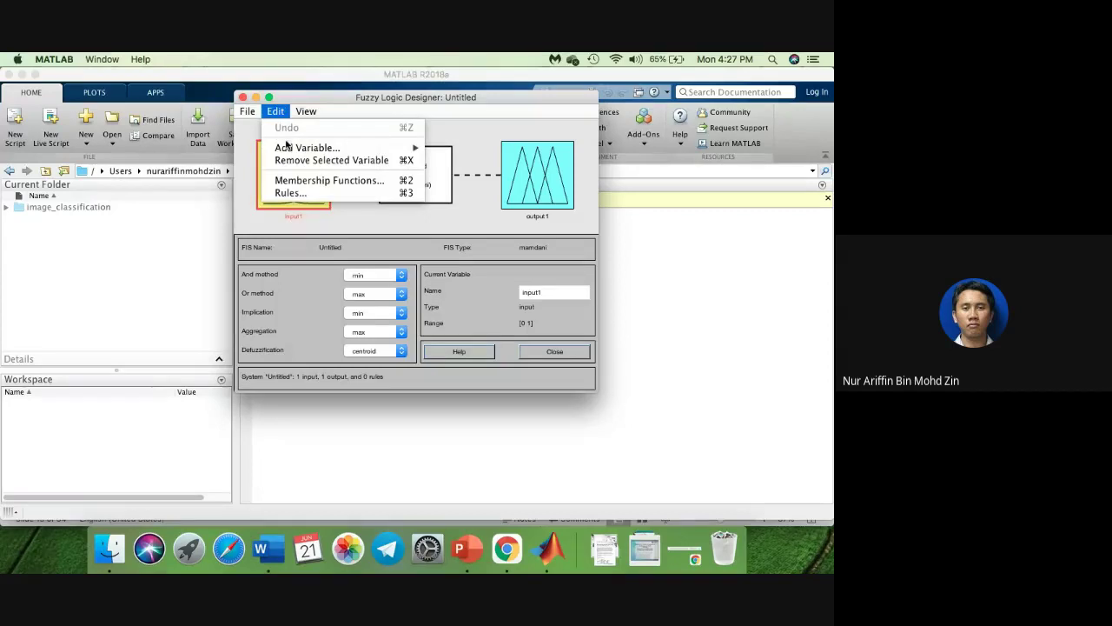
{"action": "mouse_move", "coordinate": [313, 148]}
{"action": "left_click", "coordinate": [448, 148]}
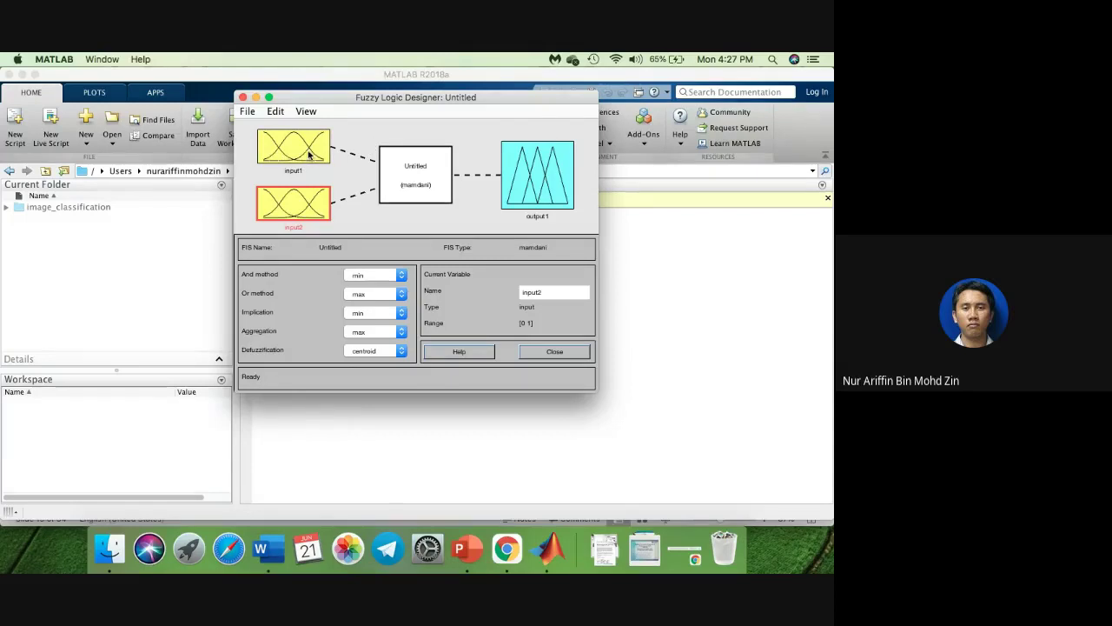
Step: Rename the first input variable as food and the second input variable as service
{"action": "left_click", "coordinate": [310, 154]}
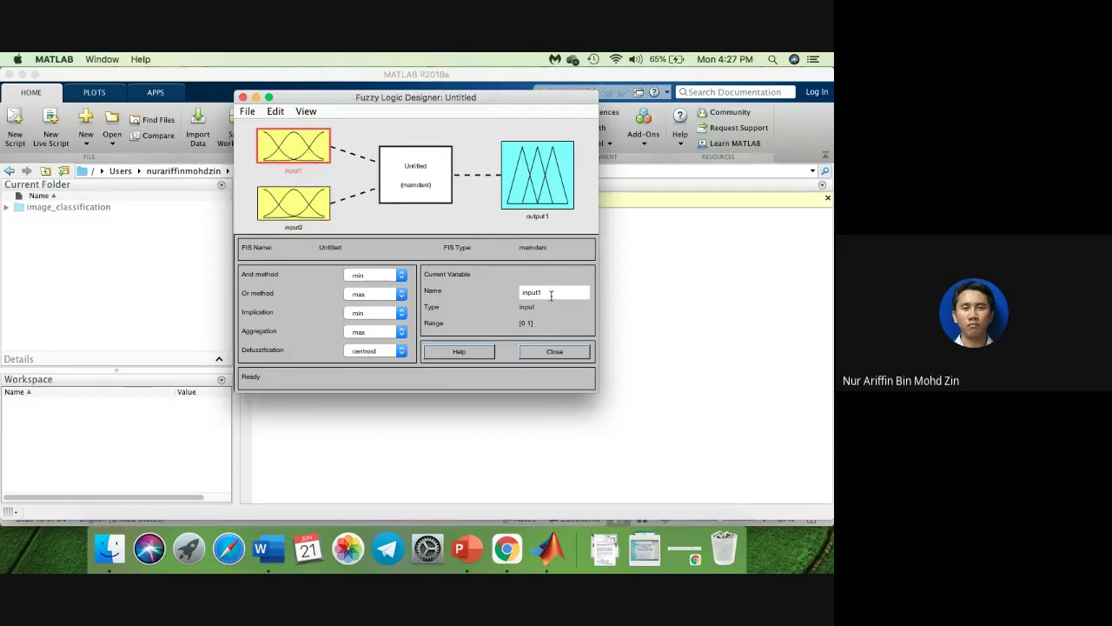
{"action": "left_click", "coordinate": [551, 296]}
{"action": "left_click_drag", "start_coordinate": [550, 296], "coordinate": [521, 295]}
{"action": "type", "text": "food"}
{"action": "left_click", "coordinate": [310, 203]}
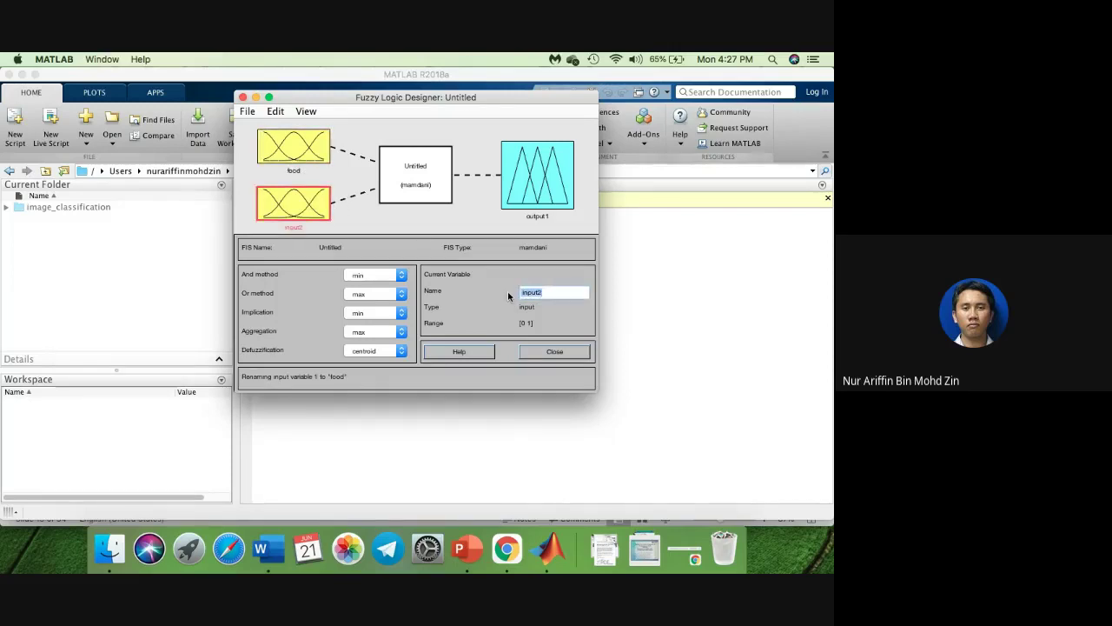
{"action": "type", "text": "service"}
Step: Rename the output variable of the fuzzy system as tips
{"action": "left_click", "coordinate": [531, 198]}
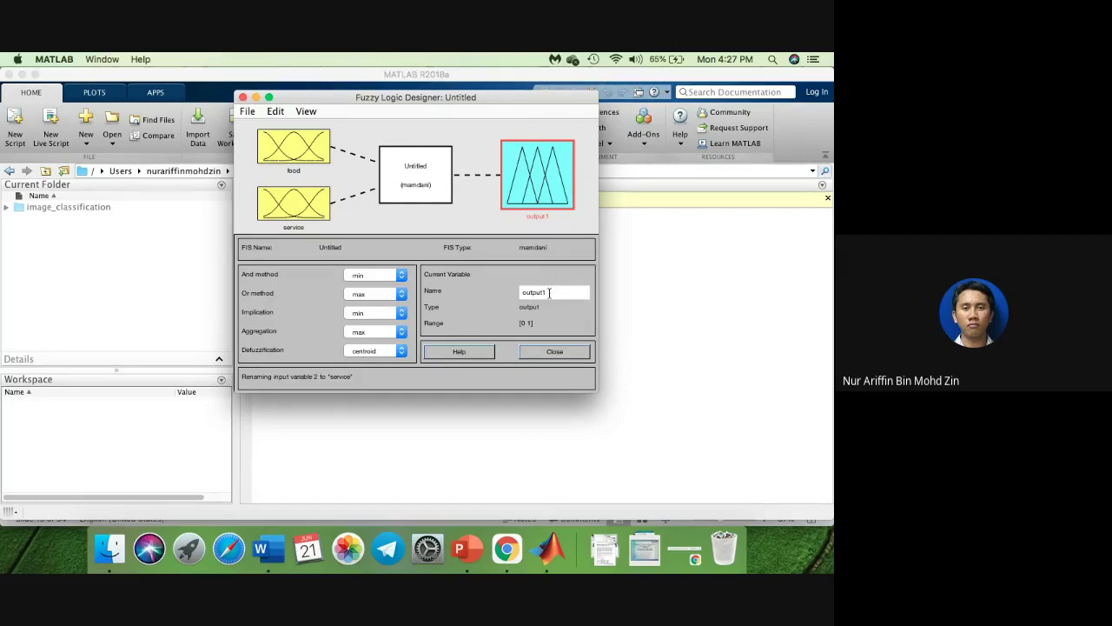
{"action": "left_click_drag", "start_coordinate": [550, 292], "coordinate": [517, 298]}
{"action": "type", "text": "tips"}
{"action": "left_click", "coordinate": [310, 153]}
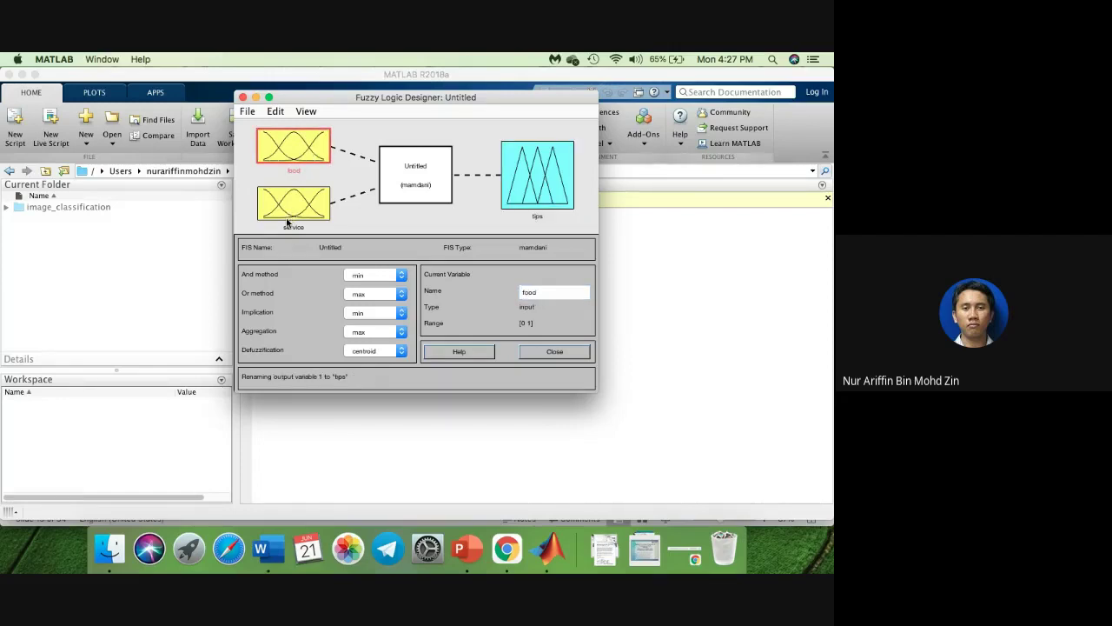
Step: Check the input ranges in the Word document, and open MATLAB's Membership Function Editor for the food input
{"action": "left_click", "coordinate": [290, 207]}
{"action": "left_click", "coordinate": [298, 139]}
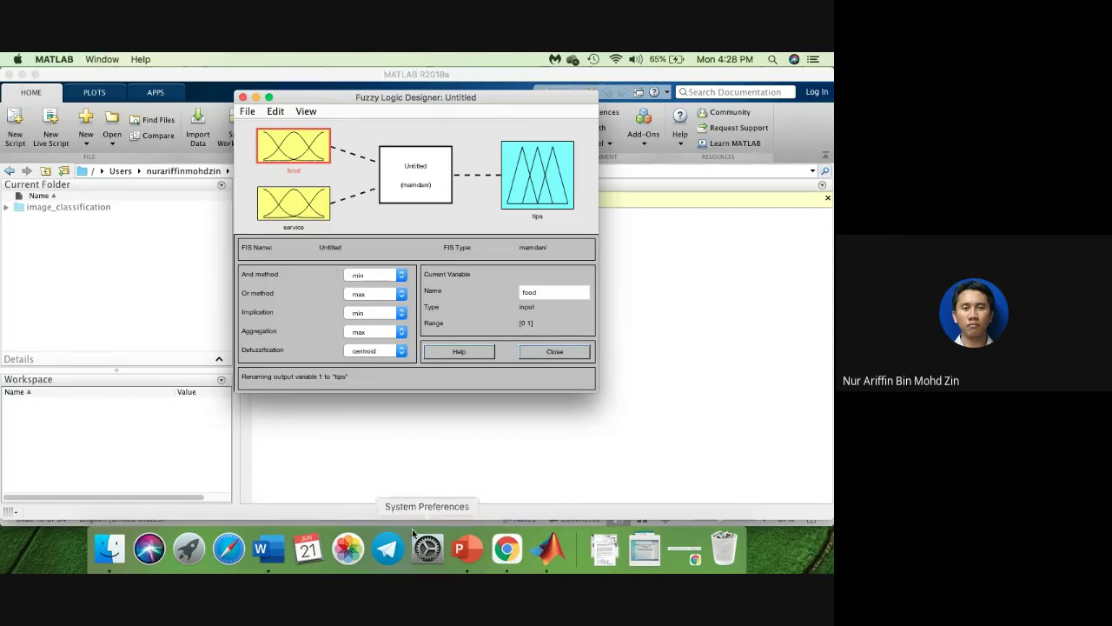
{"action": "left_click", "coordinate": [277, 555]}
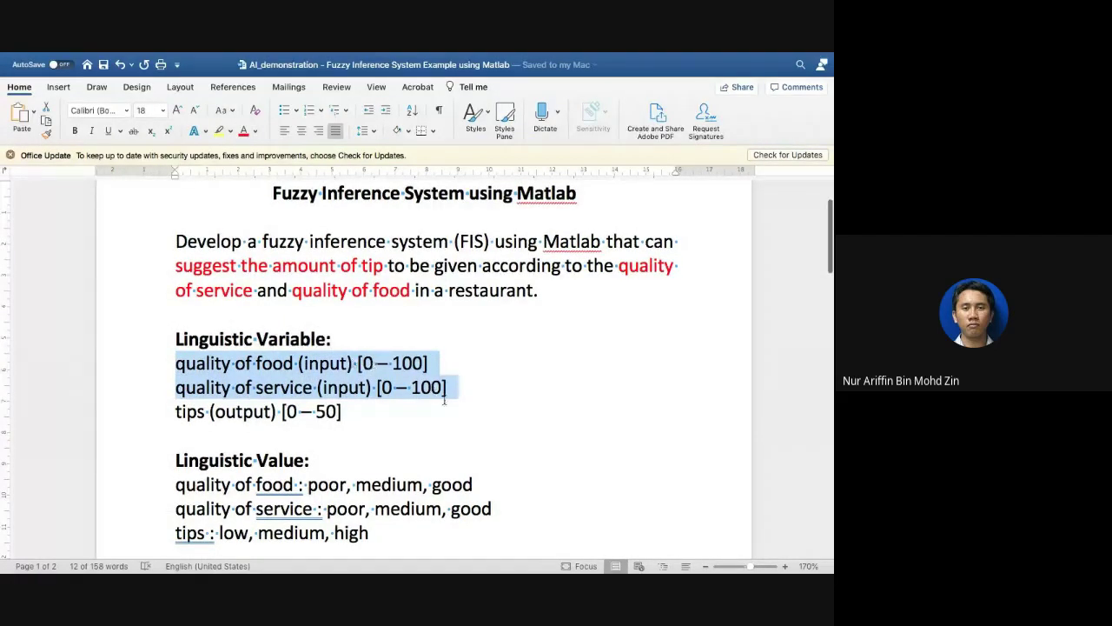
{"action": "key", "text": "ctrl+Left"}
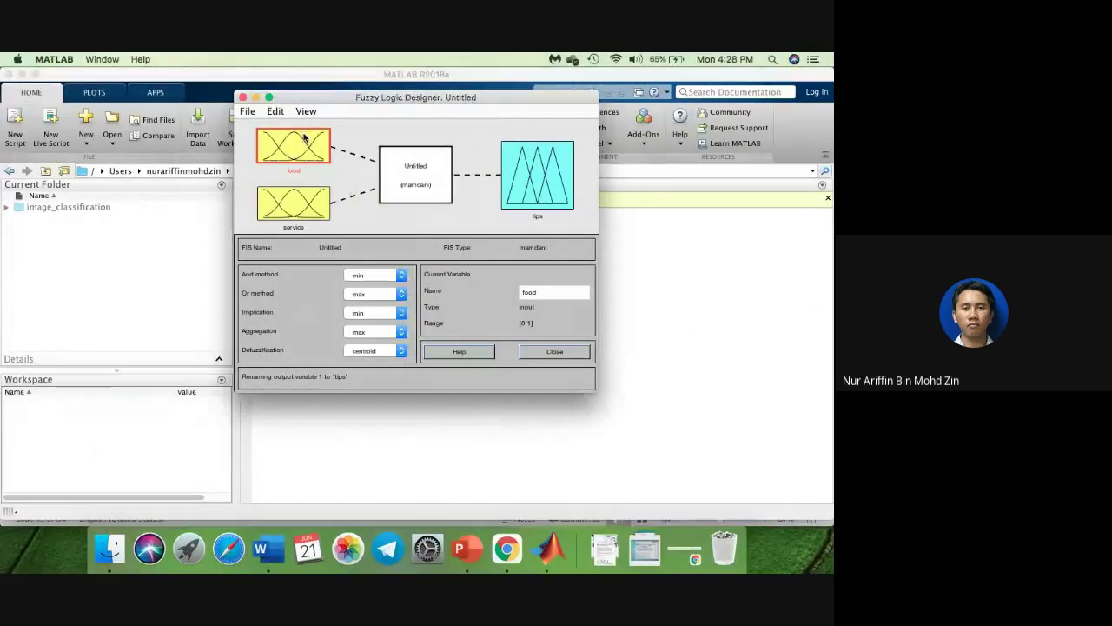
{"action": "double_click", "coordinate": [291, 146]}
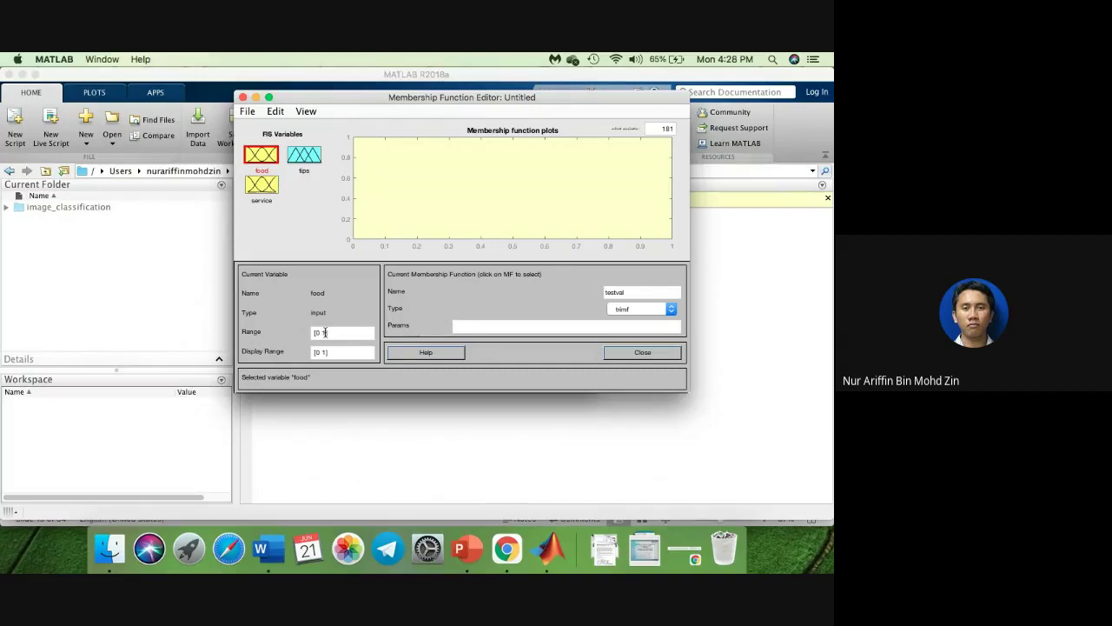
Step: Set the range of the food input variable to [0 100]
{"action": "left_click", "coordinate": [372, 332]}
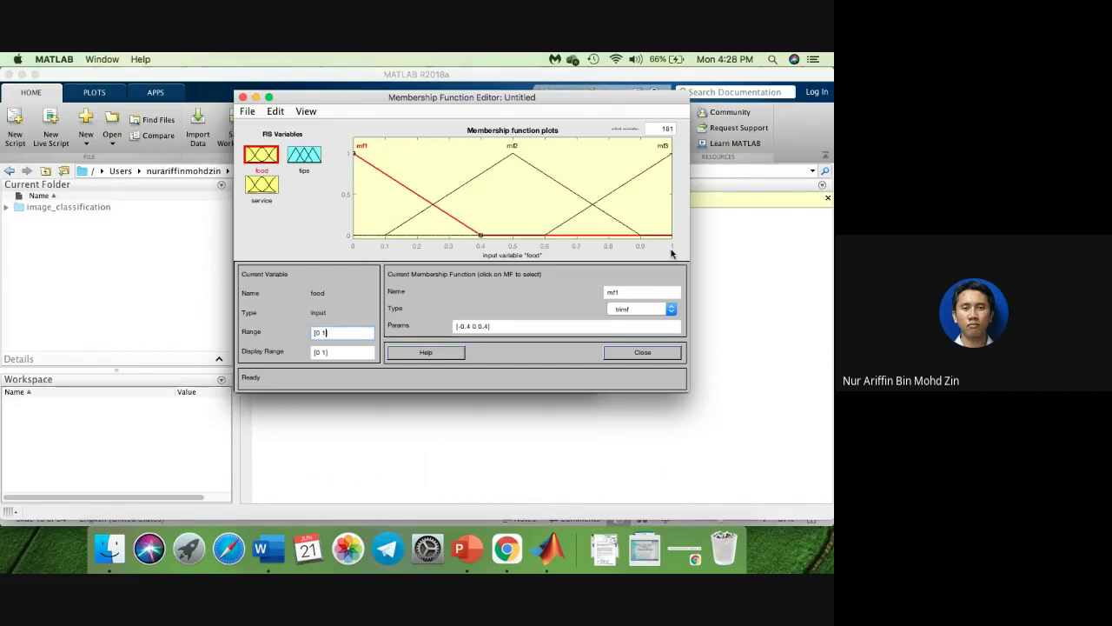
{"action": "key", "text": "Left"}
{"action": "left_click", "coordinate": [324, 247]}
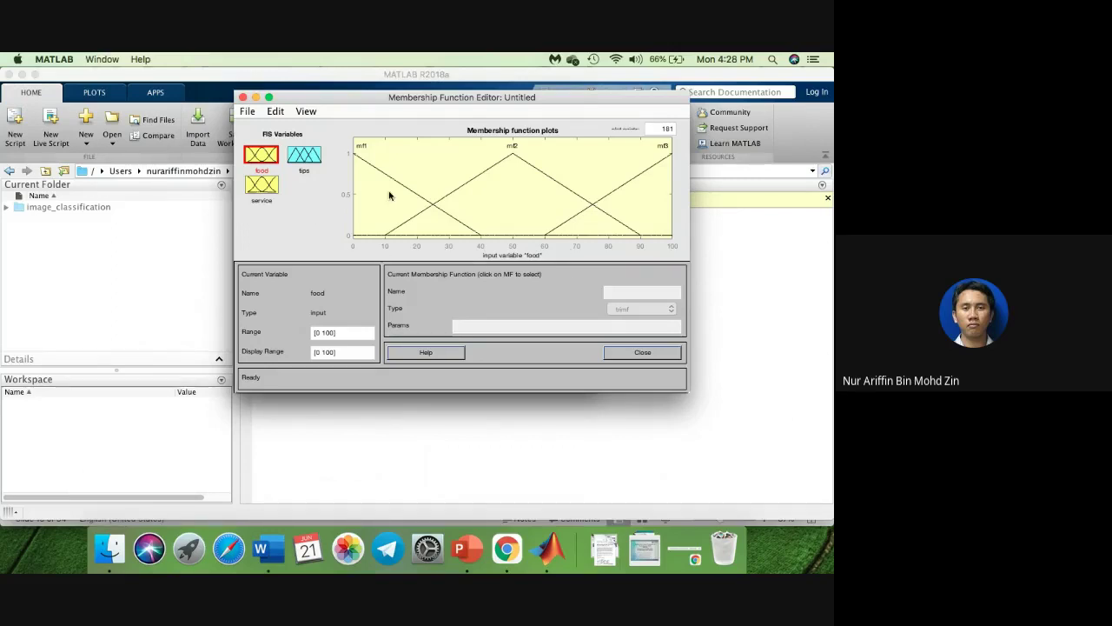
Step: Set the range of the service input variable to [0 100]
{"action": "left_click", "coordinate": [266, 193]}
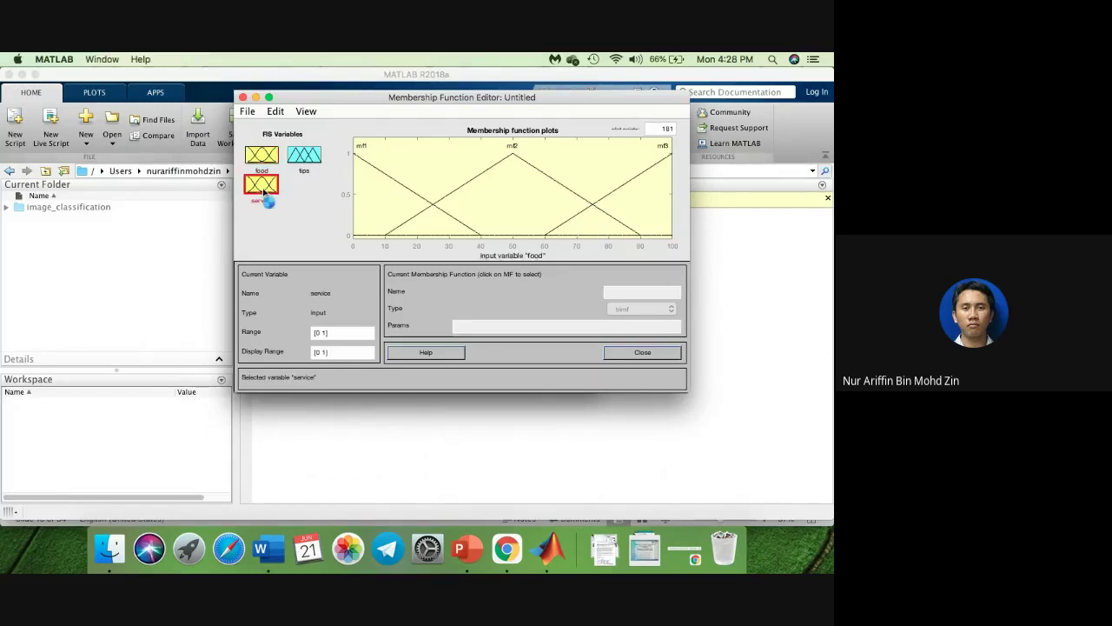
{"action": "left_click", "coordinate": [323, 332]}
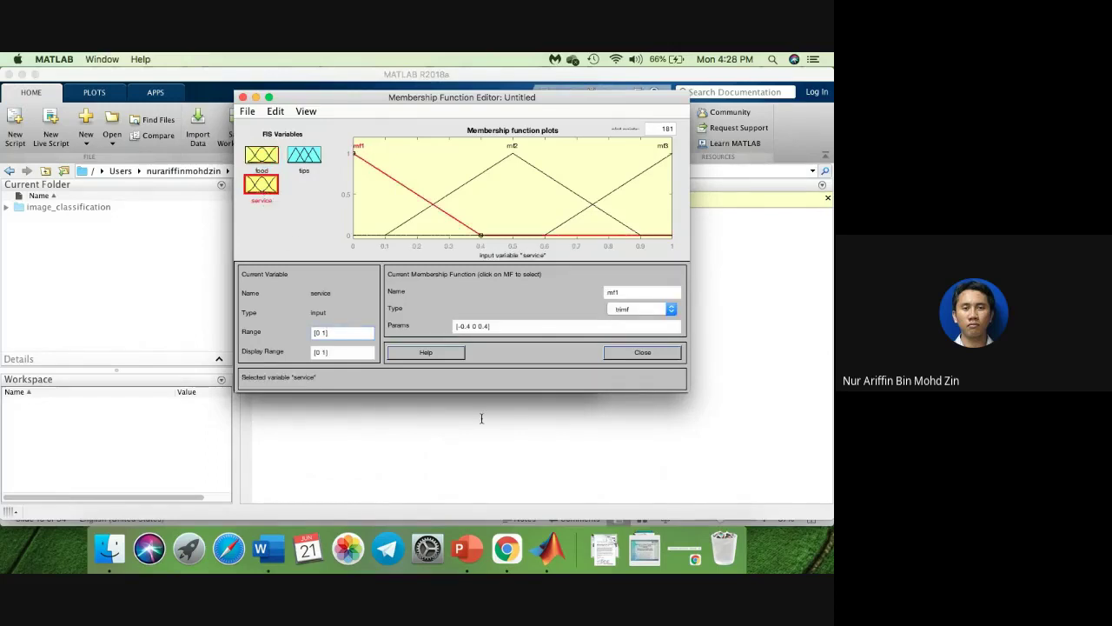
{"action": "type", "text": "00"}
Step: Check the tips range in the Word document and set the range of the tips output variable to [0 50]
{"action": "left_click", "coordinate": [305, 159]}
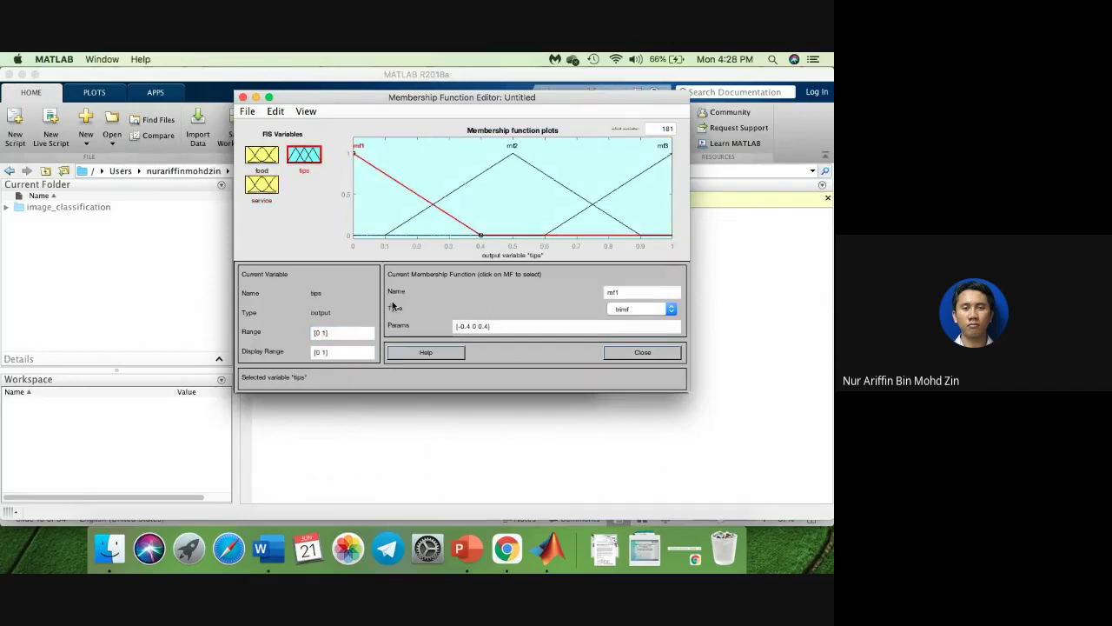
{"action": "key", "text": "ctrl+Right"}
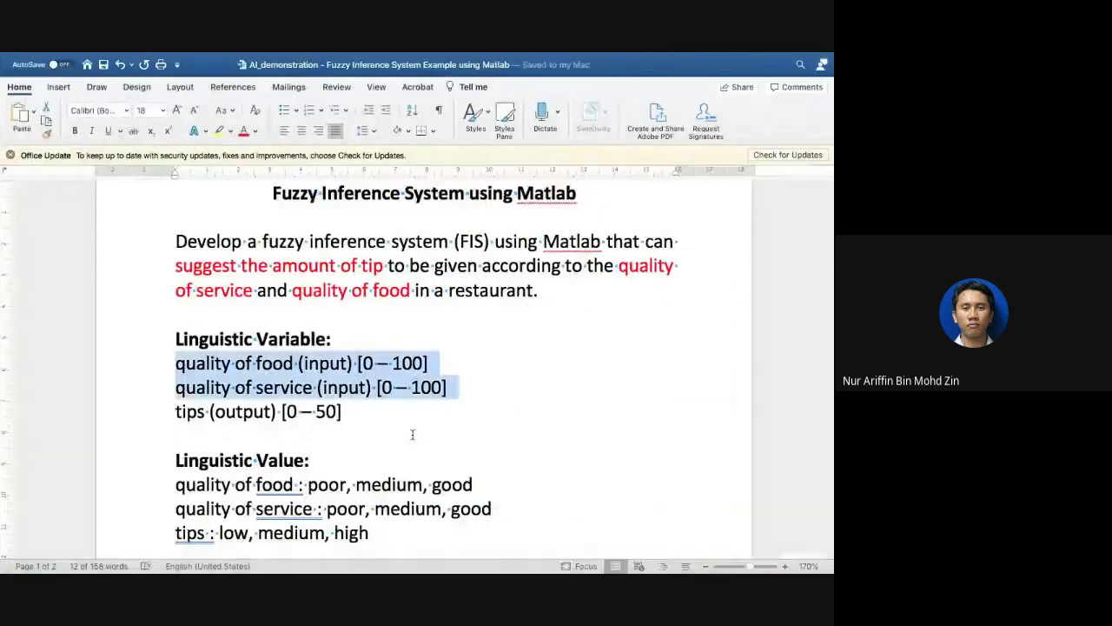
{"action": "key", "text": "ctrl+Left"}
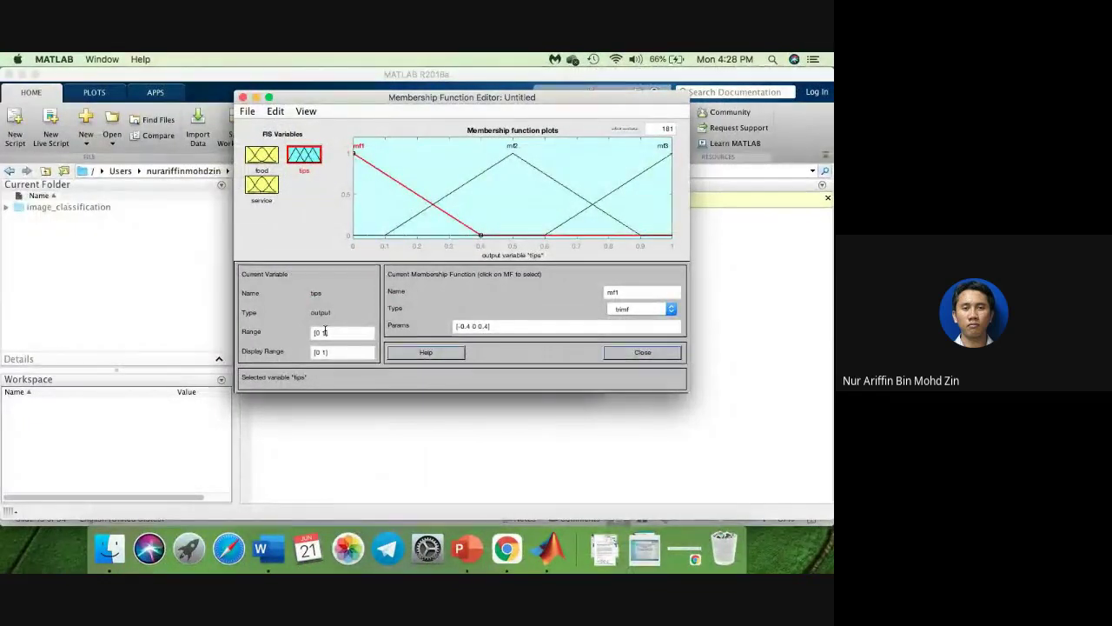
{"action": "left_click", "coordinate": [326, 332]}
{"action": "key", "text": "BackSpace"}
{"action": "type", "text": "5"}
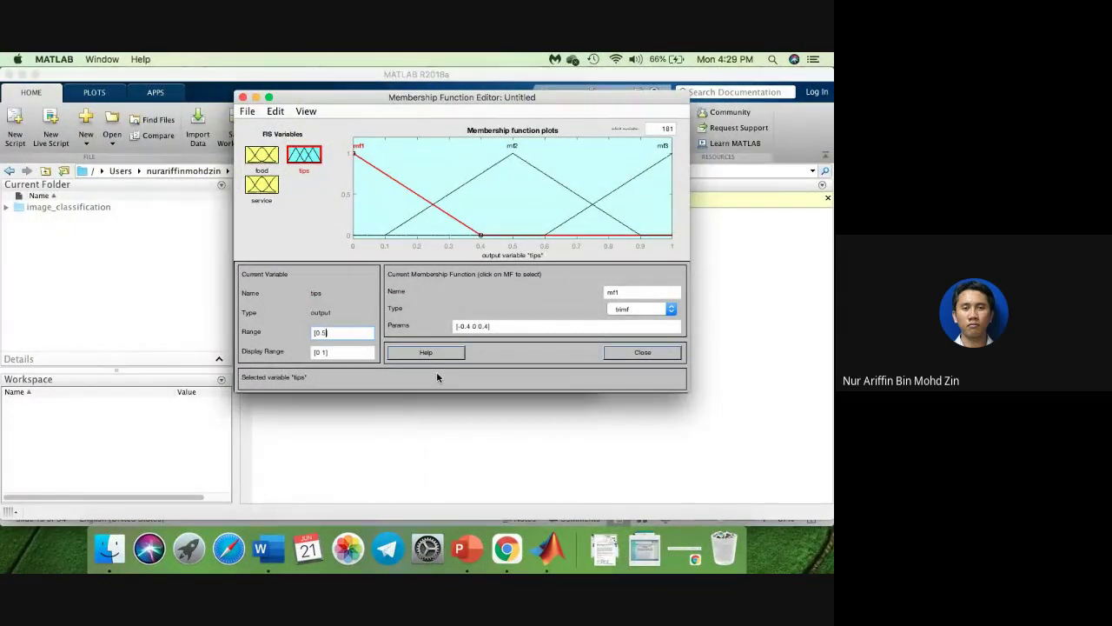
{"action": "type", "text": "0"}
{"action": "key", "text": "Return"}
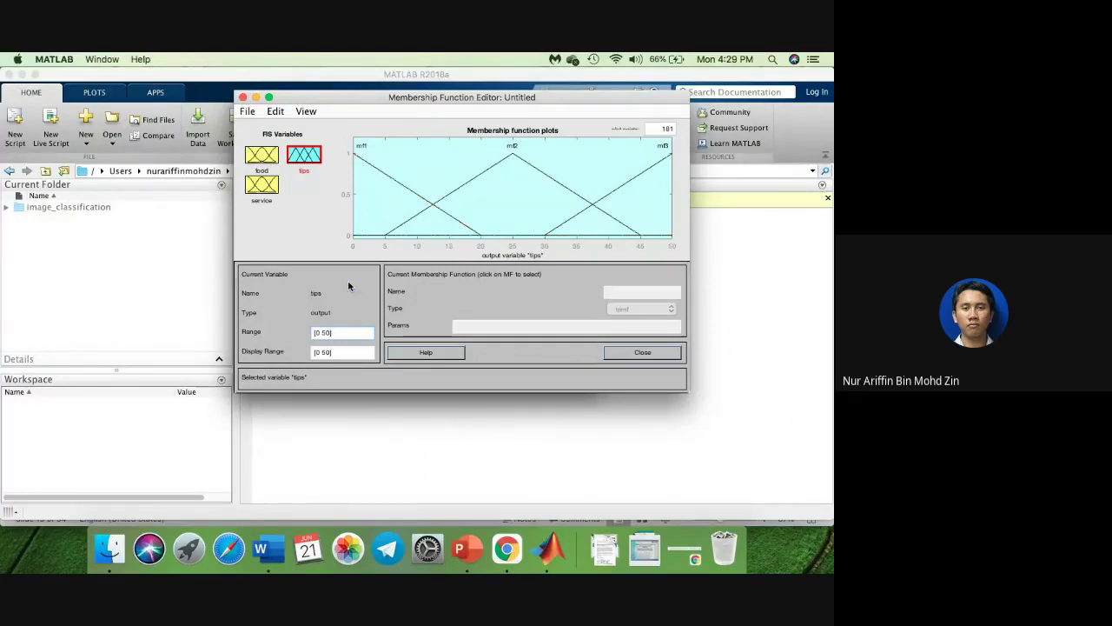
Step: Check the linguistic values in the Word document and rename the food input's first membership function as poor
{"action": "left_click", "coordinate": [257, 155]}
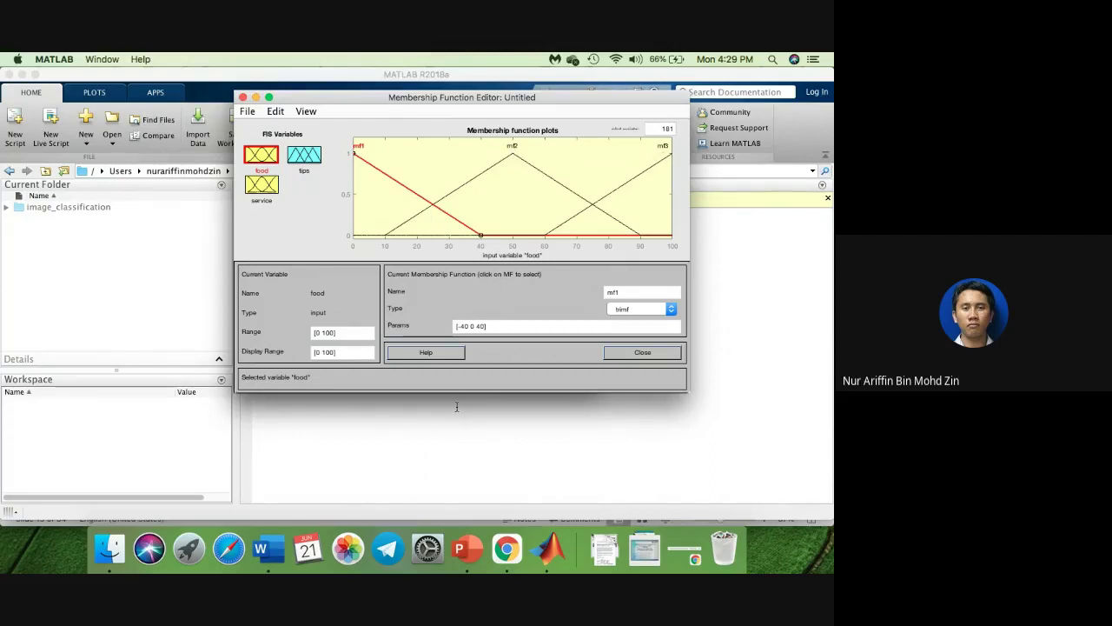
{"action": "key", "text": "ctrl+Right"}
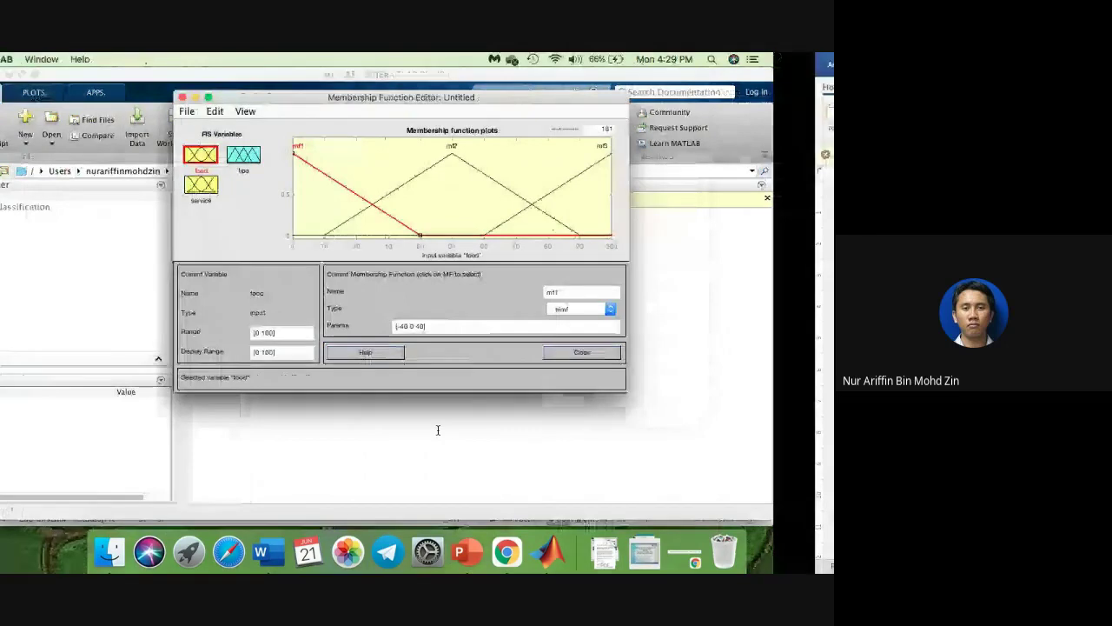
{"action": "scroll", "coordinate": [438, 429], "scroll_direction": "down", "scroll_amount": 2}
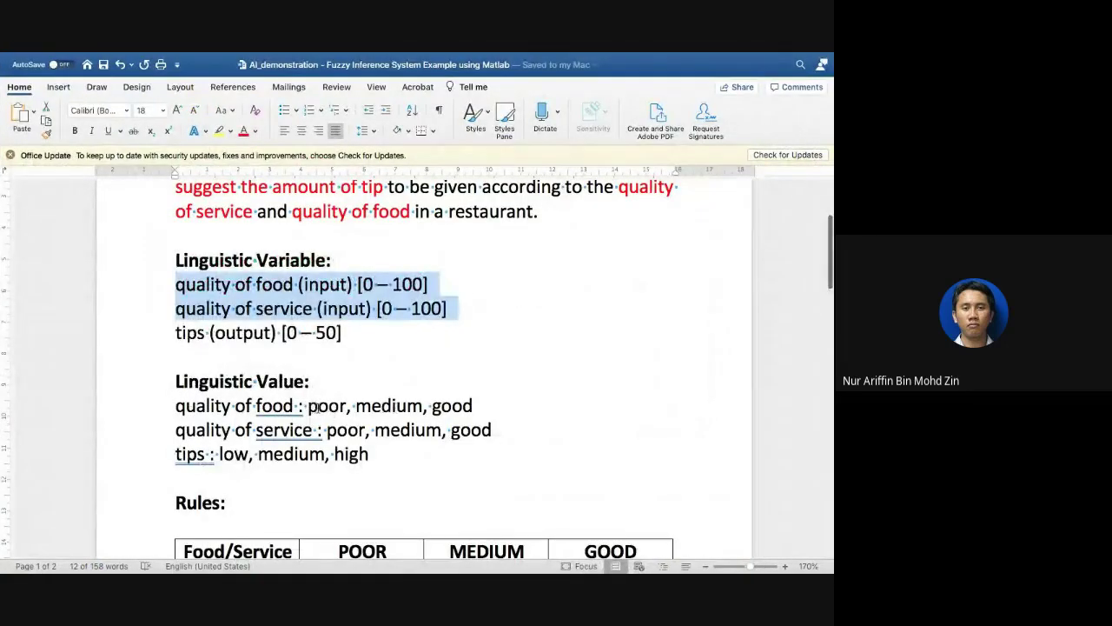
{"action": "key", "text": "ctrl+Left"}
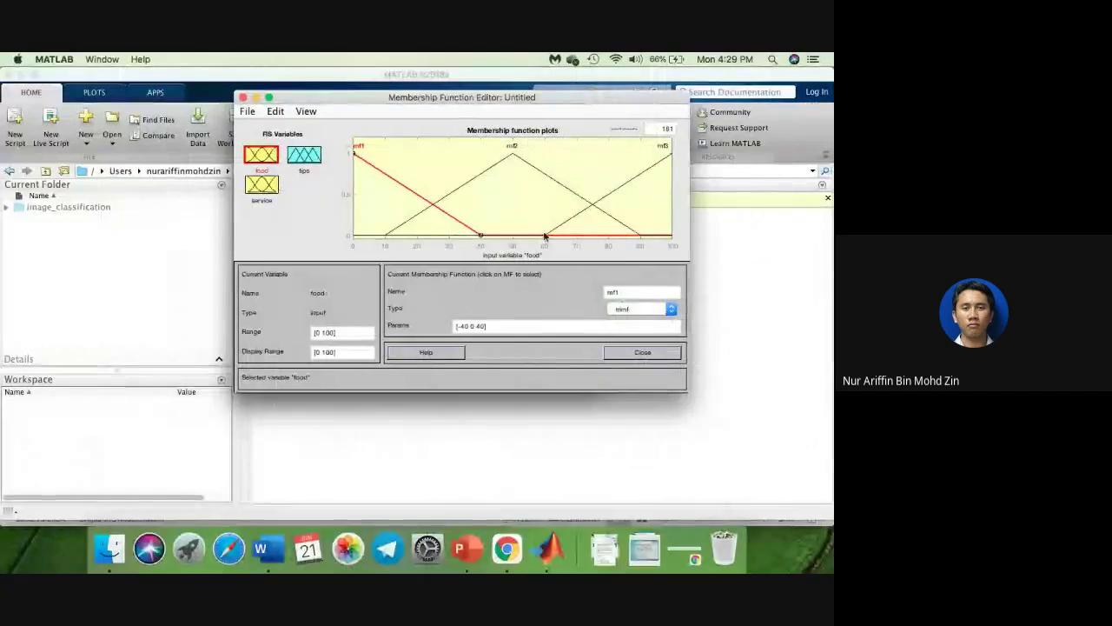
{"action": "double_click", "coordinate": [613, 292]}
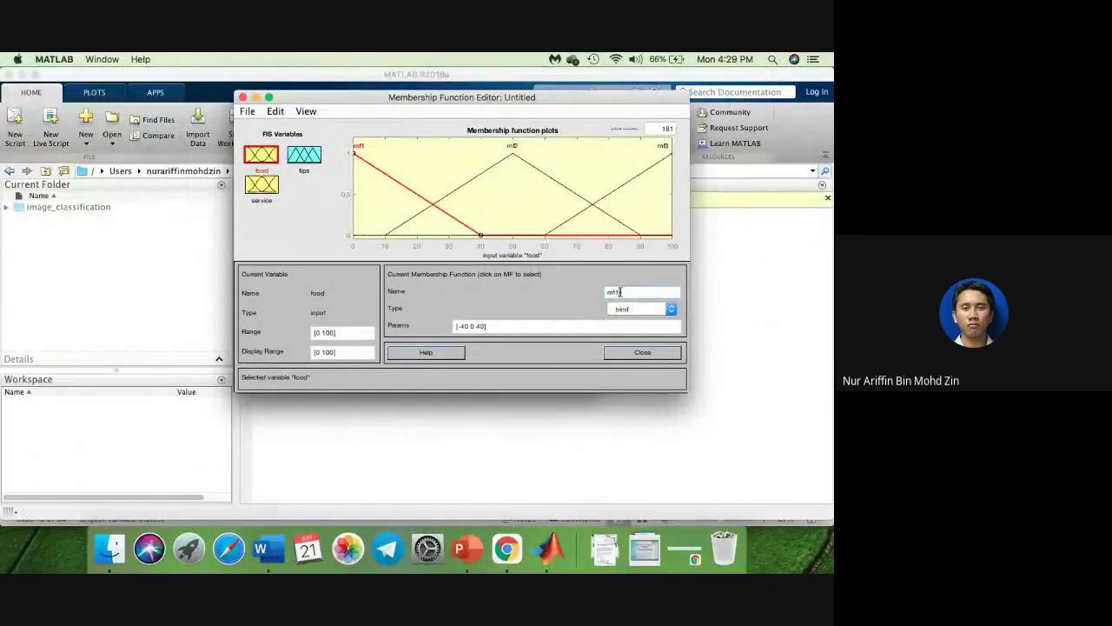
{"action": "type", "text": "poor"}
Step: Rename the food input's second and third membership functions as medium and good
{"action": "left_click", "coordinate": [514, 154]}
{"action": "double_click", "coordinate": [630, 293]}
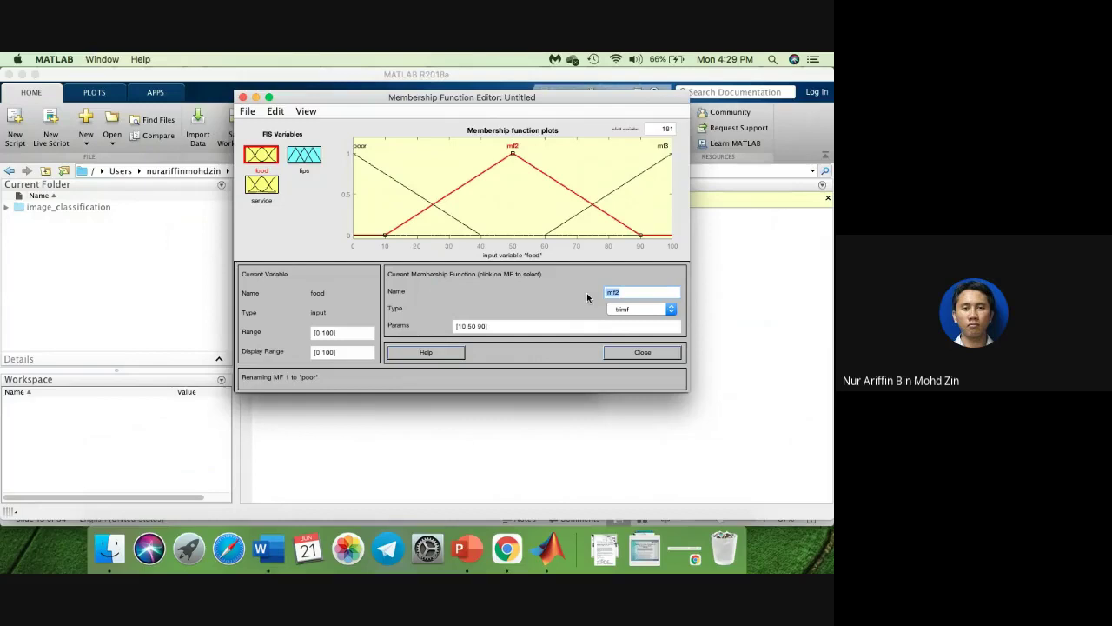
{"action": "type", "text": "medium"}
{"action": "left_click", "coordinate": [653, 171]}
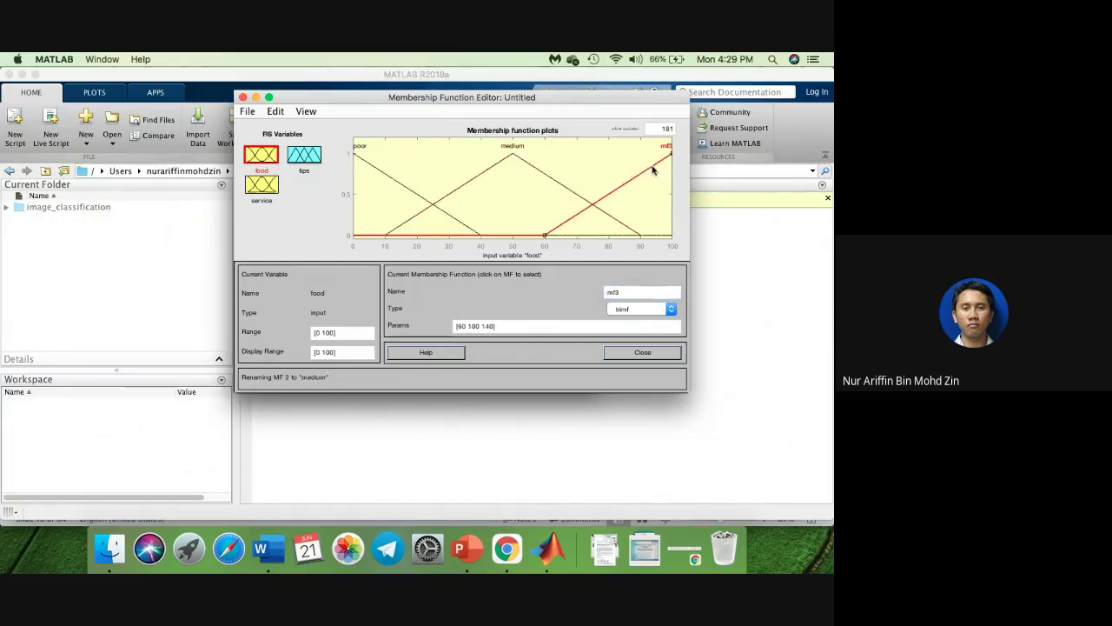
{"action": "double_click", "coordinate": [624, 292]}
{"action": "type", "text": "good"}
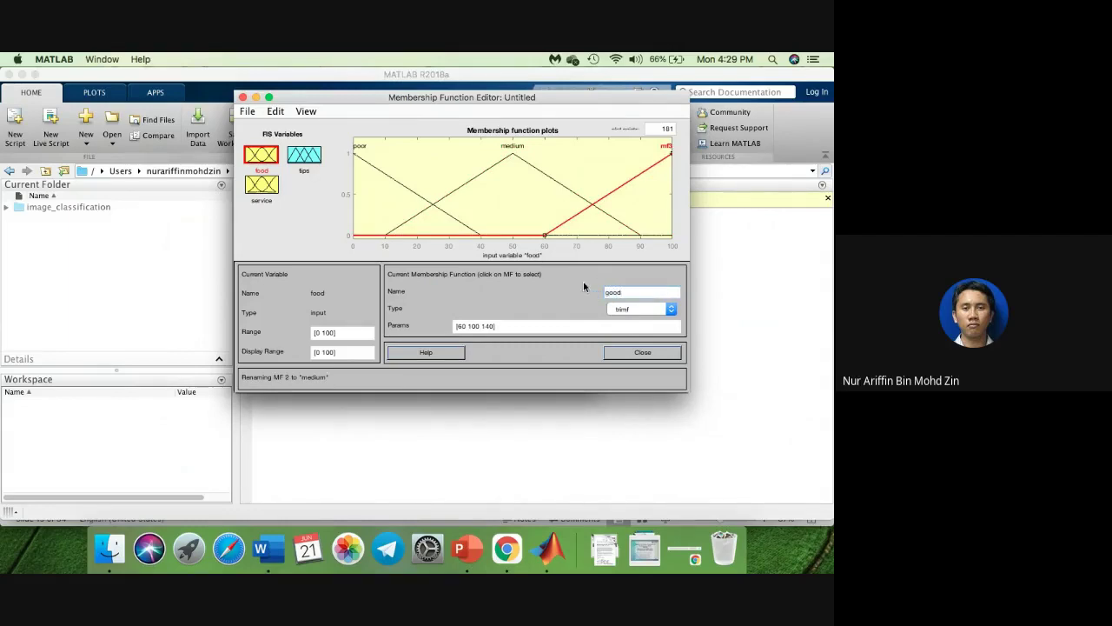
{"action": "key", "text": "Return"}
Step: Look up the food membership functions in the Word document and change the type of food's poor function to trapmf
{"action": "left_click", "coordinate": [391, 178]}
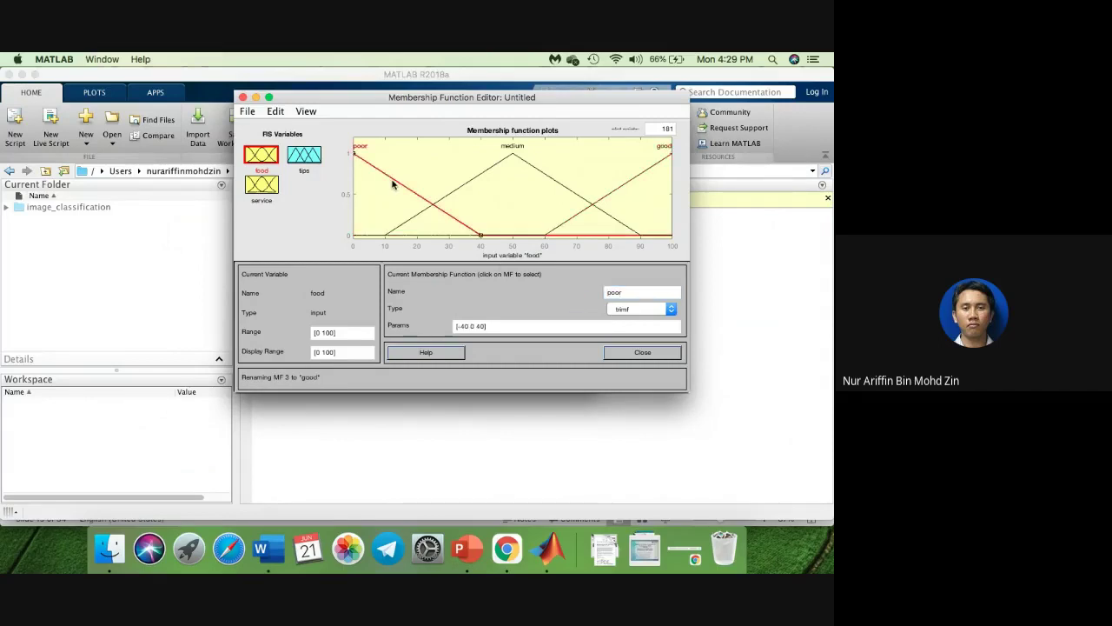
{"action": "left_click", "coordinate": [643, 308]}
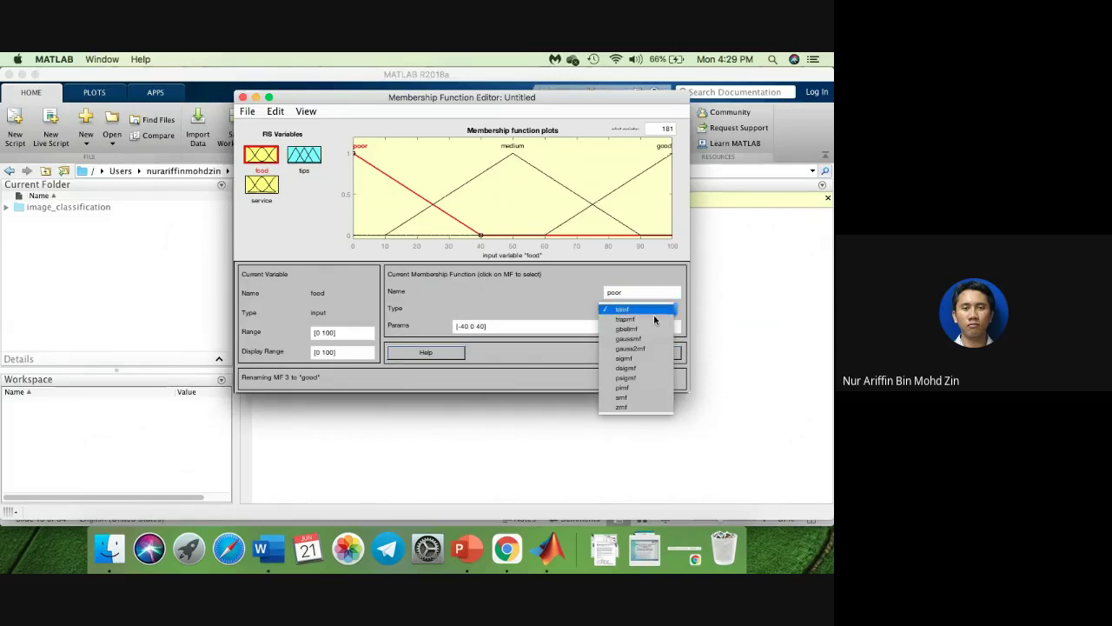
{"action": "key", "text": "ctrl+Right"}
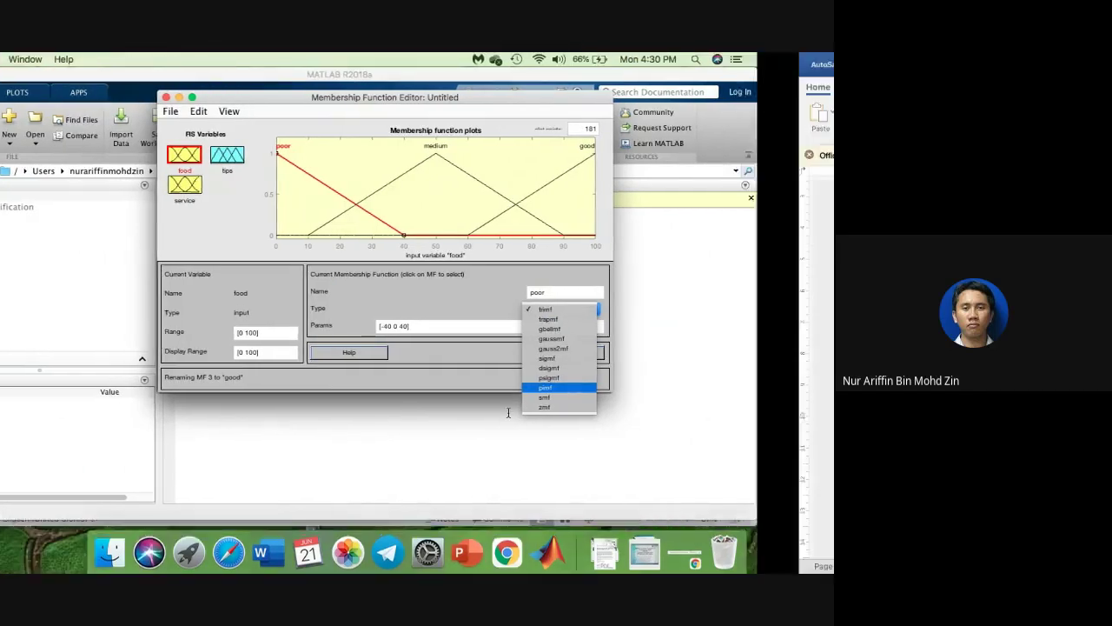
{"action": "left_click_drag", "start_coordinate": [175, 281], "coordinate": [452, 307]}
{"action": "scroll", "coordinate": [241, 433], "scroll_direction": "down", "scroll_amount": 5}
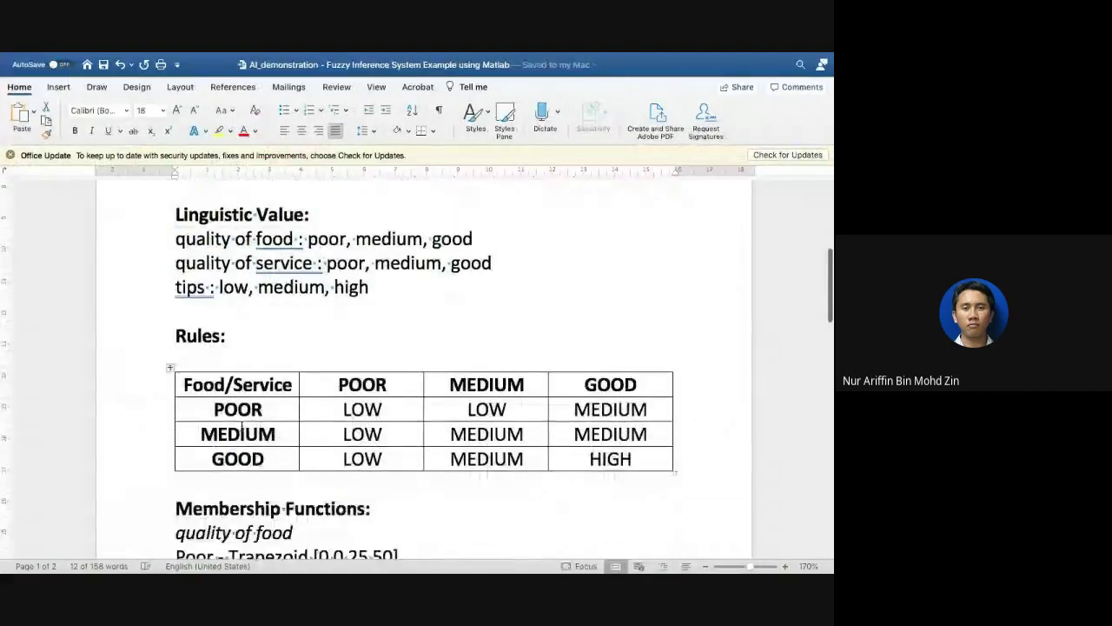
{"action": "scroll", "coordinate": [242, 434], "scroll_direction": "down", "scroll_amount": 5}
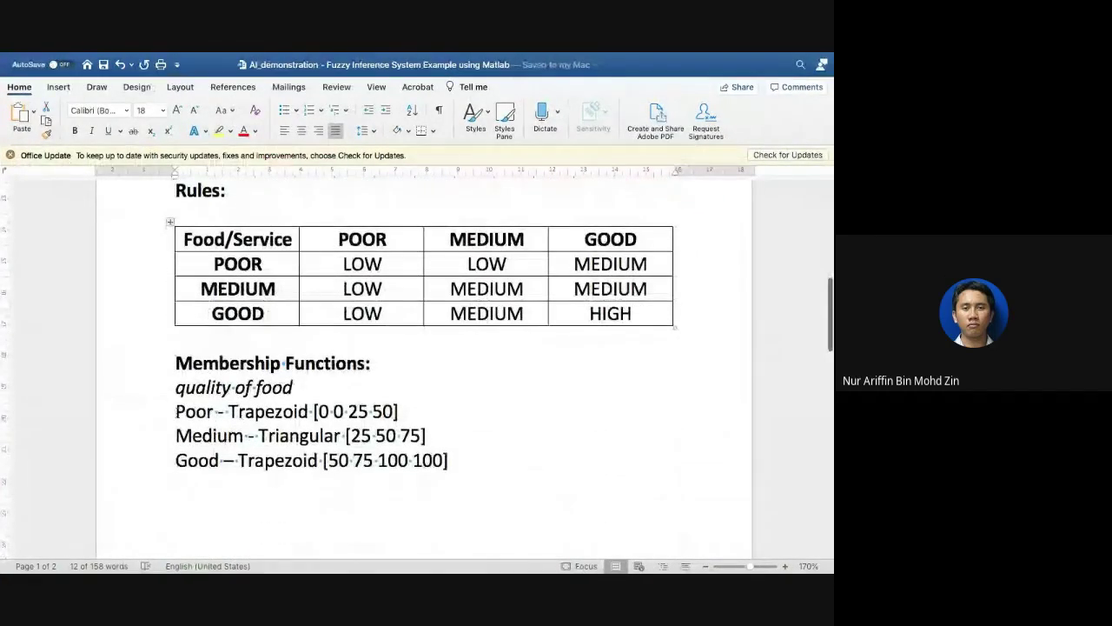
{"action": "left_click_drag", "start_coordinate": [176, 411], "coordinate": [417, 413]}
{"action": "key", "text": "ctrl+Left"}
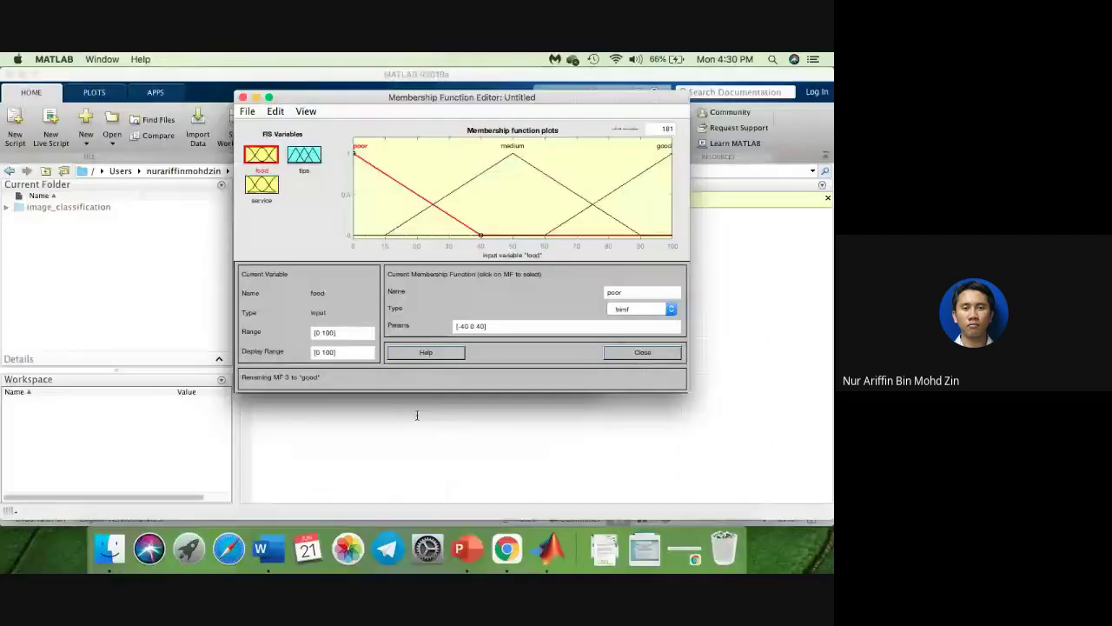
{"action": "left_click", "coordinate": [671, 312]}
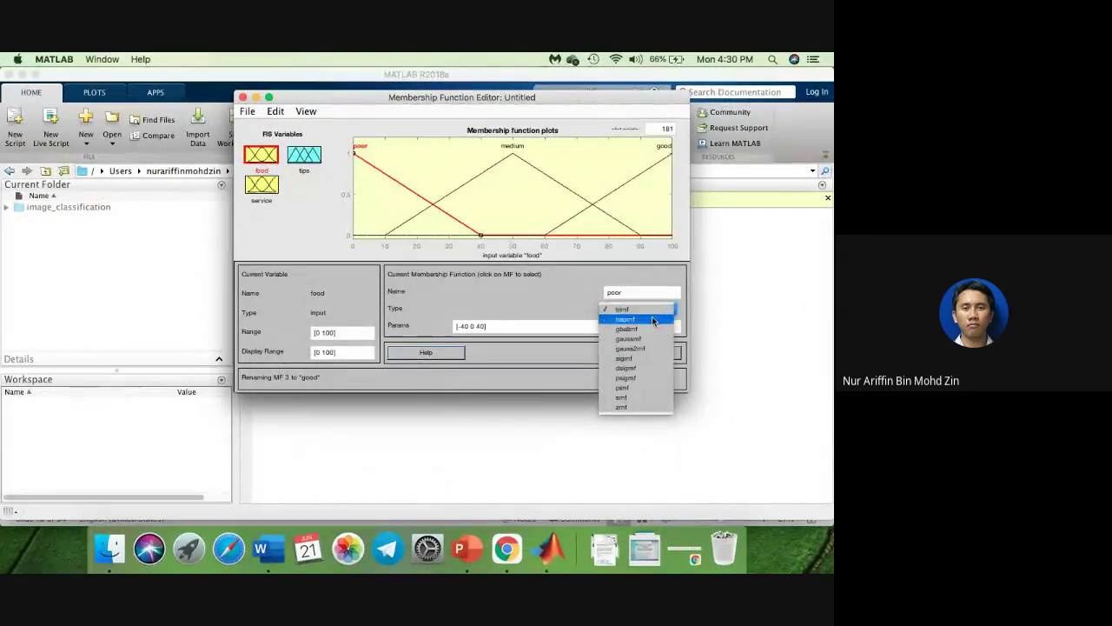
{"action": "left_click", "coordinate": [652, 319]}
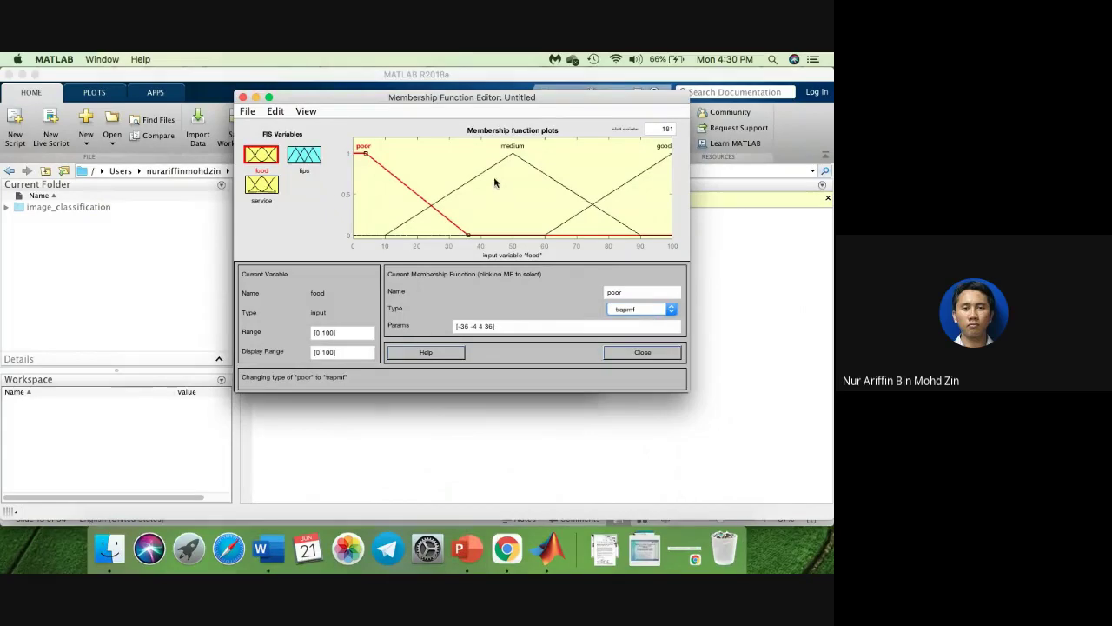
Step: Check the Medium and Good function types in the Word document and change the type of food's good function to trapmf
{"action": "key", "text": "ctrl+Right"}
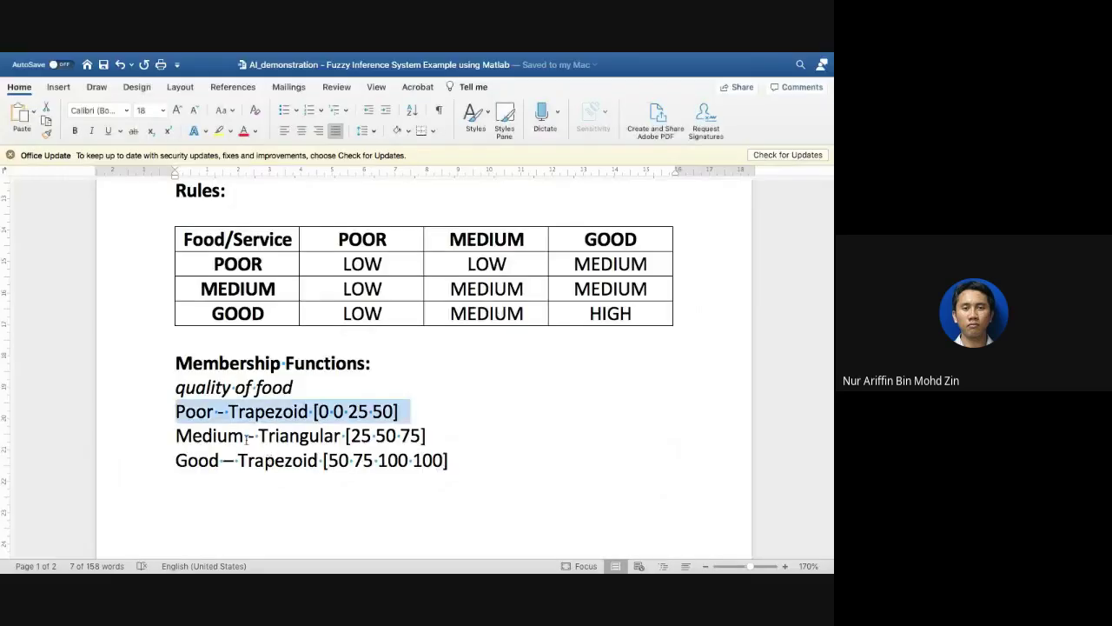
{"action": "key", "text": "ctrl+Left"}
{"action": "key", "text": "ctrl+Right"}
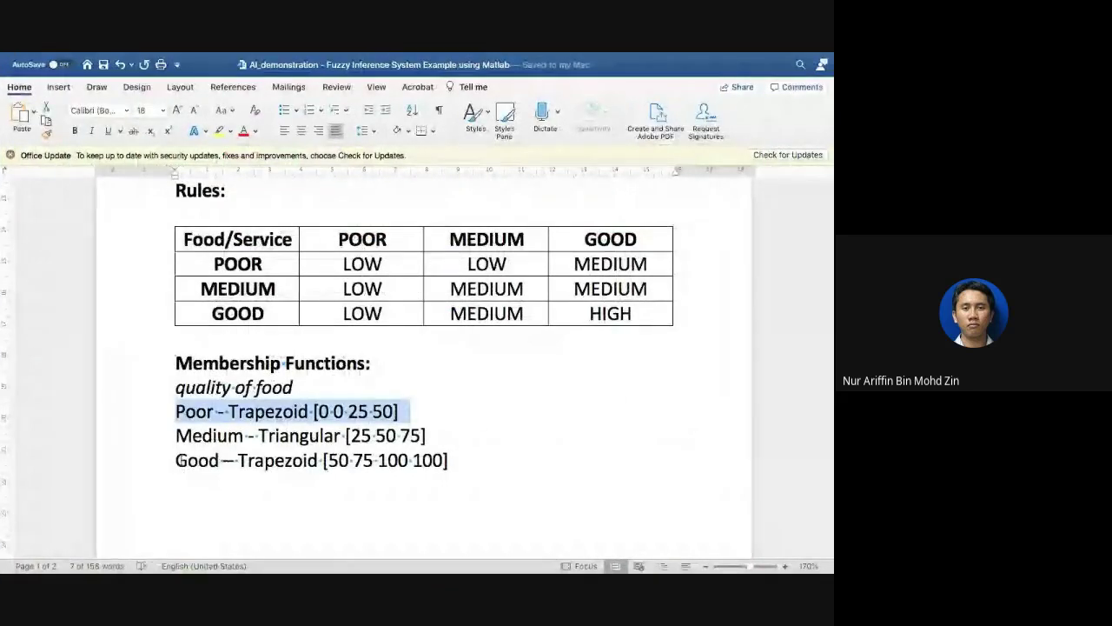
{"action": "left_click_drag", "start_coordinate": [182, 460], "coordinate": [317, 460]}
{"action": "key", "text": "ctrl+Left"}
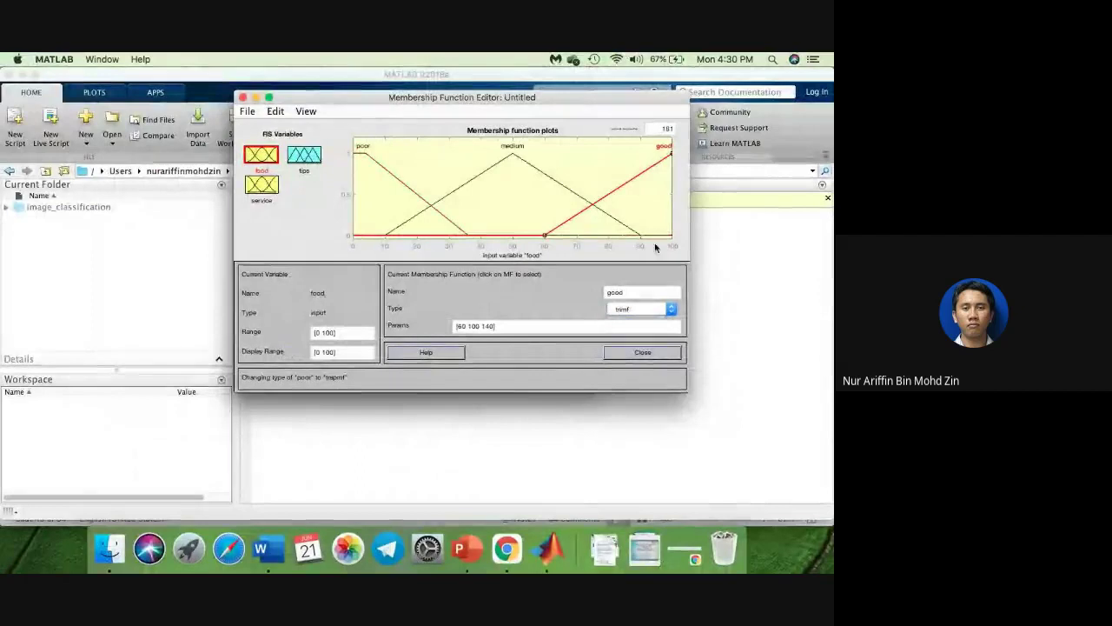
{"action": "left_click", "coordinate": [670, 310]}
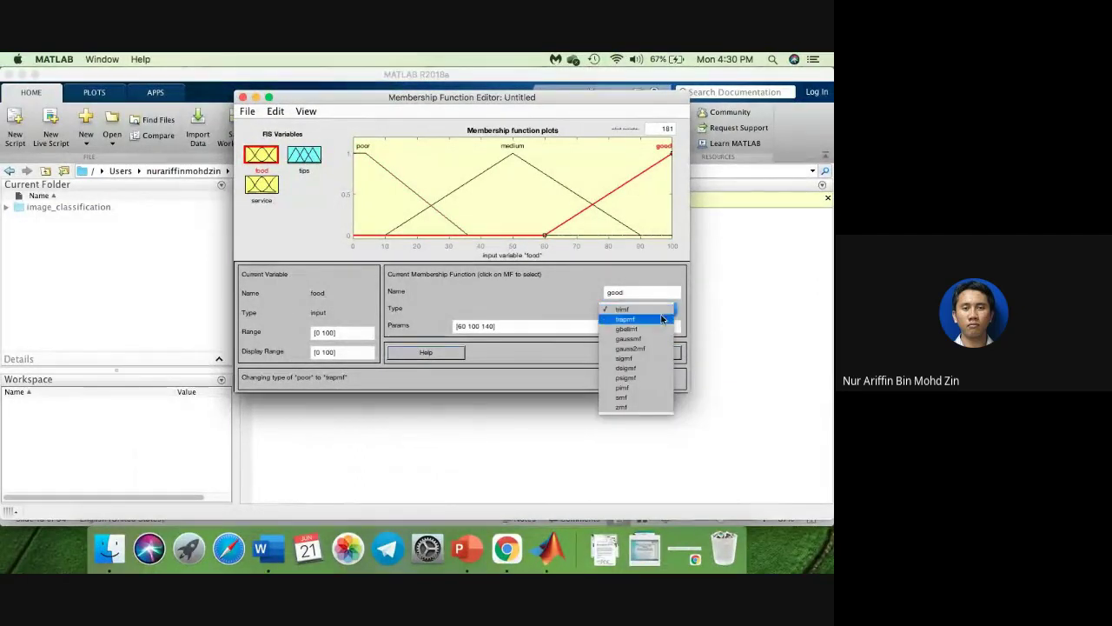
{"action": "left_click", "coordinate": [659, 319]}
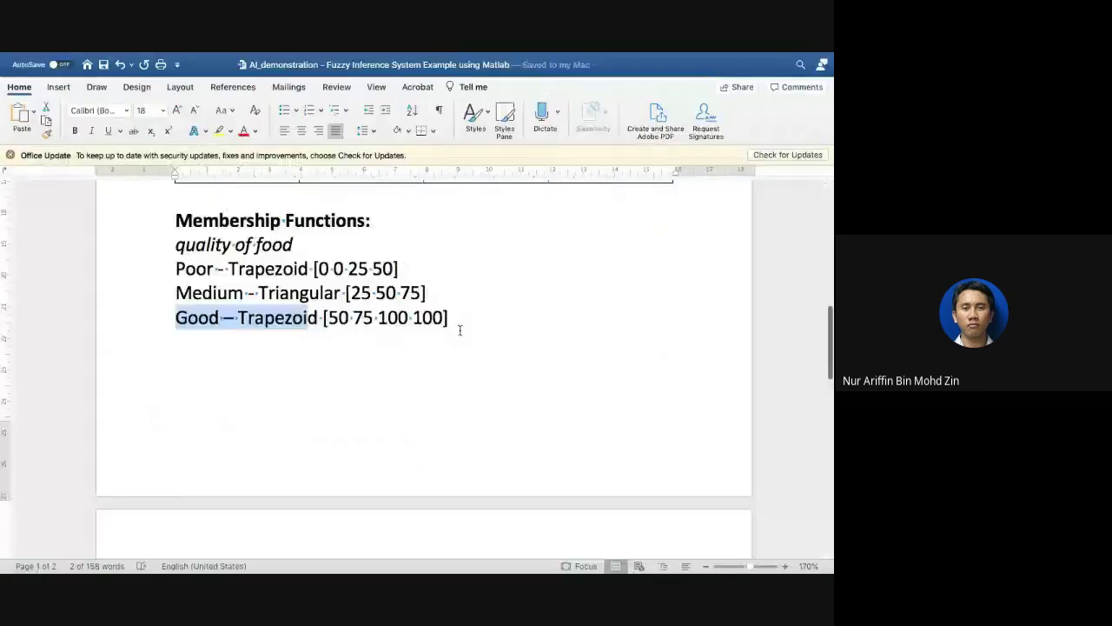
Step: Check the service functions in the Word document, then rename service's first membership function as poor with type trapmf
{"action": "scroll", "coordinate": [253, 352], "scroll_direction": "down", "scroll_amount": 5}
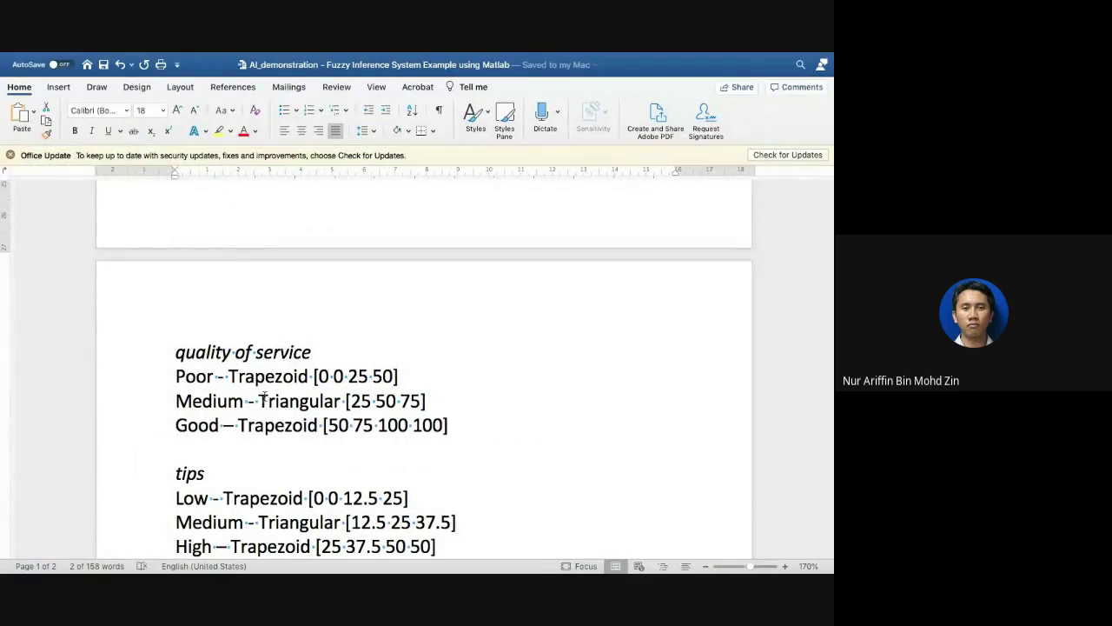
{"action": "key", "text": "ctrl+Left"}
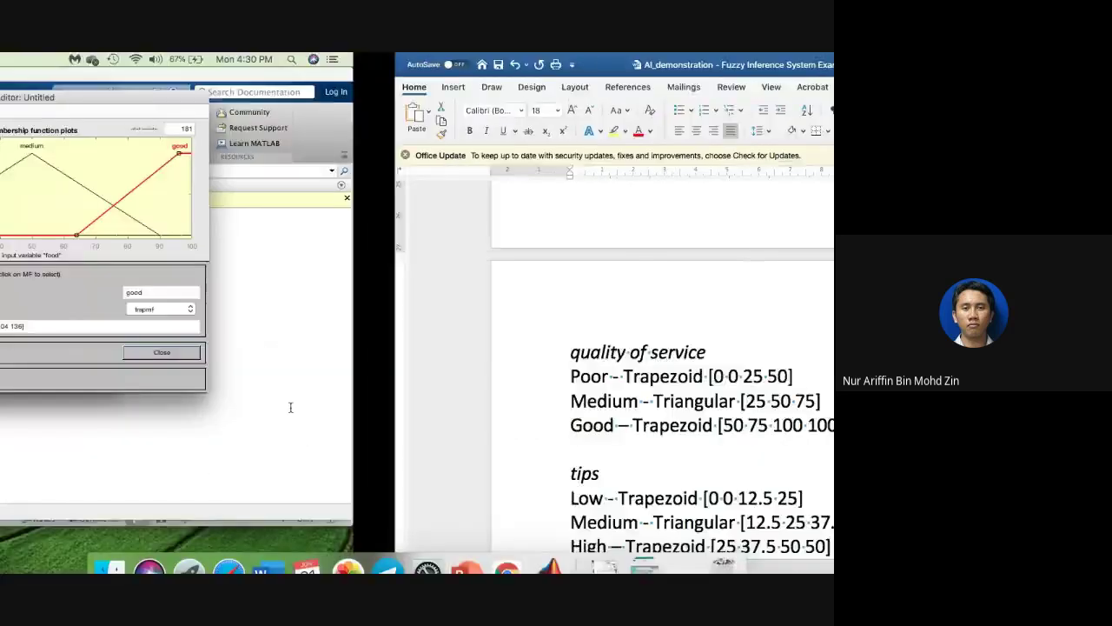
{"action": "left_click", "coordinate": [261, 184]}
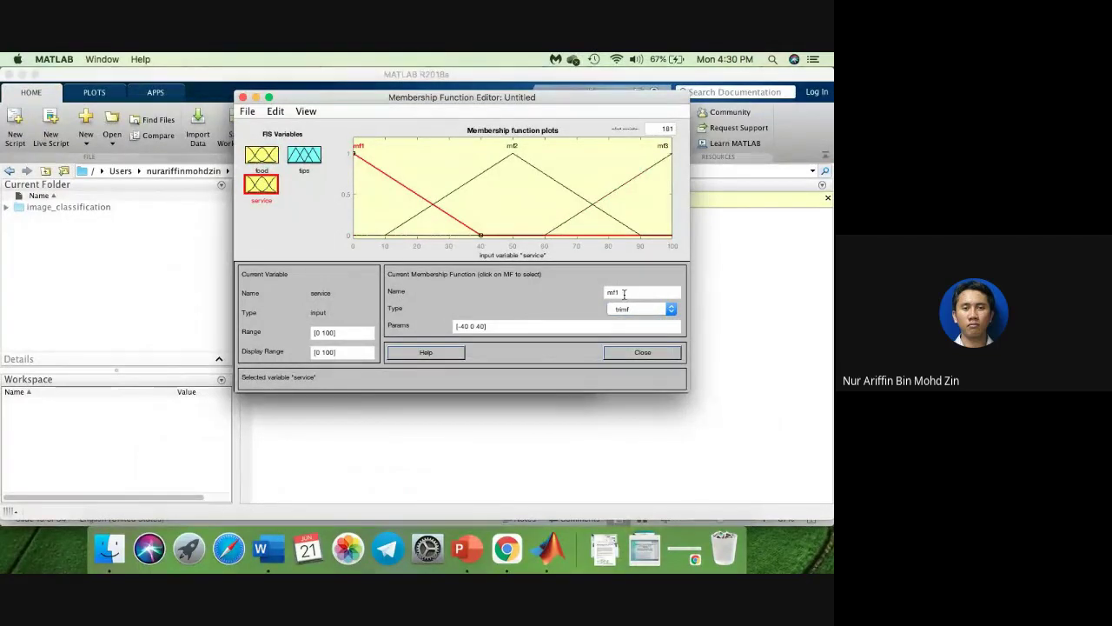
{"action": "left_click_drag", "start_coordinate": [624, 294], "coordinate": [588, 298]}
{"action": "type", "text": "r"}
{"action": "left_click", "coordinate": [639, 309]}
{"action": "left_click", "coordinate": [625, 319]}
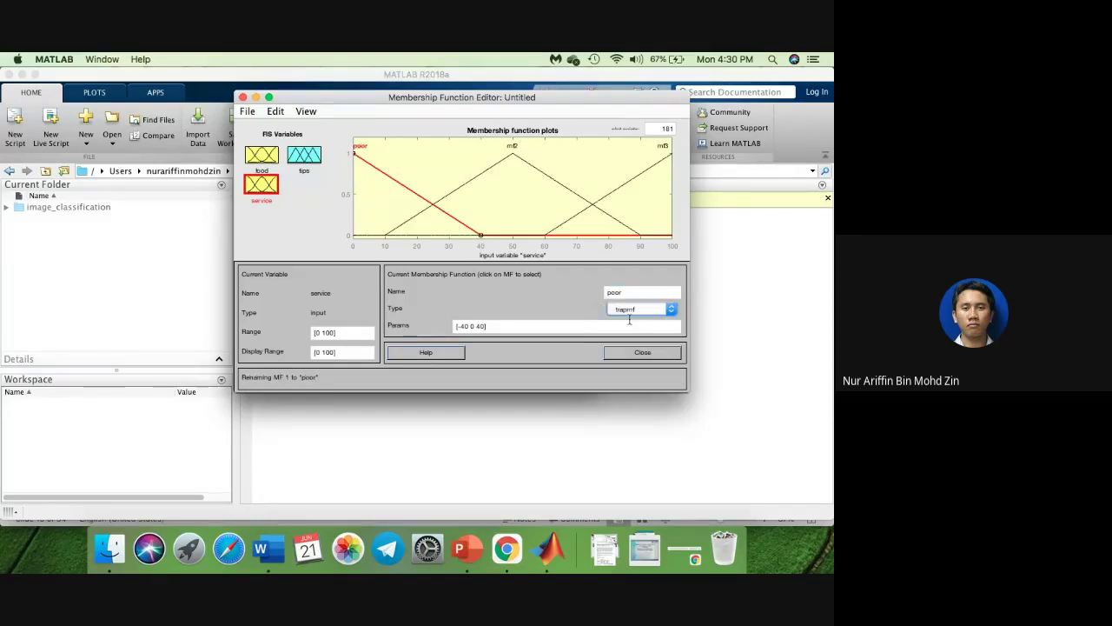
Step: Rename the service input's second membership function as medium
{"action": "left_click", "coordinate": [511, 153]}
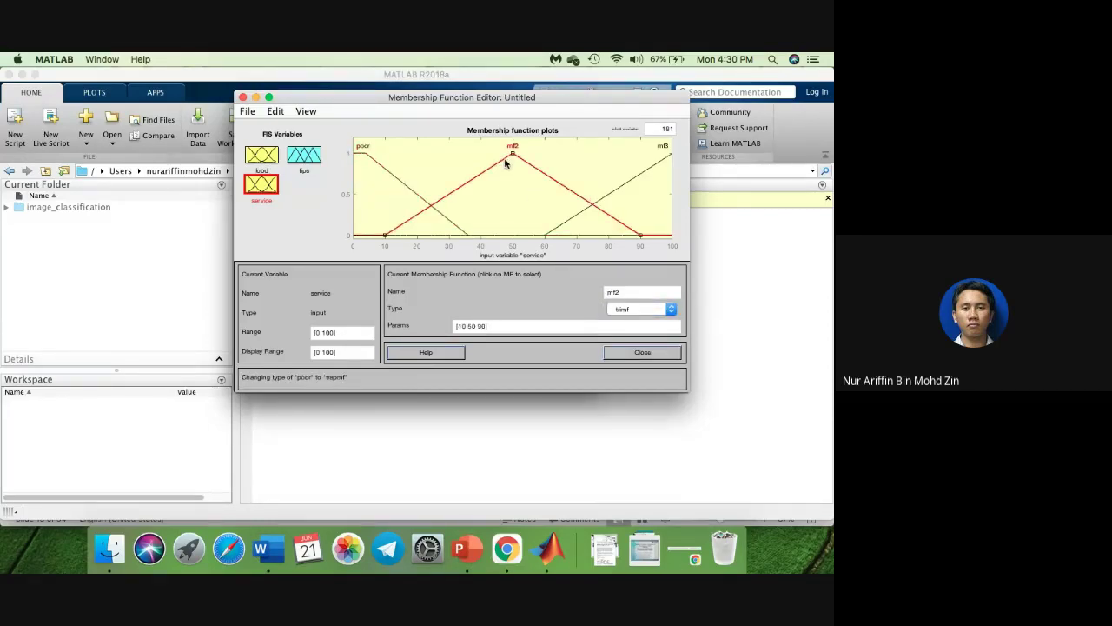
{"action": "double_click", "coordinate": [622, 286]}
{"action": "type", "text": "med"}
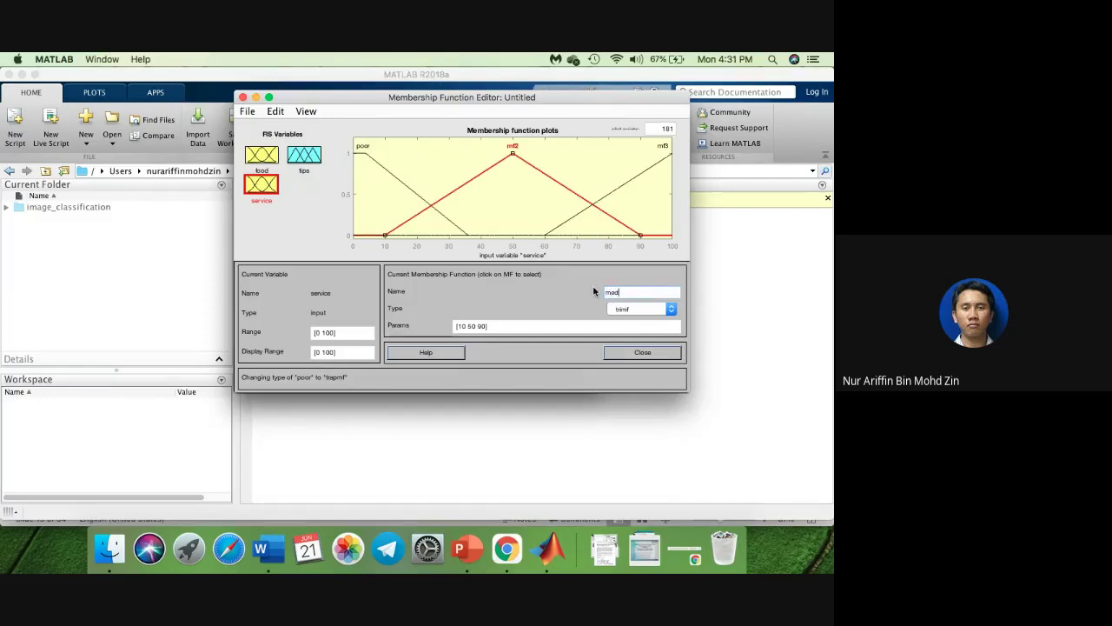
{"action": "type", "text": "ium"}
Step: Rename the service input's third membership function as high and change its type to trapmf
{"action": "left_click", "coordinate": [643, 172]}
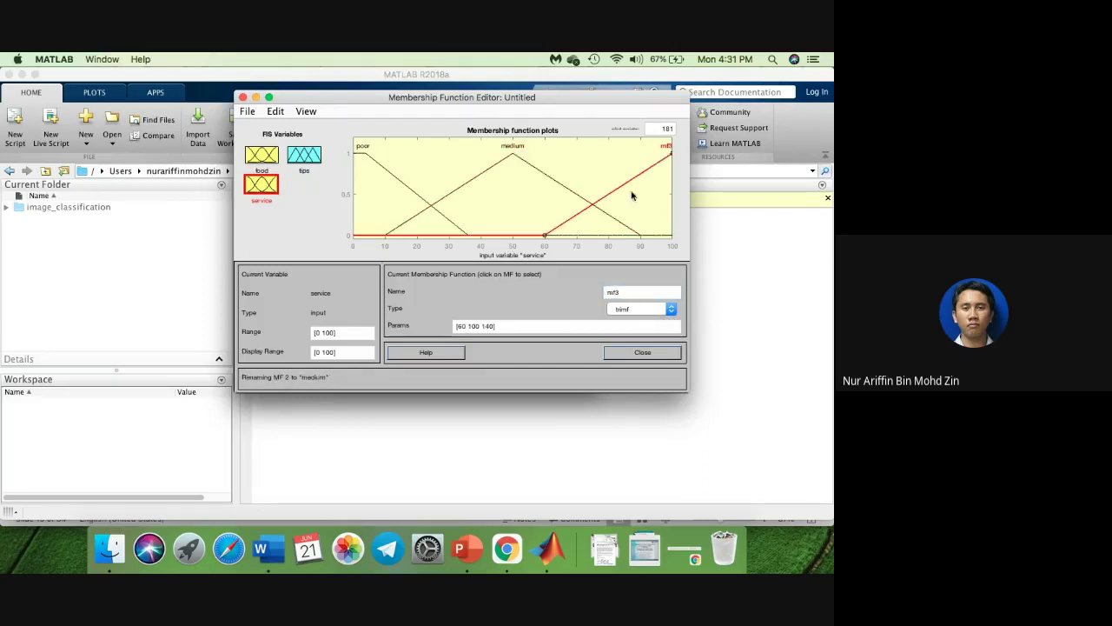
{"action": "double_click", "coordinate": [626, 292]}
{"action": "type", "text": "high"}
{"action": "left_click", "coordinate": [647, 310]}
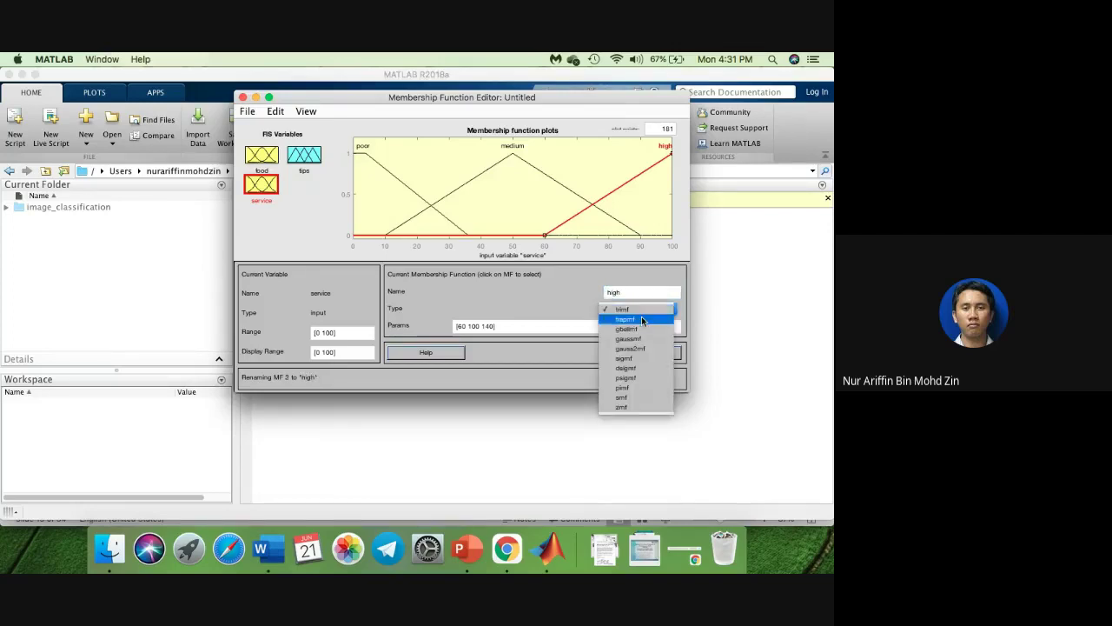
{"action": "left_click", "coordinate": [642, 319]}
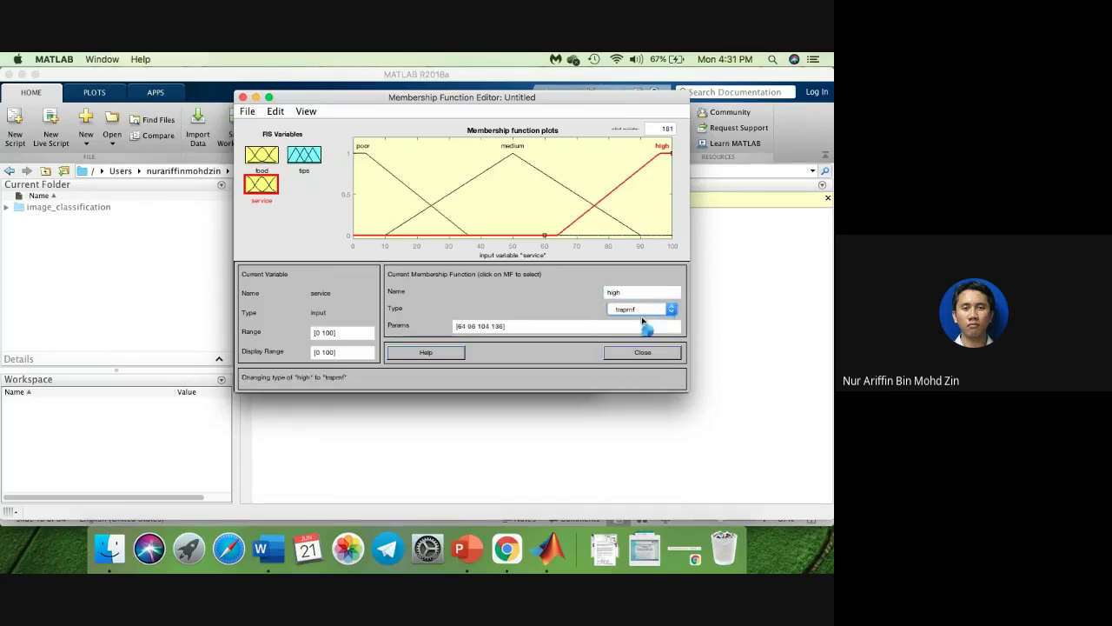
Step: Check the tips functions in the Word document, then rename the tips output's first membership function as Low with type trapmf
{"action": "left_click", "coordinate": [304, 162]}
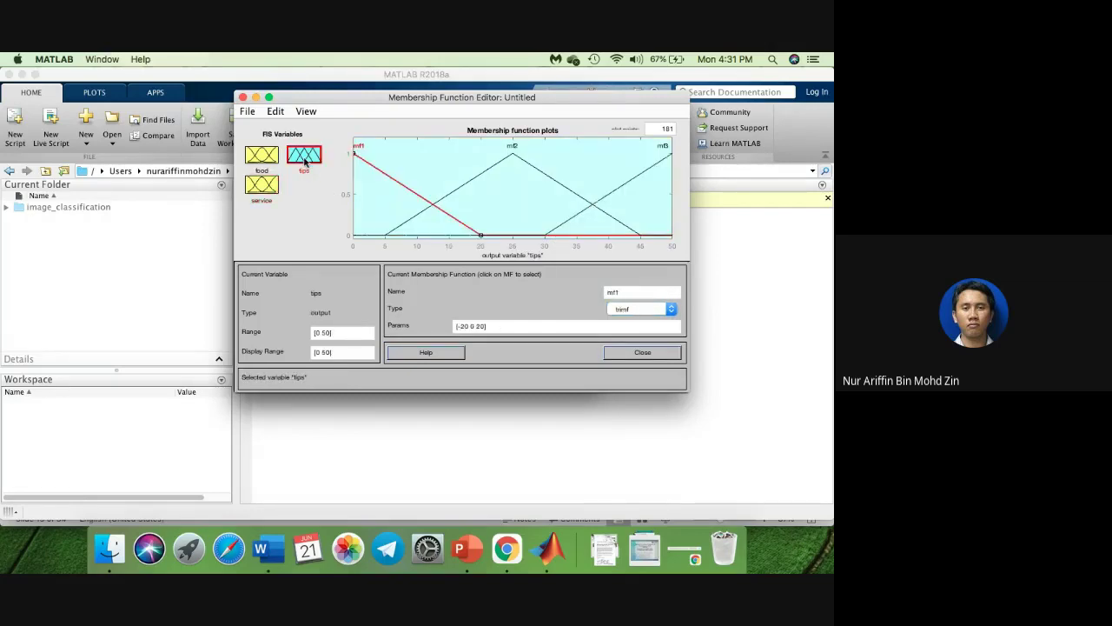
{"action": "key", "text": "ctrl+Right"}
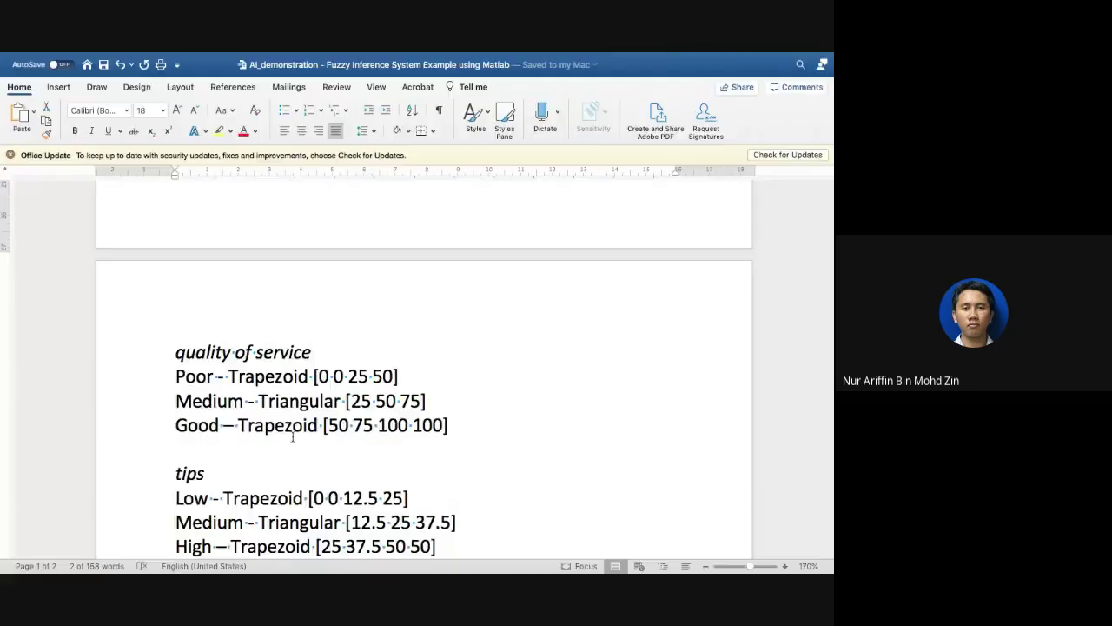
{"action": "scroll", "coordinate": [293, 437], "scroll_direction": "down", "scroll_amount": 2}
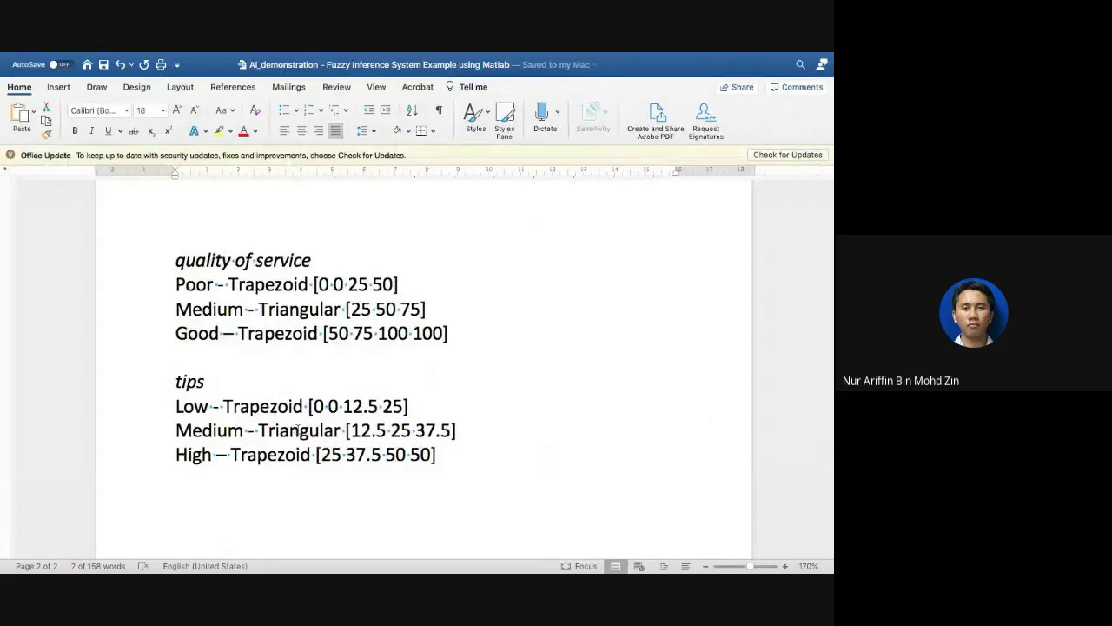
{"action": "key", "text": "ctrl+Left"}
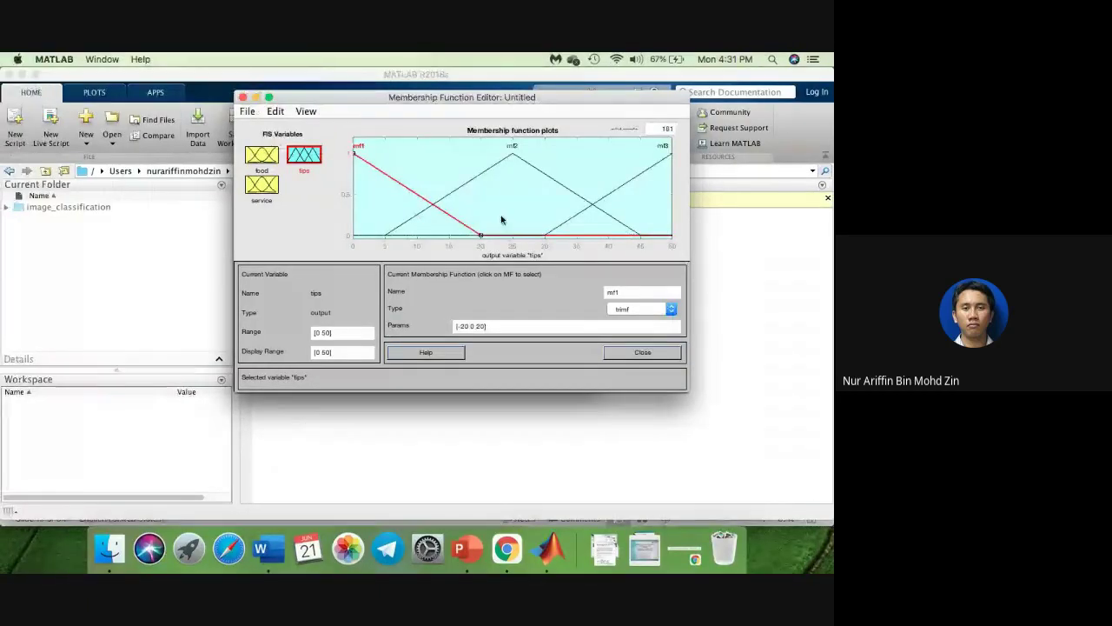
{"action": "key", "text": "ctrl+Right"}
{"action": "key", "text": "ctrl+Left"}
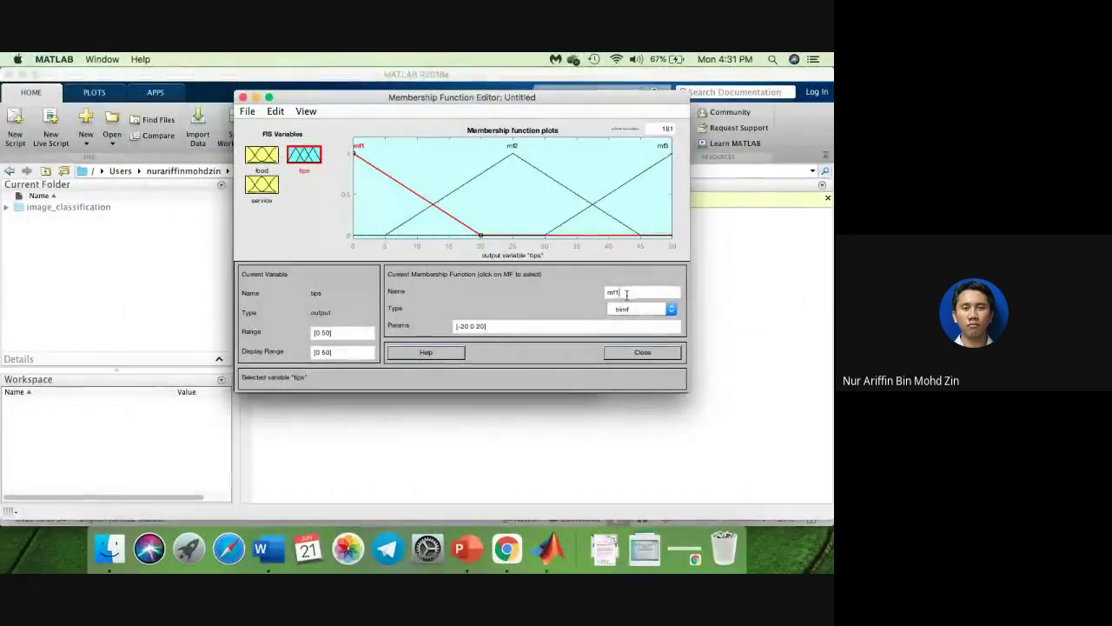
{"action": "double_click", "coordinate": [614, 292]}
{"action": "type", "text": "Low"}
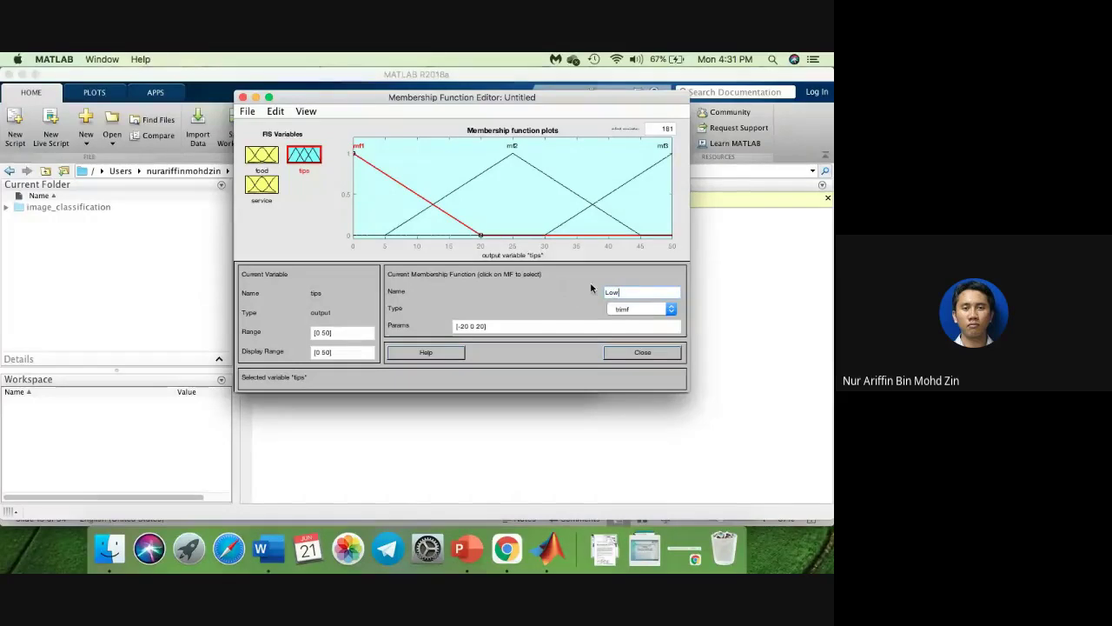
{"action": "left_click", "coordinate": [650, 306]}
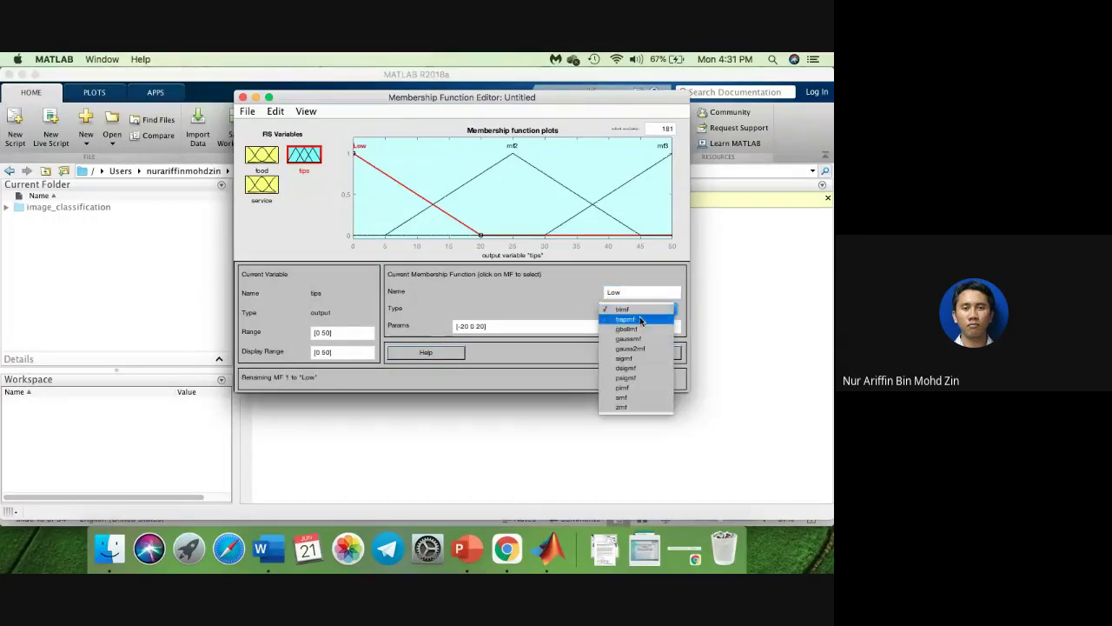
{"action": "left_click", "coordinate": [642, 318]}
Step: Rename the tips output's second membership function as medium
{"action": "left_click", "coordinate": [489, 169]}
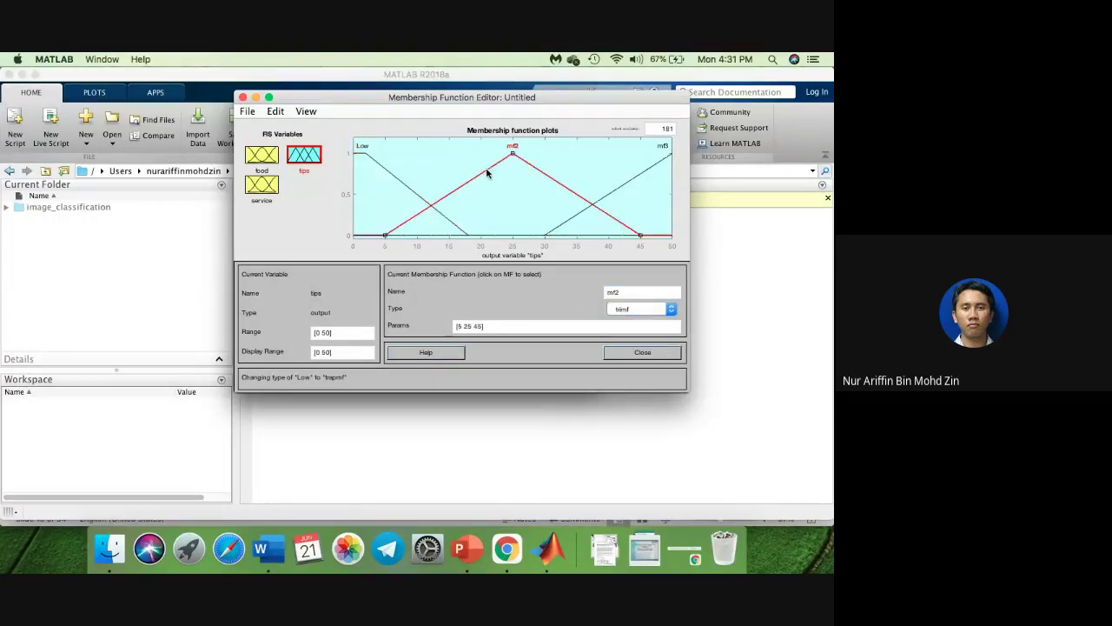
{"action": "double_click", "coordinate": [615, 293]}
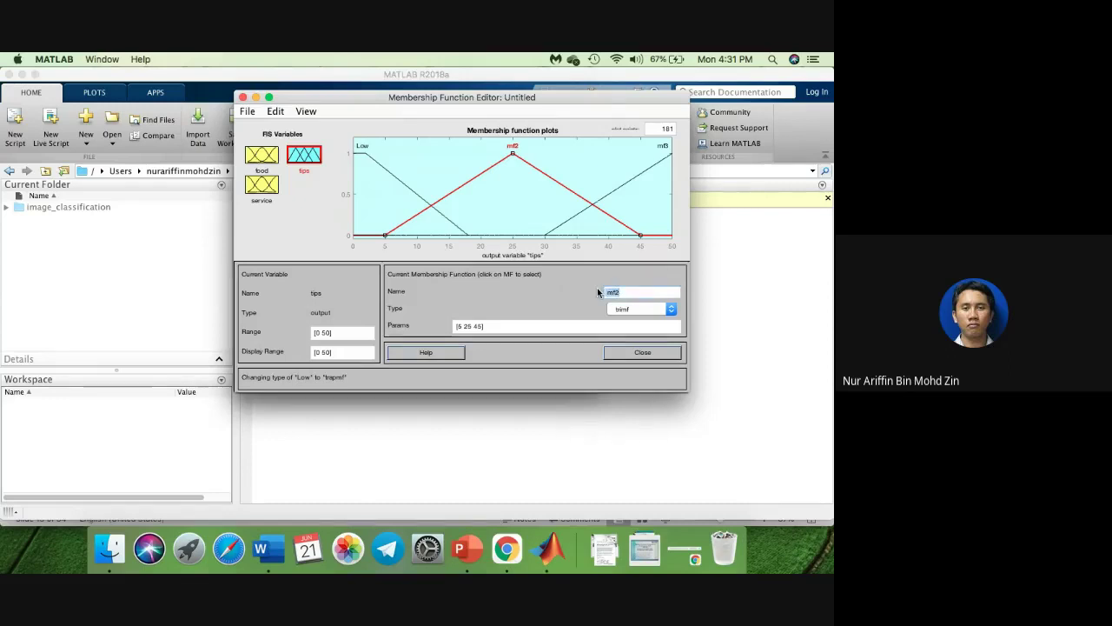
{"action": "type", "text": "Medium"}
{"action": "left_click", "coordinate": [625, 310]}
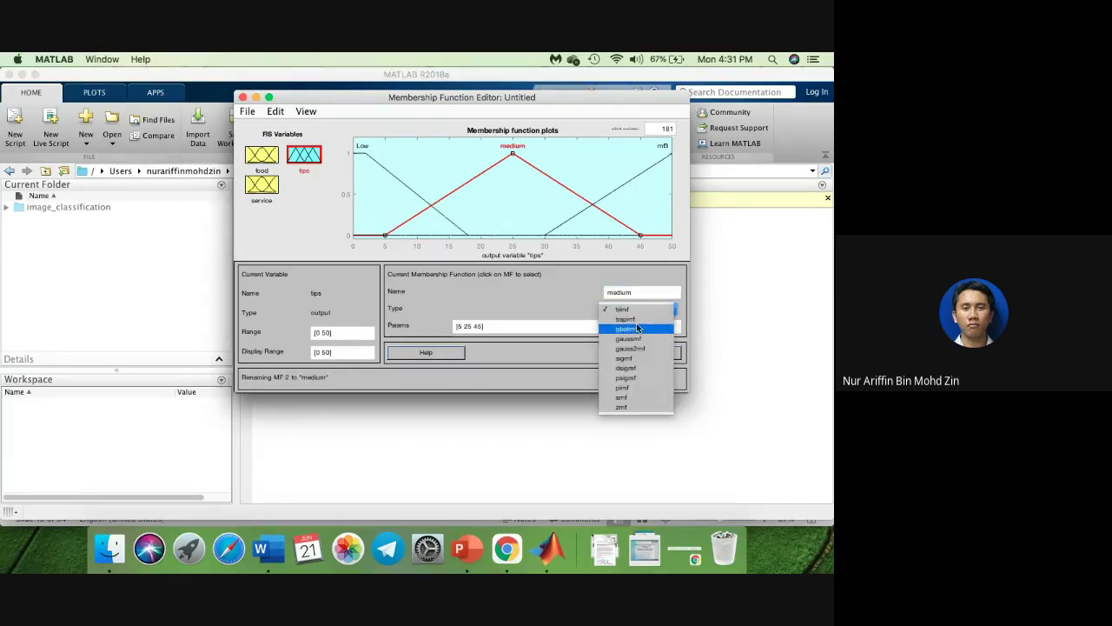
{"action": "left_click", "coordinate": [626, 318]}
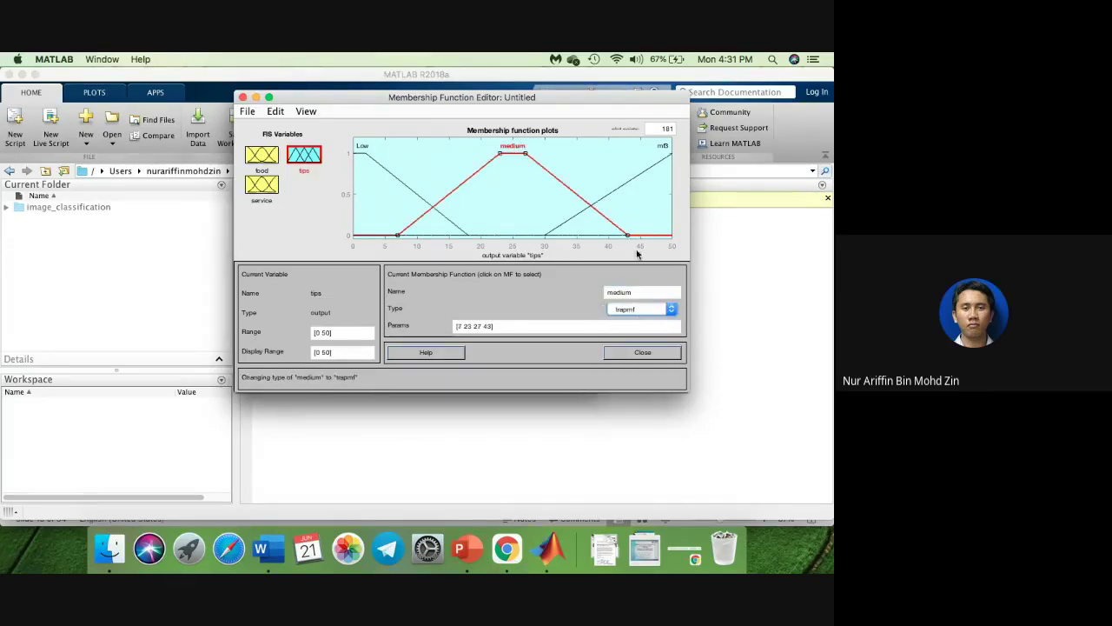
{"action": "left_click", "coordinate": [639, 173]}
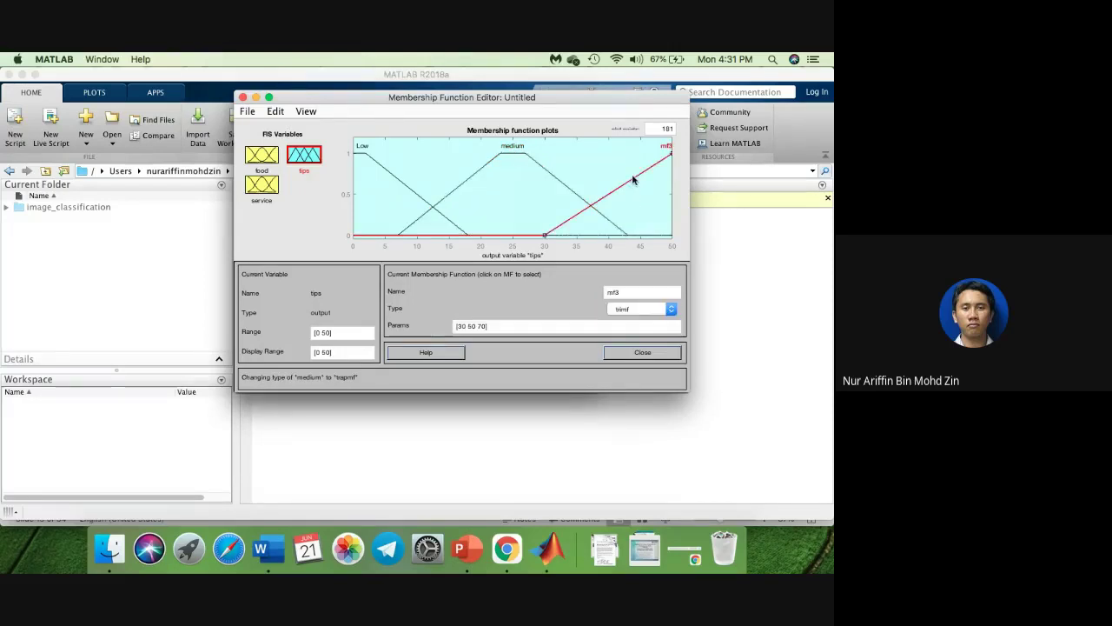
{"action": "double_click", "coordinate": [629, 293]}
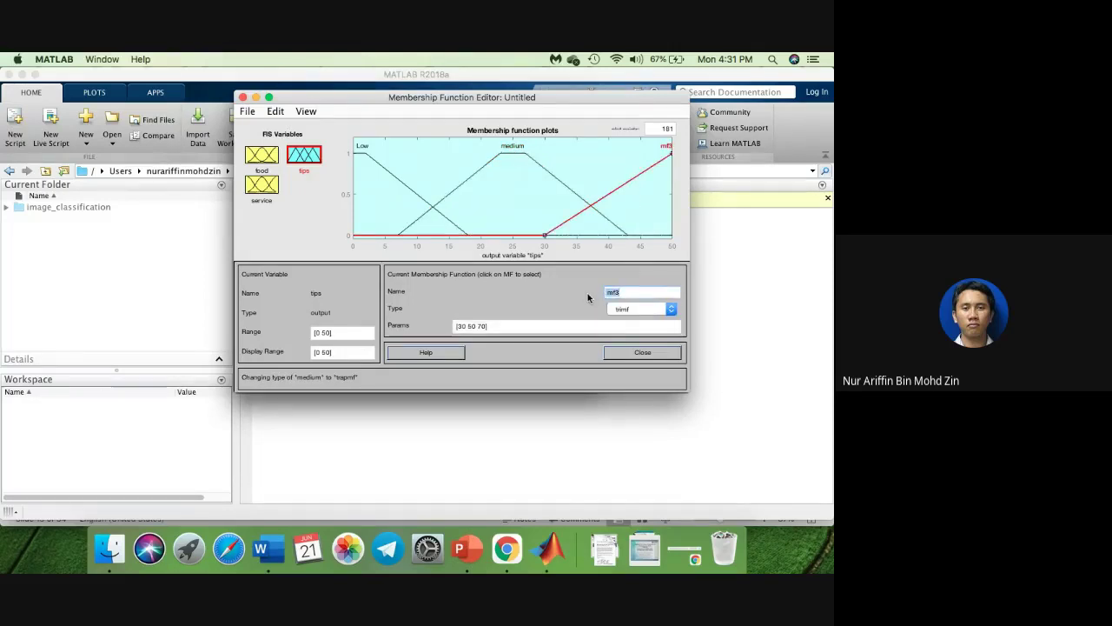
{"action": "left_click", "coordinate": [535, 161]}
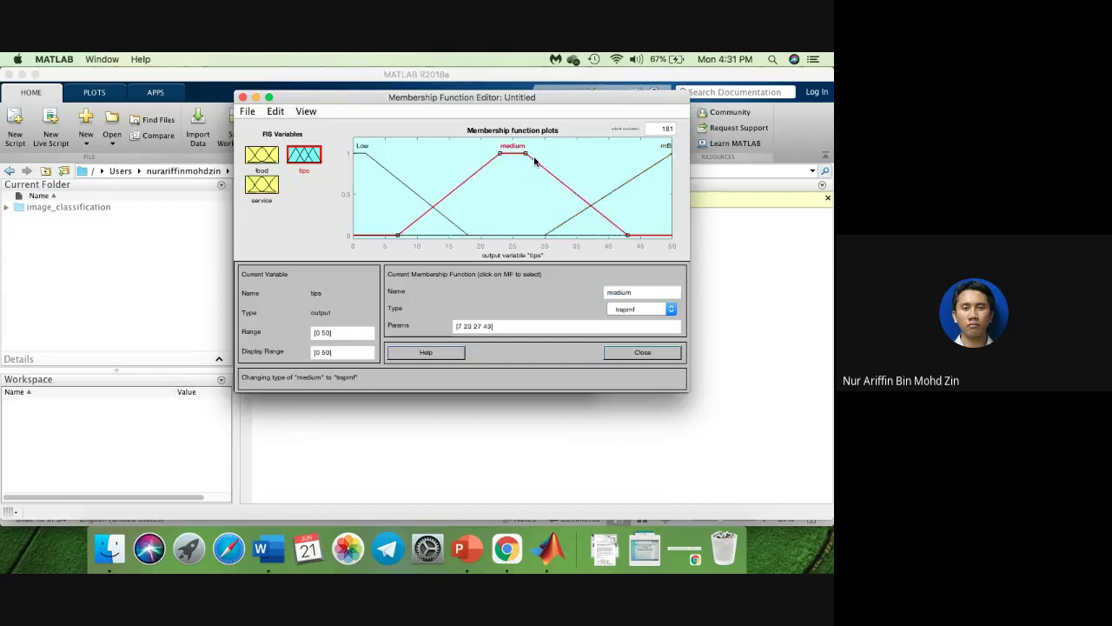
{"action": "left_click", "coordinate": [626, 311]}
{"action": "left_click", "coordinate": [622, 298]}
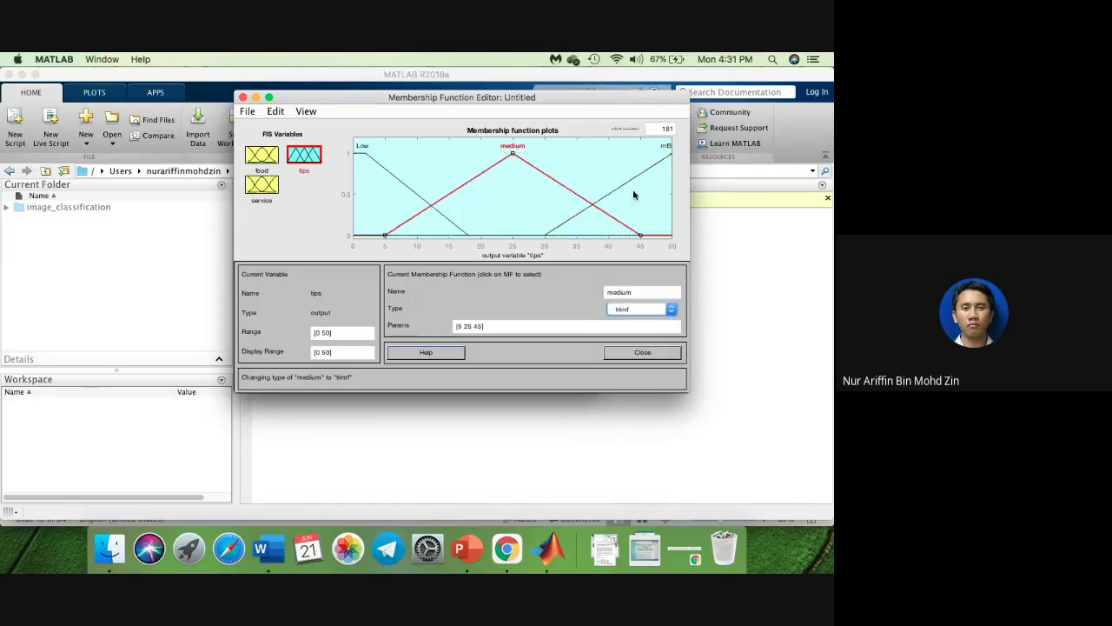
Step: Rename the tips output's third membership function as high and change its type to trapmf
{"action": "left_click", "coordinate": [643, 175]}
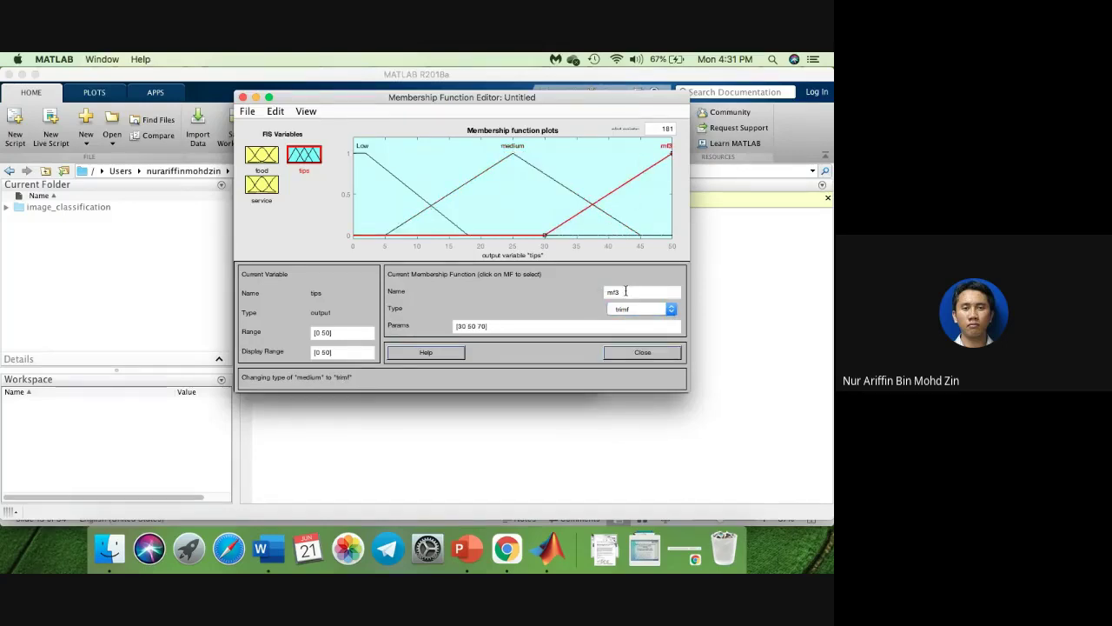
{"action": "double_click", "coordinate": [626, 291]}
{"action": "type", "text": "high"}
{"action": "left_click", "coordinate": [621, 309]}
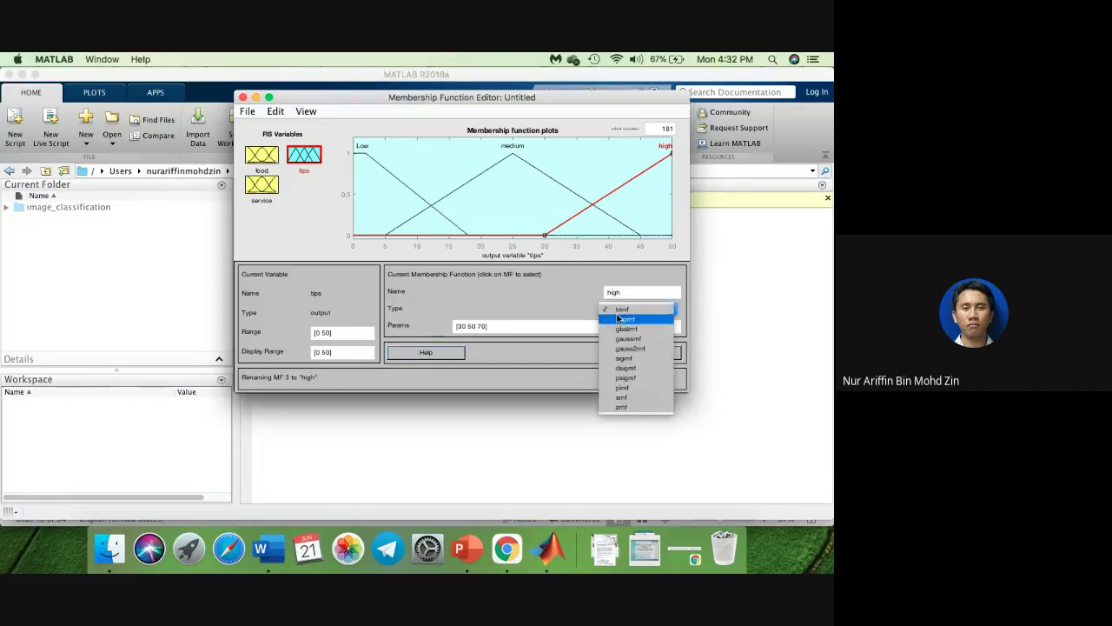
{"action": "left_click", "coordinate": [619, 319]}
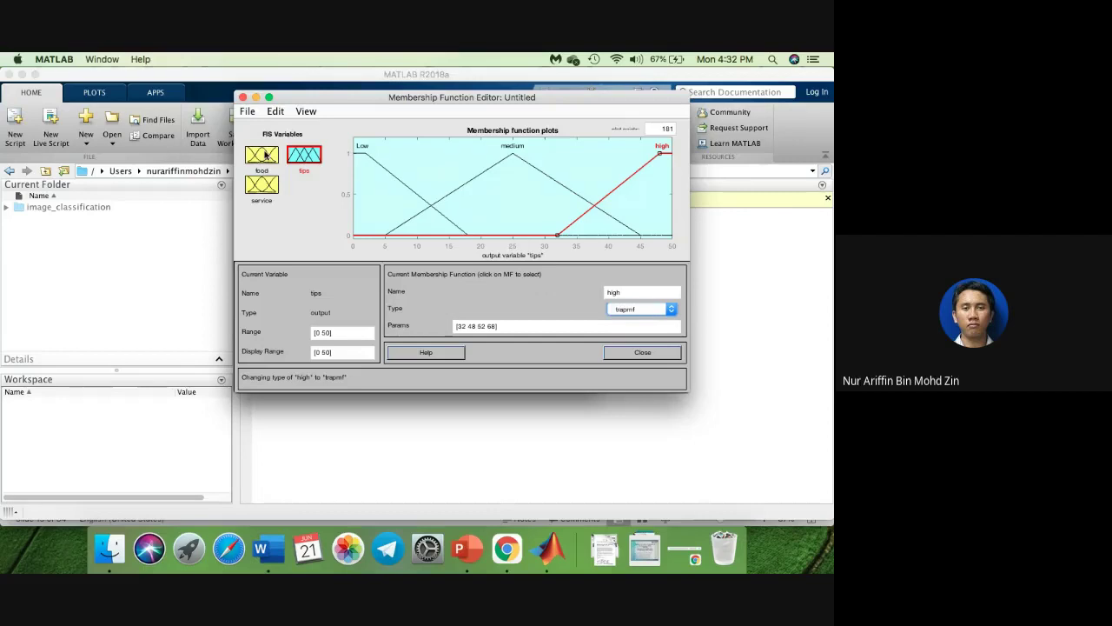
Step: Review the food, service and tips membership functions and compare food's function parameters with the quality of food values in the Word document
{"action": "left_click", "coordinate": [269, 159]}
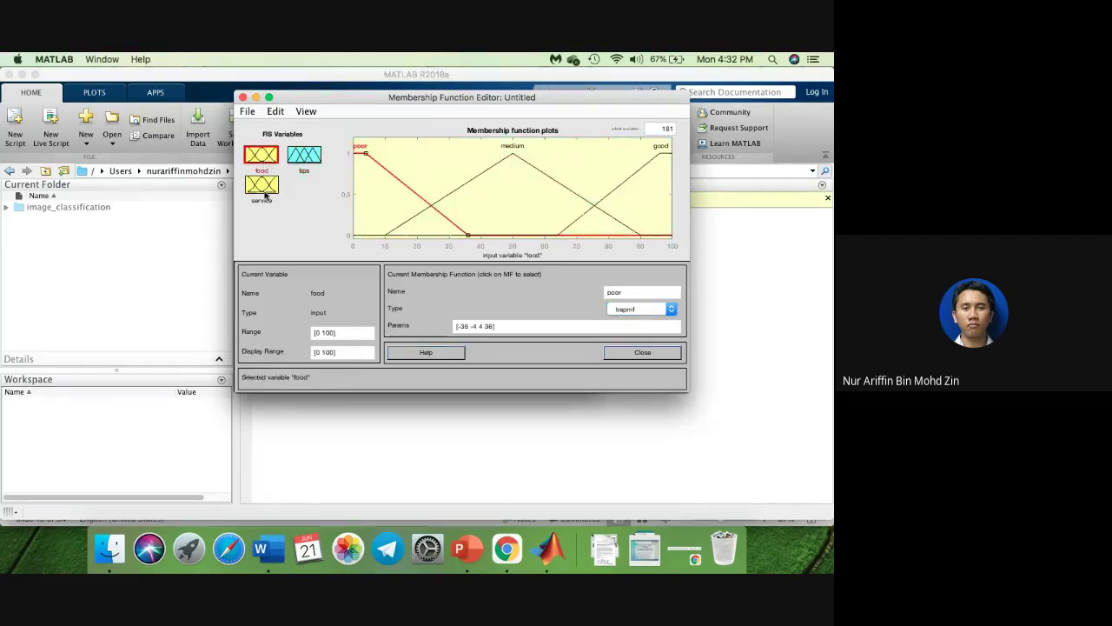
{"action": "left_click", "coordinate": [264, 189]}
{"action": "left_click", "coordinate": [302, 155]}
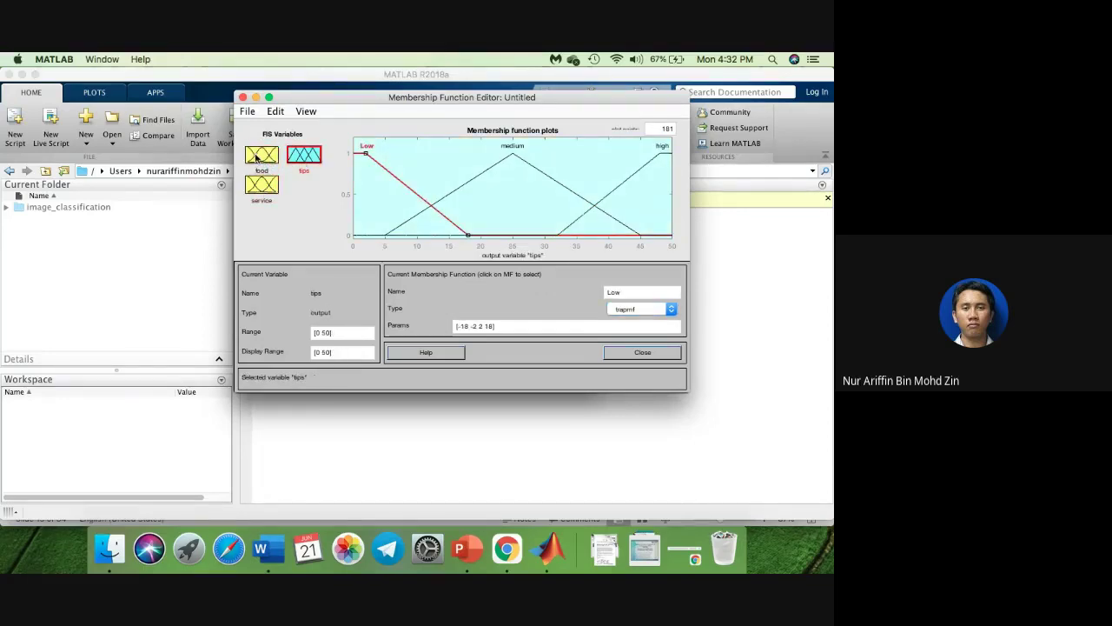
{"action": "left_click", "coordinate": [256, 158]}
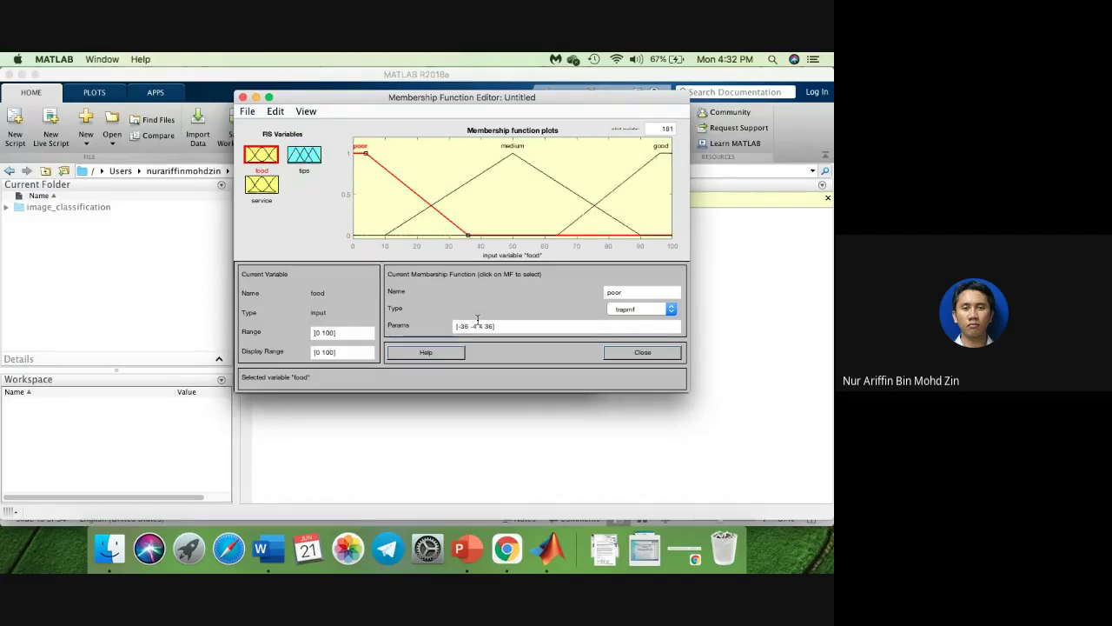
{"action": "key", "text": "ctrl+Right"}
{"action": "scroll", "coordinate": [298, 349], "scroll_direction": "up", "scroll_amount": 4}
{"action": "scroll", "coordinate": [298, 348], "scroll_direction": "up", "scroll_amount": 5}
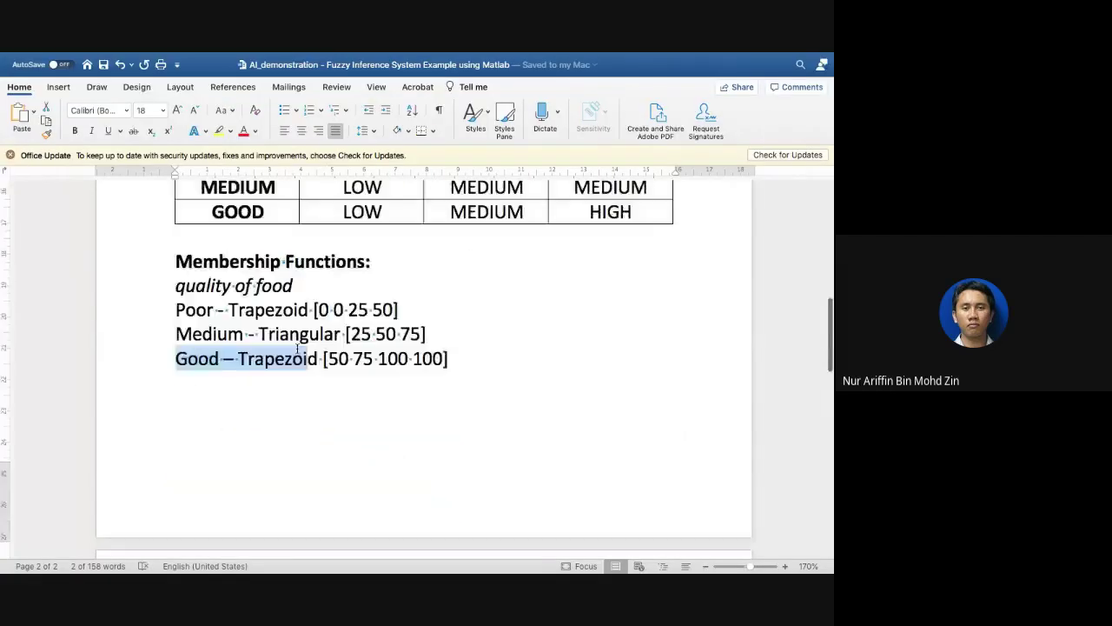
{"action": "scroll", "coordinate": [279, 357], "scroll_direction": "down", "scroll_amount": 1}
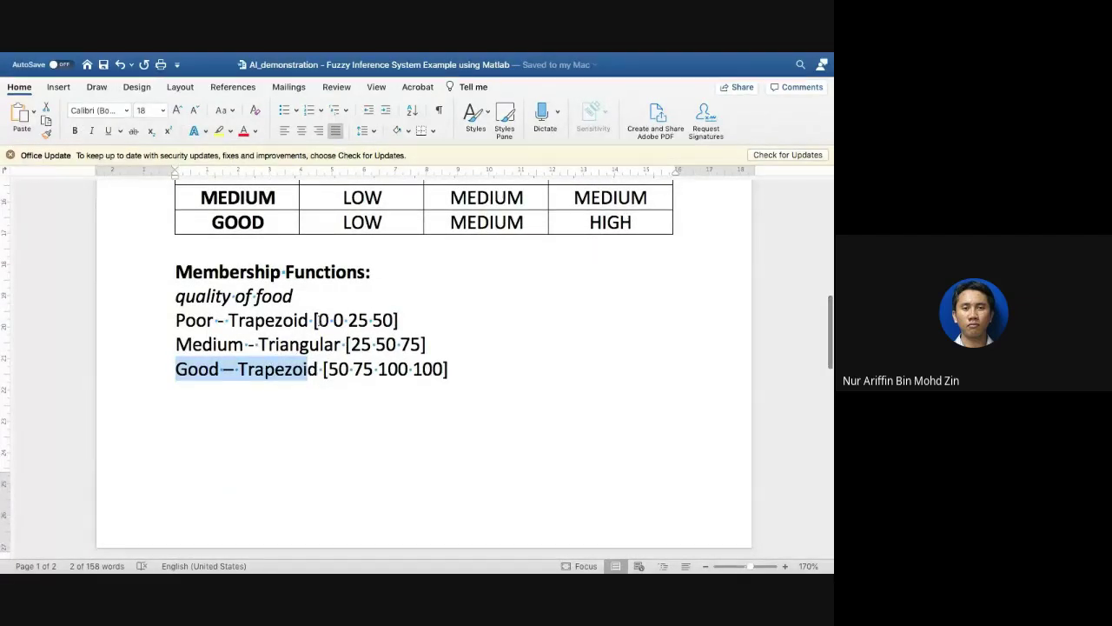
{"action": "left_click_drag", "start_coordinate": [318, 320], "coordinate": [383, 320]}
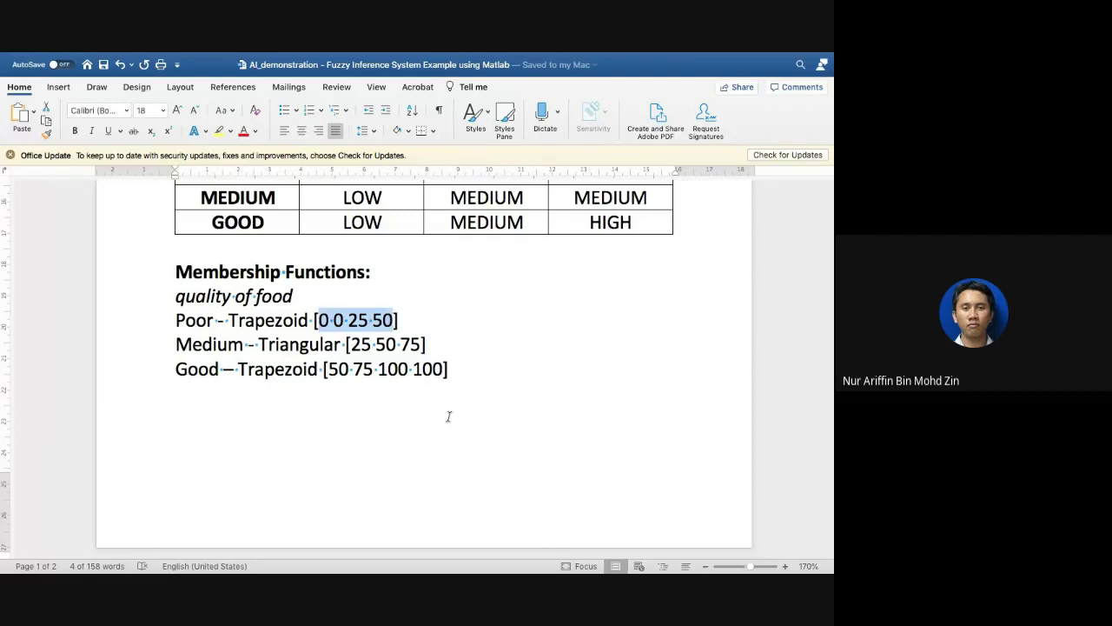
{"action": "key", "text": "ctrl+Left"}
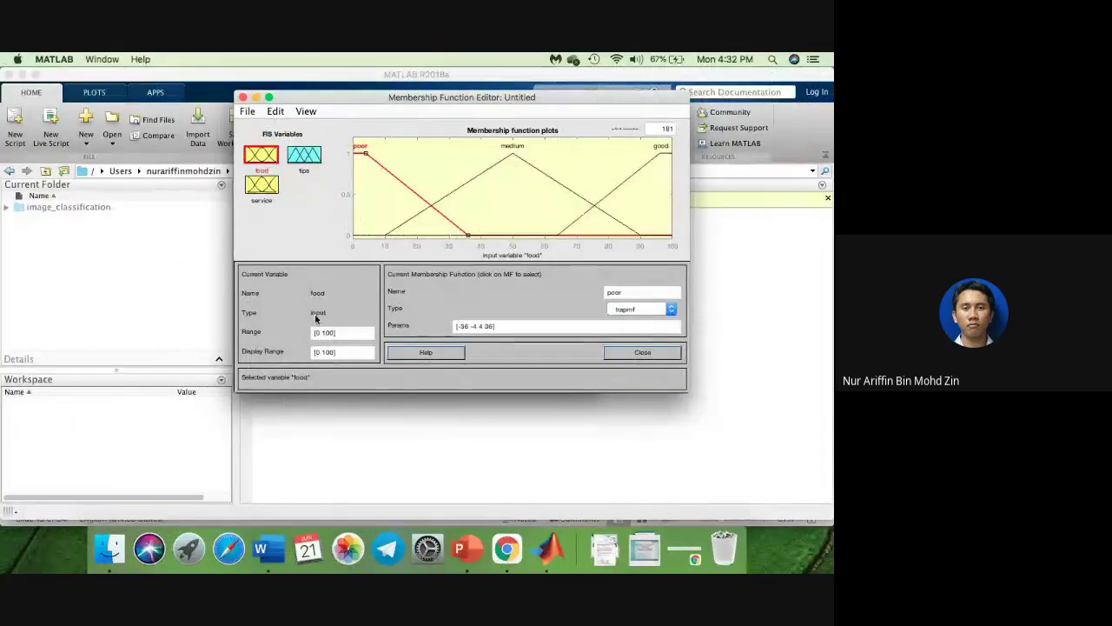
{"action": "key", "text": "ctrl+Right"}
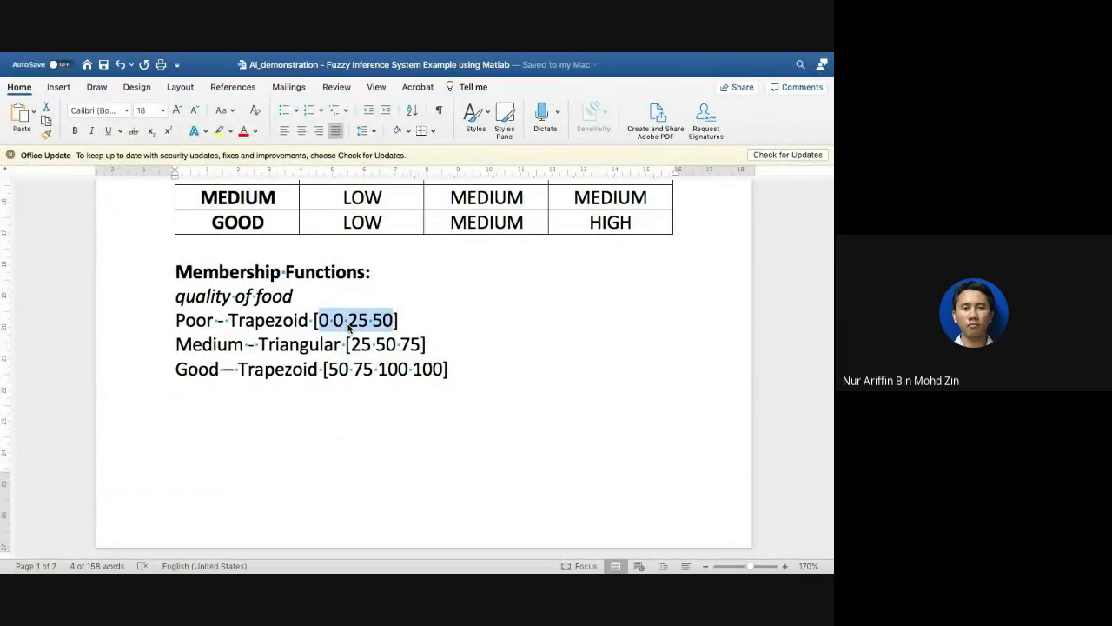
{"action": "key", "text": "ctrl+Left"}
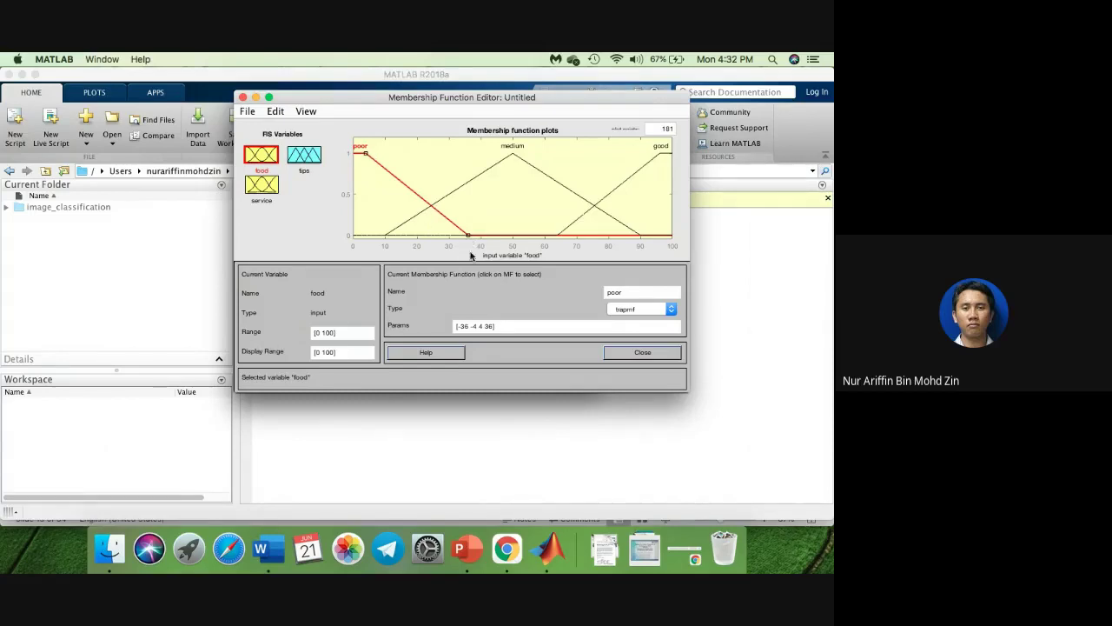
{"action": "double_click", "coordinate": [486, 327]}
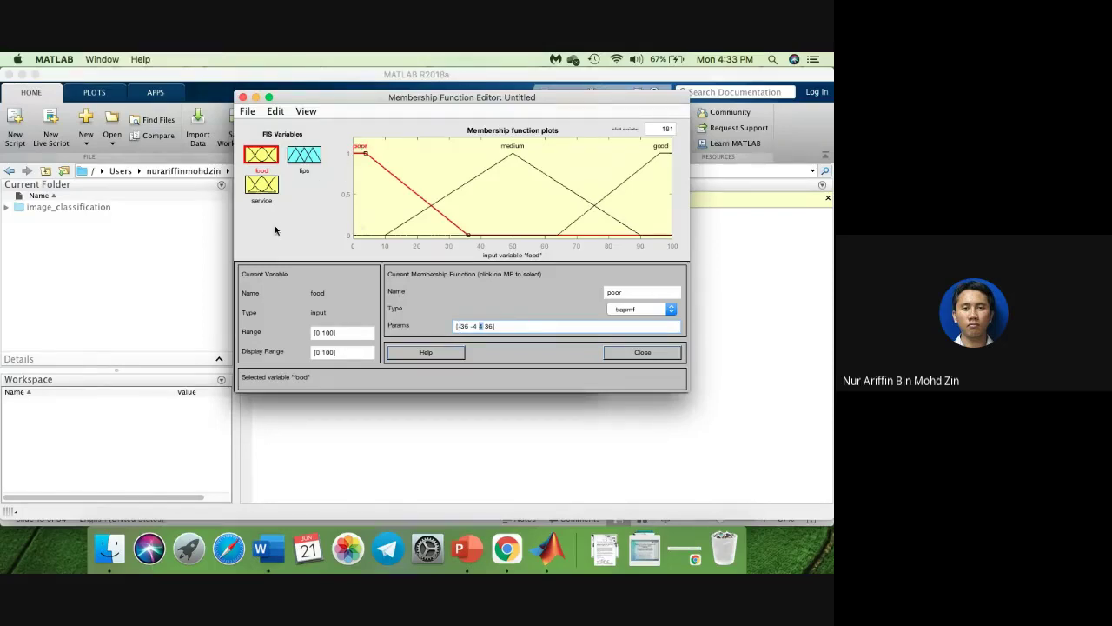
{"action": "left_click", "coordinate": [485, 174]}
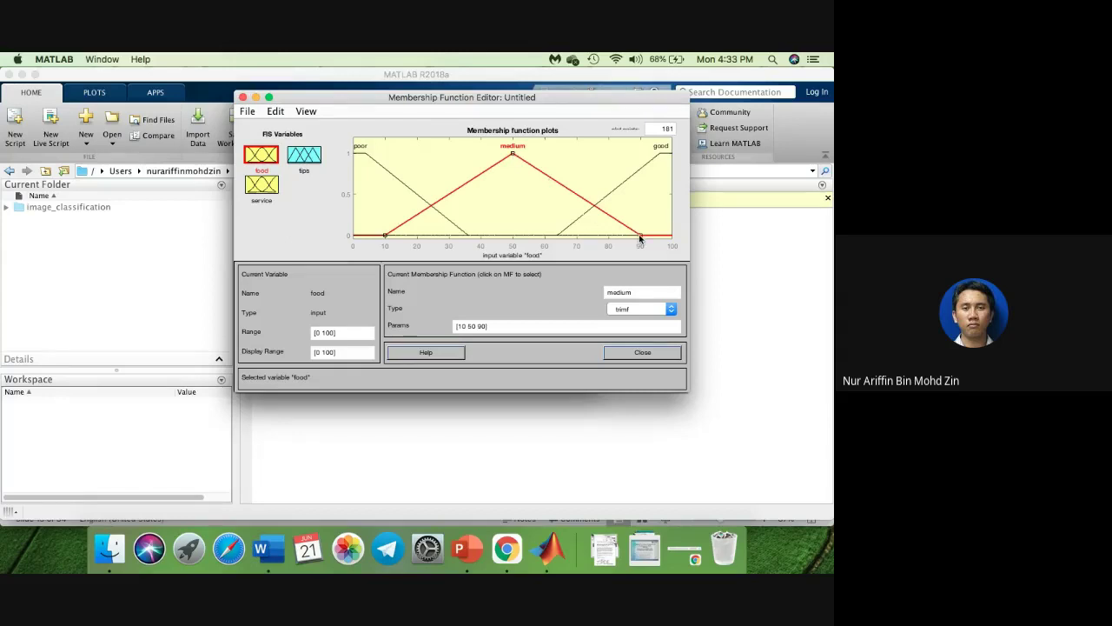
Step: Check the quality of food Poor values in the Word document and set food's poor function parameters to [0 0 25 50]
{"action": "left_click", "coordinate": [381, 171]}
{"action": "key", "text": "ctrl+Right"}
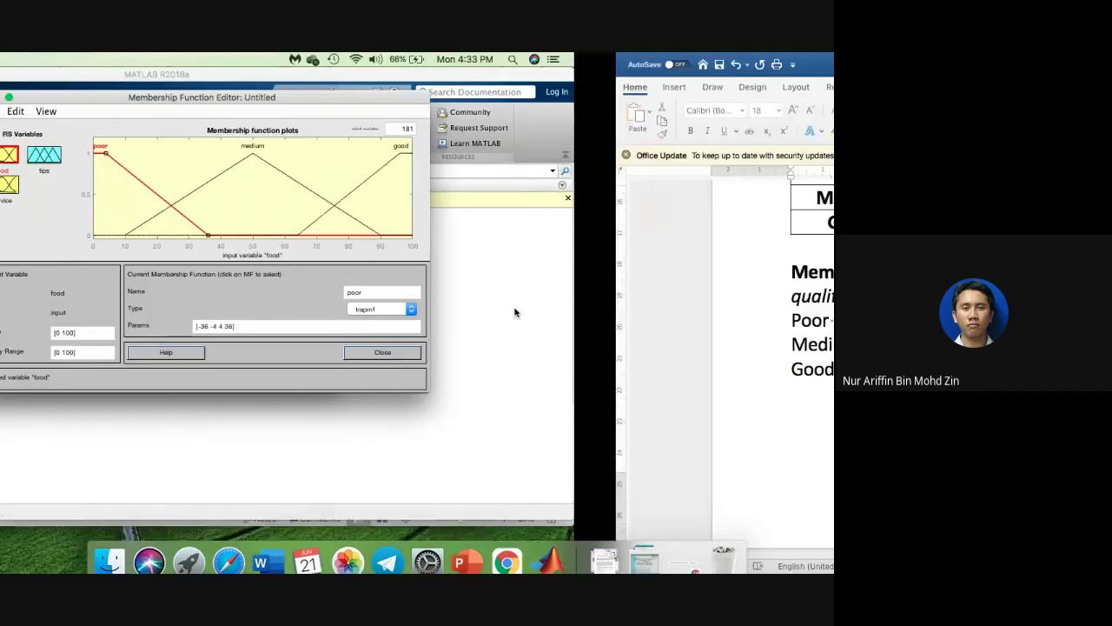
{"action": "left_click_drag", "start_coordinate": [317, 319], "coordinate": [396, 320]}
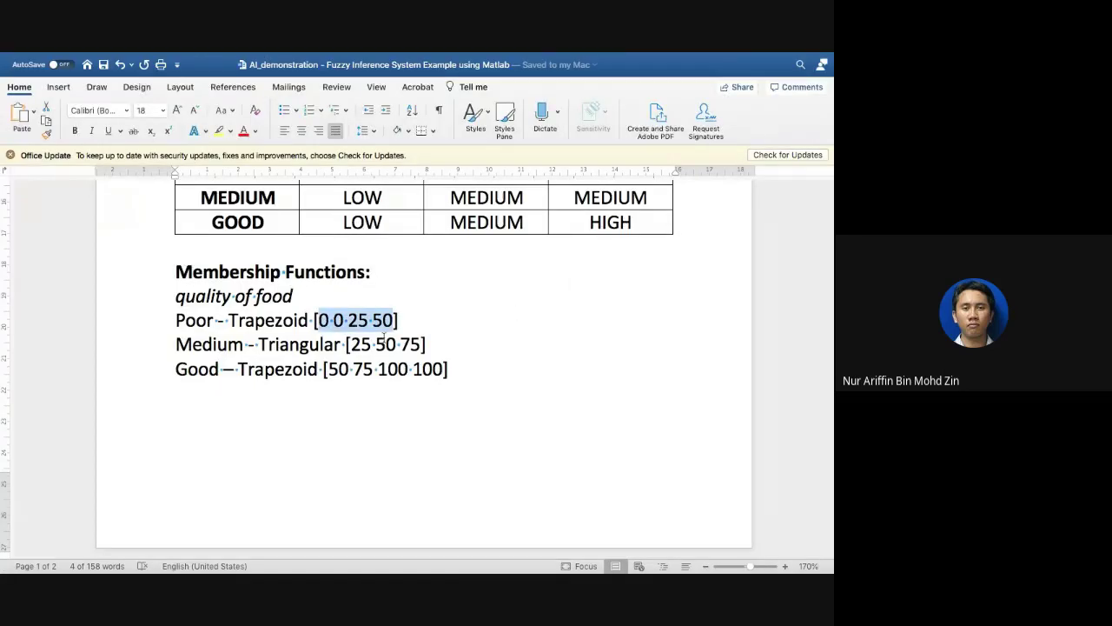
{"action": "key", "text": "ctrl+Left"}
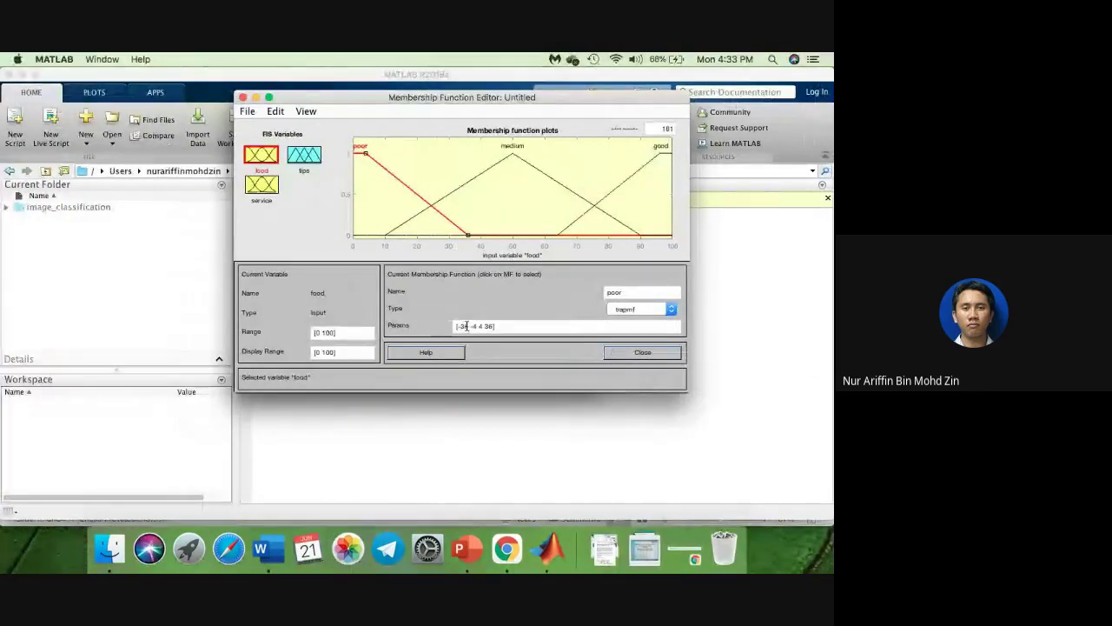
{"action": "left_click", "coordinate": [467, 326]}
{"action": "key", "text": "BackSpace"}
{"action": "key", "text": "BackSpace"}
{"action": "key", "text": "BackSpace"}
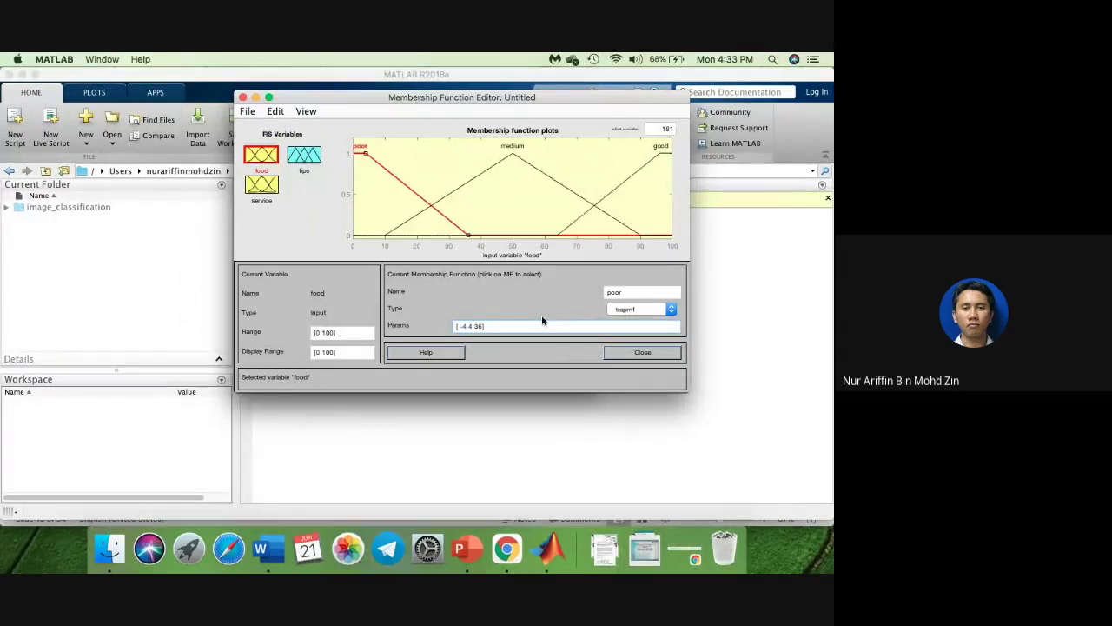
{"action": "type", "text": "0"}
{"action": "key", "text": "Delete"}
{"action": "key", "text": "Delete"}
{"action": "key", "text": "Delete"}
{"action": "type", "text": "0"}
{"action": "key", "text": "Delete"}
{"action": "type", "text": "25"}
{"action": "key", "text": "Delete"}
{"action": "key", "text": "Delete"}
{"action": "key", "text": "Delete"}
{"action": "type", "text": "50]"}
{"action": "key", "text": "Return"}
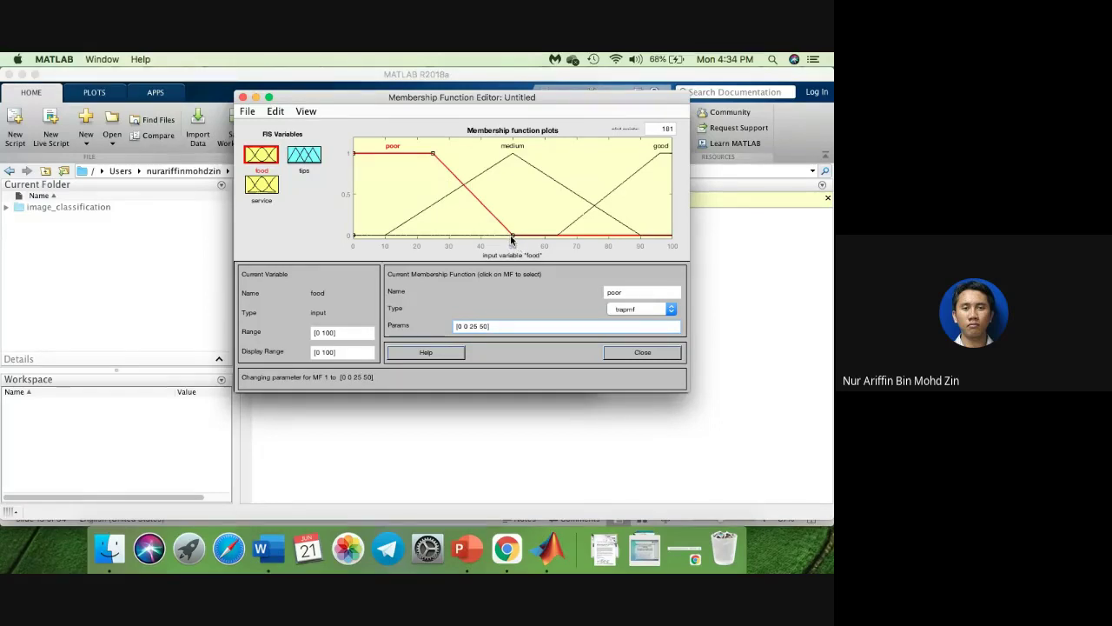
Step: Check the quality of food Medium values in the Word document and set food's medium function parameters to [25 50 75]
{"action": "key", "text": "ctrl+Right"}
{"action": "left_click_drag", "start_coordinate": [318, 321], "coordinate": [395, 321]}
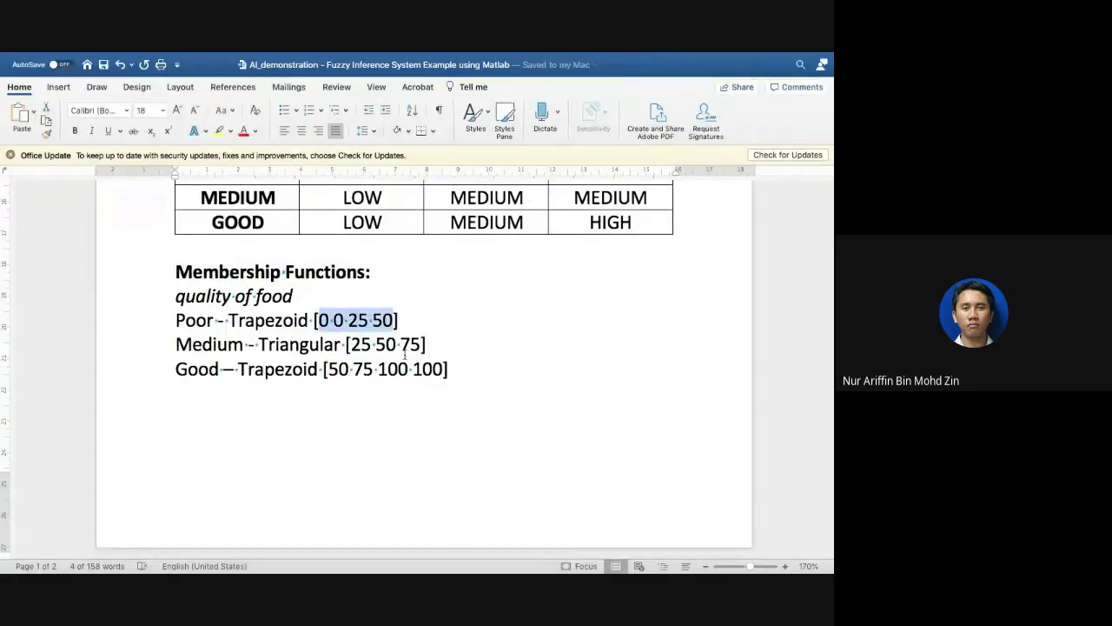
{"action": "key", "text": "ctrl+Left"}
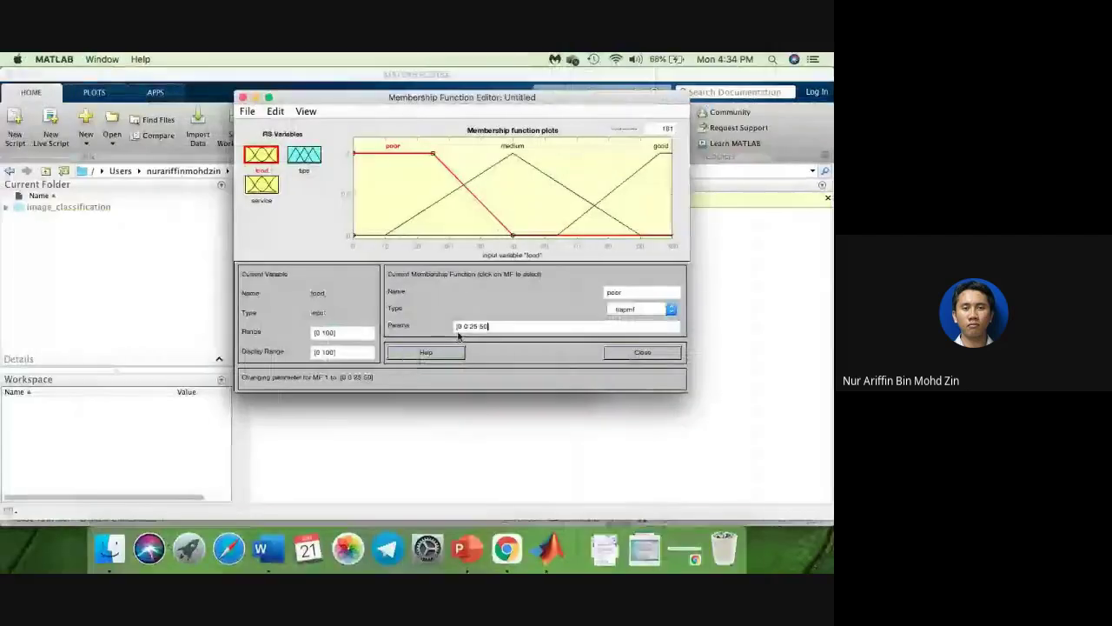
{"action": "left_click", "coordinate": [489, 172]}
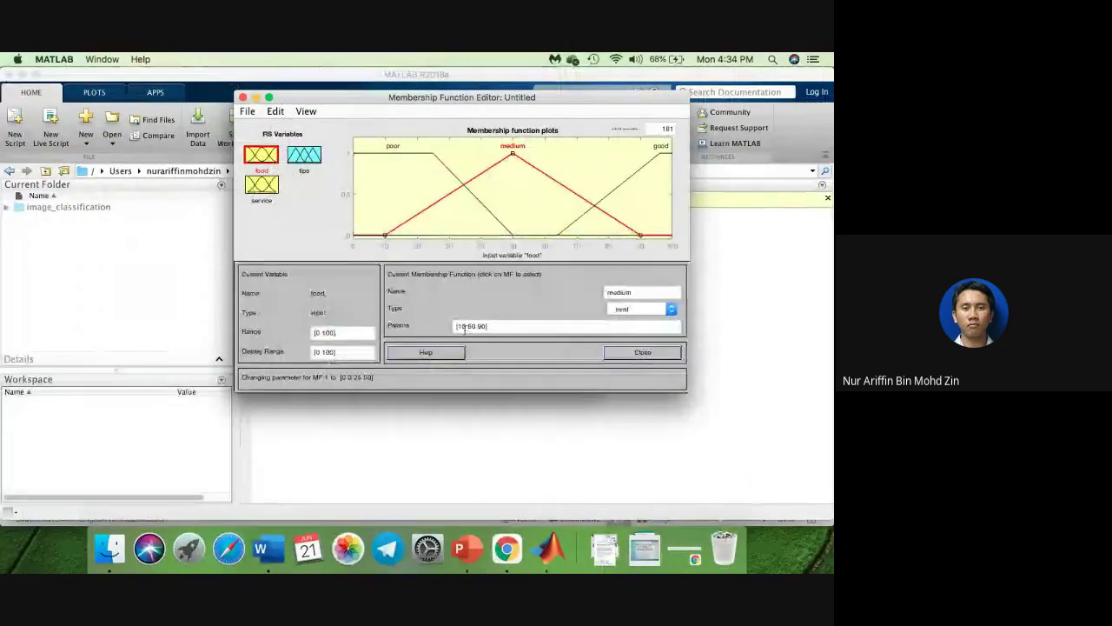
{"action": "key", "text": "BackSpace"}
{"action": "key", "text": "BackSpace"}
{"action": "type", "text": "25"}
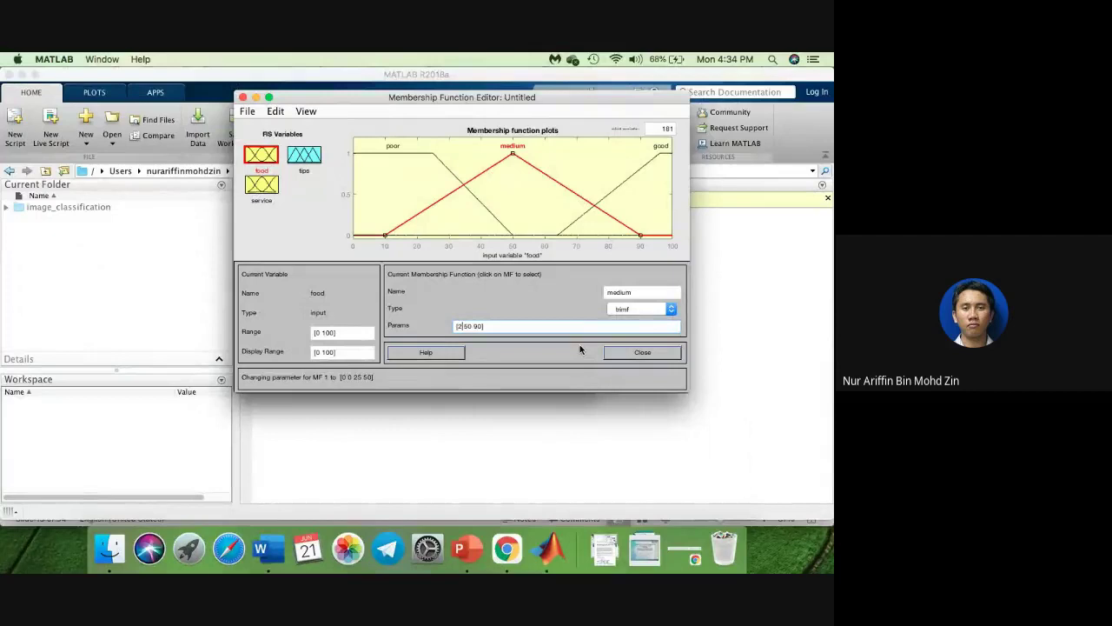
{"action": "key", "text": "Right"}
{"action": "key", "text": "Right"}
{"action": "key", "text": "Right"}
{"action": "key", "text": "Delete"}
{"action": "key", "text": "Delete"}
{"action": "key", "text": "Delete"}
{"action": "type", "text": "75"}
{"action": "key", "text": "Return"}
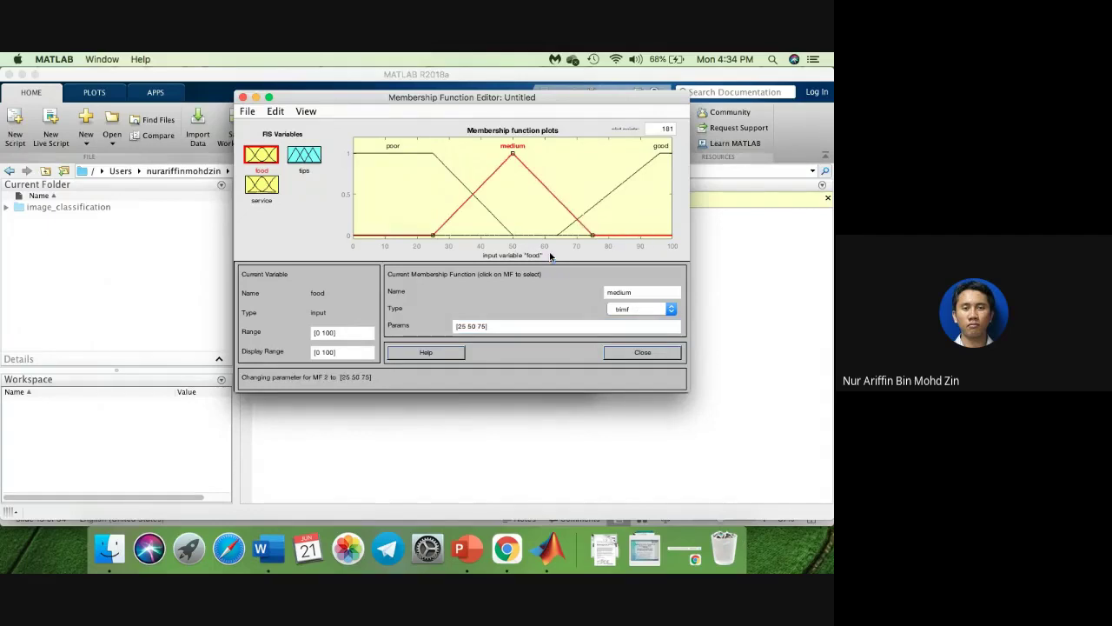
{"action": "left_click", "coordinate": [637, 175]}
{"action": "key", "text": "ctrl+Right"}
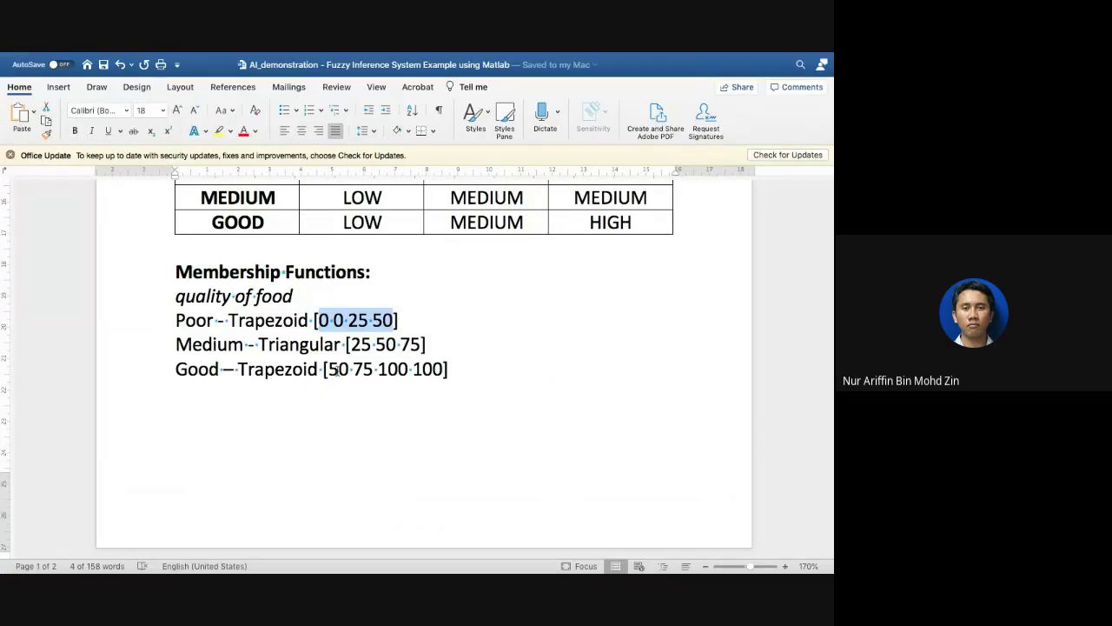
{"action": "key", "text": "ctrl+Left"}
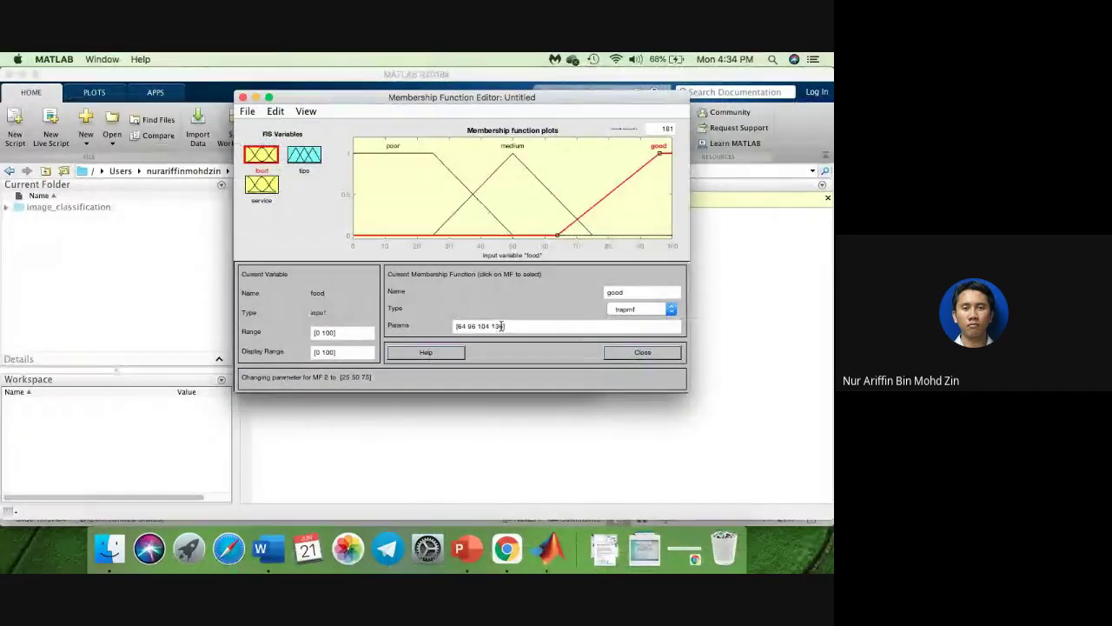
{"action": "left_click", "coordinate": [466, 325]}
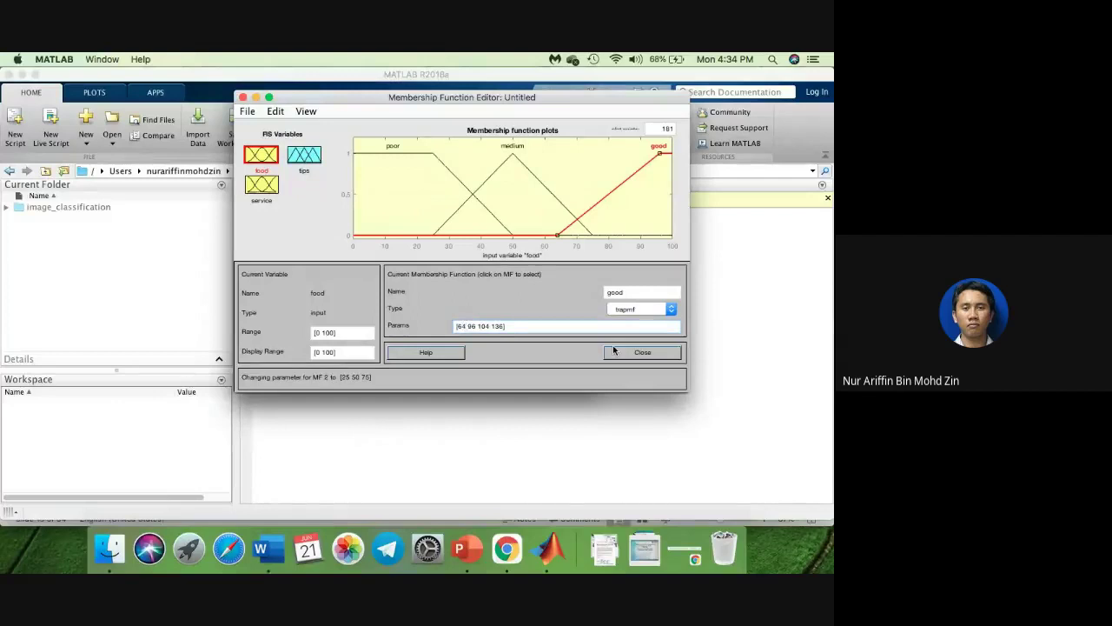
{"action": "key", "text": "BackSpace"}
{"action": "key", "text": "BackSpace"}
{"action": "type", "text": "50"}
{"action": "key", "text": "Delete"}
{"action": "key", "text": "Delete"}
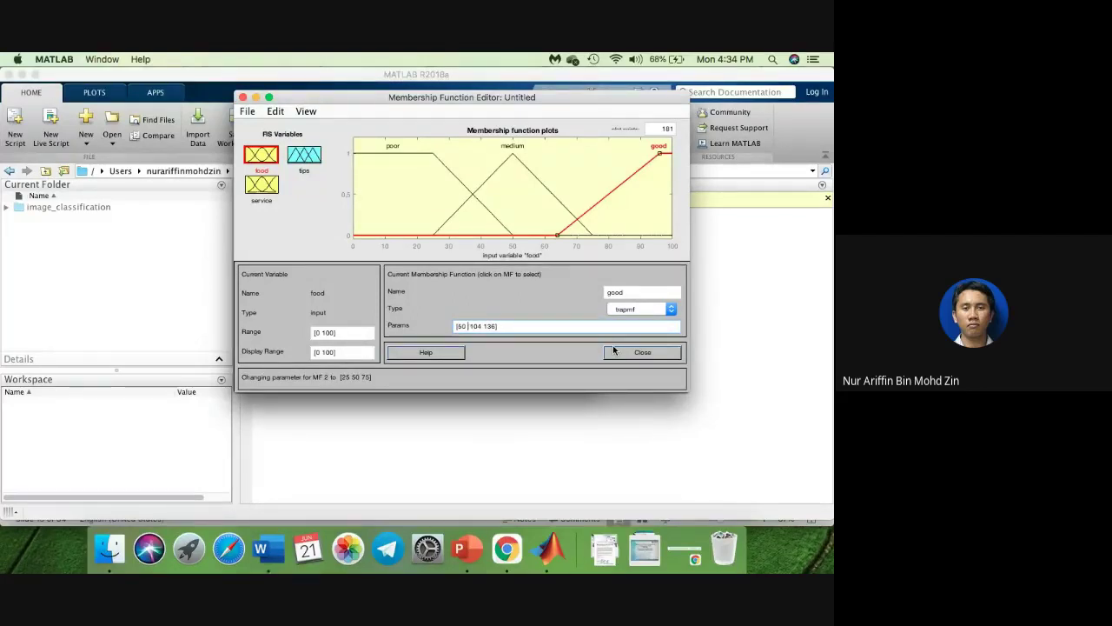
{"action": "type", "text": "75 10"}
{"action": "key", "text": "Delete"}
{"action": "key", "text": "Delete"}
{"action": "key", "text": "Delete"}
{"action": "key", "text": "Delete"}
{"action": "type", "text": "0"}
{"action": "key", "text": "Delete"}
{"action": "key", "text": "Delete"}
{"action": "key", "text": "Delete"}
{"action": "type", "text": "00]"}
{"action": "key", "text": "Return"}
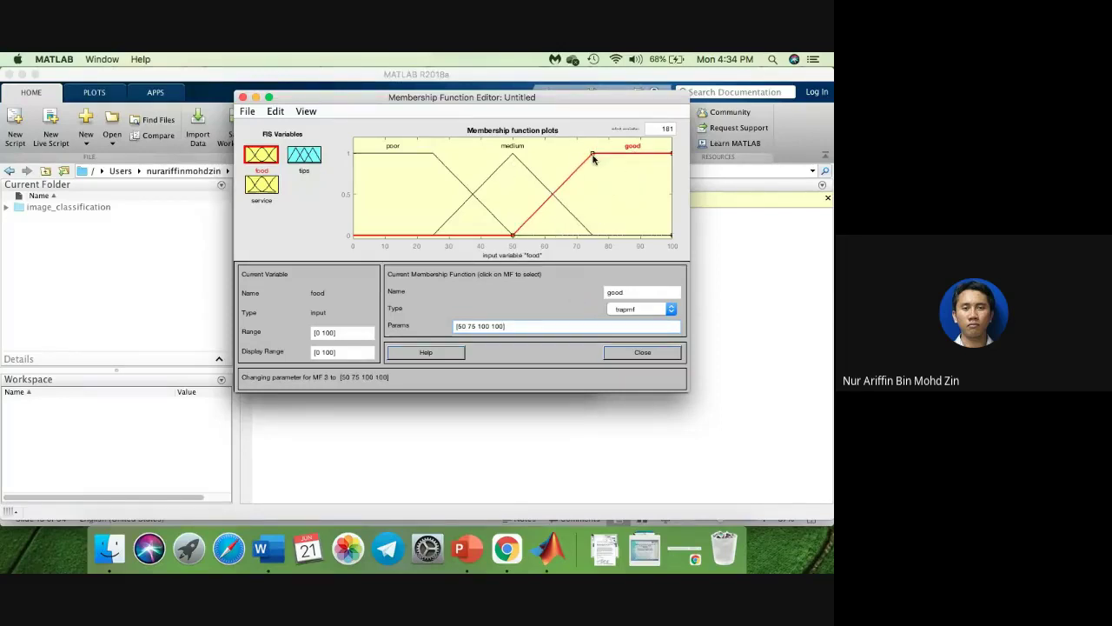
Step: Check the quality of service Poor values in the Word document and set service's poor function parameters to [0 0 25 50]
{"action": "left_click", "coordinate": [268, 192]}
{"action": "key", "text": "ctrl+Right"}
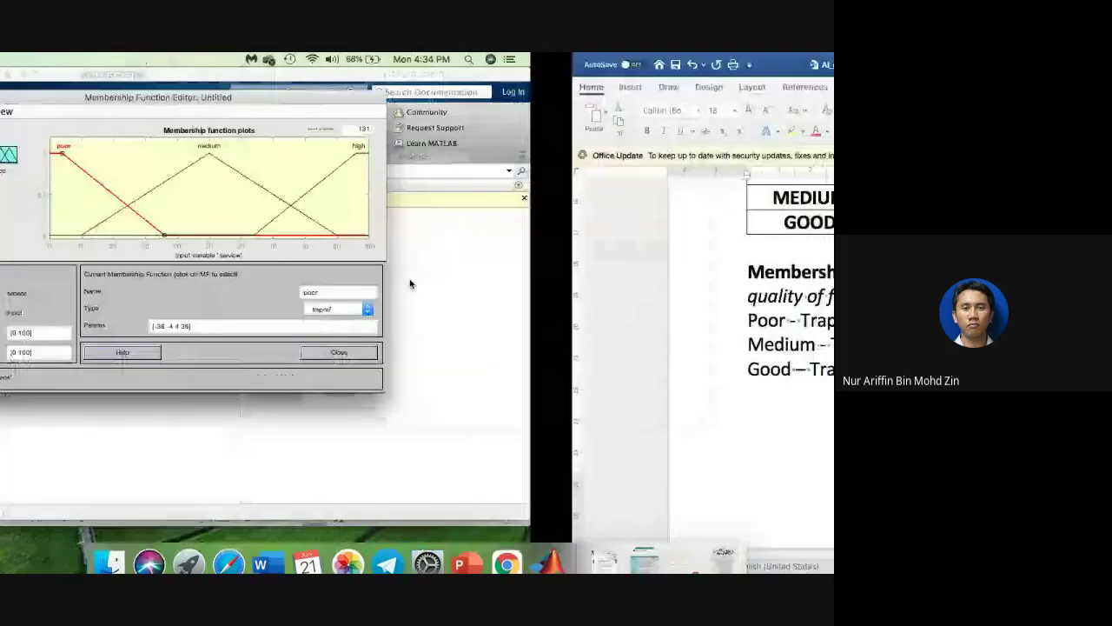
{"action": "scroll", "coordinate": [409, 286], "scroll_direction": "down", "scroll_amount": 5}
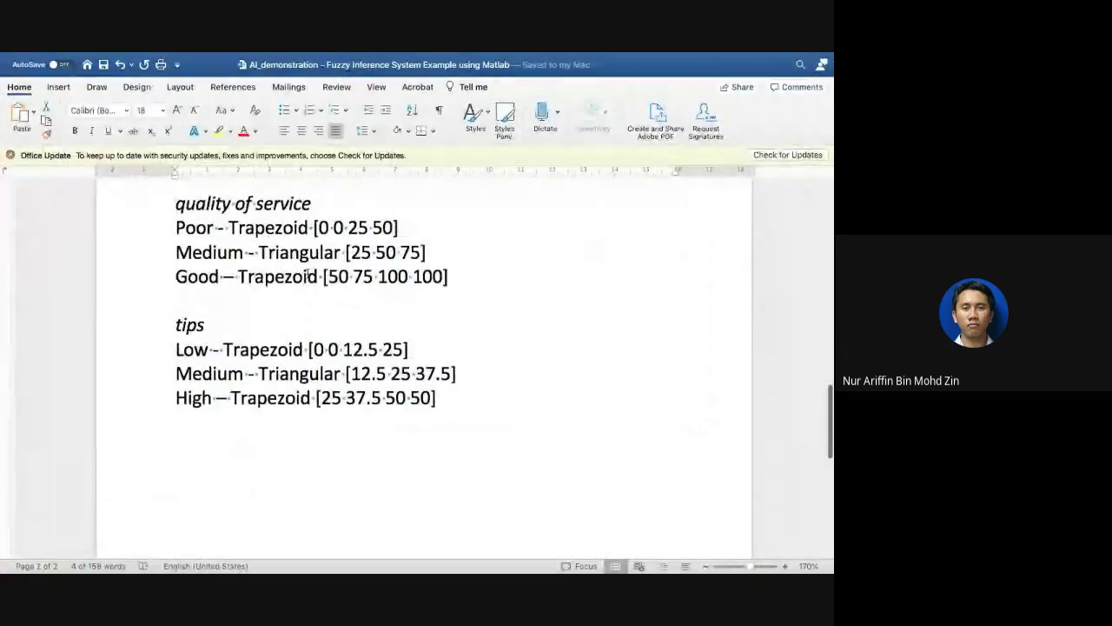
{"action": "key", "text": "ctrl+Left"}
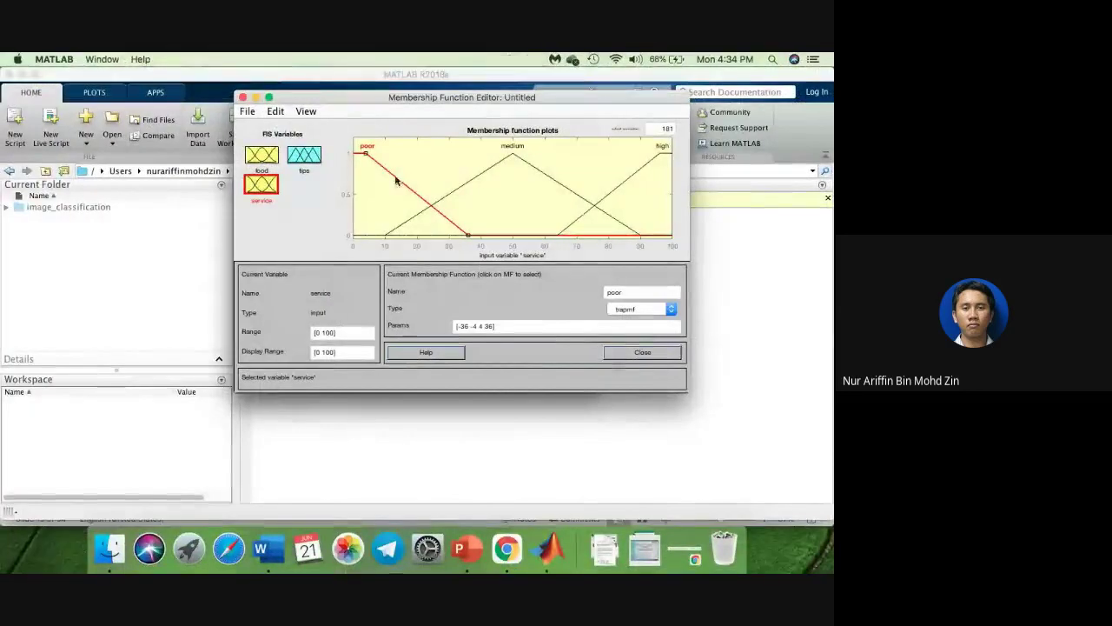
{"action": "left_click", "coordinate": [469, 328]}
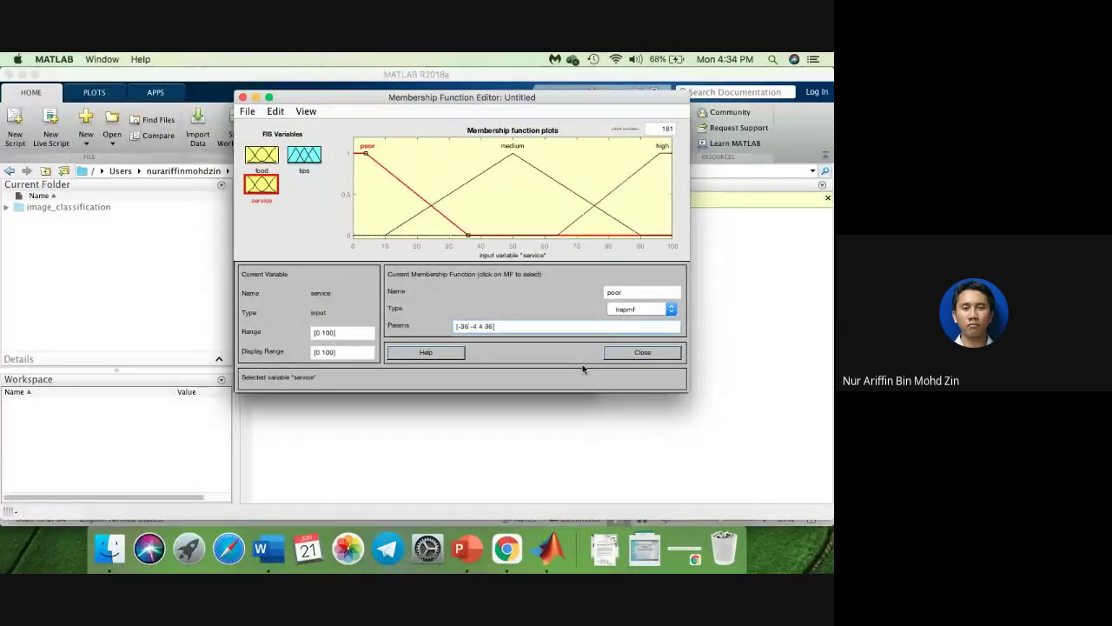
{"action": "key", "text": "BackSpace"}
{"action": "key", "text": "BackSpace"}
{"action": "key", "text": "BackSpace"}
{"action": "type", "text": "0"}
{"action": "key", "text": "Delete"}
{"action": "key", "text": "Delete"}
{"action": "key", "text": "Delete"}
{"action": "type", "text": "0"}
{"action": "key", "text": "BackSpace"}
{"action": "type", "text": "25"}
{"action": "key", "text": "Right"}
{"action": "key", "text": "Right"}
{"action": "key", "text": "Right"}
{"action": "key", "text": "BackSpace"}
{"action": "key", "text": "BackSpace"}
{"action": "type", "text": "50"}
{"action": "key", "text": "Return"}
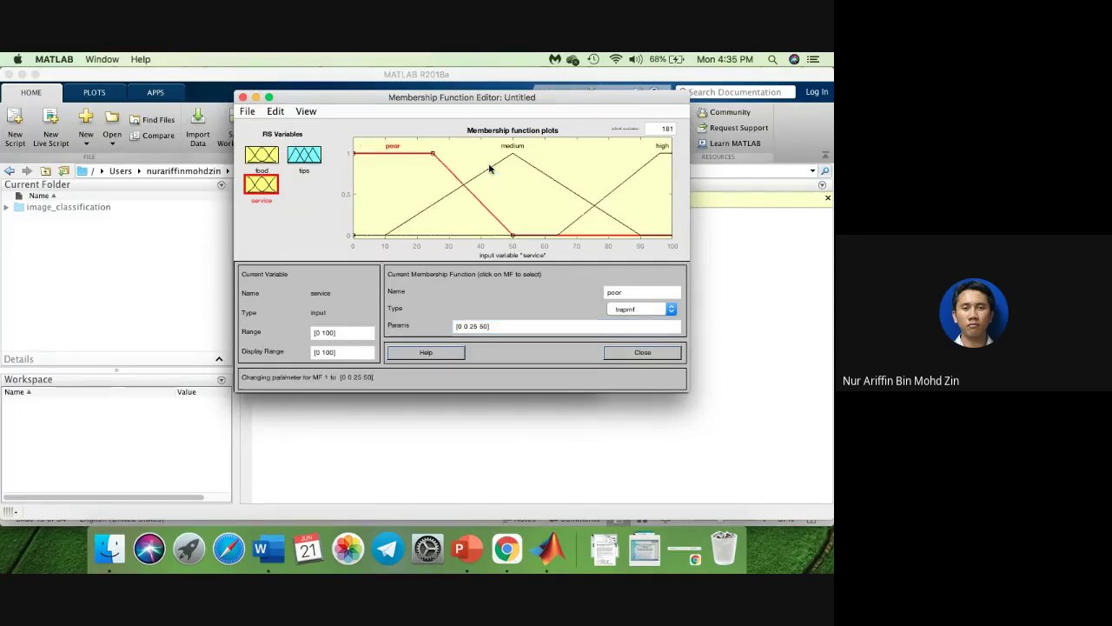
Step: Check the quality of service Medium values in the Word document and set service's medium function parameters to [25 50 75]
{"action": "left_click", "coordinate": [489, 168]}
{"action": "key", "text": "ctrl+Right"}
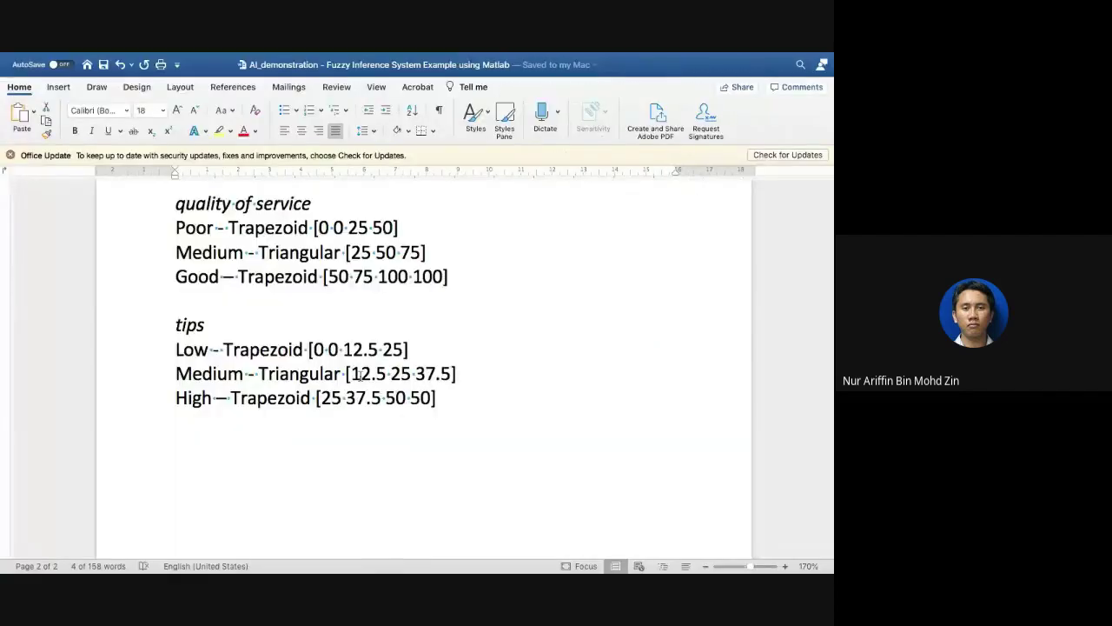
{"action": "key", "text": "ctrl+Left"}
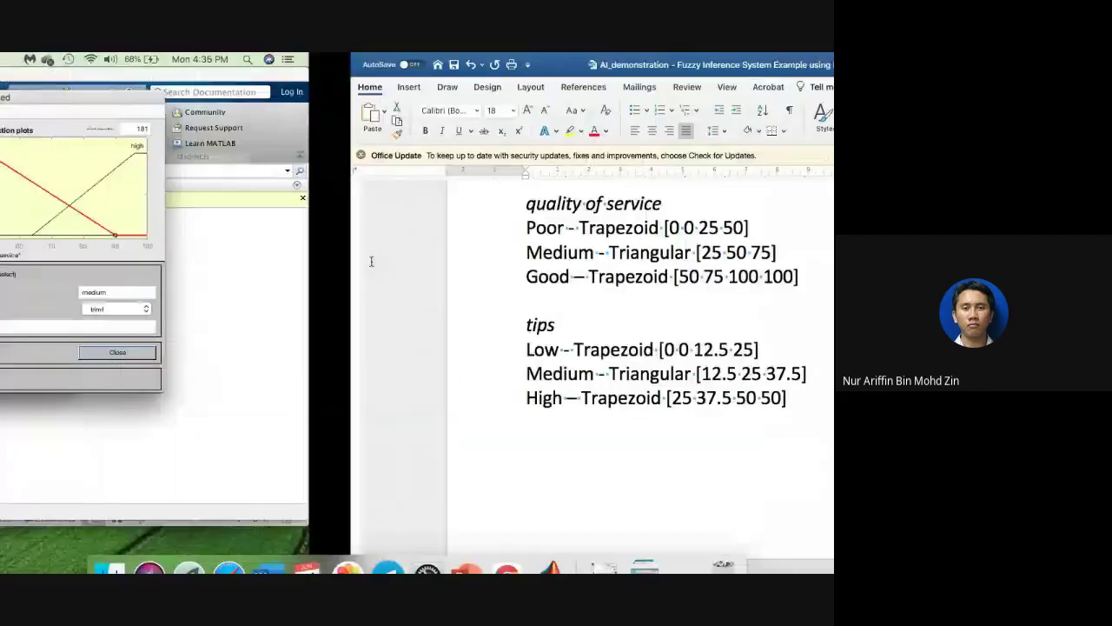
{"action": "left_click", "coordinate": [463, 325]}
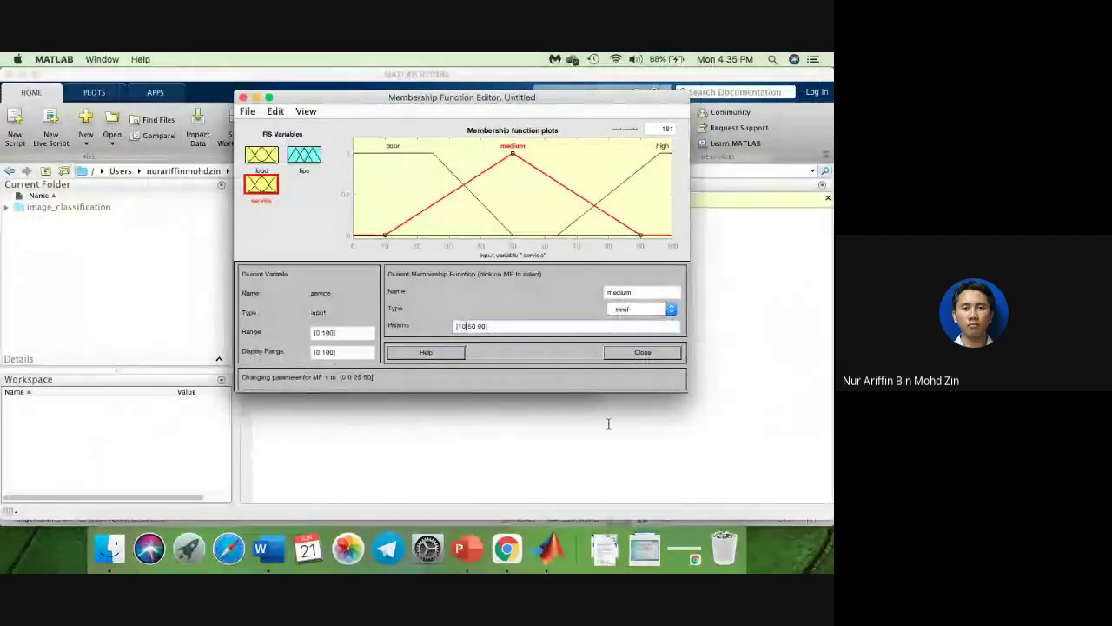
{"action": "key", "text": "BackSpace"}
{"action": "key", "text": "BackSpace"}
{"action": "type", "text": "25 50 "}
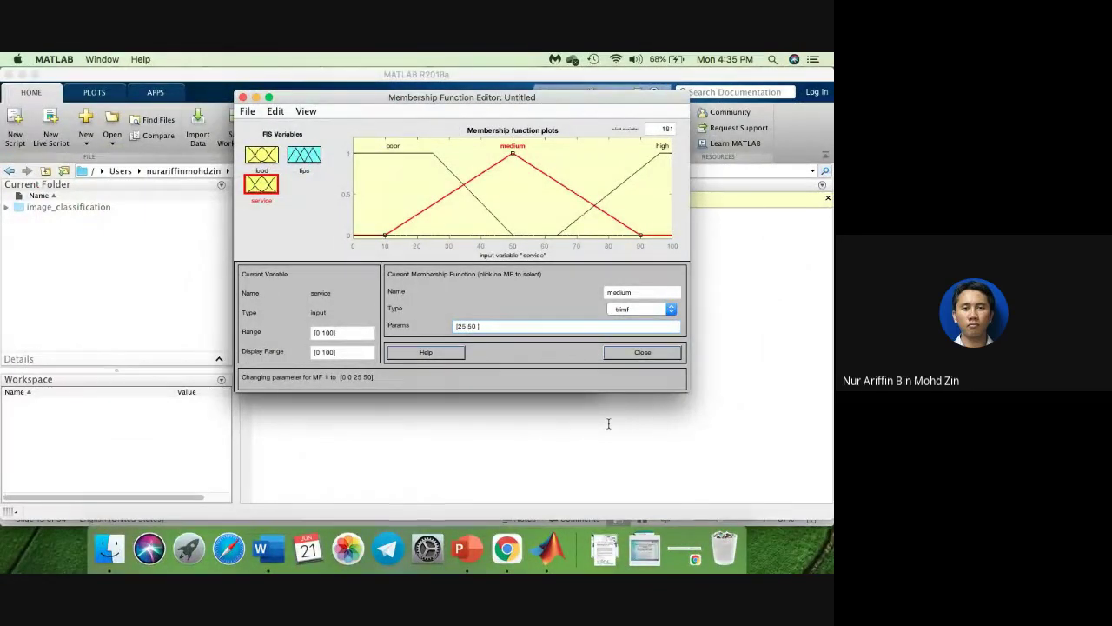
{"action": "type", "text": "75"}
{"action": "key", "text": "ctrl+Right"}
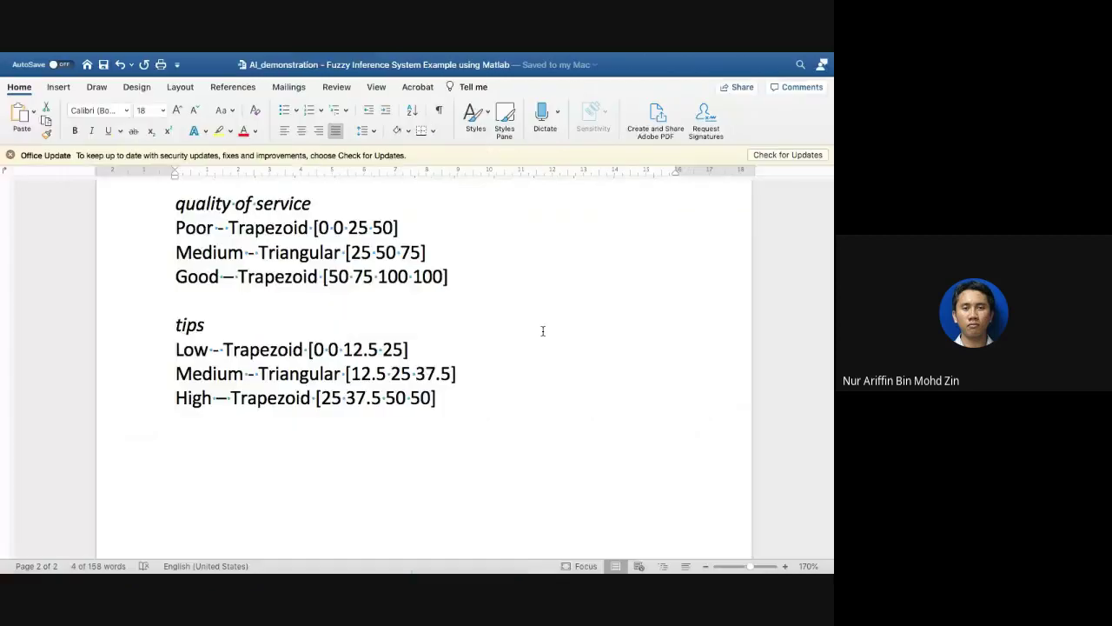
{"action": "key", "text": "ctrl+Left"}
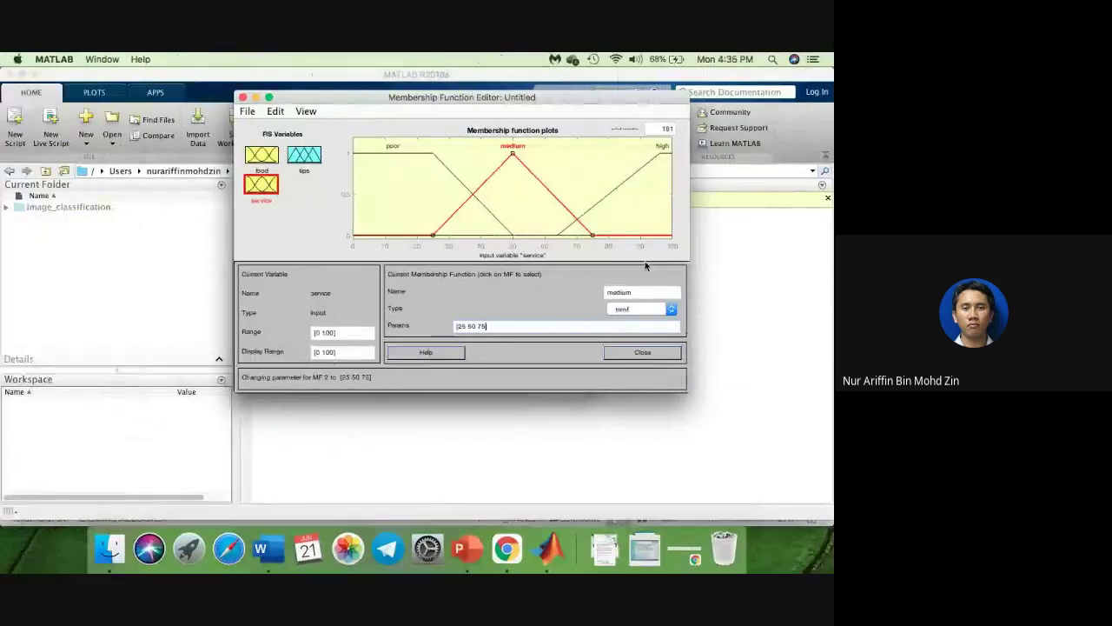
{"action": "left_click", "coordinate": [602, 203]}
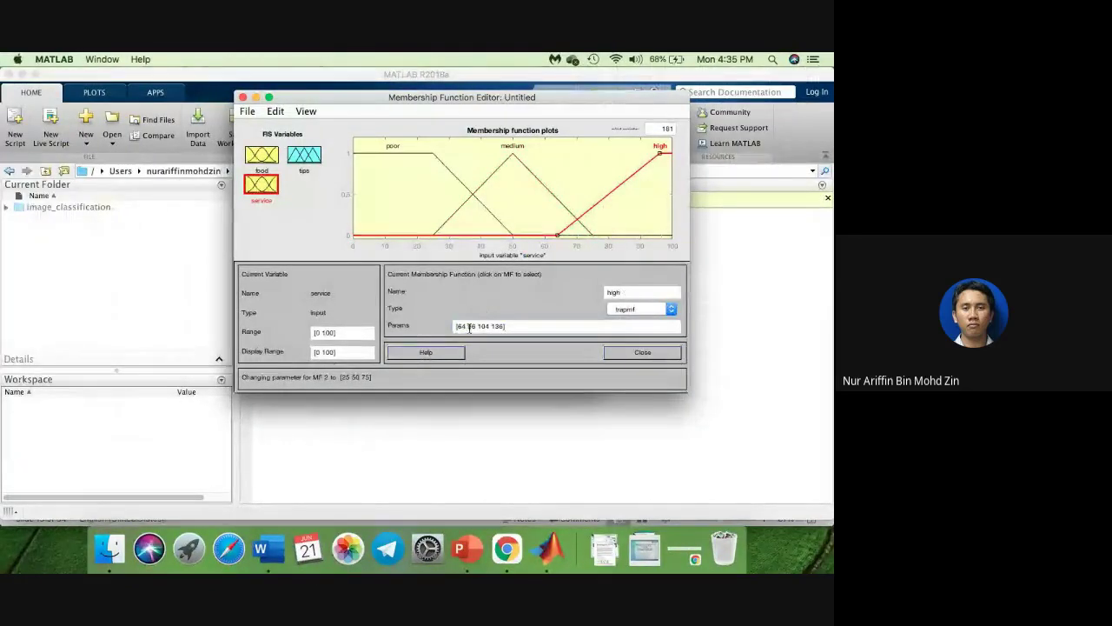
{"action": "key", "text": "BackSpace"}
{"action": "key", "text": "BackSpace"}
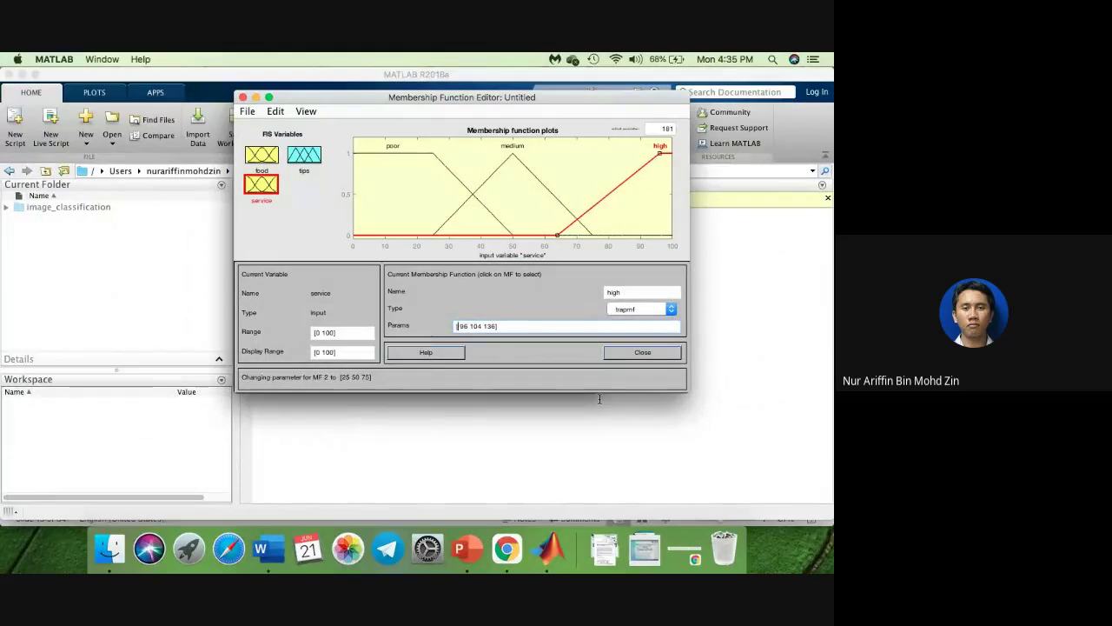
{"action": "type", "text": "50"}
{"action": "key", "text": "BackSpace"}
{"action": "key", "text": "BackSpace"}
{"action": "type", "text": "75"}
{"action": "key", "text": "BackSpace"}
{"action": "type", "text": "00]"}
{"action": "key", "text": "Return"}
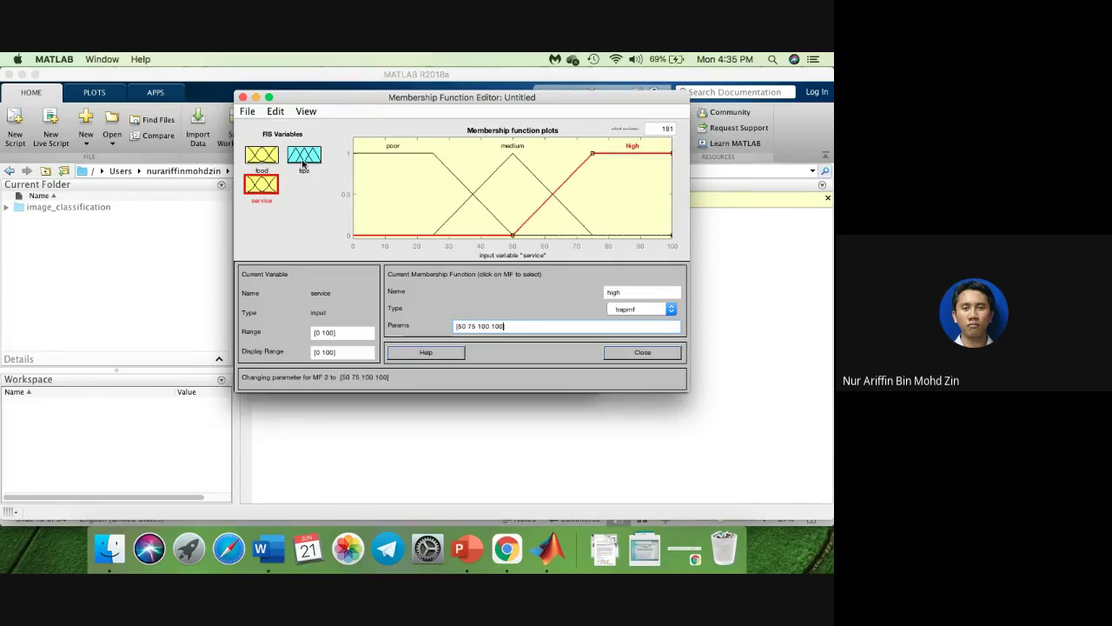
Step: Check the tips values in the Word document and rename the tips output's first membership function as lowercase low
{"action": "left_click", "coordinate": [303, 162]}
{"action": "key", "text": "ctrl+Right"}
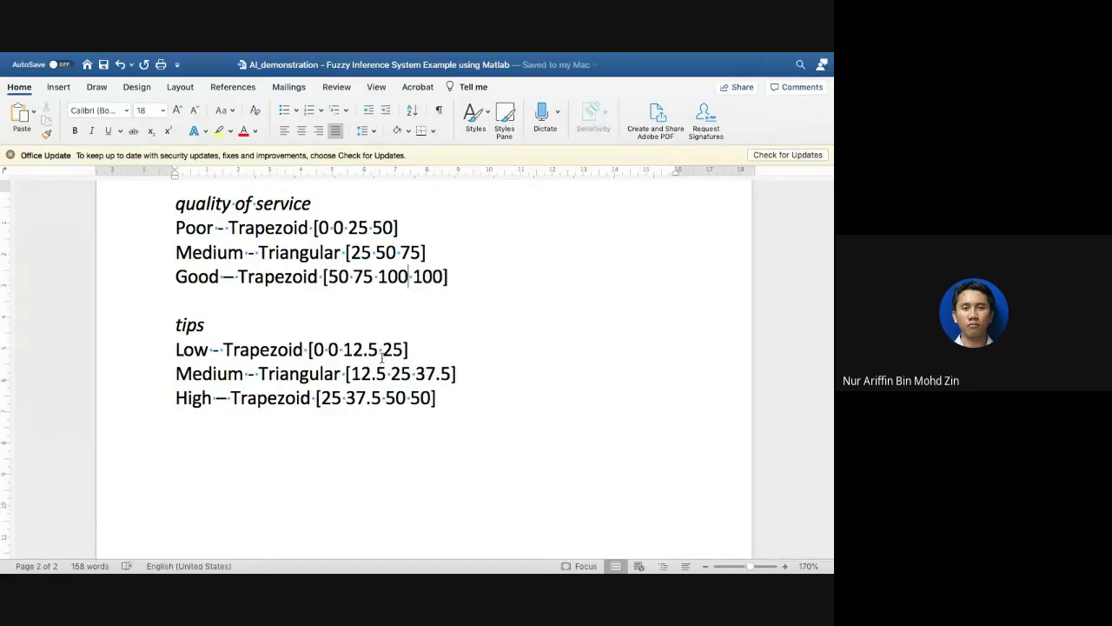
{"action": "key", "text": "ctrl+Left"}
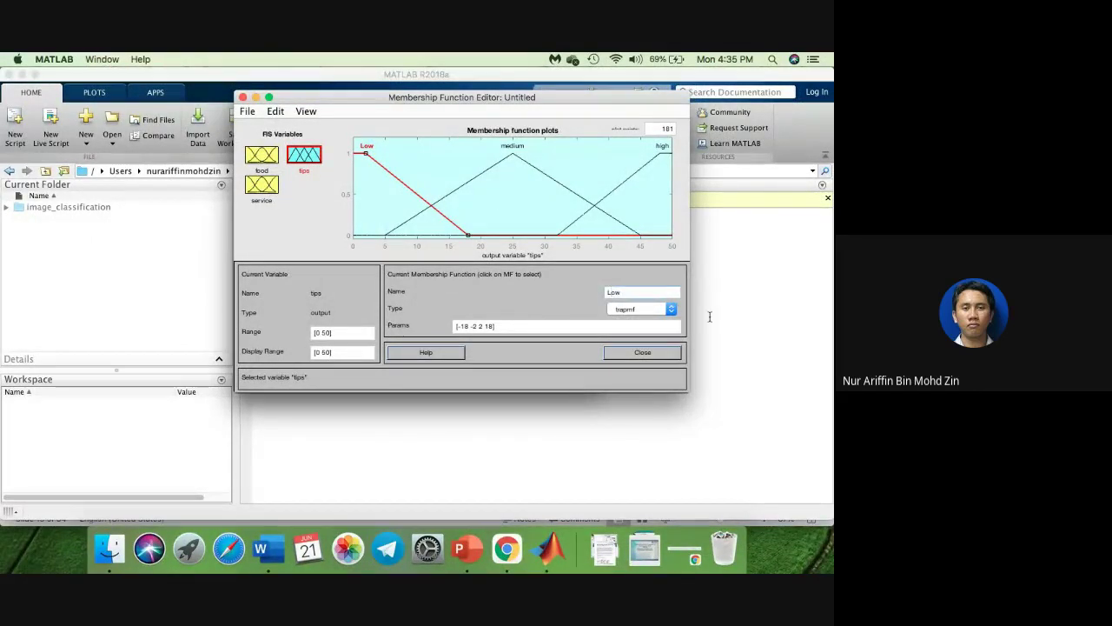
{"action": "type", "text": "l"}
Step: Set the parameters of the tips output's low function to [0 0 12.5 25], matching the Word document
{"action": "left_click", "coordinate": [467, 325]}
{"action": "key", "text": "BackSpace"}
{"action": "key", "text": "BackSpace"}
{"action": "key", "text": "BackSpace"}
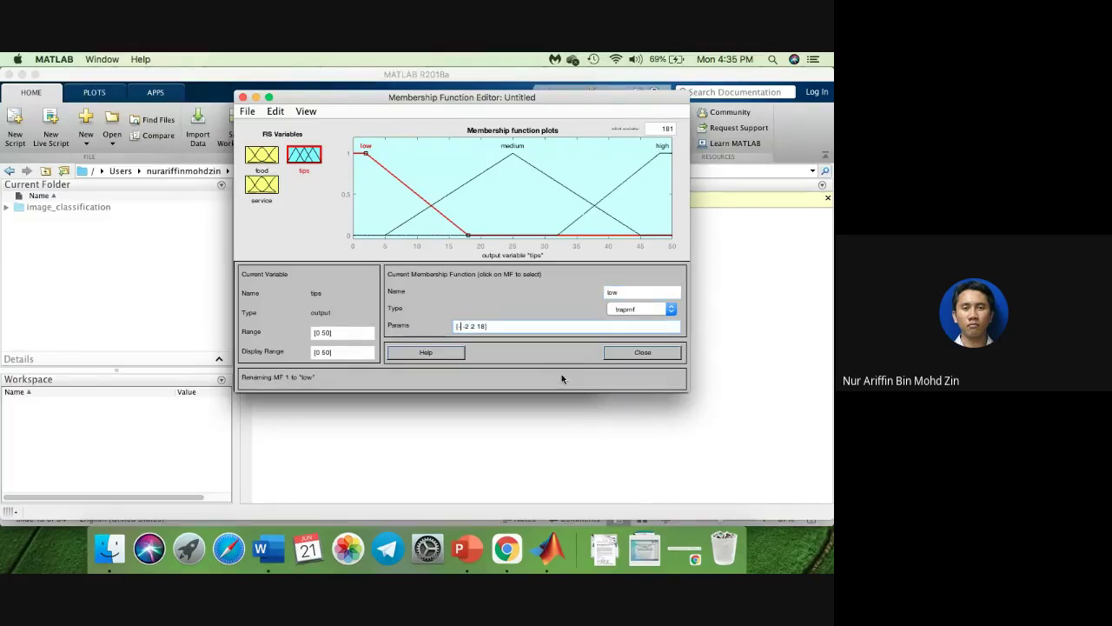
{"action": "type", "text": "0"}
{"action": "key", "text": "Right"}
{"action": "key", "text": "Delete"}
{"action": "key", "text": "Delete"}
{"action": "type", "text": "0 1"}
{"action": "key", "text": "Right"}
{"action": "type", "text": ".5"}
{"action": "key", "text": "ctrl+Right"}
{"action": "key", "text": "ctrl+Left"}
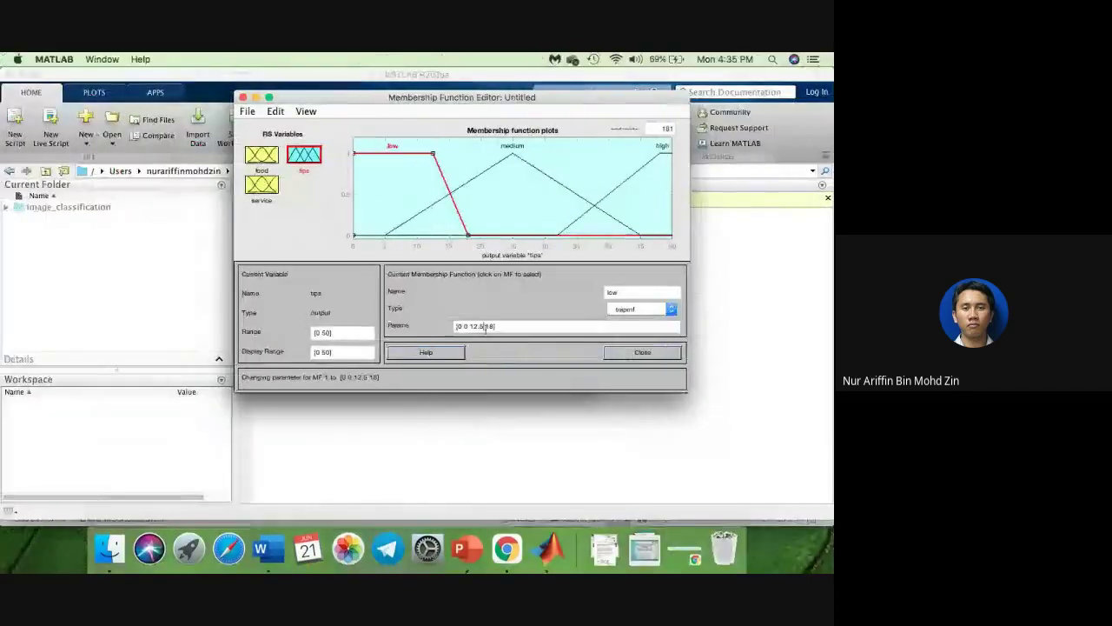
{"action": "left_click", "coordinate": [492, 326]}
{"action": "key", "text": "BackSpace"}
{"action": "key", "text": "BackSpace"}
{"action": "key", "text": "BackSpace"}
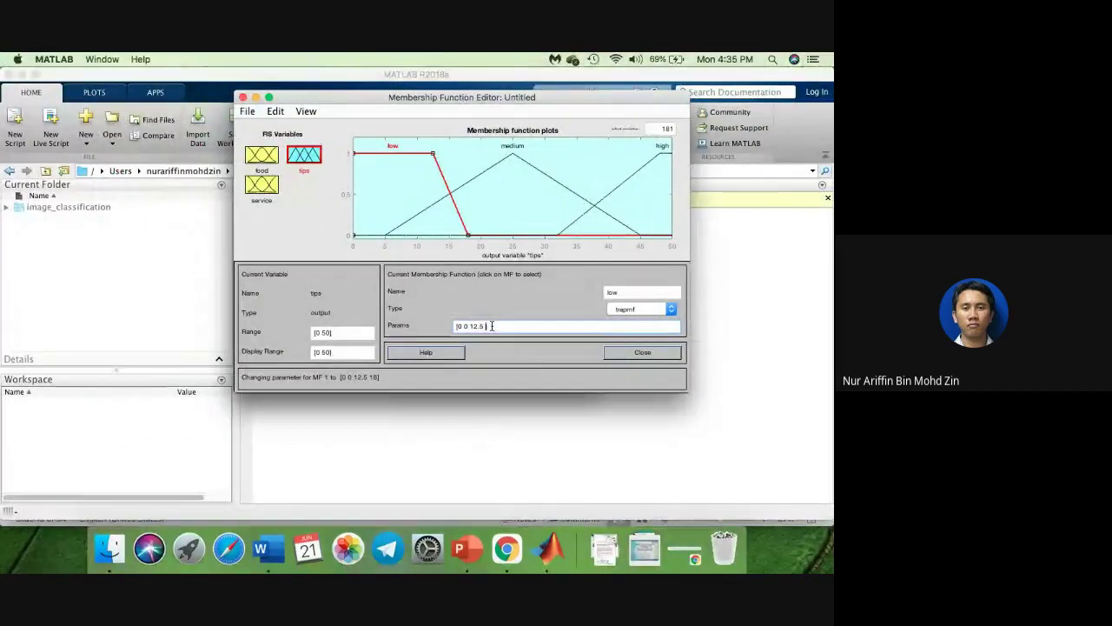
{"action": "type", "text": "25"}
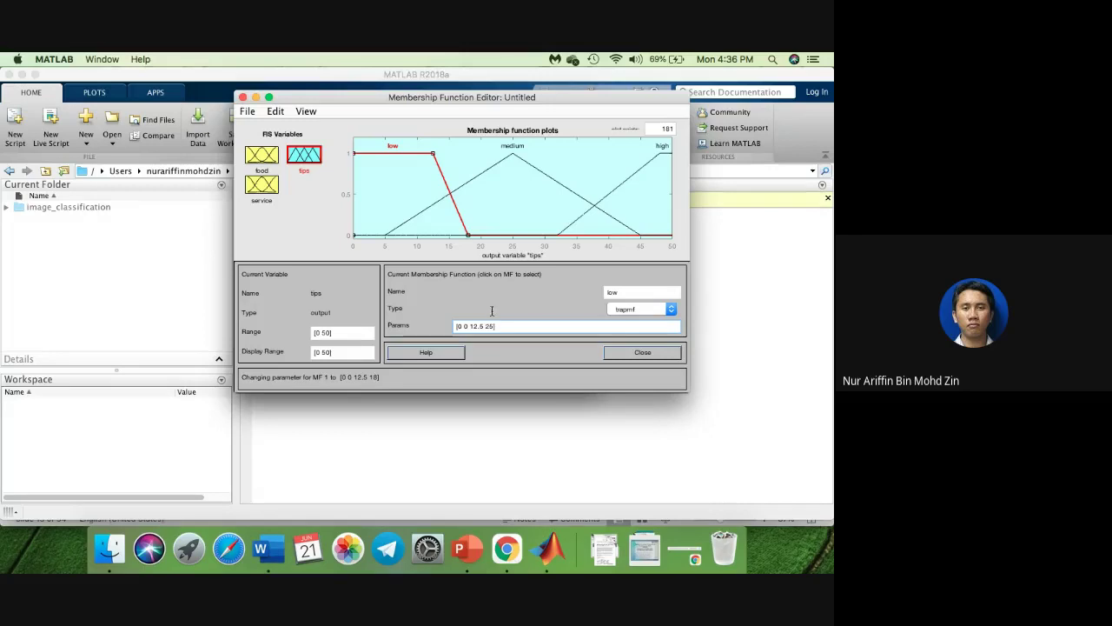
Step: Check the tips Medium values in the Word document and set the first parameter of the tips output's medium function to 12.5
{"action": "left_click", "coordinate": [489, 168]}
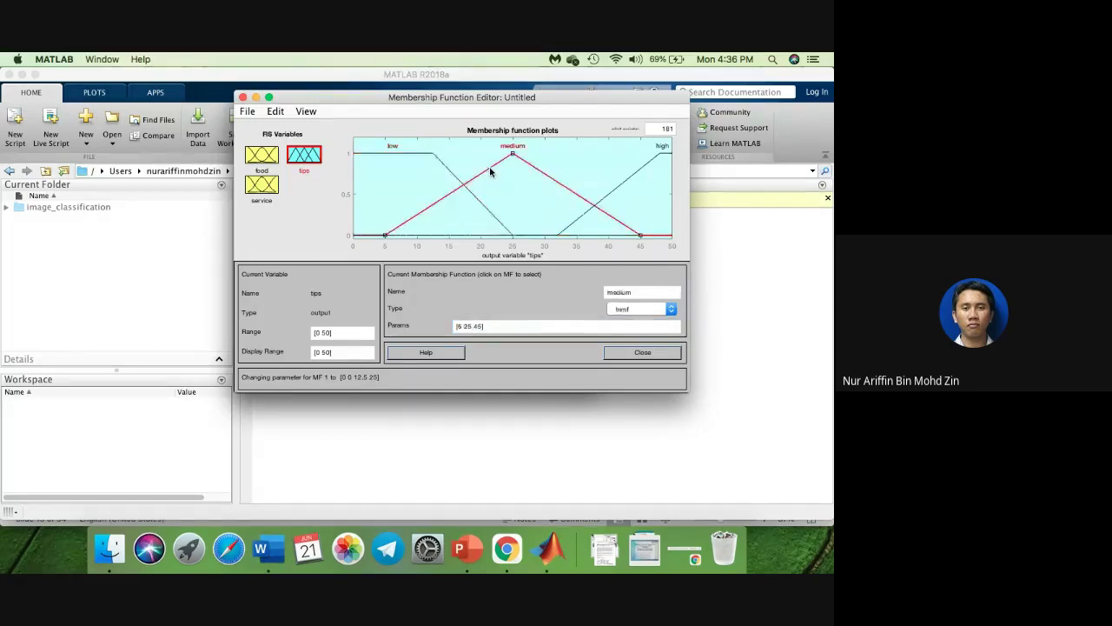
{"action": "key", "text": "ctrl+Right"}
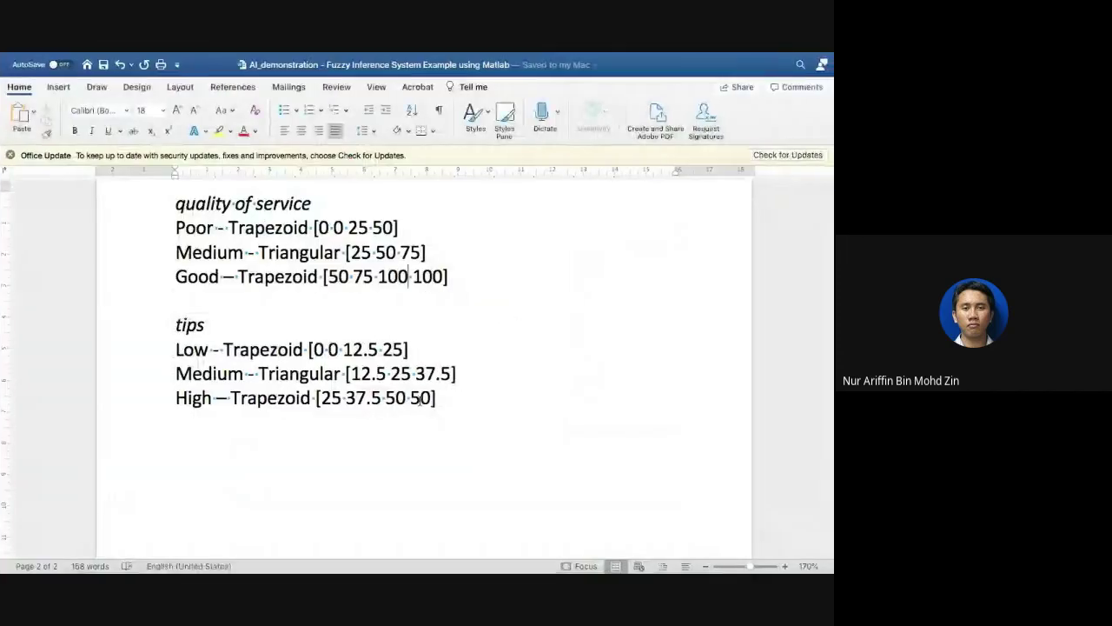
{"action": "key", "text": "ctrl+Left"}
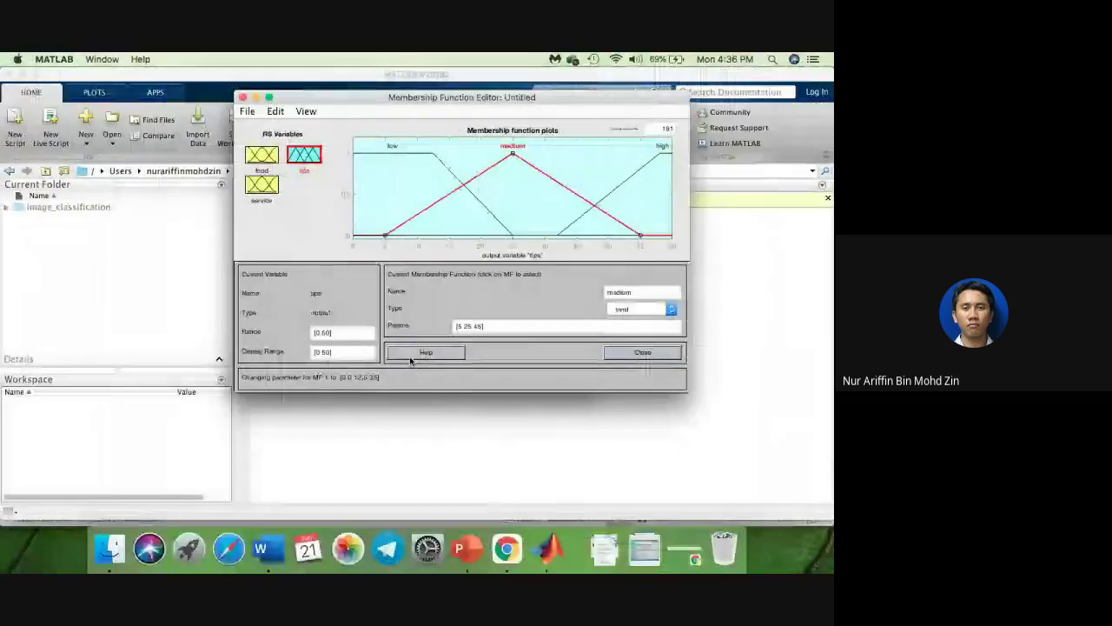
{"action": "left_click", "coordinate": [459, 325]}
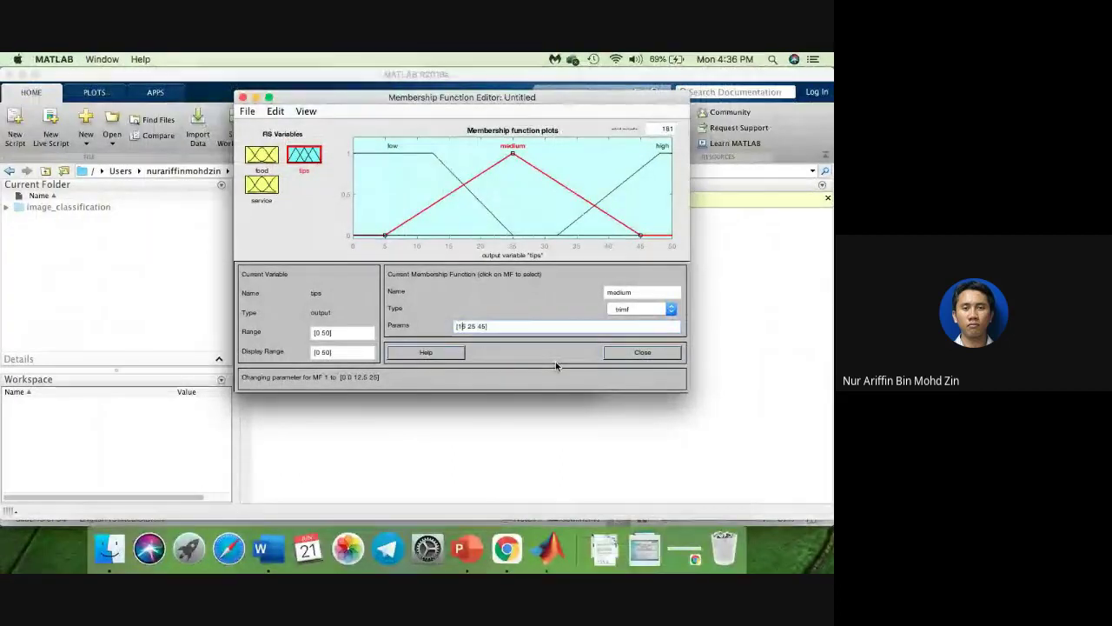
{"action": "type", "text": "12."}
{"action": "key", "text": "ctrl+Right"}
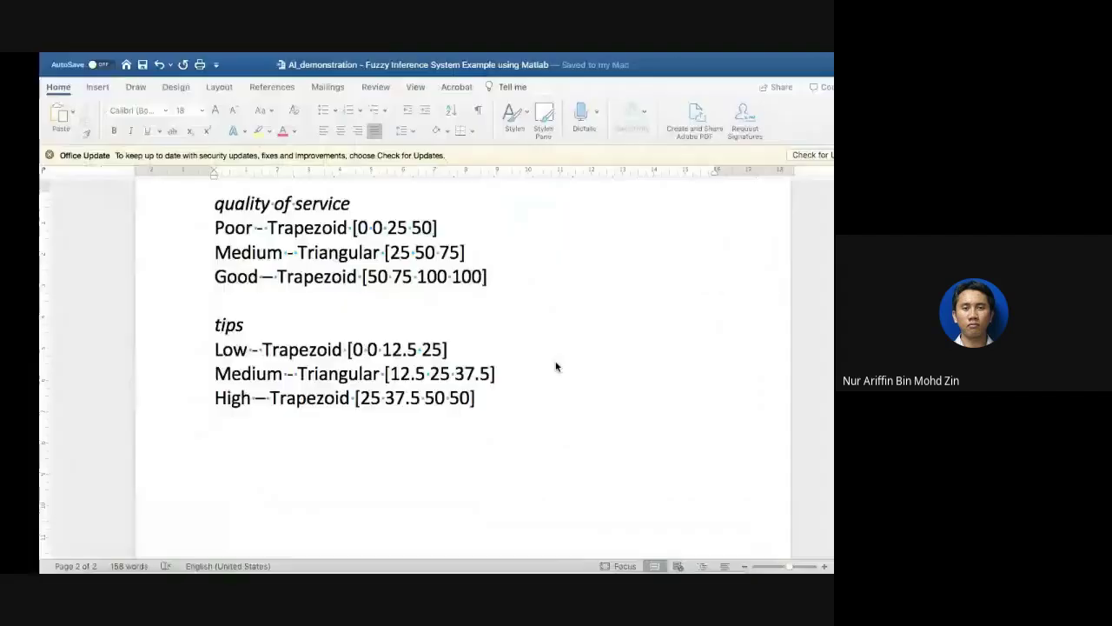
{"action": "key", "text": "ctrl+Left"}
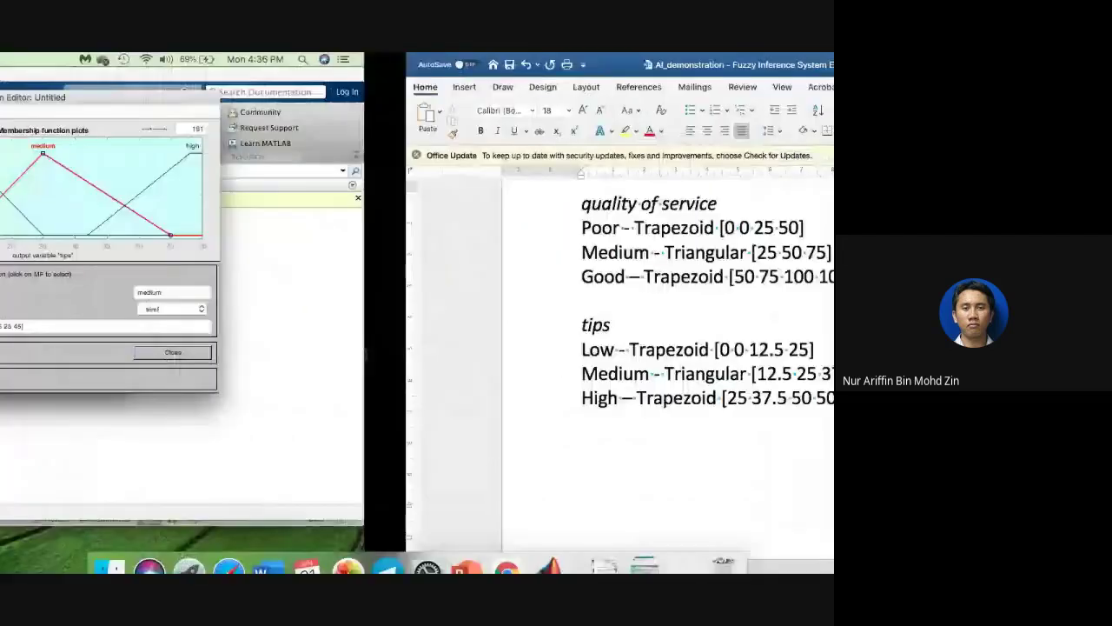
Step: Recheck the tips Medium values in the Word document and complete the medium function's parameters as [12.5 25 37.5]
{"action": "key", "text": "ctrl+Right"}
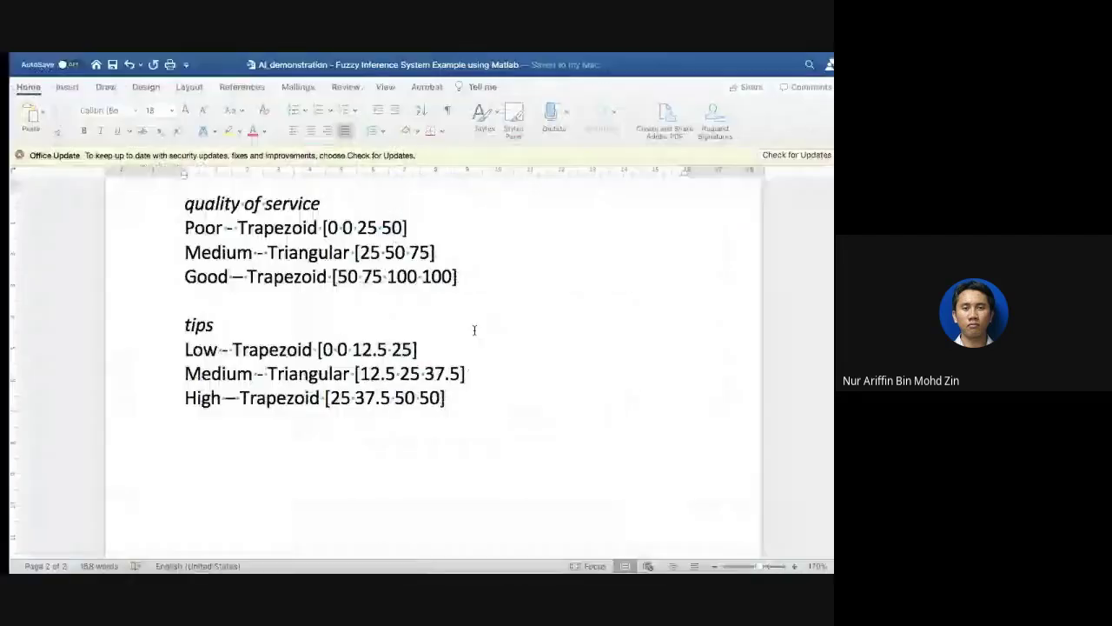
{"action": "key", "text": "ctrl+Left"}
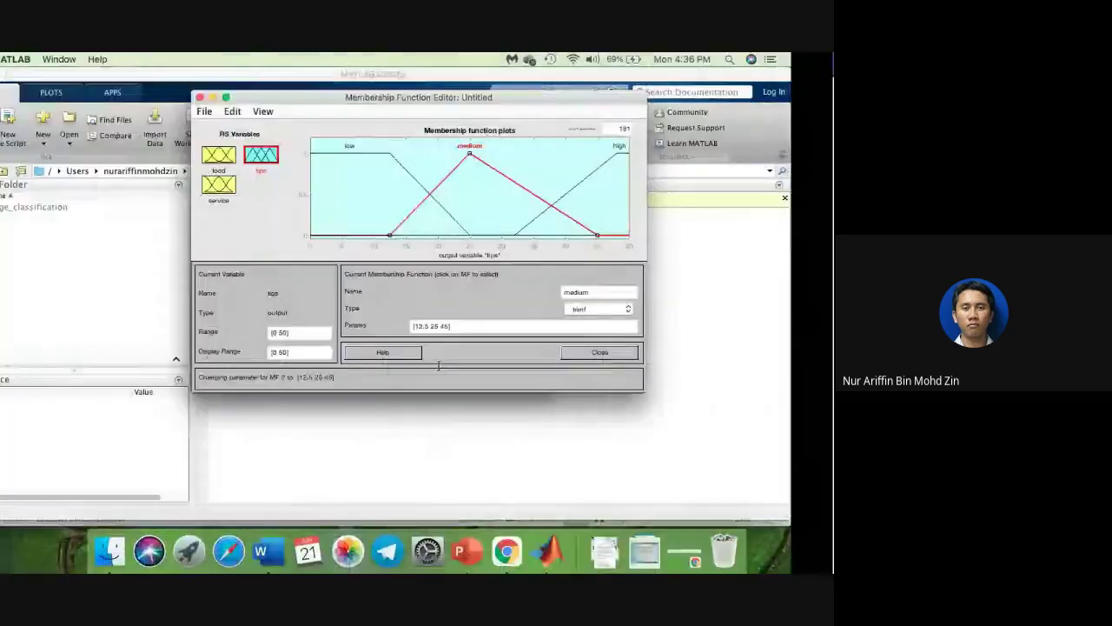
{"action": "left_click", "coordinate": [488, 325]}
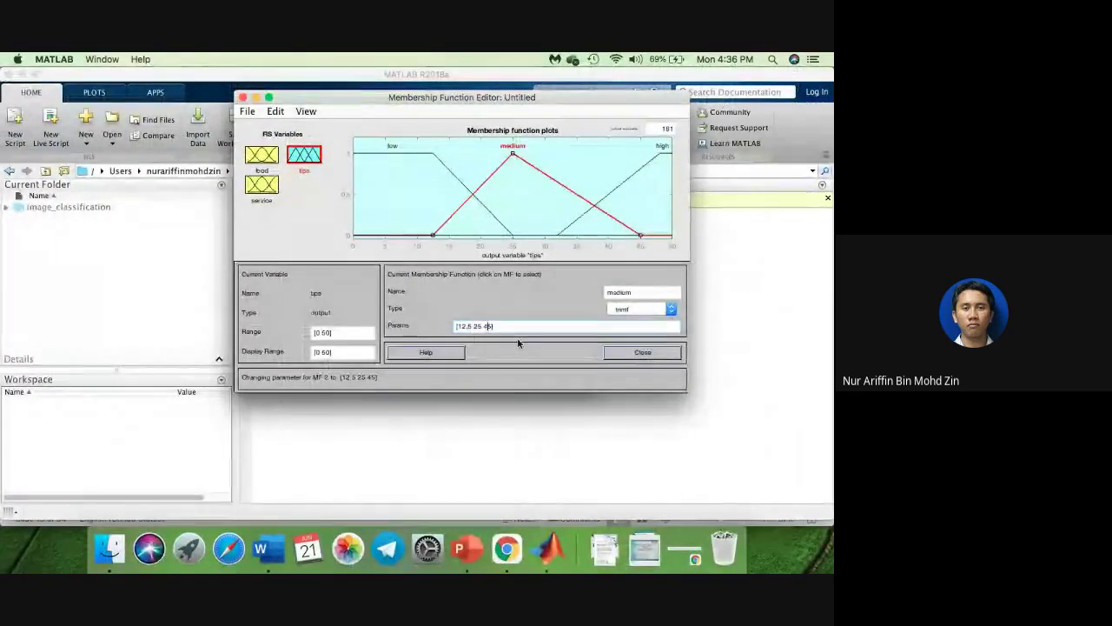
{"action": "key", "text": "BackSpace"}
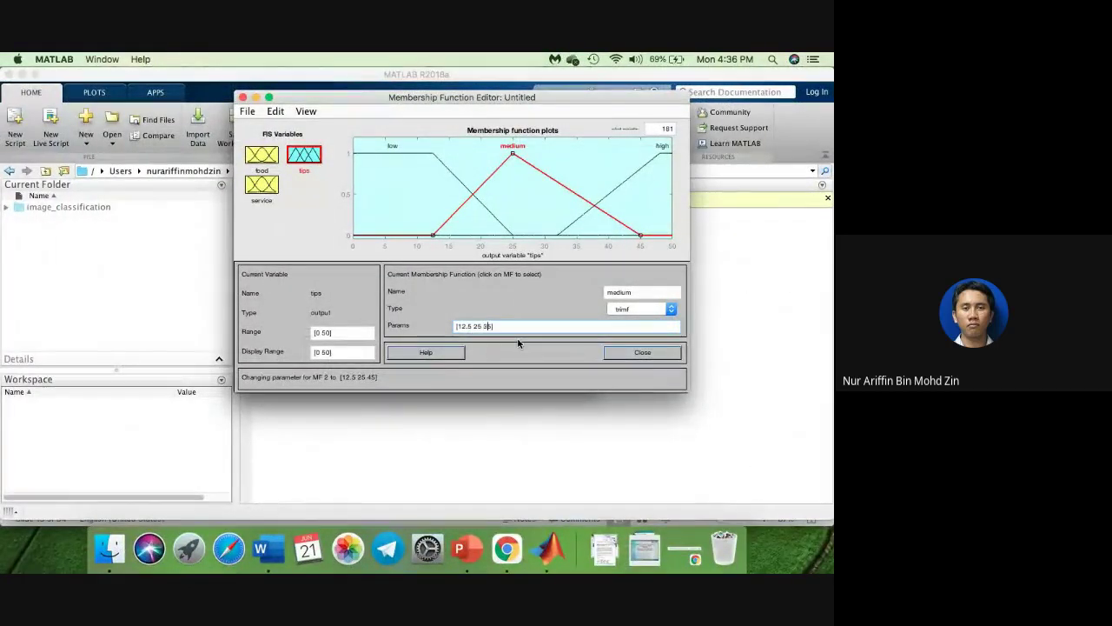
{"action": "key", "text": "Right"}
{"action": "key", "text": "Right"}
{"action": "type", "text": "7"}
{"action": "key", "text": "Return"}
Step: Check the tips High values in the Word document and set the first two parameters of tips' high function to 25 and 37.5
{"action": "left_click", "coordinate": [632, 181]}
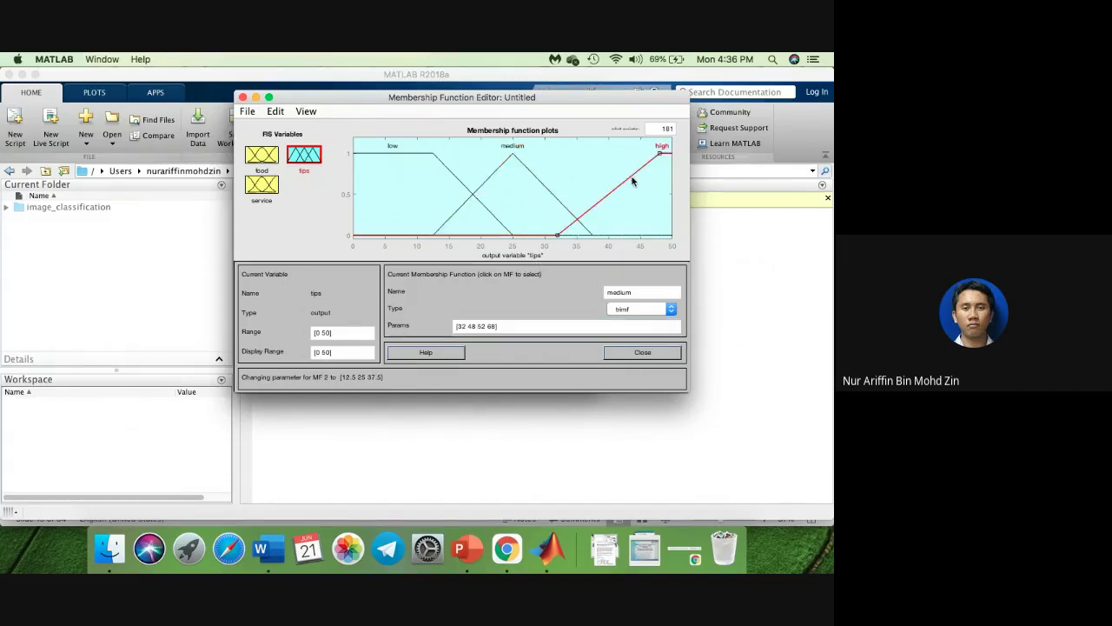
{"action": "key", "text": "ctrl+Right"}
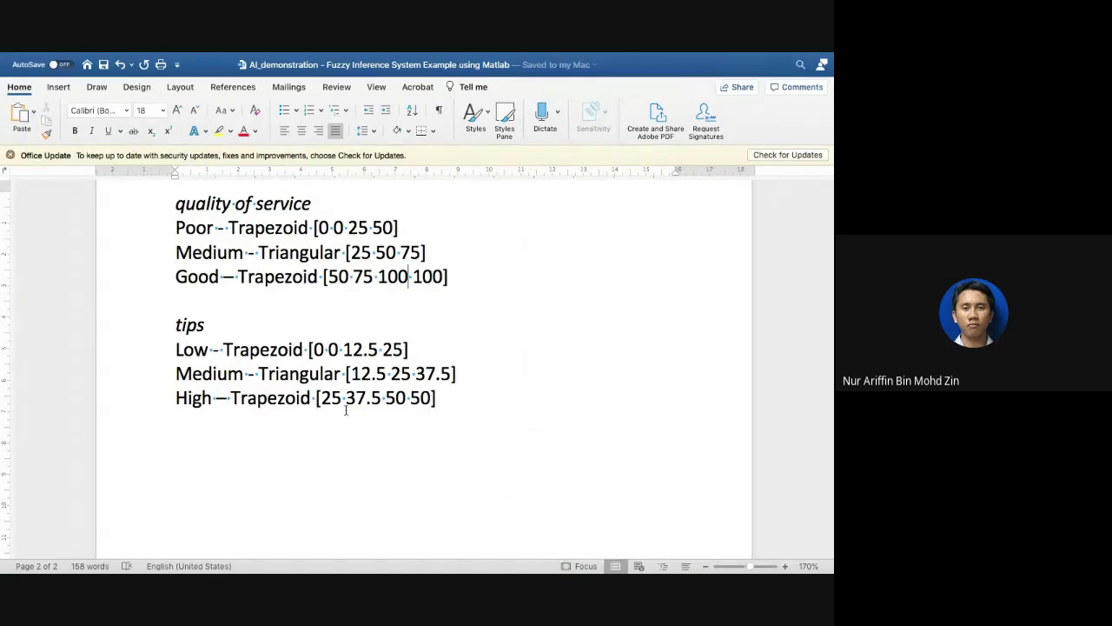
{"action": "key", "text": "ctrl+Left"}
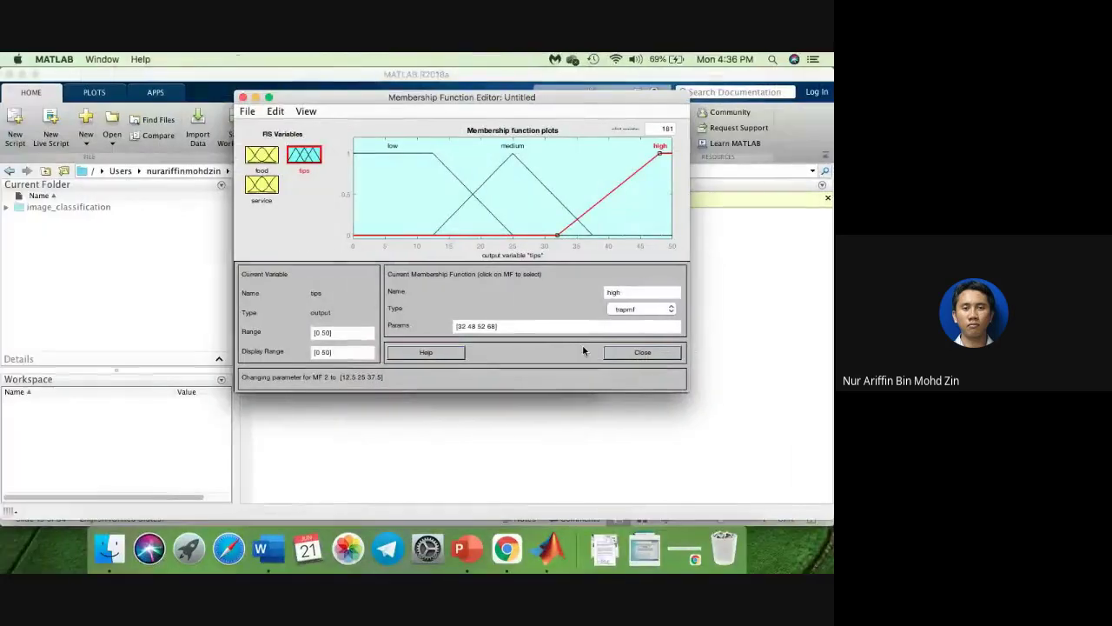
{"action": "left_click", "coordinate": [465, 327]}
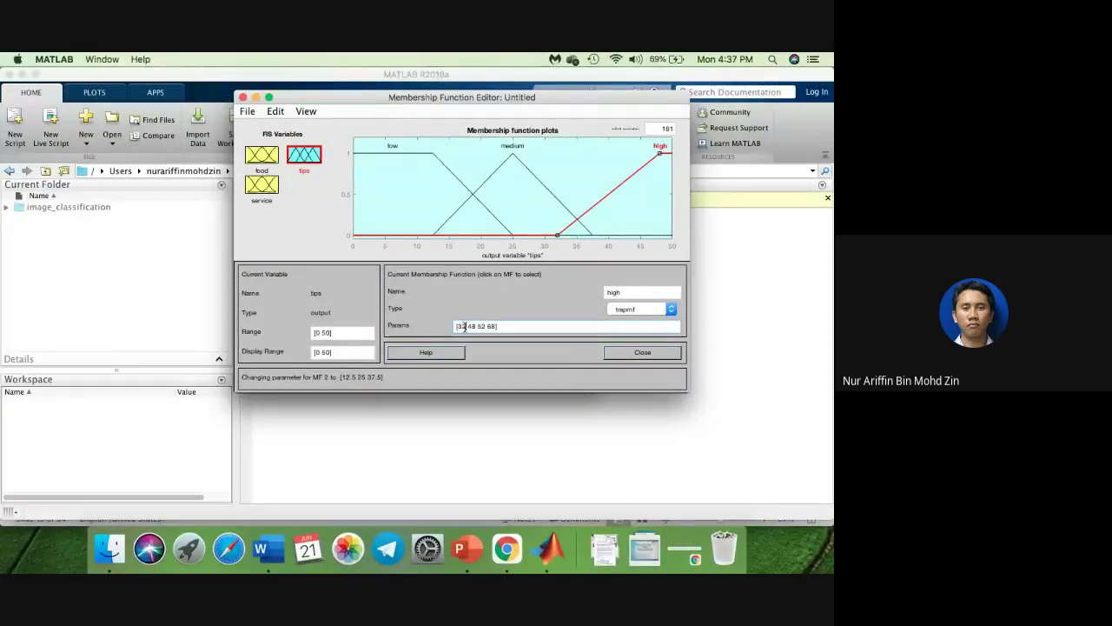
{"action": "key", "text": "BackSpace"}
{"action": "type", "text": "25"}
{"action": "key", "text": "BackSpace"}
{"action": "key", "text": "BackSpace"}
{"action": "type", "text": "37.5"}
{"action": "key", "text": "Return"}
Step: Recheck the tips High values in the Word document and set the high function's last two parameters to 50 and 50
{"action": "key", "text": "ctrl+Right"}
{"action": "key", "text": "ctrl+Left"}
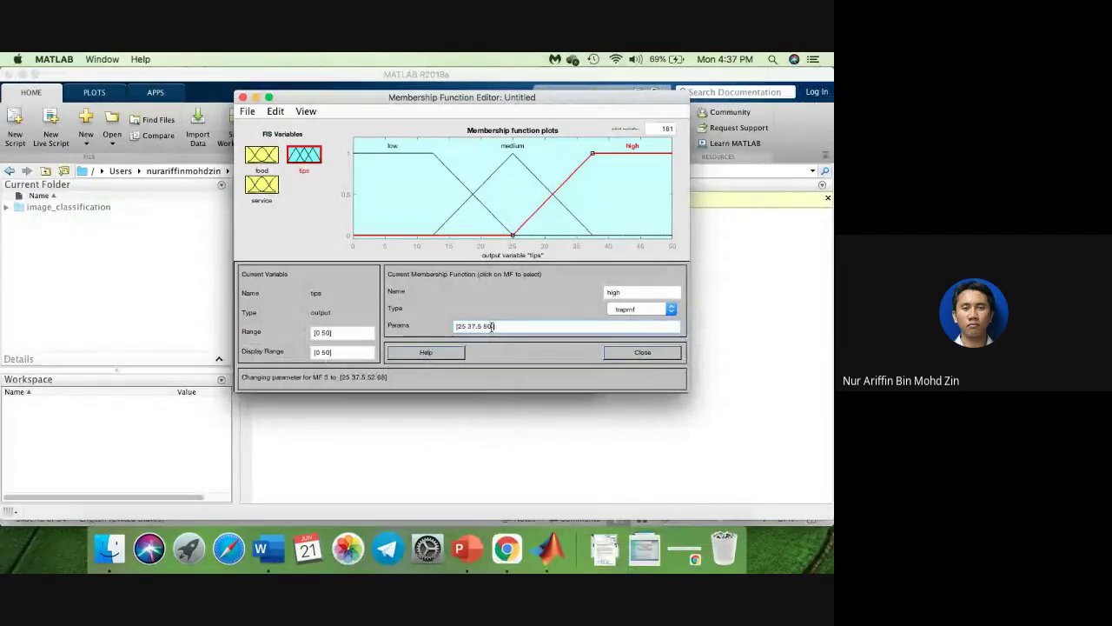
{"action": "type", "text": "0"}
{"action": "key", "text": "Return"}
Step: Review the membership function values in the Word document and the resulting plots of the food, service and tips variables
{"action": "key", "text": "ctrl+Right"}
{"action": "scroll", "coordinate": [233, 311], "scroll_direction": "up", "scroll_amount": 5}
{"action": "scroll", "coordinate": [233, 311], "scroll_direction": "up", "scroll_amount": 3}
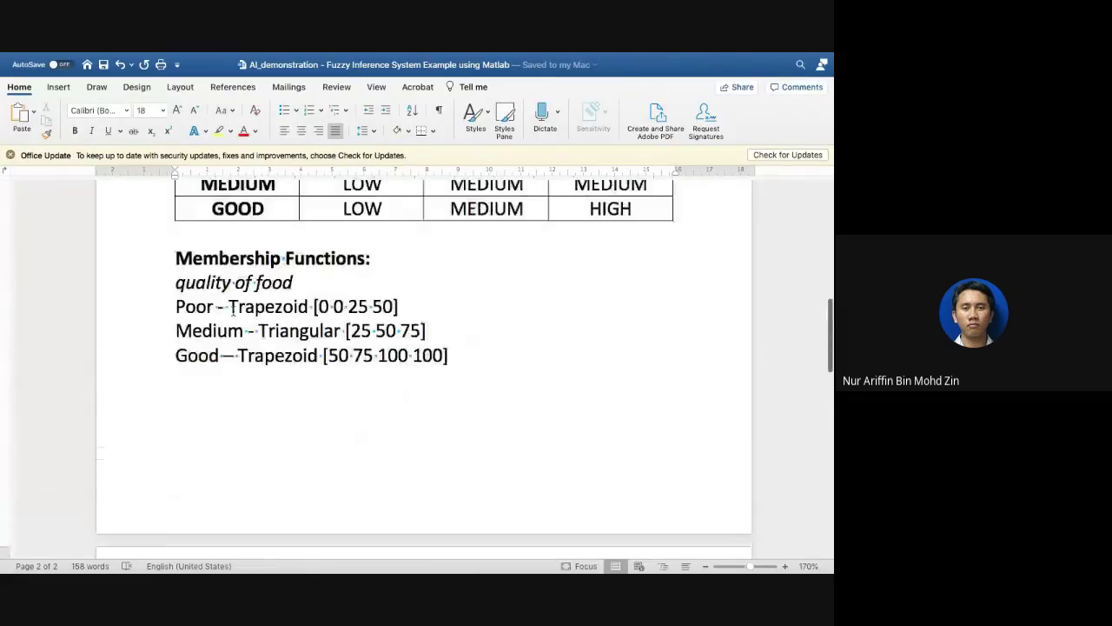
{"action": "scroll", "coordinate": [233, 311], "scroll_direction": "down", "scroll_amount": 4}
{"action": "key", "text": "ctrl+Left"}
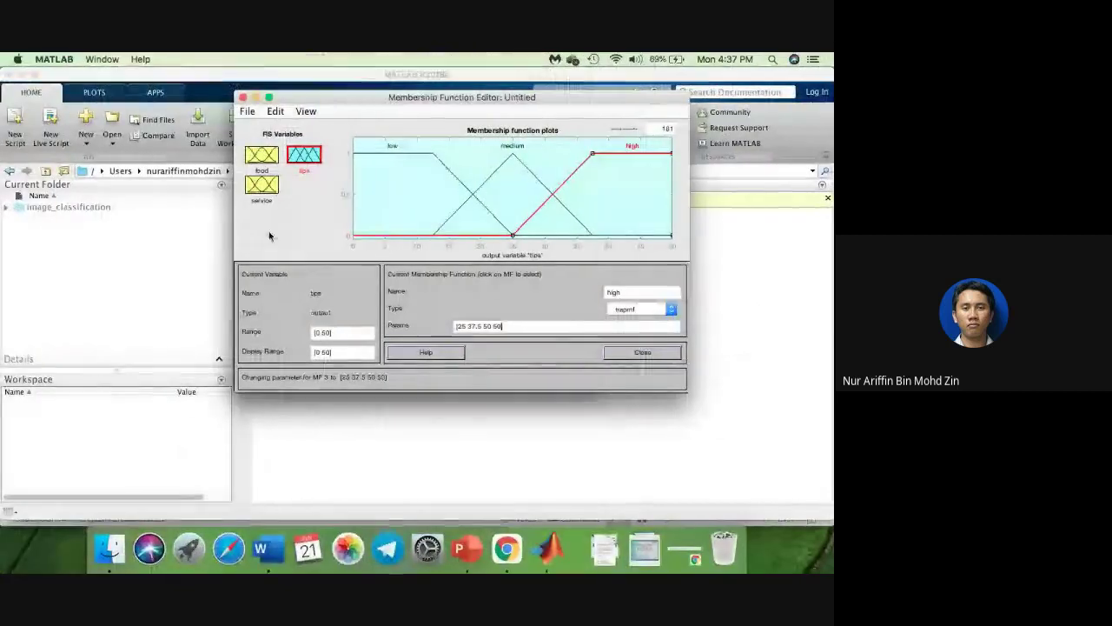
{"action": "left_click", "coordinate": [255, 155]}
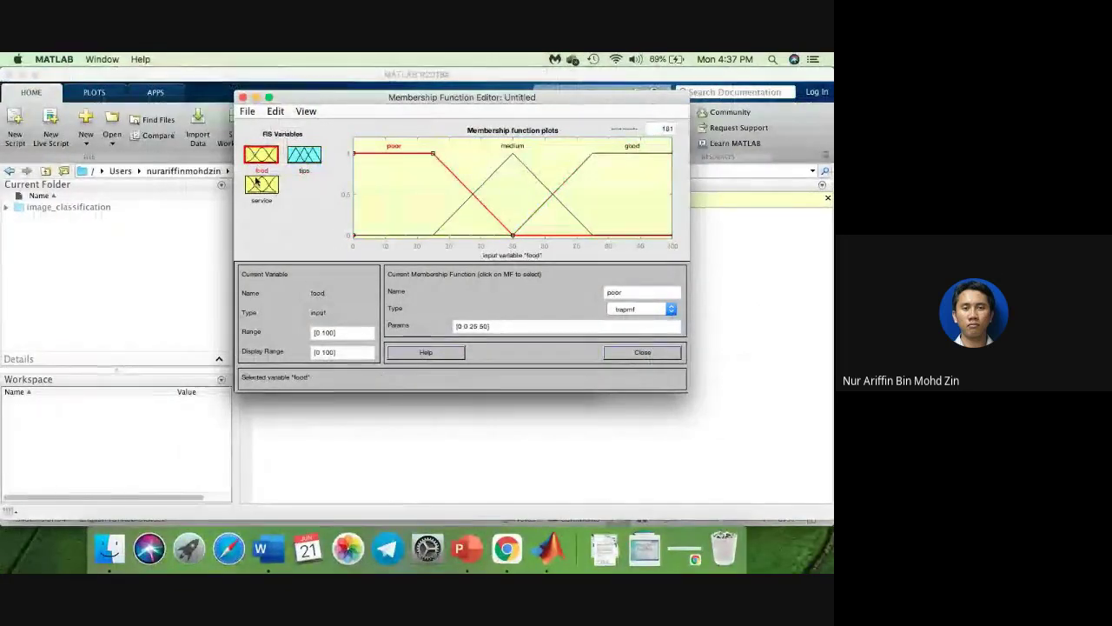
{"action": "left_click", "coordinate": [258, 185]}
{"action": "left_click", "coordinate": [266, 154]}
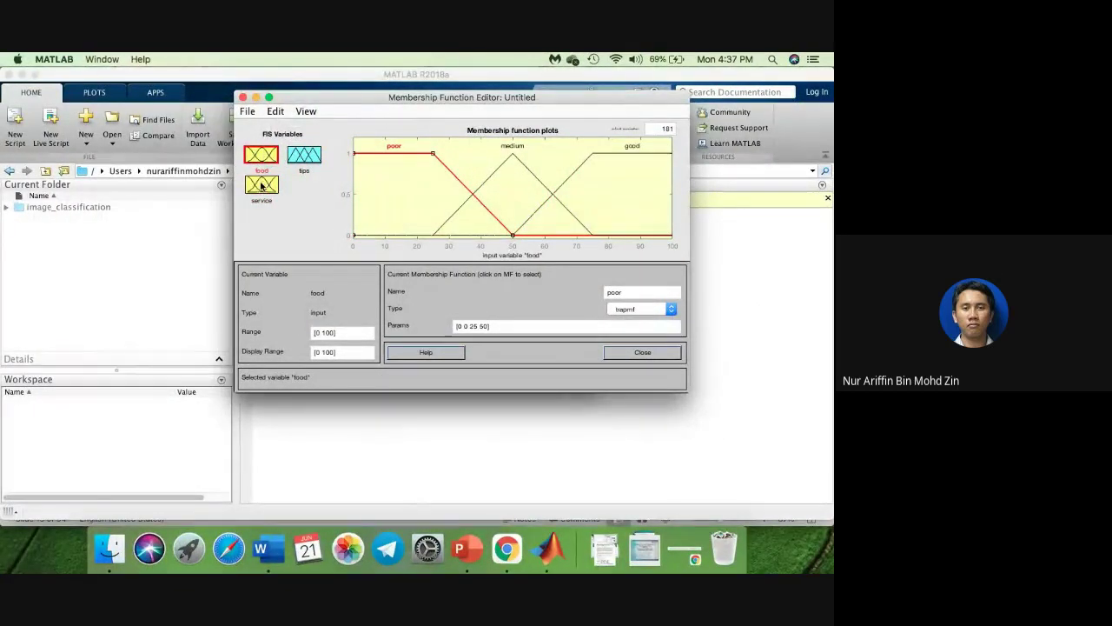
{"action": "left_click", "coordinate": [259, 184]}
{"action": "left_click", "coordinate": [305, 155]}
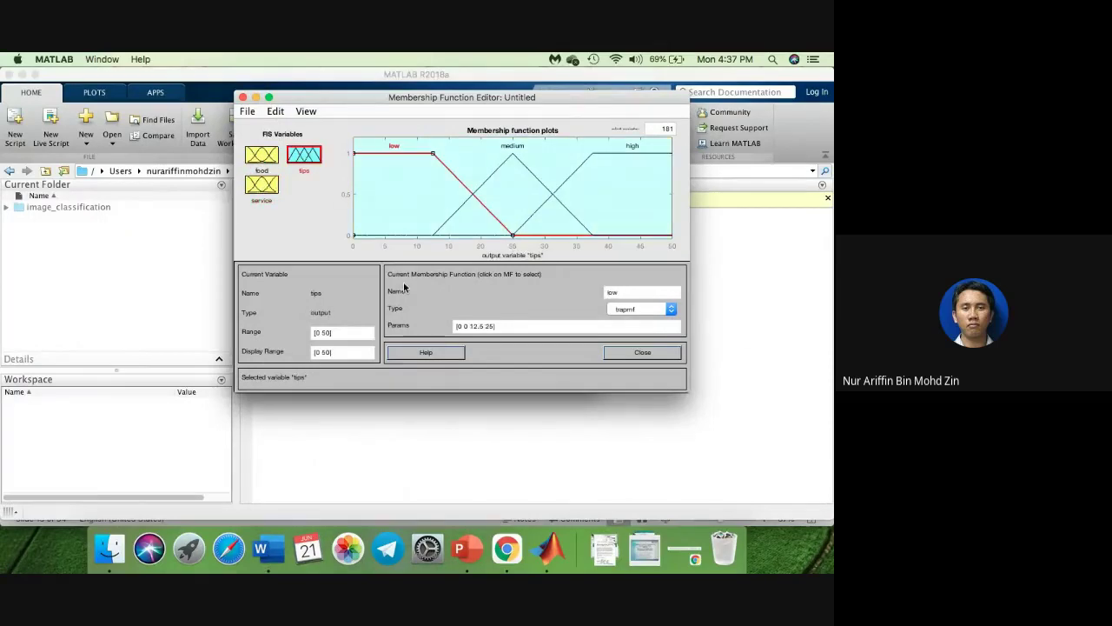
Step: Examine the Rules table for food and service in the Word document, then return to the Membership Function Editor
{"action": "key", "text": "ctrl+Right"}
{"action": "scroll", "coordinate": [338, 519], "scroll_direction": "up", "scroll_amount": 6}
{"action": "scroll", "coordinate": [337, 523], "scroll_direction": "down", "scroll_amount": 1}
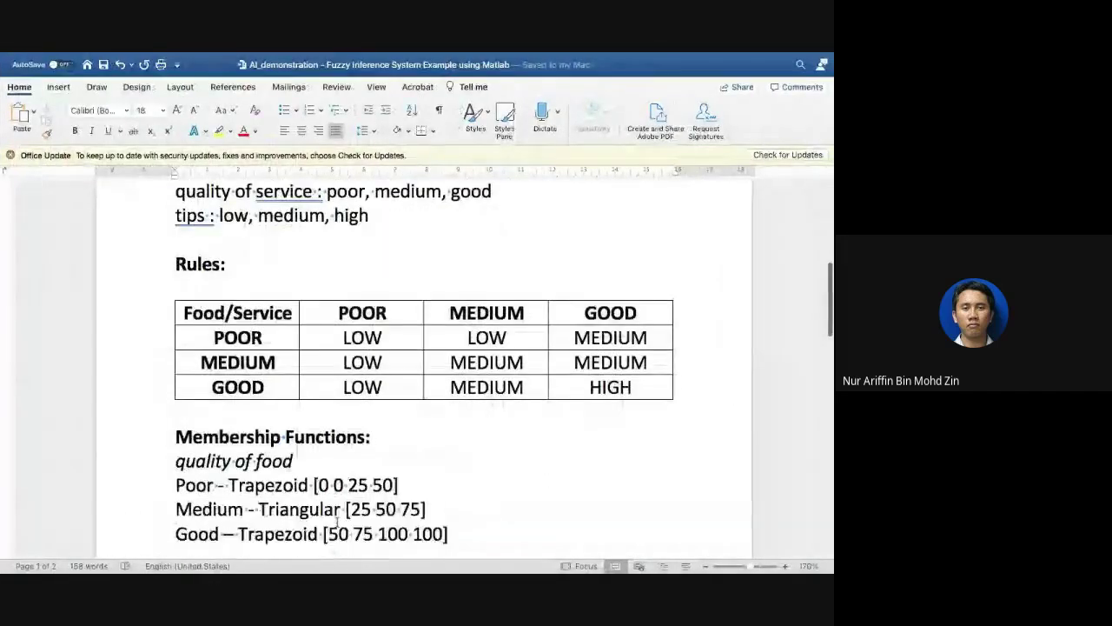
{"action": "scroll", "coordinate": [337, 521], "scroll_direction": "down", "scroll_amount": 1}
{"action": "right_click", "coordinate": [336, 522]}
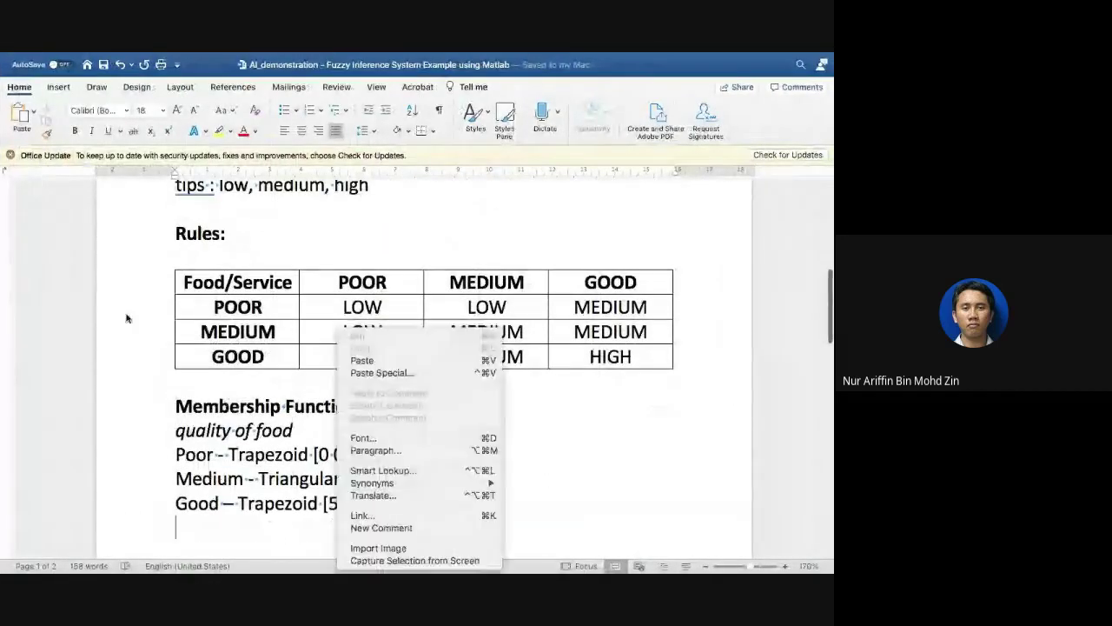
{"action": "left_click", "coordinate": [201, 296]}
{"action": "left_click", "coordinate": [169, 265]}
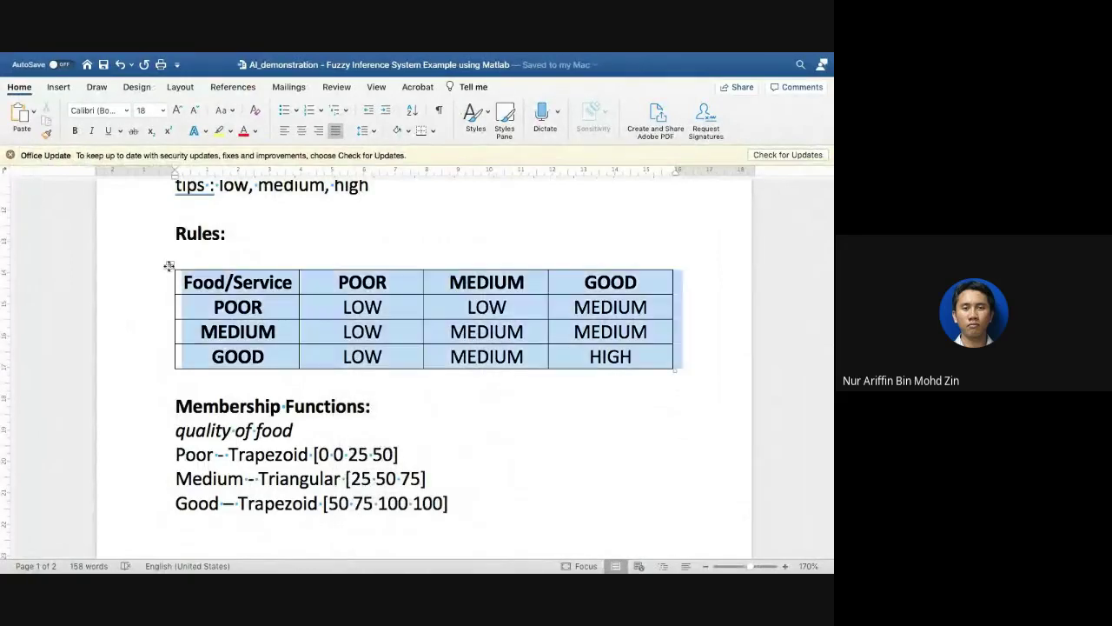
{"action": "key", "text": "ctrl+Left"}
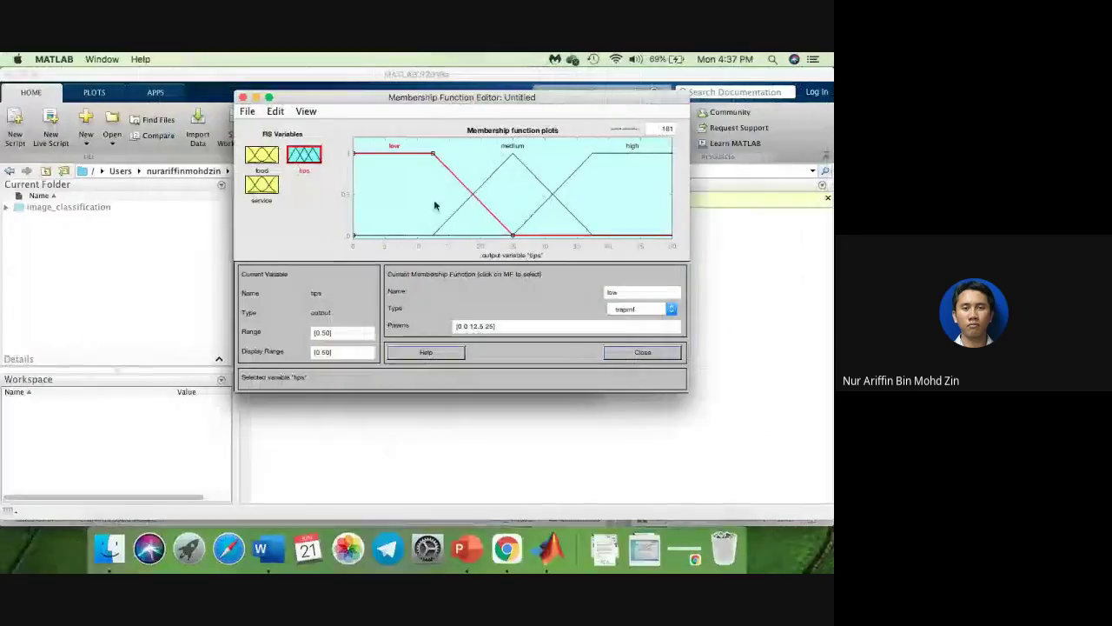
{"action": "left_click", "coordinate": [276, 113]}
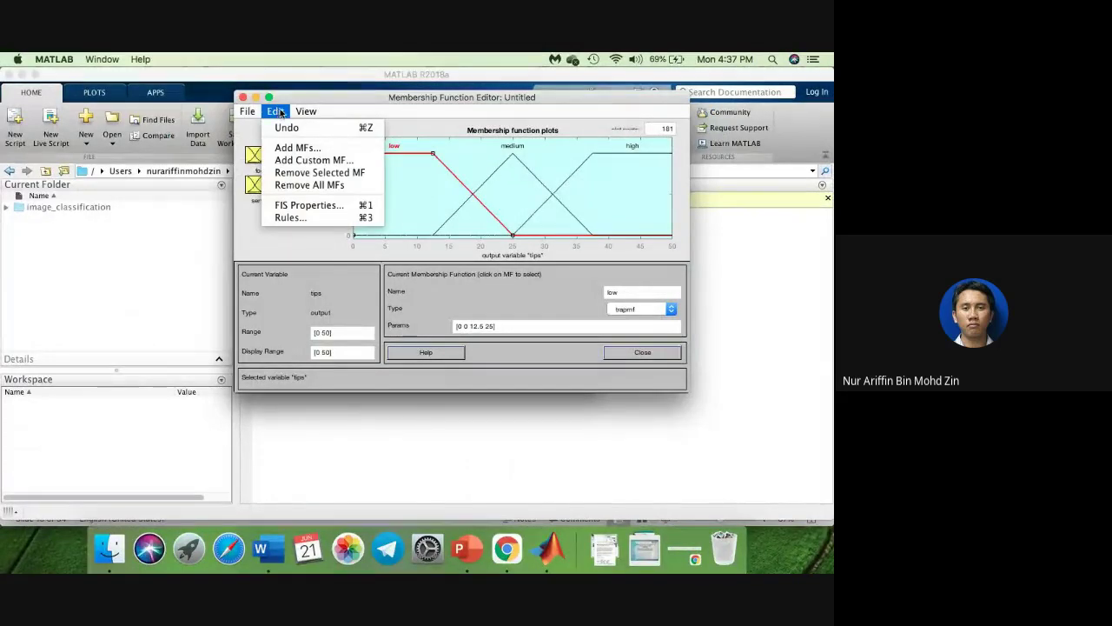
{"action": "left_click", "coordinate": [301, 218]}
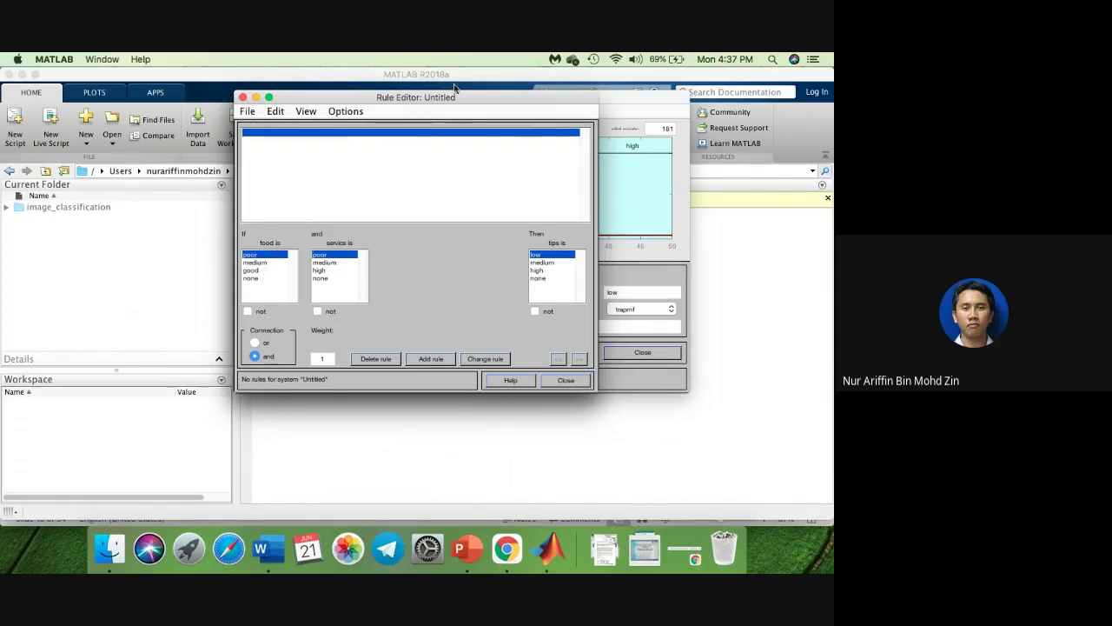
{"action": "left_click", "coordinate": [572, 382]}
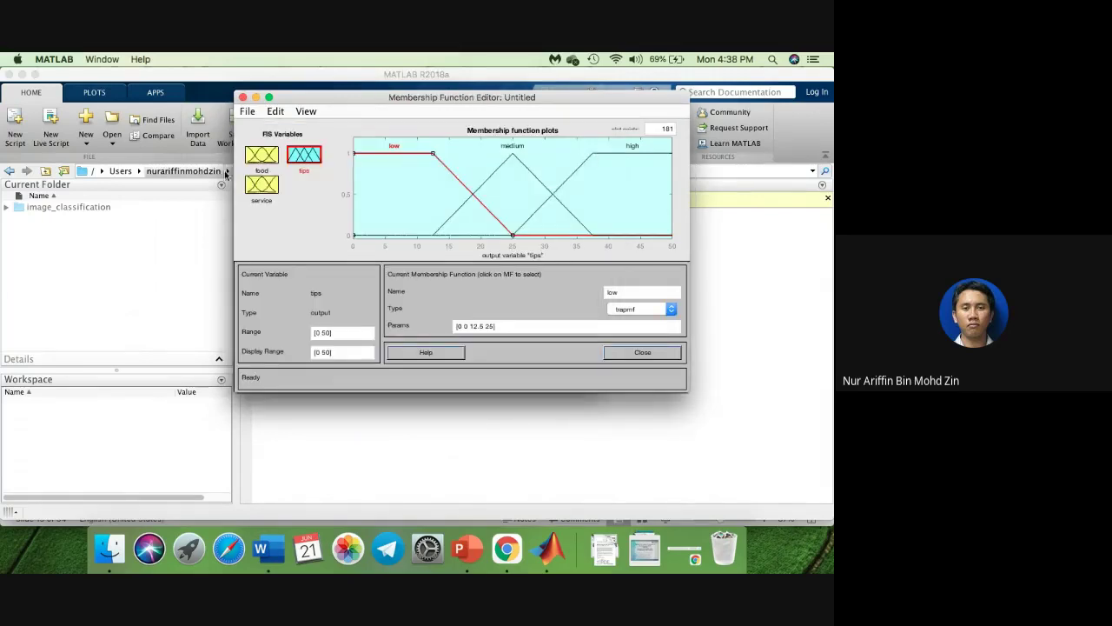
Step: Select the food variable and open the Rule Editor for the fuzzy system
{"action": "left_click", "coordinate": [249, 158]}
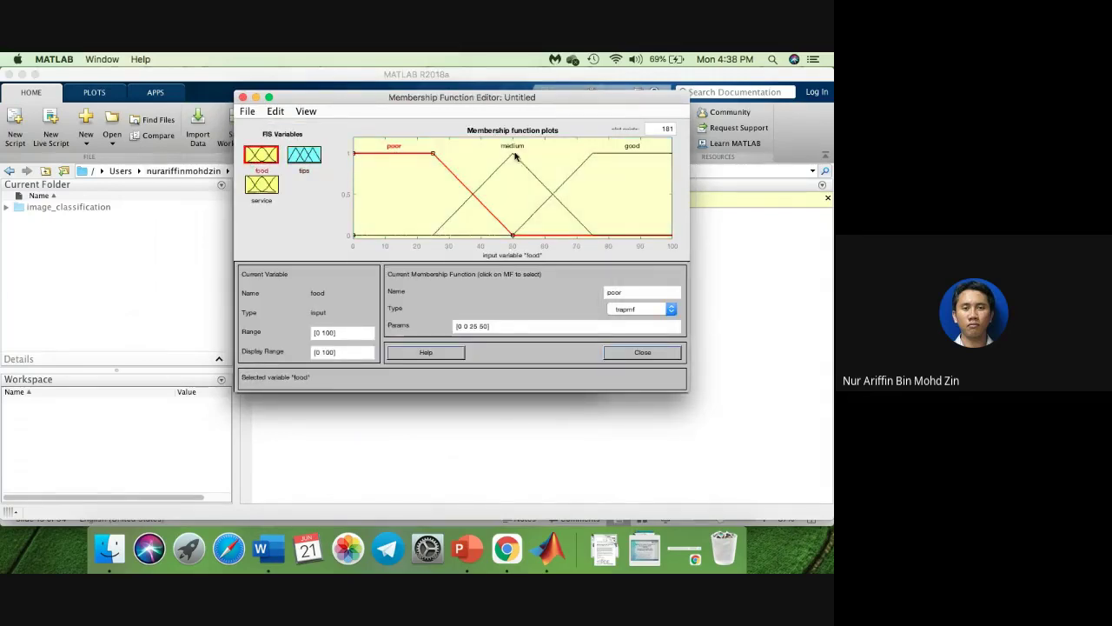
{"action": "left_click", "coordinate": [275, 111]}
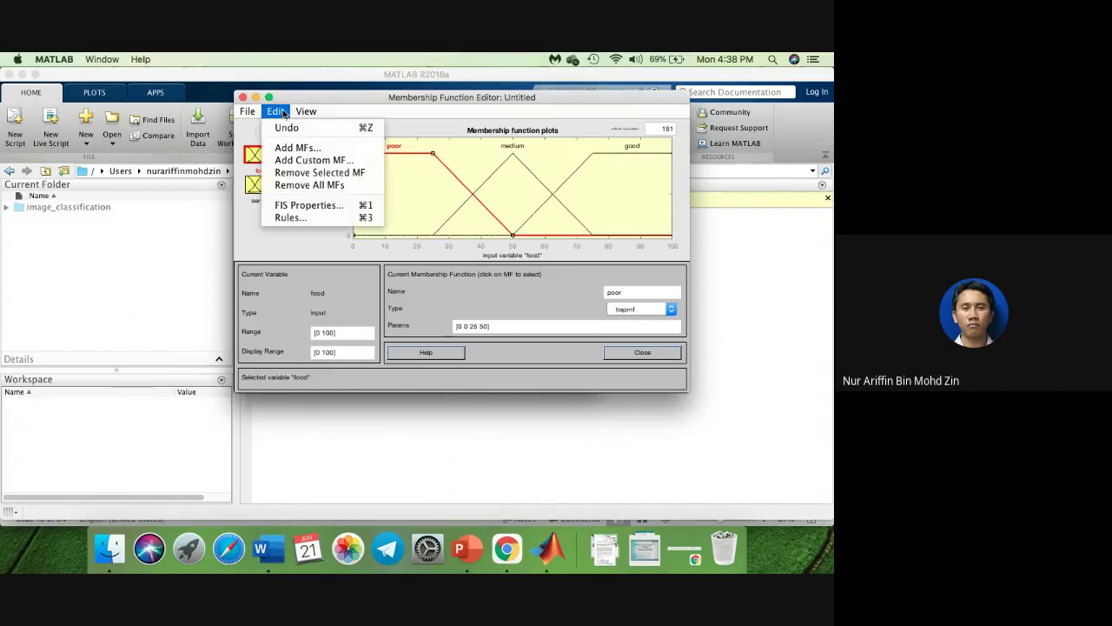
{"action": "left_click", "coordinate": [288, 218]}
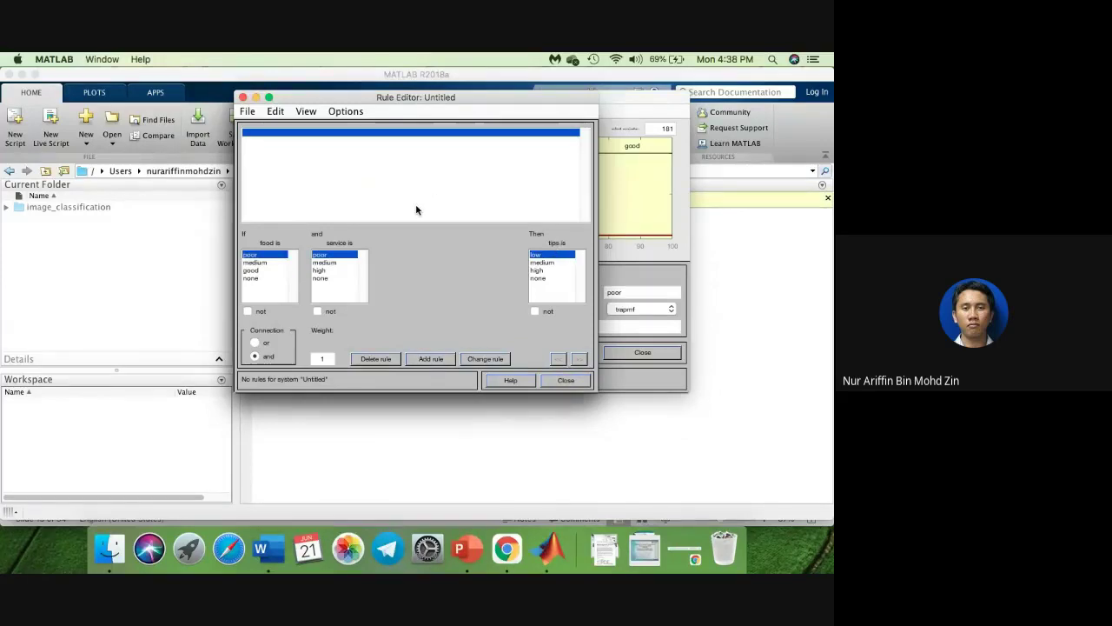
Step: Following the Word rules table, add the rule food poor and service poor gives tips low, and enlarge the Rule Editor window
{"action": "key", "text": "ctrl+Right"}
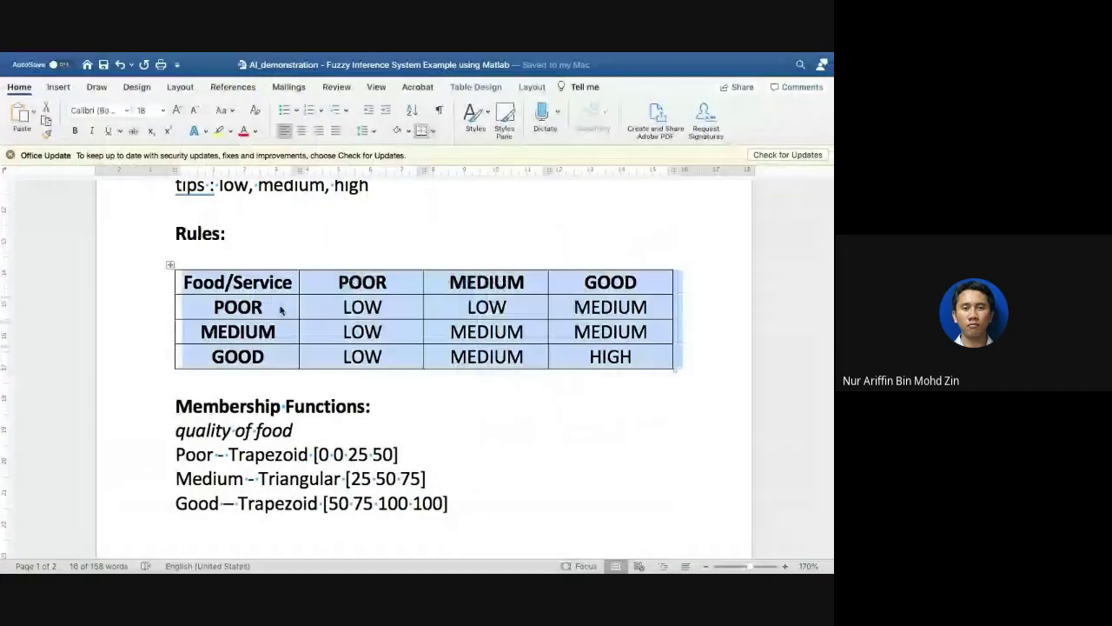
{"action": "left_click", "coordinate": [366, 308]}
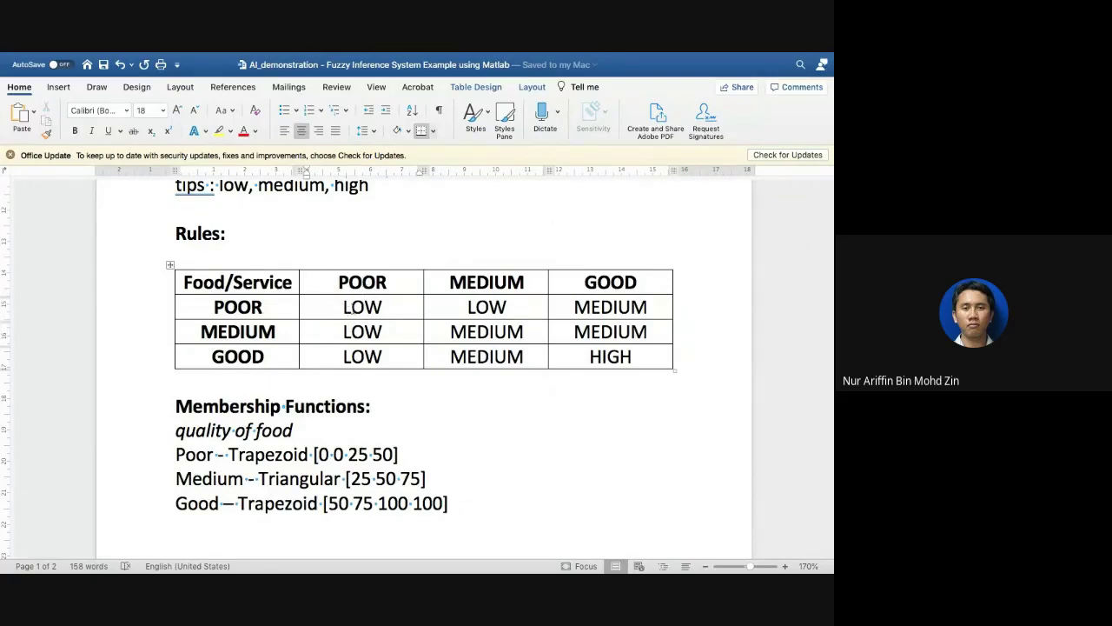
{"action": "key", "text": "ctrl+Left"}
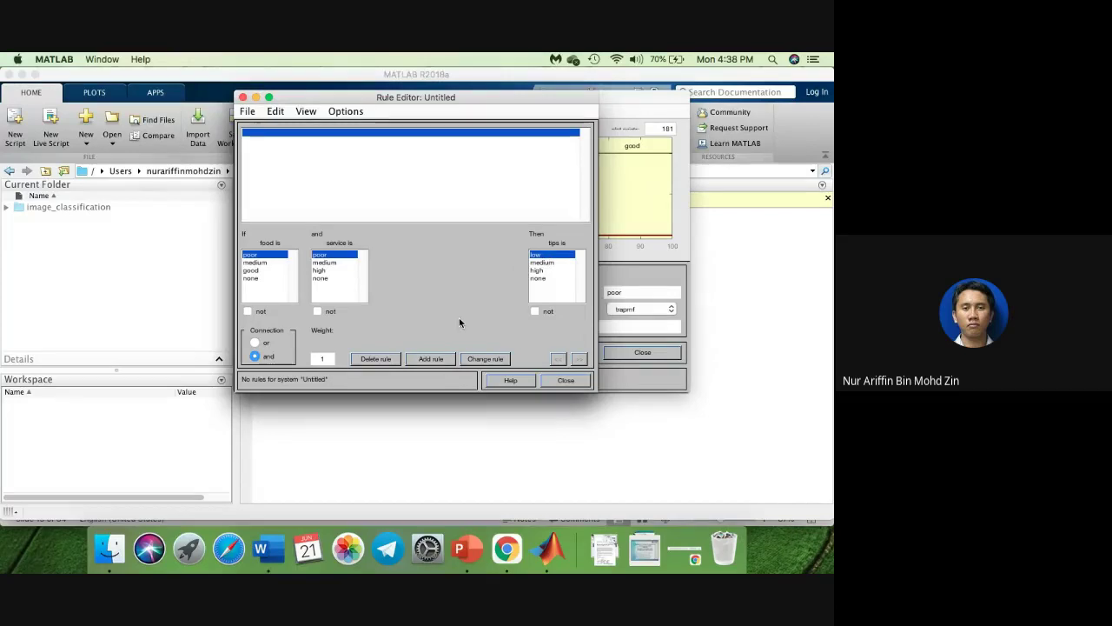
{"action": "left_click", "coordinate": [432, 359]}
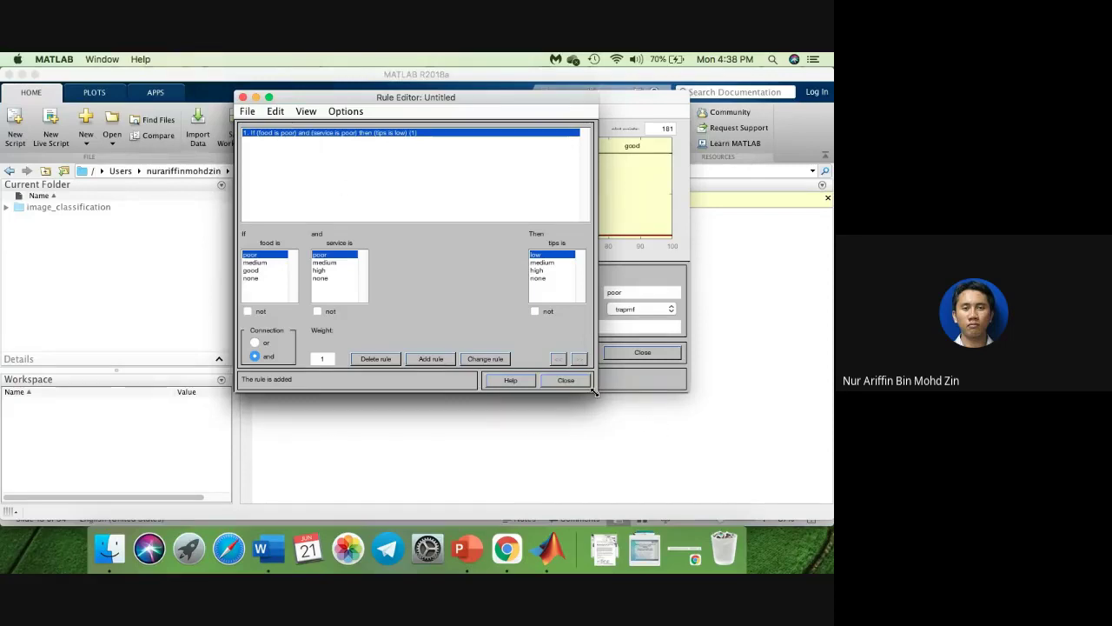
{"action": "left_click_drag", "start_coordinate": [596, 393], "coordinate": [697, 492]}
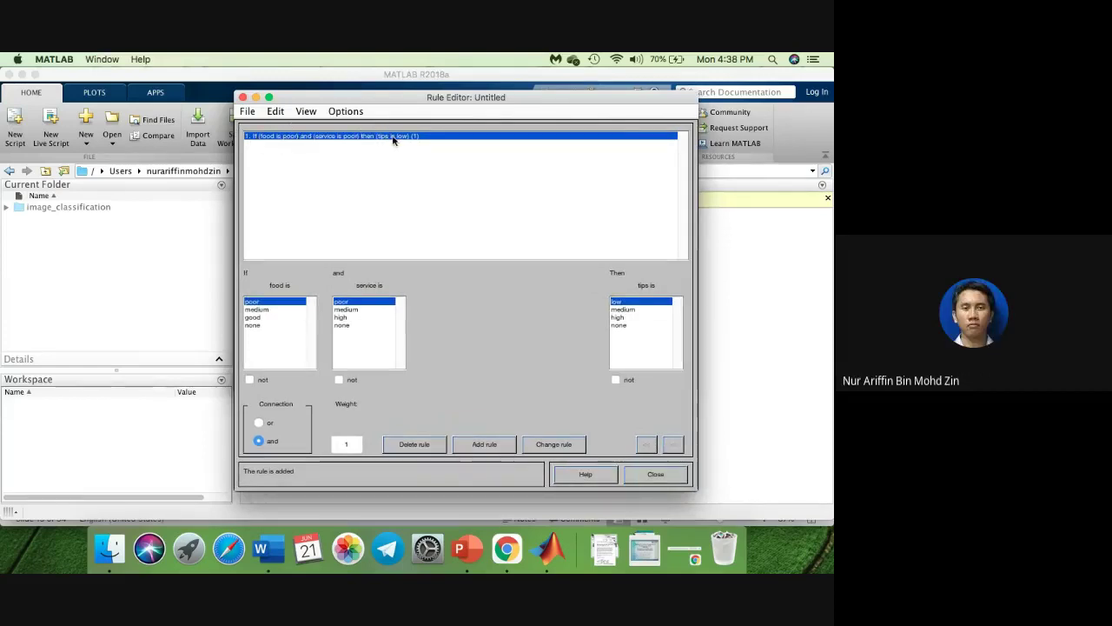
Step: Following the Word rules table, add the rule food poor and service medium gives tips low
{"action": "key", "text": "ctrl+Right"}
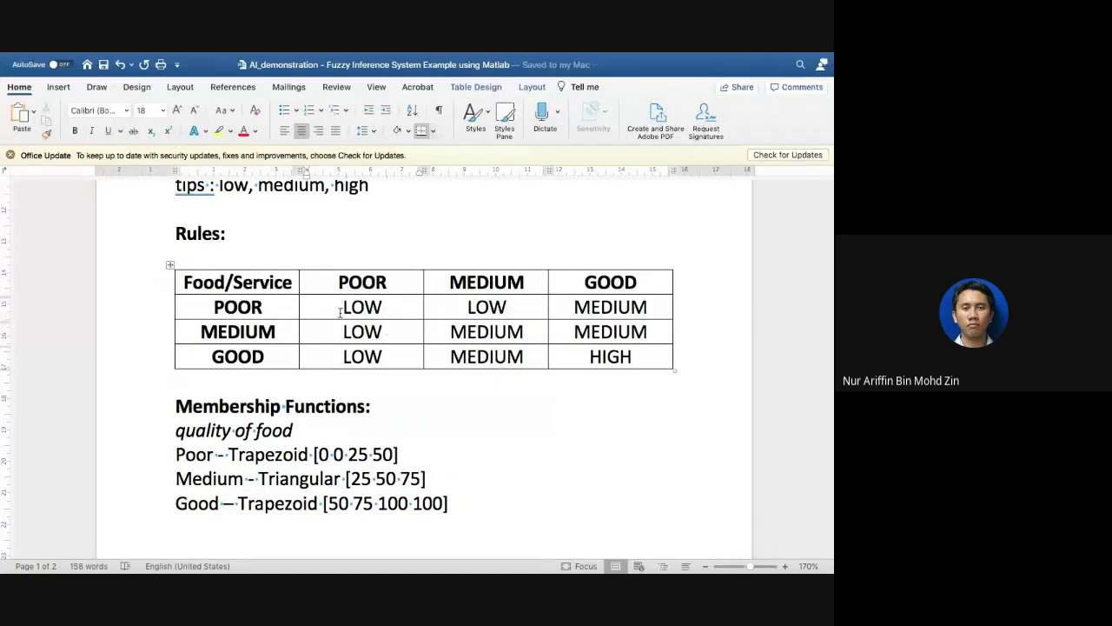
{"action": "left_click", "coordinate": [467, 306]}
{"action": "key", "text": "ctrl+Left"}
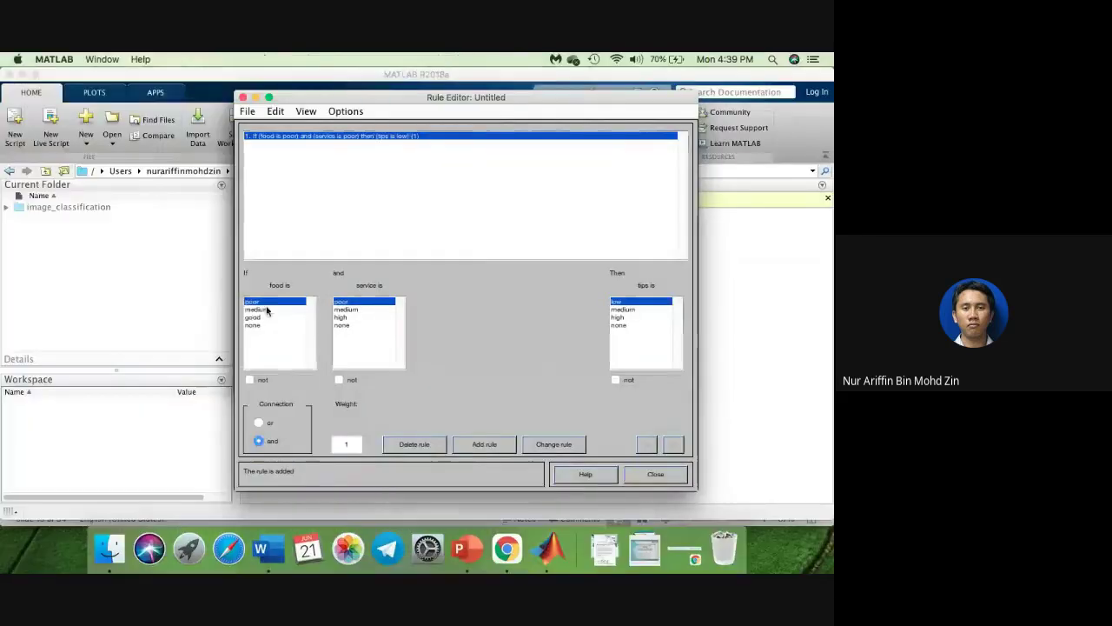
{"action": "left_click", "coordinate": [344, 309]}
{"action": "key", "text": "ctrl+Right"}
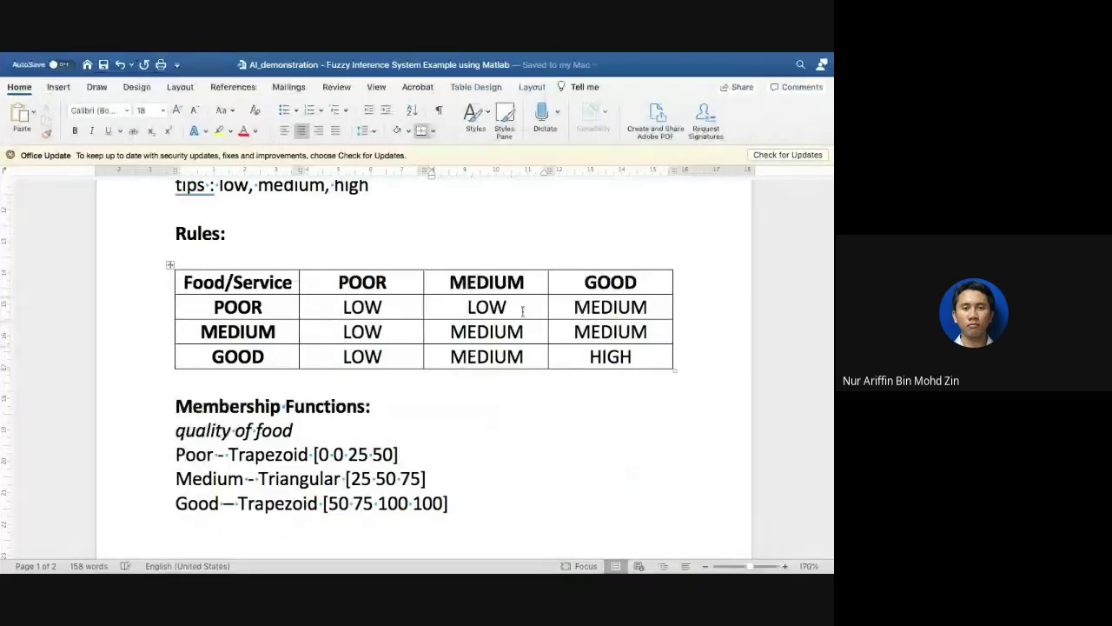
{"action": "key", "text": "ctrl+Left"}
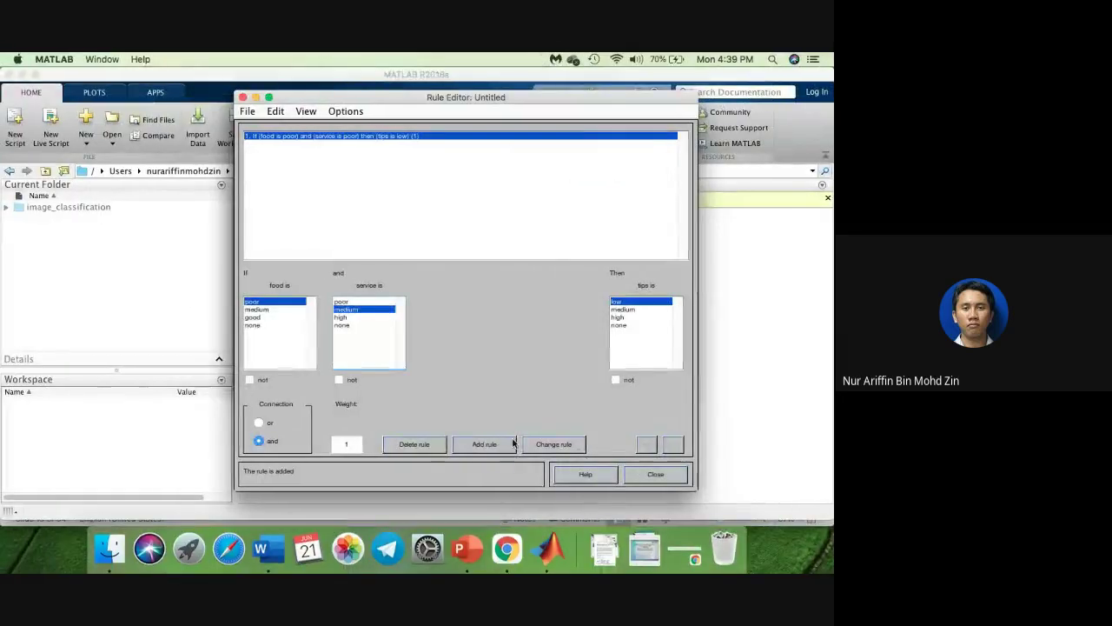
{"action": "left_click", "coordinate": [495, 445]}
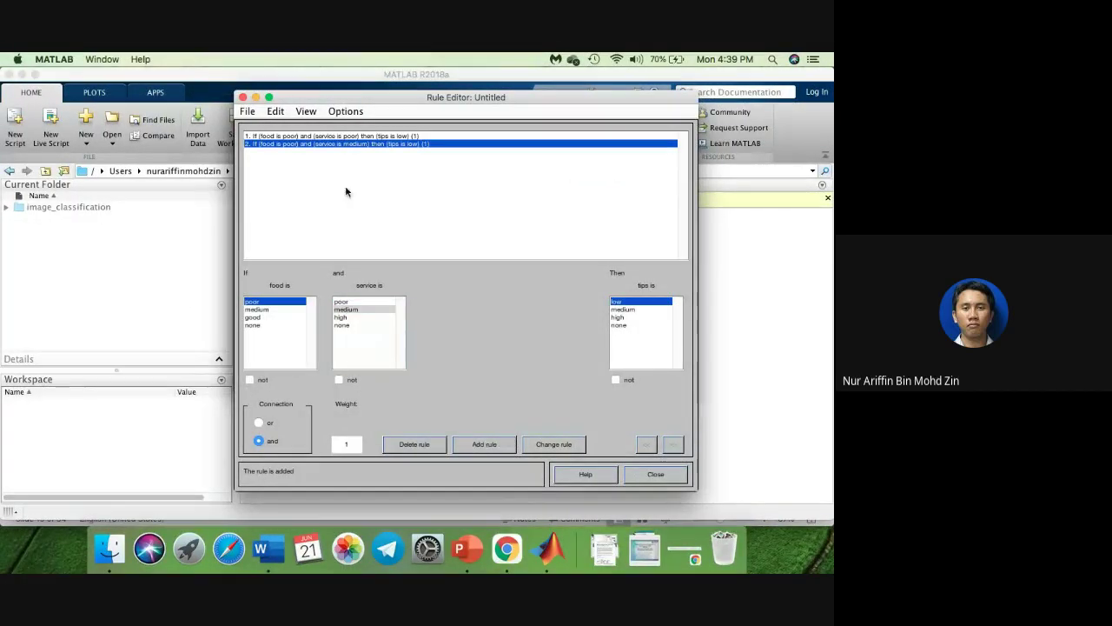
Step: Compare the service terms offered in the Rule Editor with the service headings of the Word rules table
{"action": "key", "text": "ctrl+Right"}
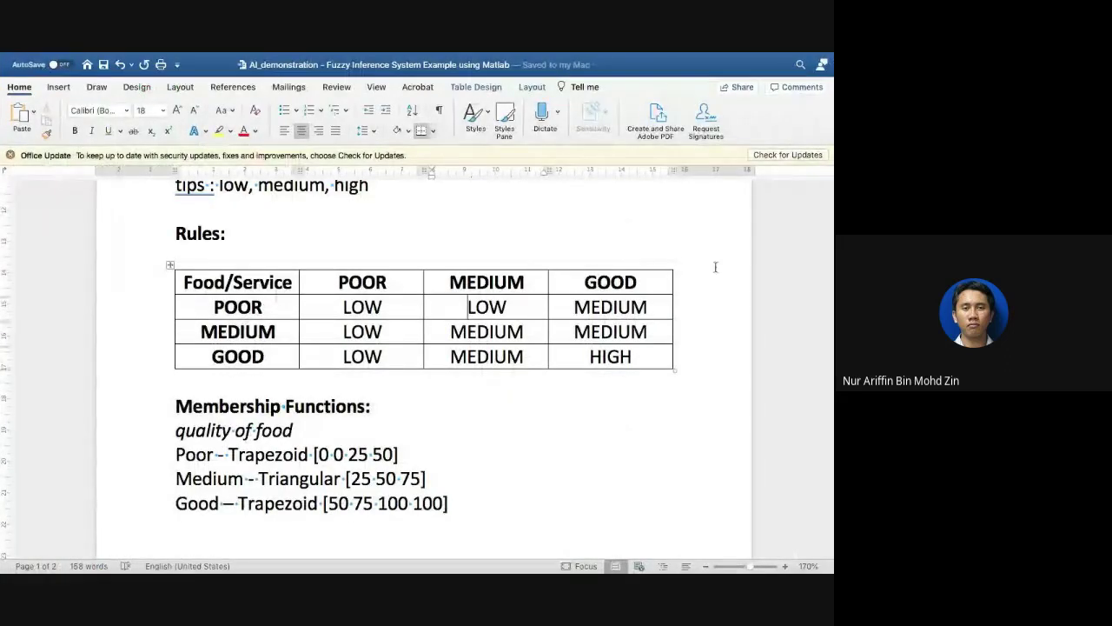
{"action": "key", "text": "ctrl+Left"}
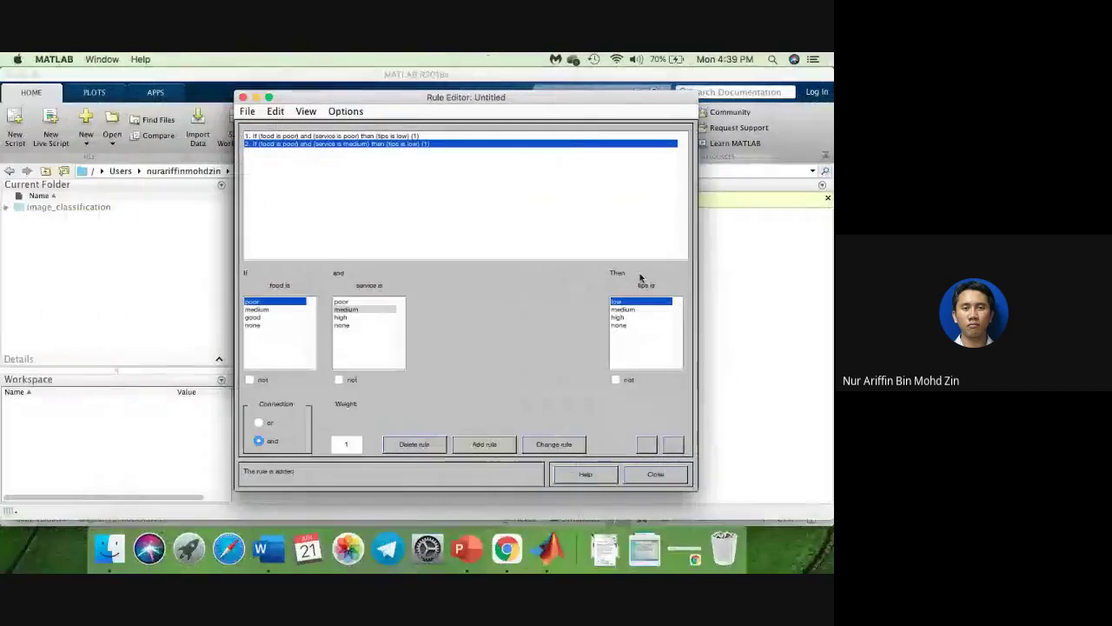
{"action": "key", "text": "ctrl+Right"}
{"action": "key", "text": "ctrl+Left"}
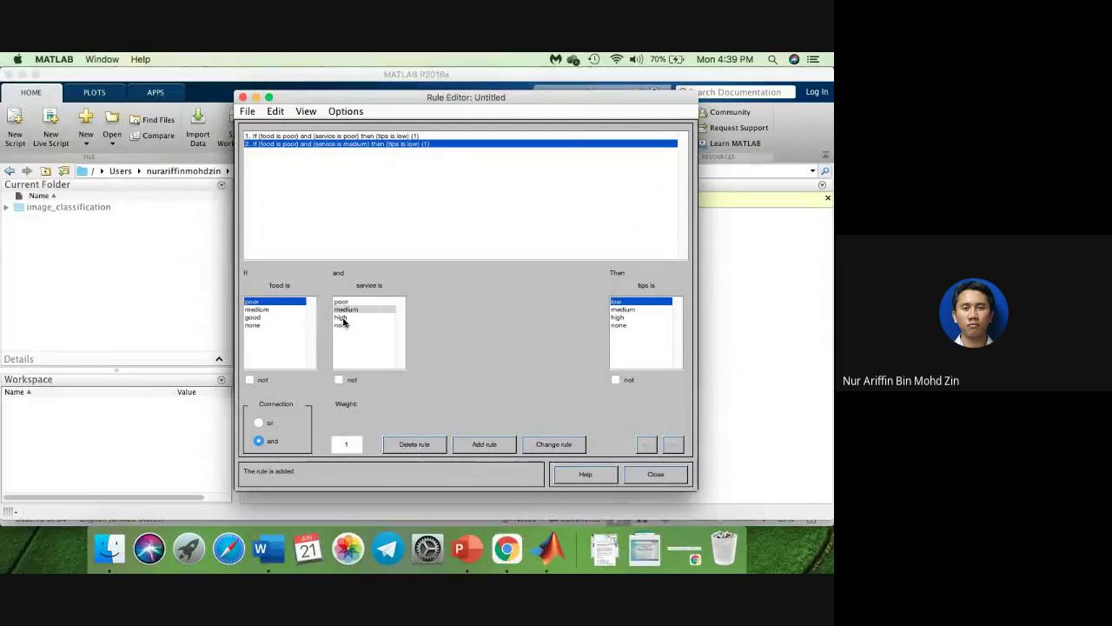
{"action": "left_click", "coordinate": [341, 318]}
{"action": "key", "text": "ctrl+Right"}
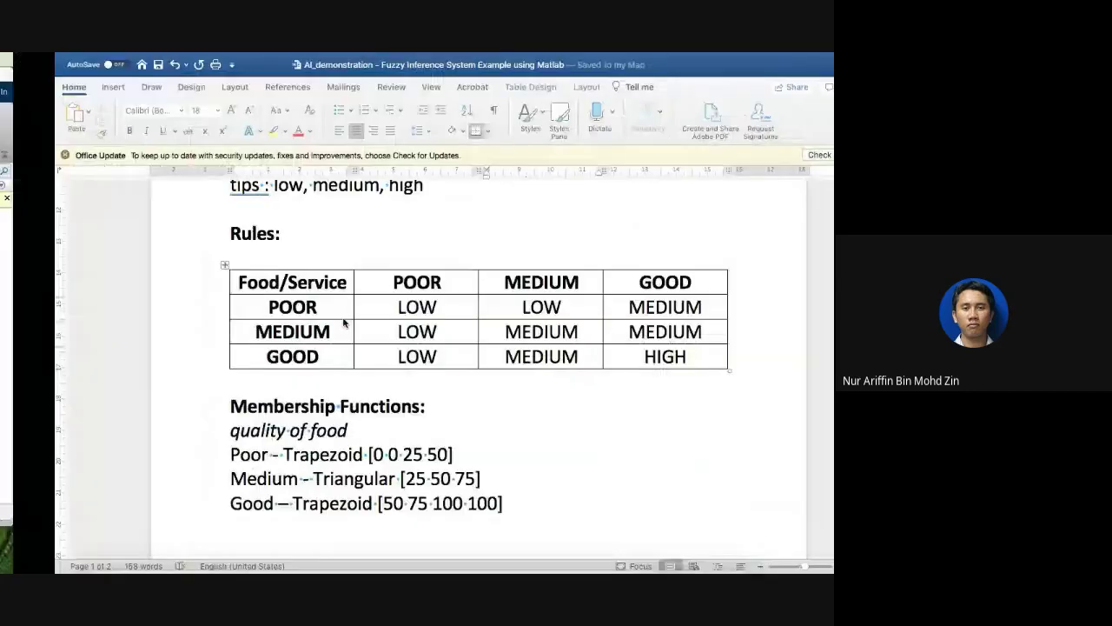
{"action": "key", "text": "ctrl+Left"}
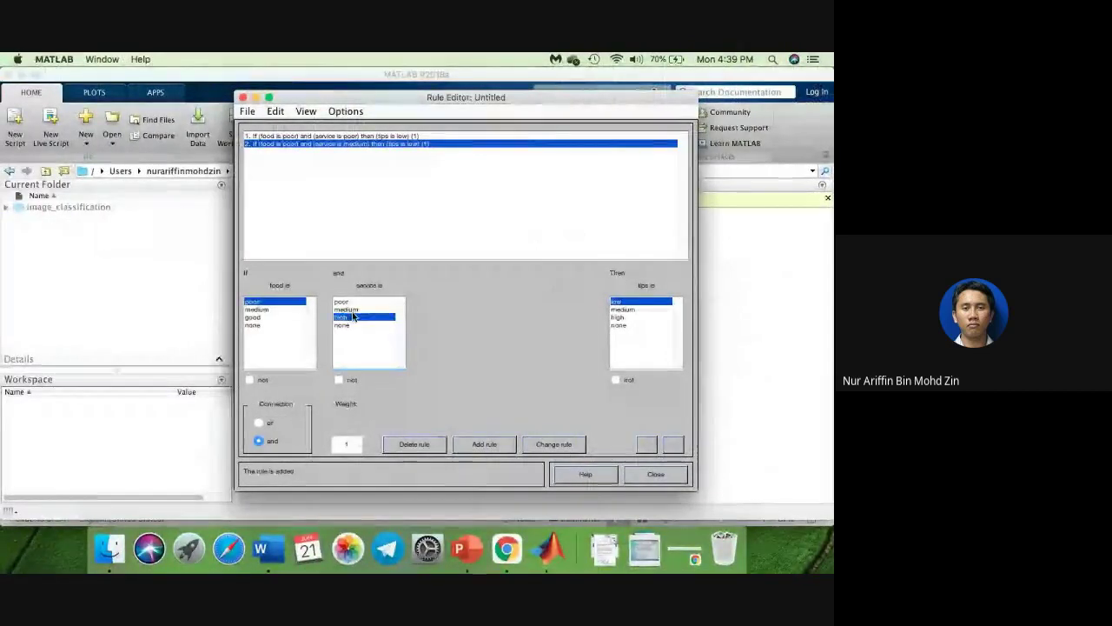
Step: Close the Rule Editor and rename the service variable's high membership function to good
{"action": "left_click", "coordinate": [655, 473]}
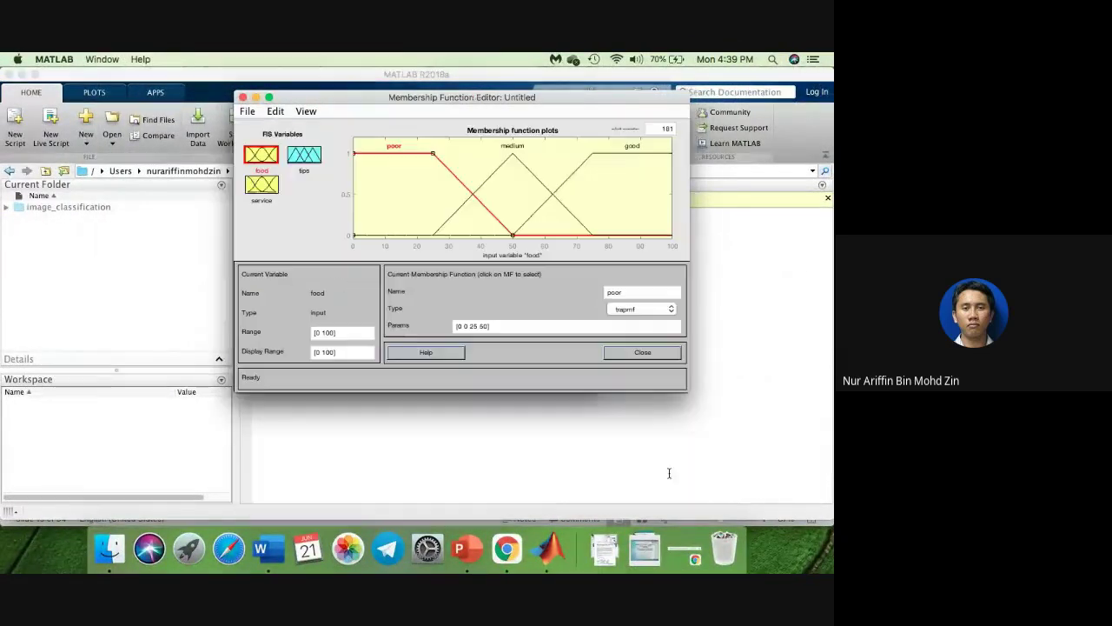
{"action": "left_click", "coordinate": [262, 186]}
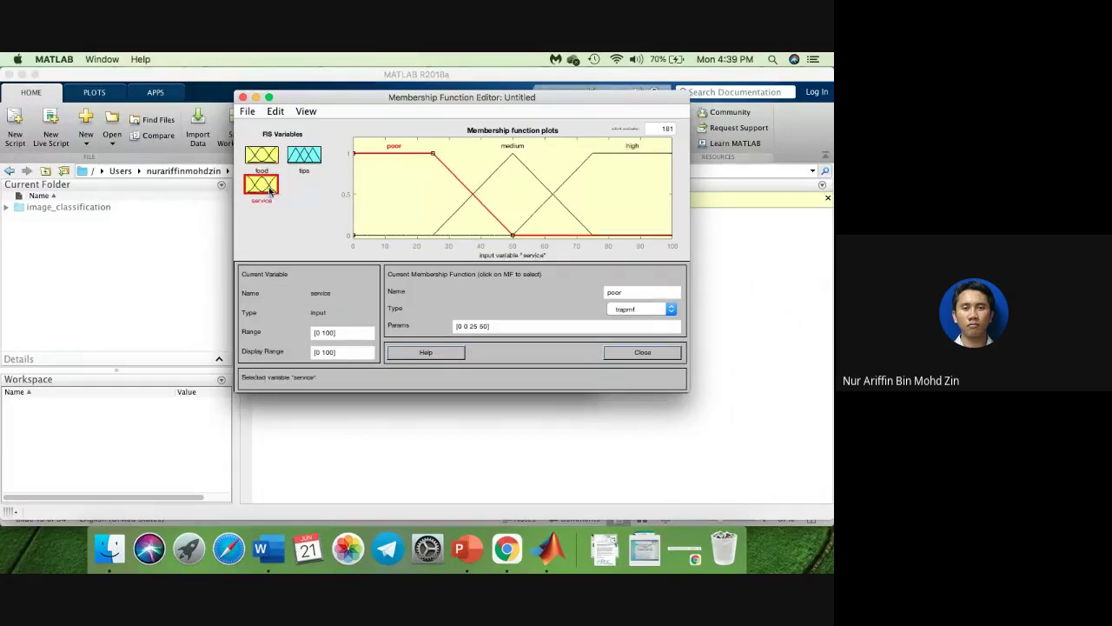
{"action": "left_click", "coordinate": [636, 148]}
{"action": "left_click", "coordinate": [624, 292]}
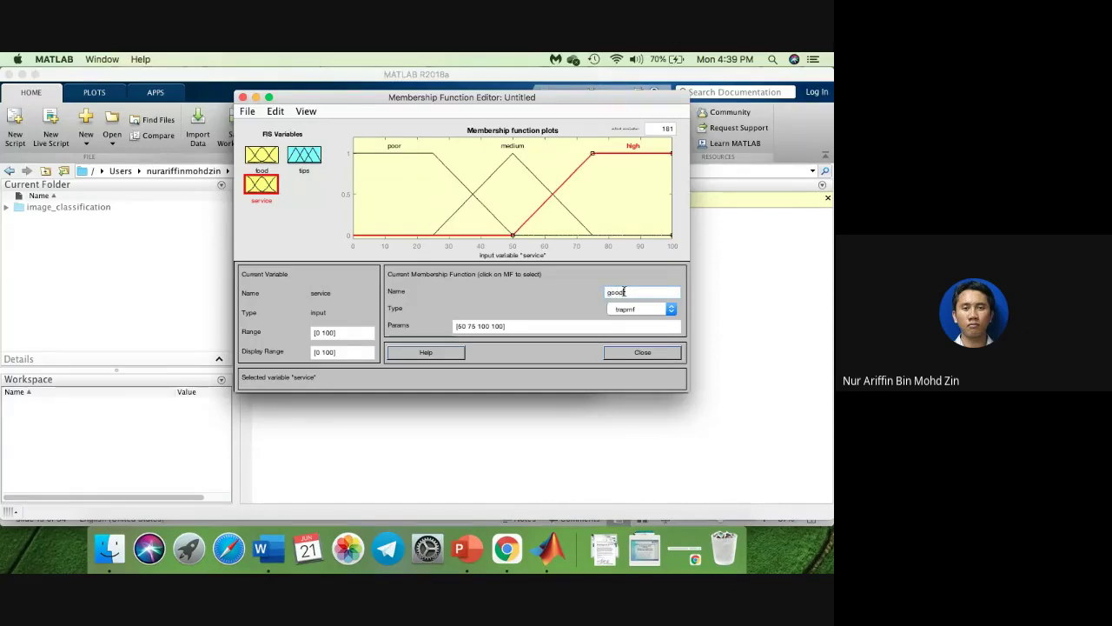
{"action": "type", "text": "good"}
{"action": "key", "text": "Return"}
Step: Review the membership function names of the tips, food and service variables
{"action": "left_click", "coordinate": [303, 157]}
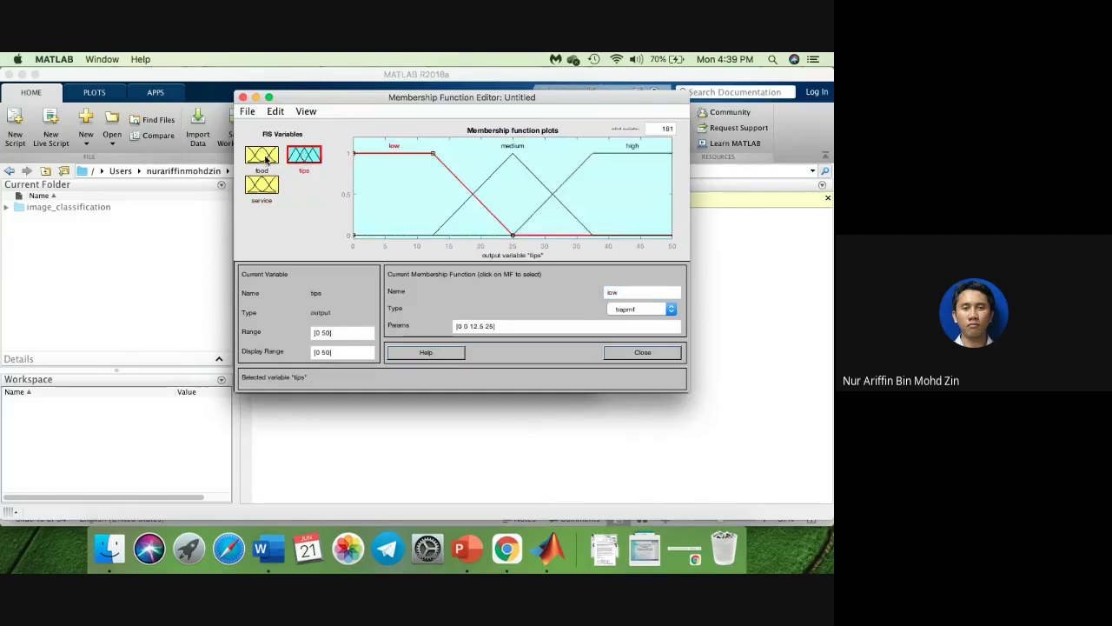
{"action": "left_click", "coordinate": [264, 156]}
{"action": "left_click", "coordinate": [265, 187]}
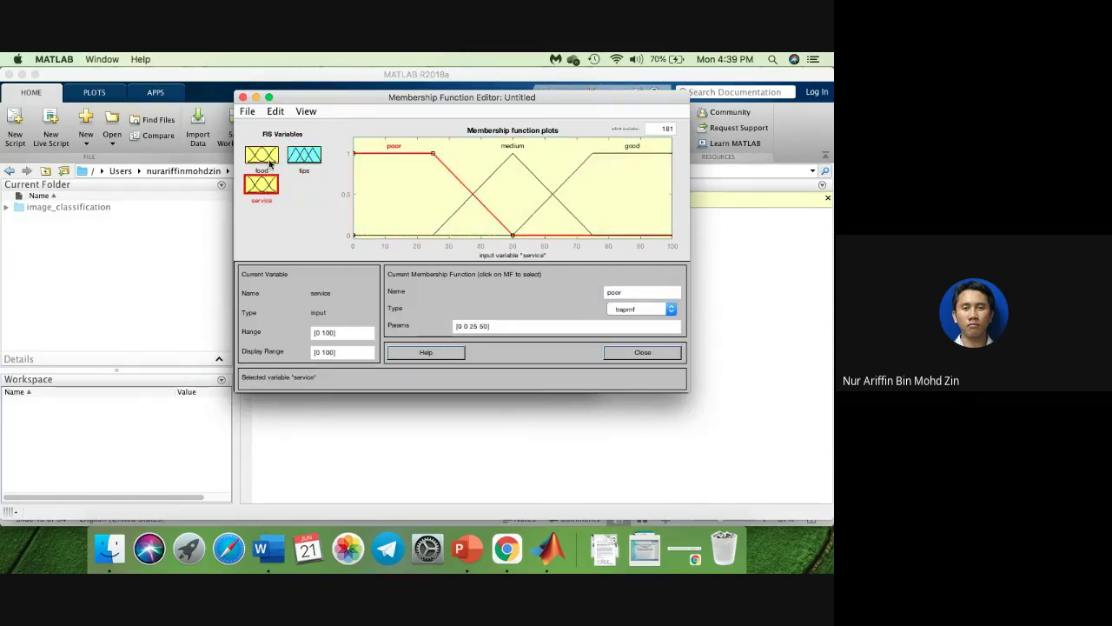
{"action": "left_click", "coordinate": [271, 160]}
{"action": "left_click", "coordinate": [319, 156]}
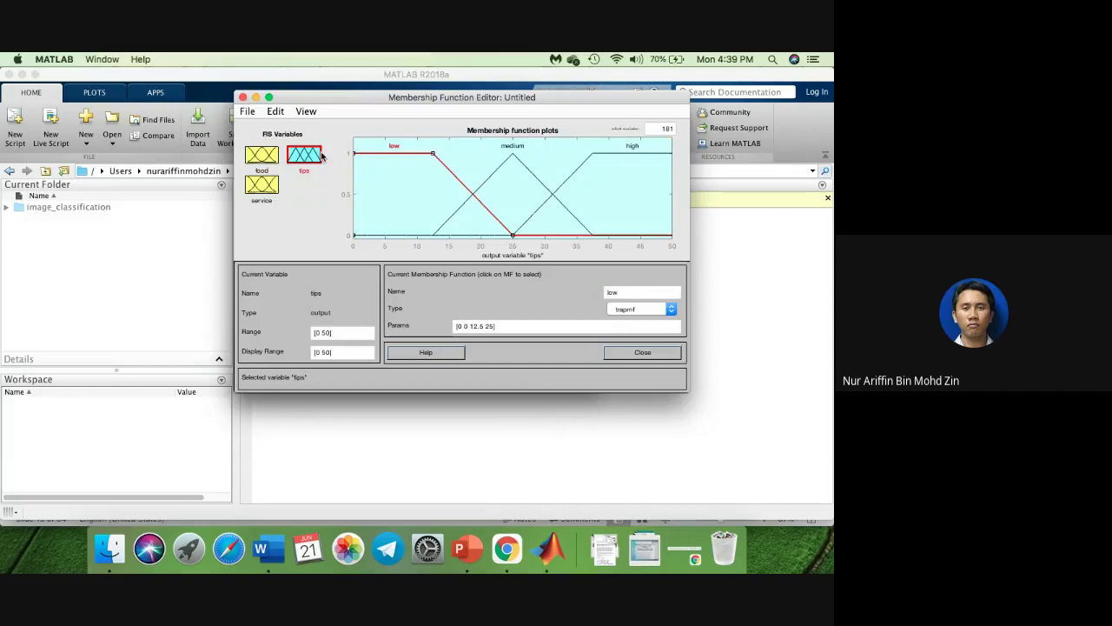
{"action": "left_click", "coordinate": [273, 190]}
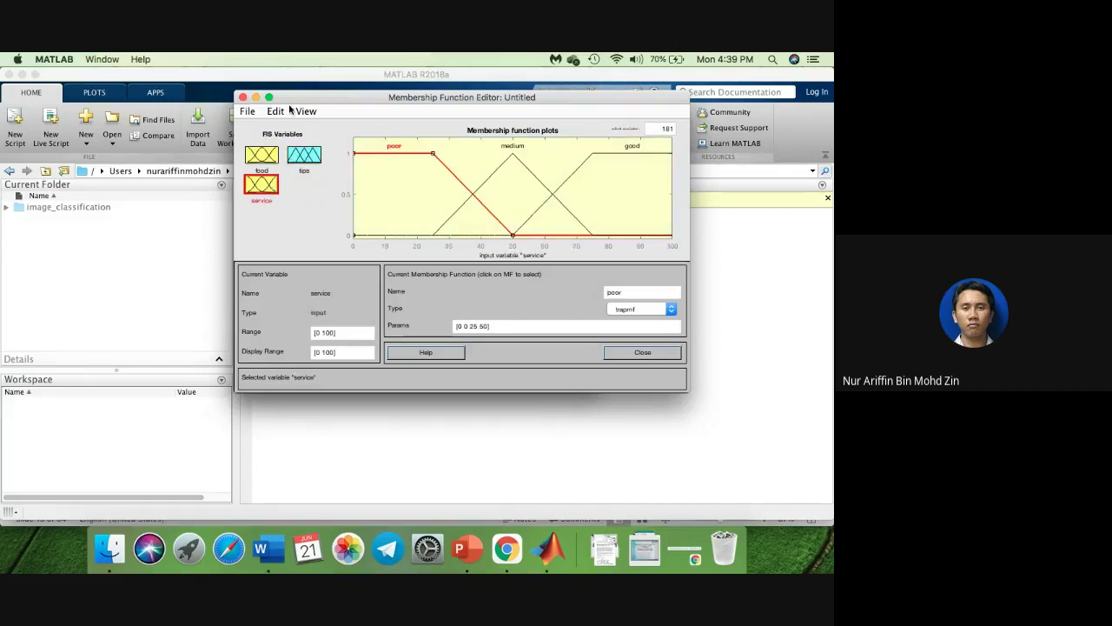
Step: Reopen the Rule Editor and, following the Word rules table, add the rule food poor and service good gives tips medium
{"action": "left_click", "coordinate": [283, 111]}
{"action": "left_click", "coordinate": [292, 217]}
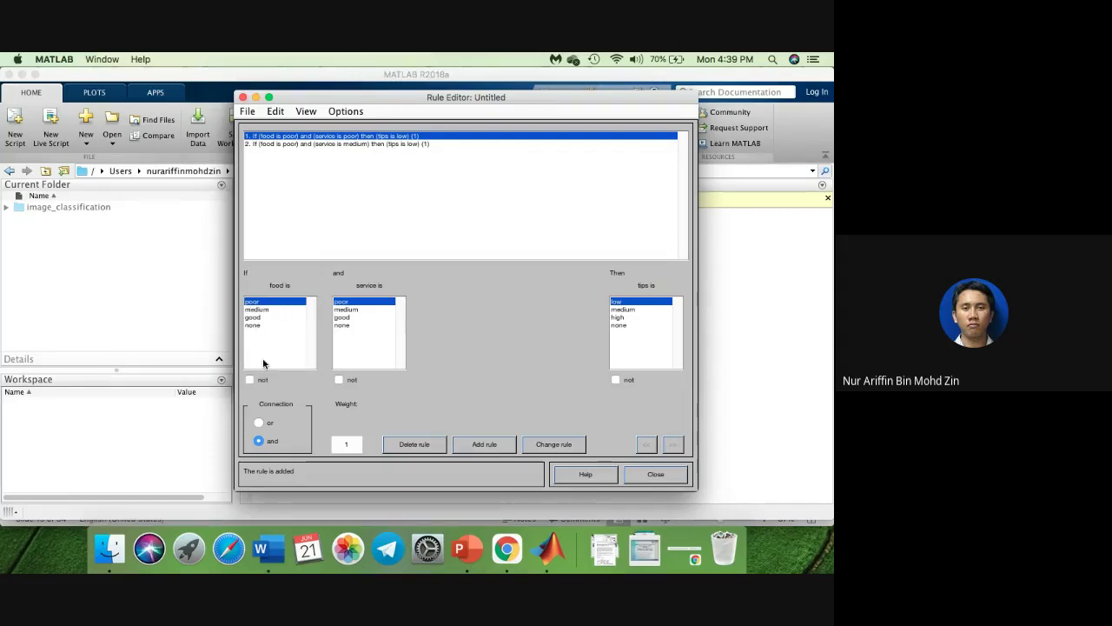
{"action": "left_click", "coordinate": [353, 317]}
{"action": "key", "text": "ctrl+Right"}
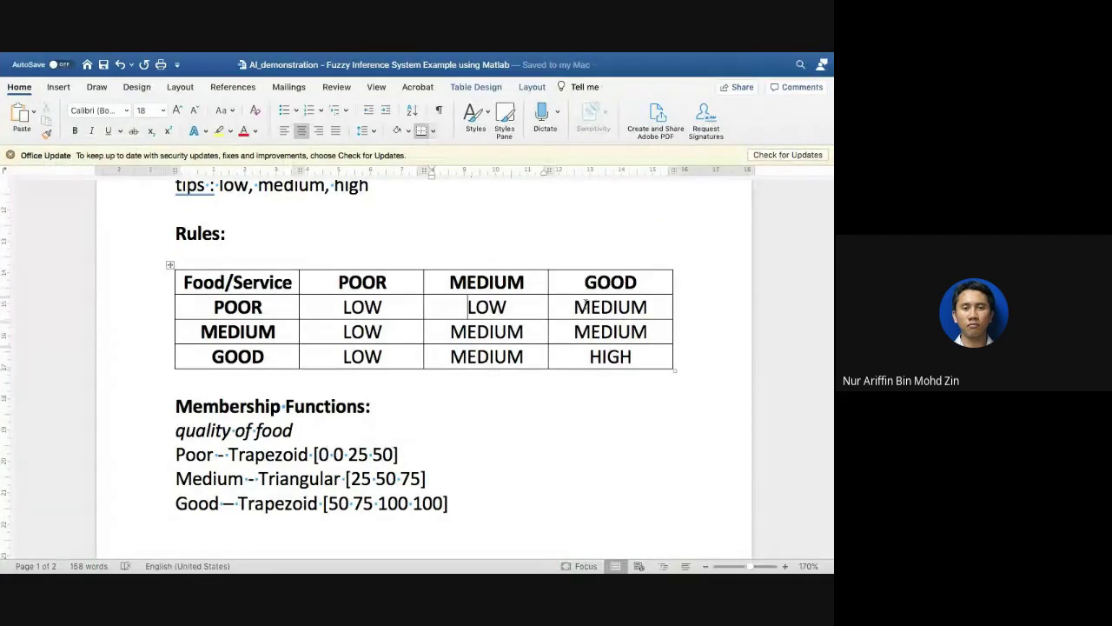
{"action": "key", "text": "ctrl+Left"}
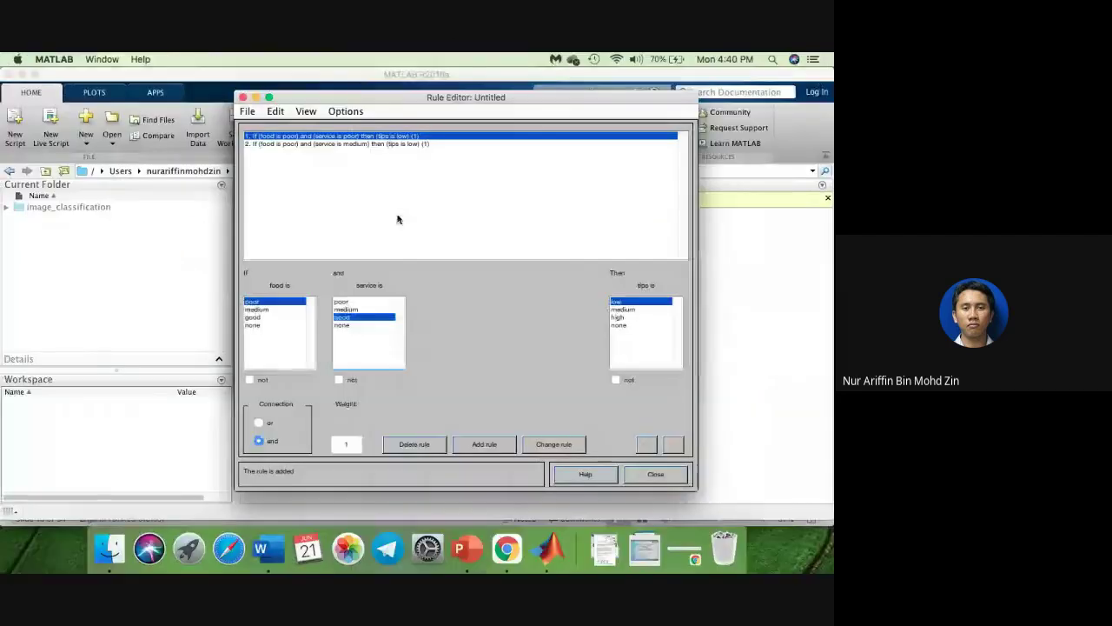
{"action": "left_click", "coordinate": [632, 310]}
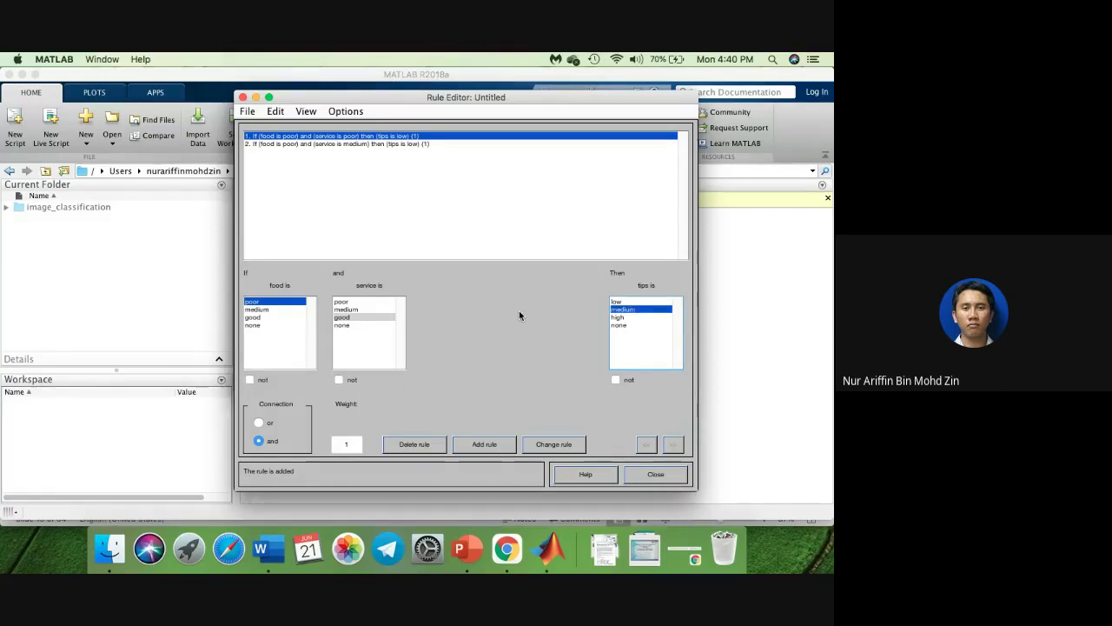
{"action": "left_click", "coordinate": [500, 445]}
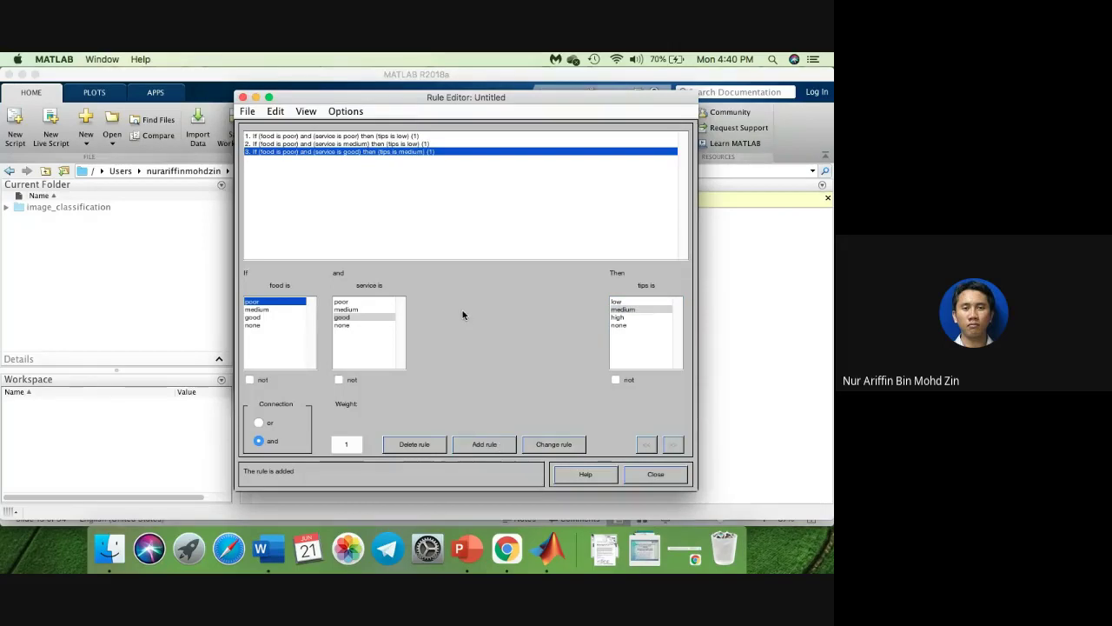
Step: Following the Word rules table, add the rule food medium and service poor gives tips low
{"action": "key", "text": "ctrl+Right"}
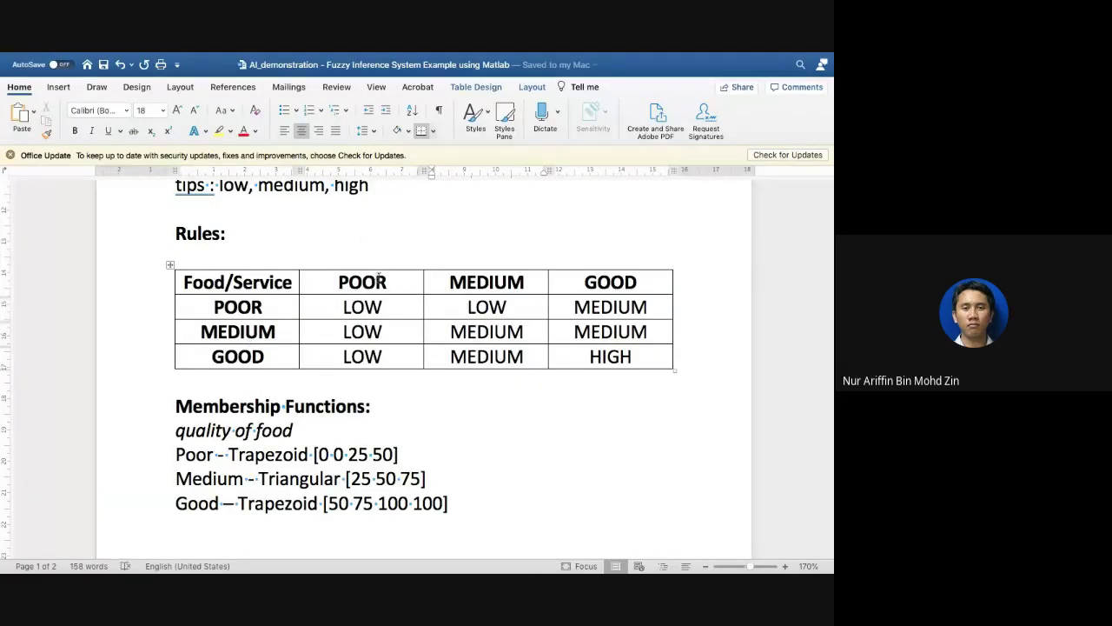
{"action": "key", "text": "ctrl+Left"}
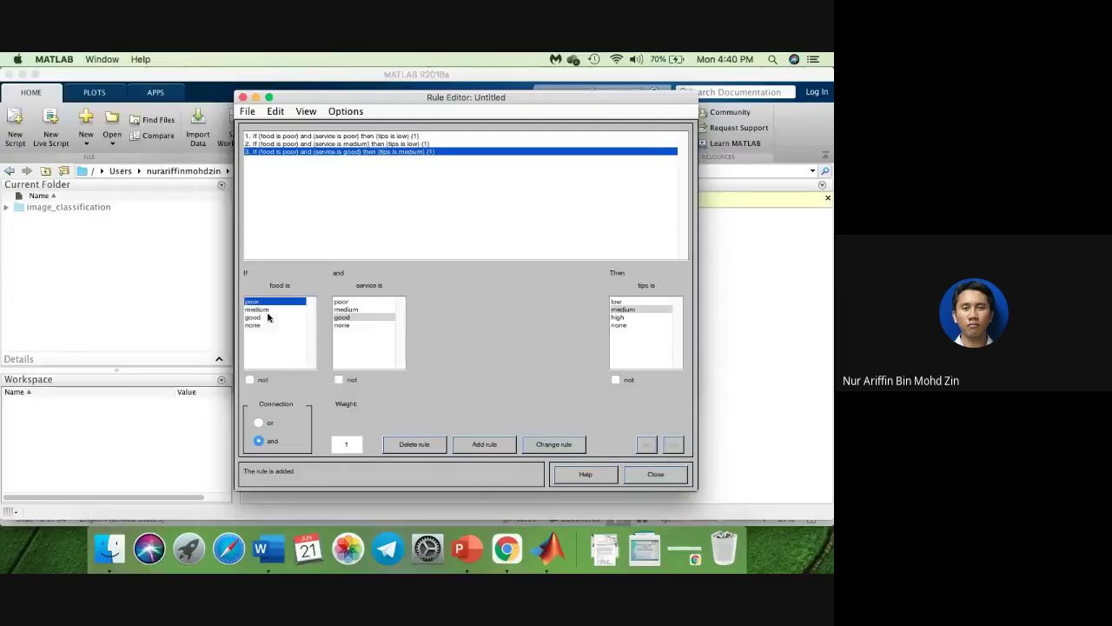
{"action": "left_click", "coordinate": [268, 309]}
{"action": "left_click", "coordinate": [339, 301]}
{"action": "key", "text": "ctrl+Right"}
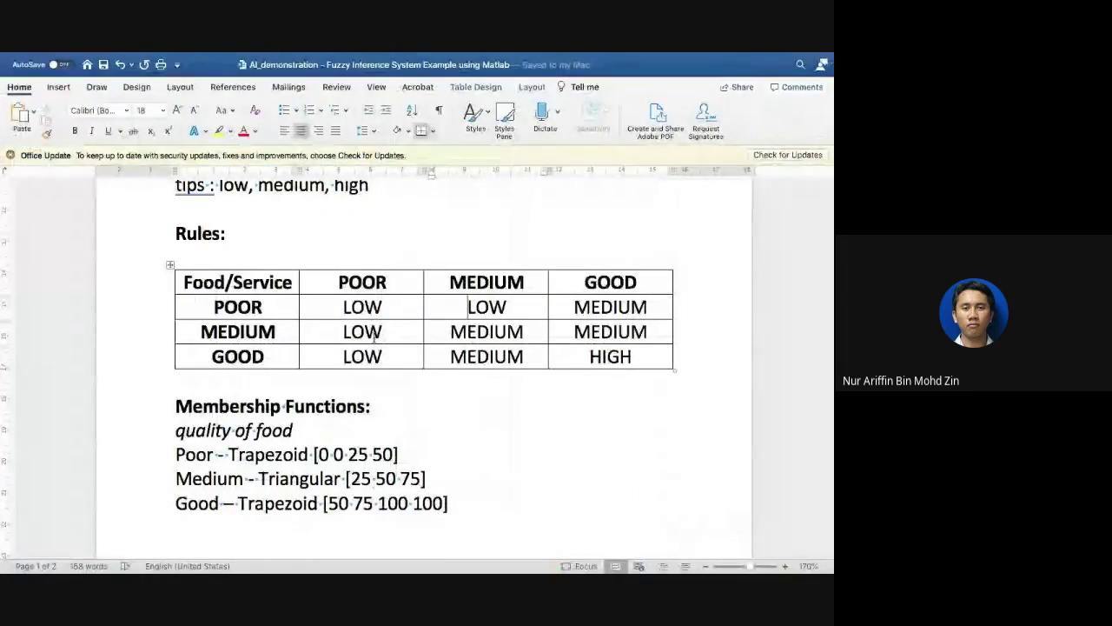
{"action": "key", "text": "ctrl+Left"}
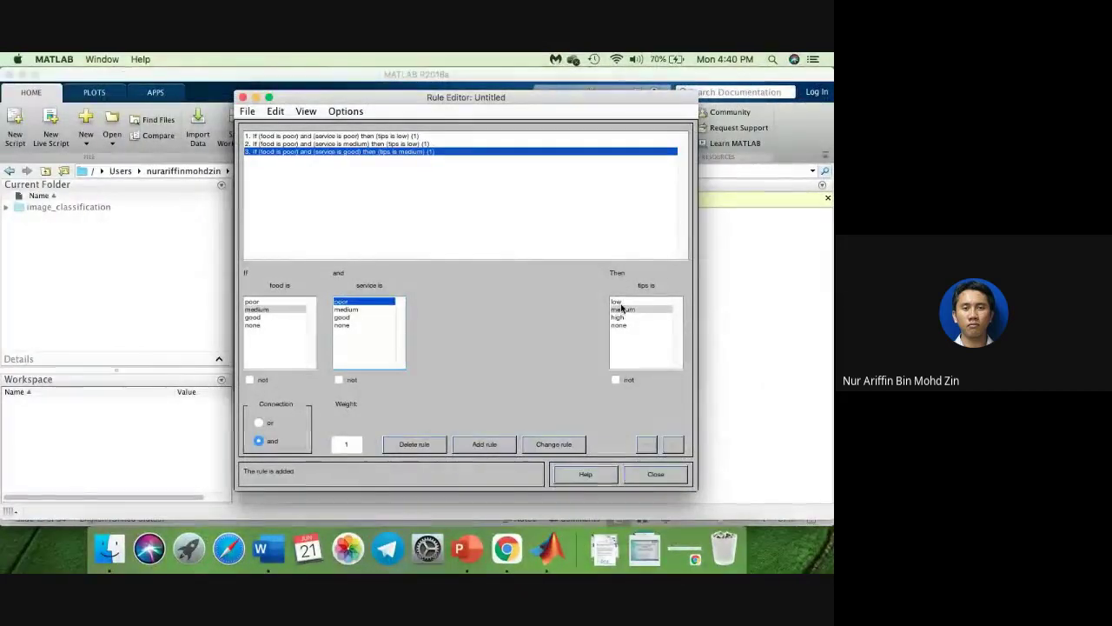
{"action": "left_click", "coordinate": [619, 303]}
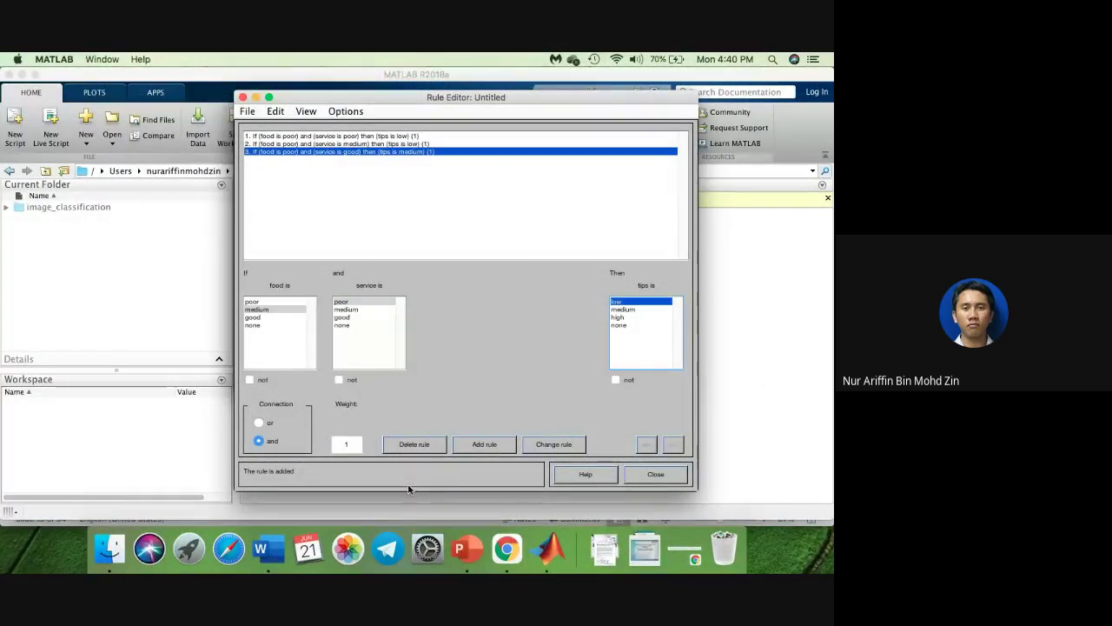
{"action": "left_click", "coordinate": [492, 445]}
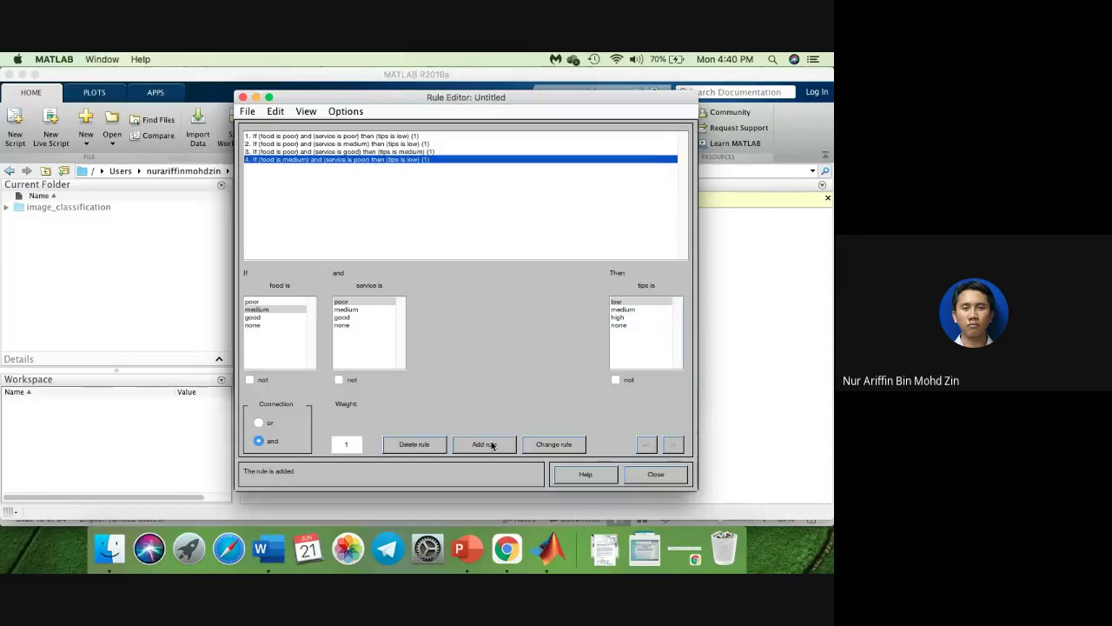
Step: Following the Word rules table, add the rule food medium and service medium gives tips medium
{"action": "key", "text": "ctrl+Right"}
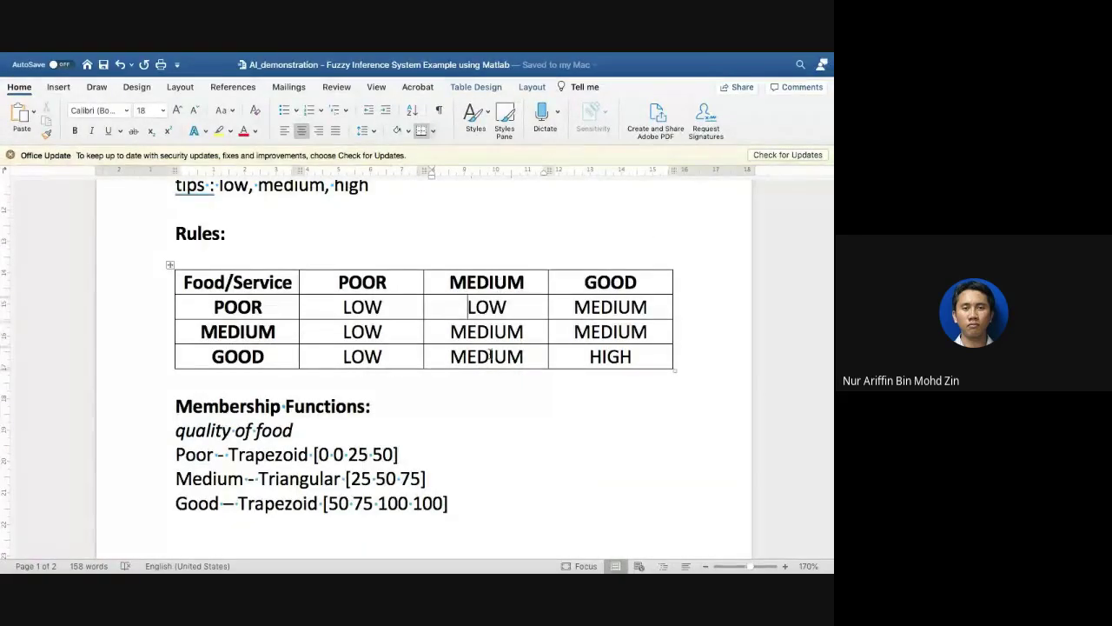
{"action": "key", "text": "ctrl+Left"}
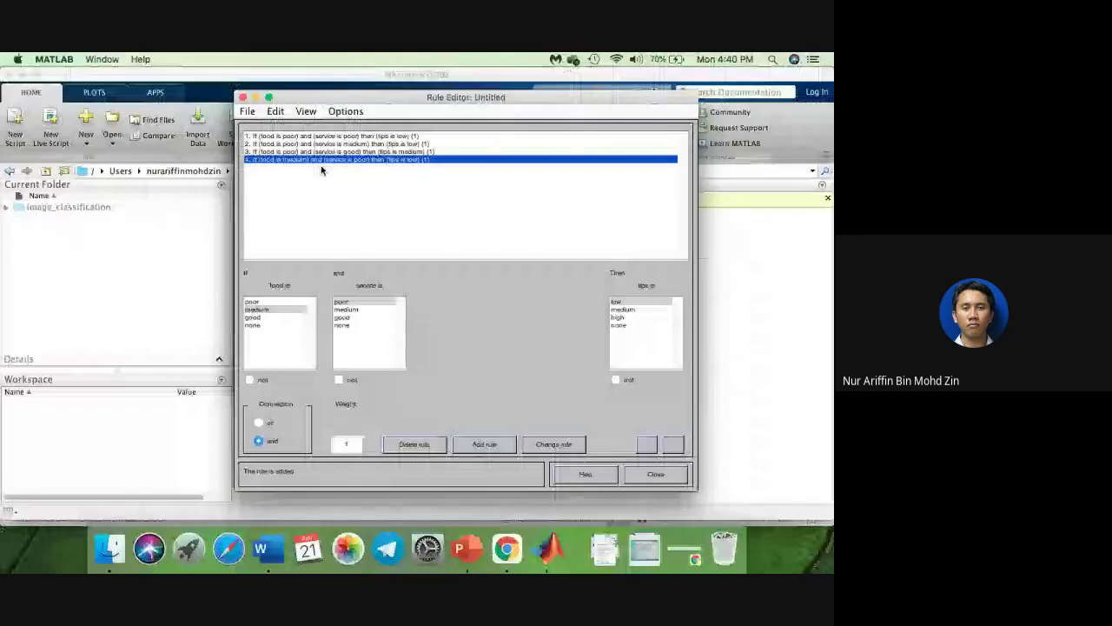
{"action": "left_click", "coordinate": [345, 310]}
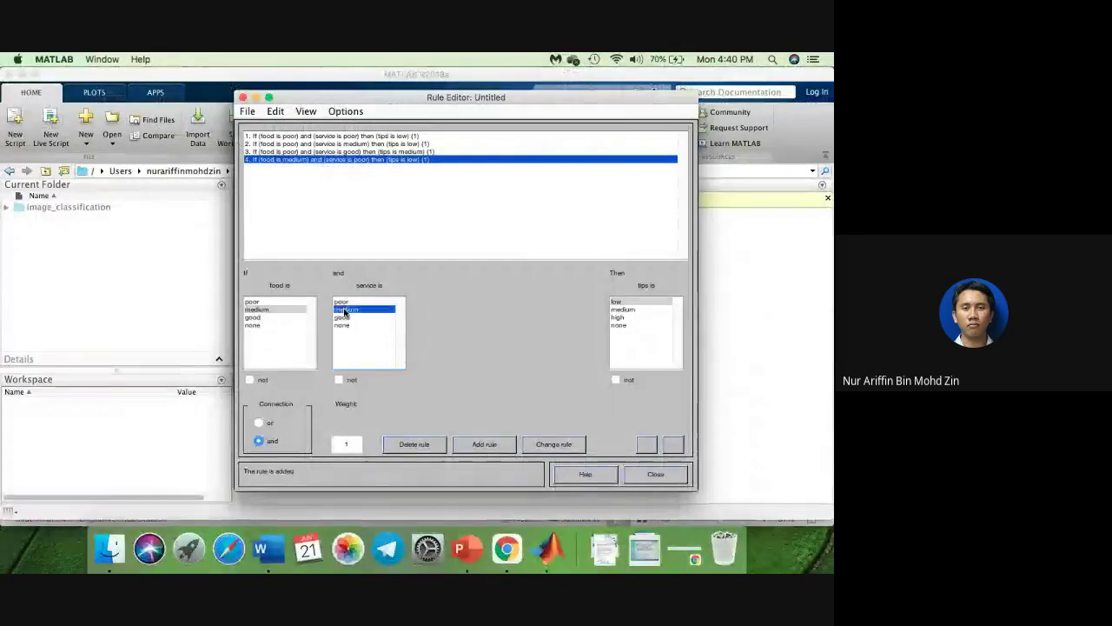
{"action": "left_click", "coordinate": [632, 310]}
{"action": "left_click", "coordinate": [476, 451]}
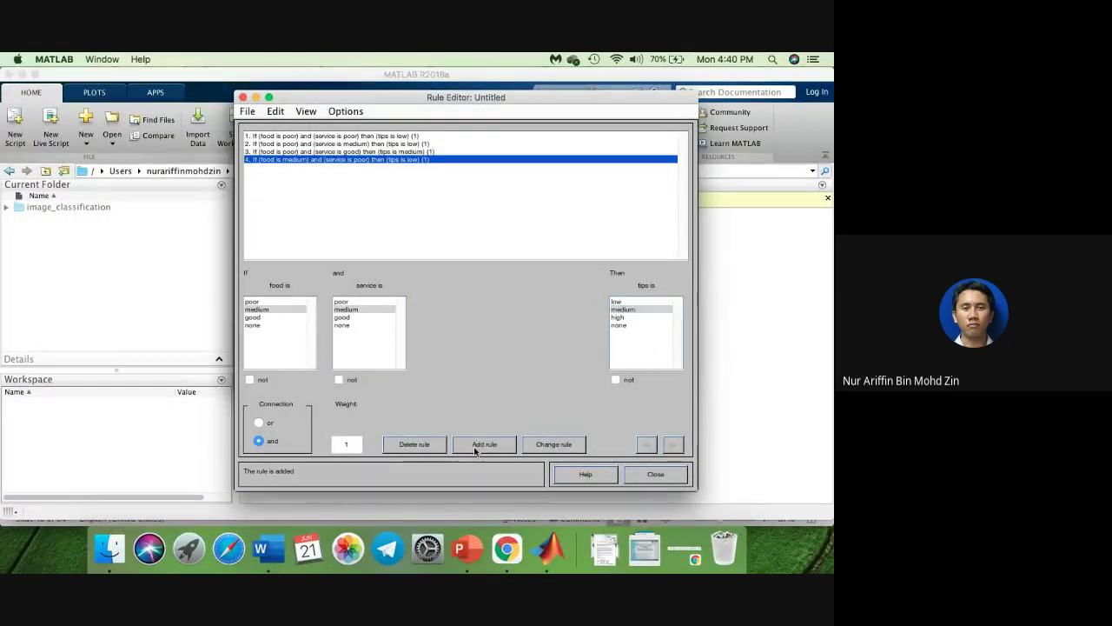
Step: Following the Word rules table, add the rule food medium and service good gives tips medium
{"action": "key", "text": "ctrl+Right"}
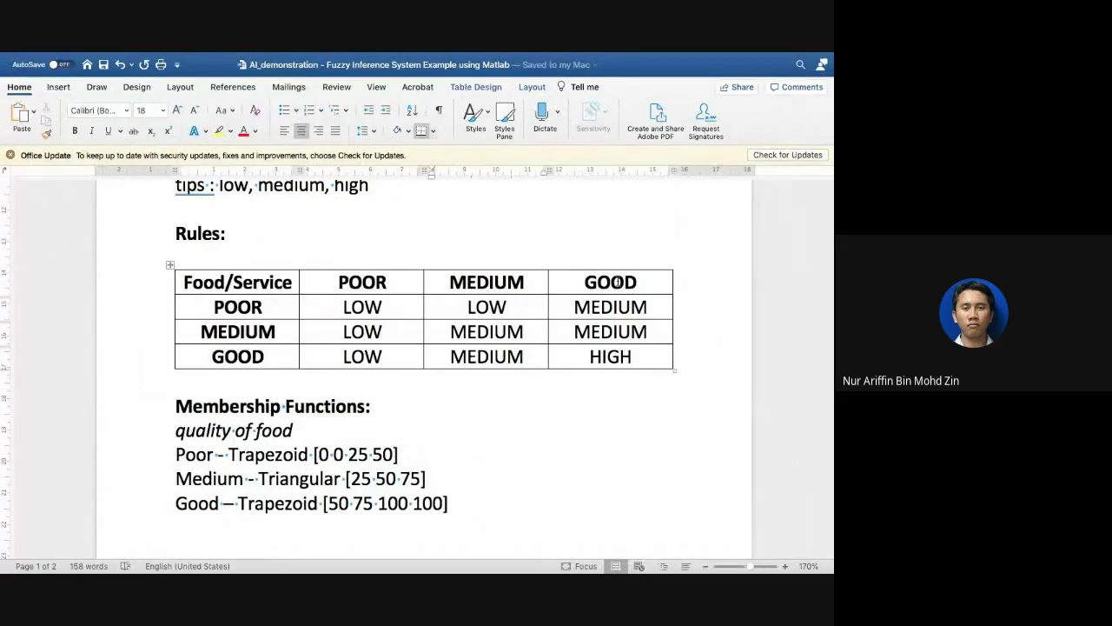
{"action": "scroll", "coordinate": [616, 282], "scroll_direction": "down", "scroll_amount": 1}
{"action": "key", "text": "ctrl+Left"}
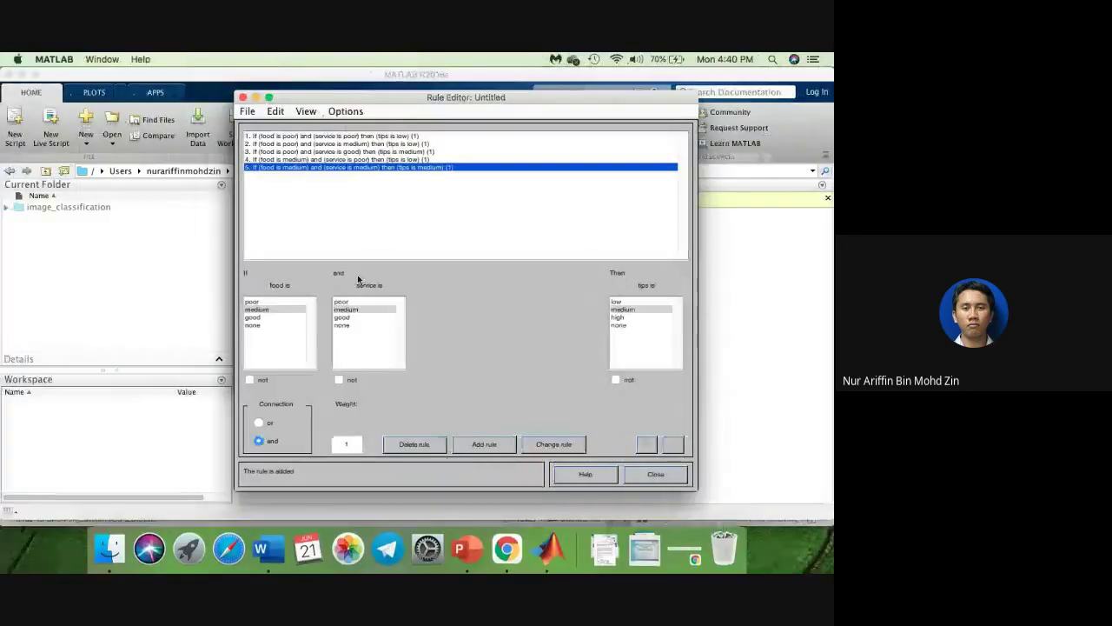
{"action": "left_click", "coordinate": [341, 318]}
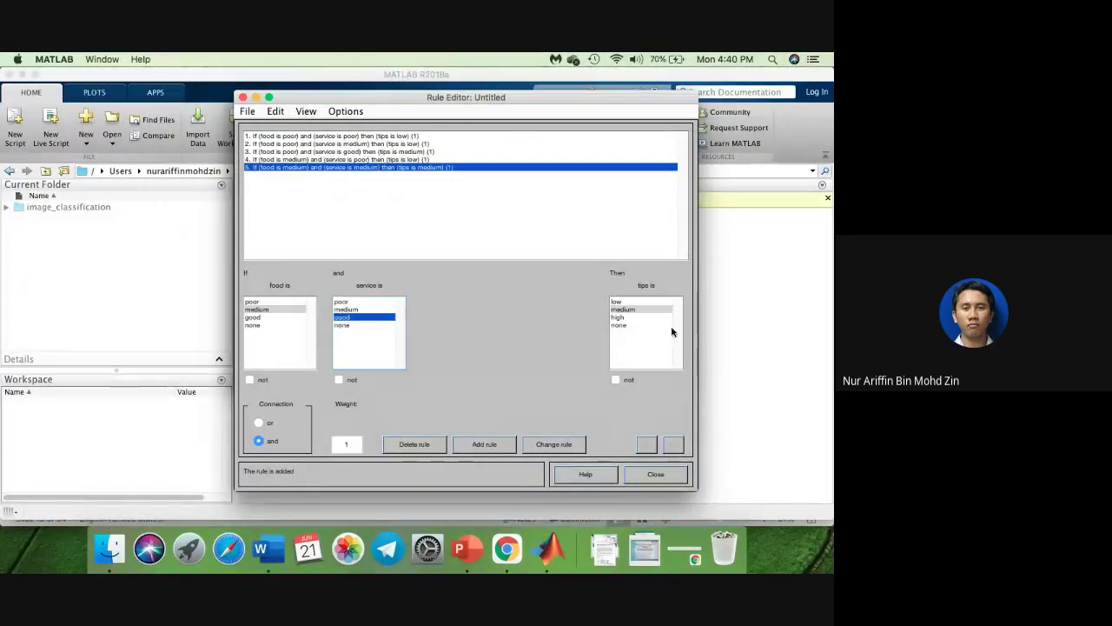
{"action": "left_click", "coordinate": [485, 445]}
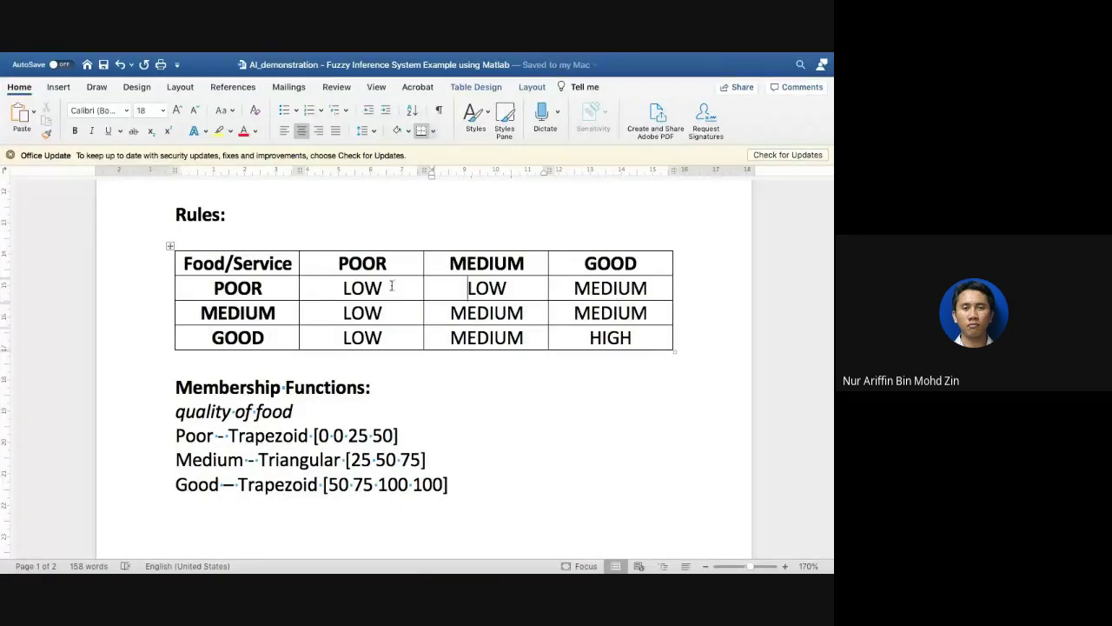
Step: Following the Word rules table, add the rule food good and service poor gives tips low
{"action": "key", "text": "ctrl+Left"}
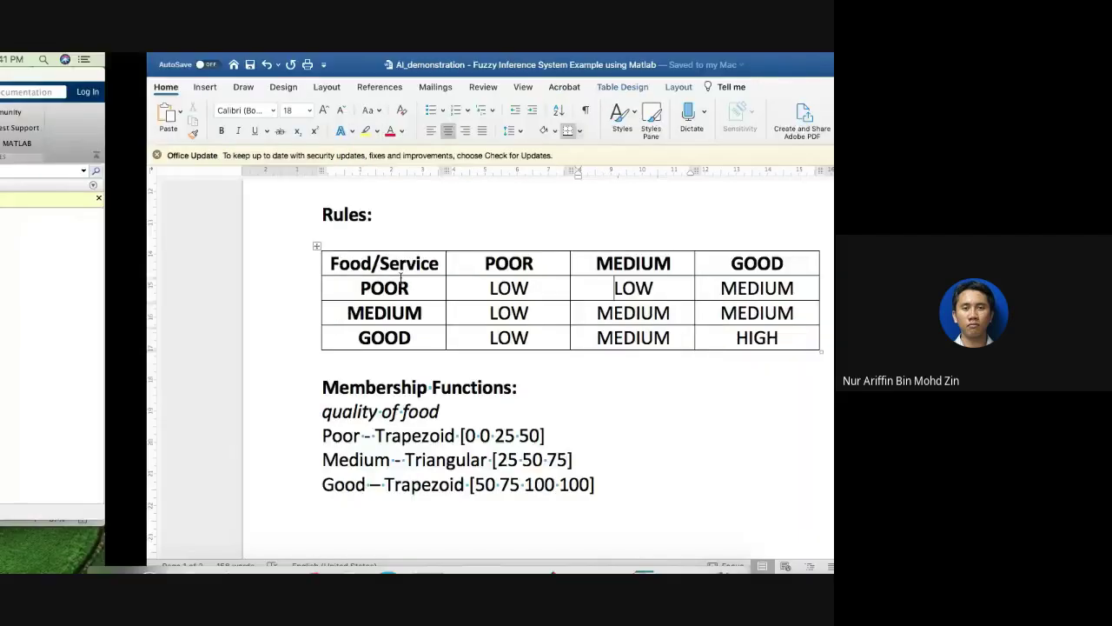
{"action": "left_click", "coordinate": [265, 319]}
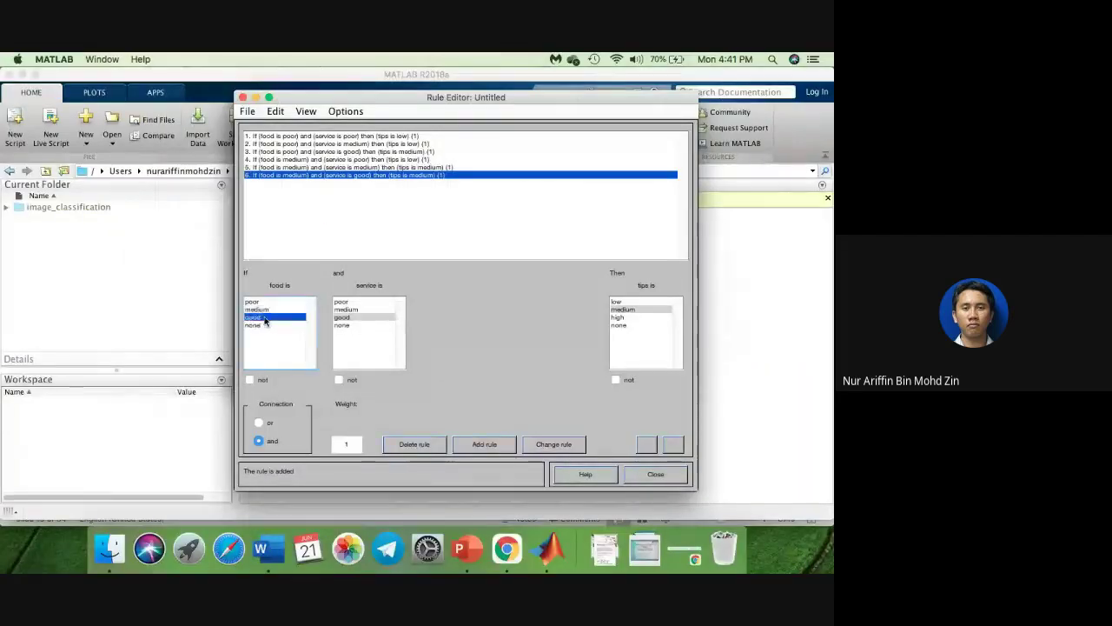
{"action": "left_click", "coordinate": [342, 303]}
{"action": "key", "text": "ctrl+Right"}
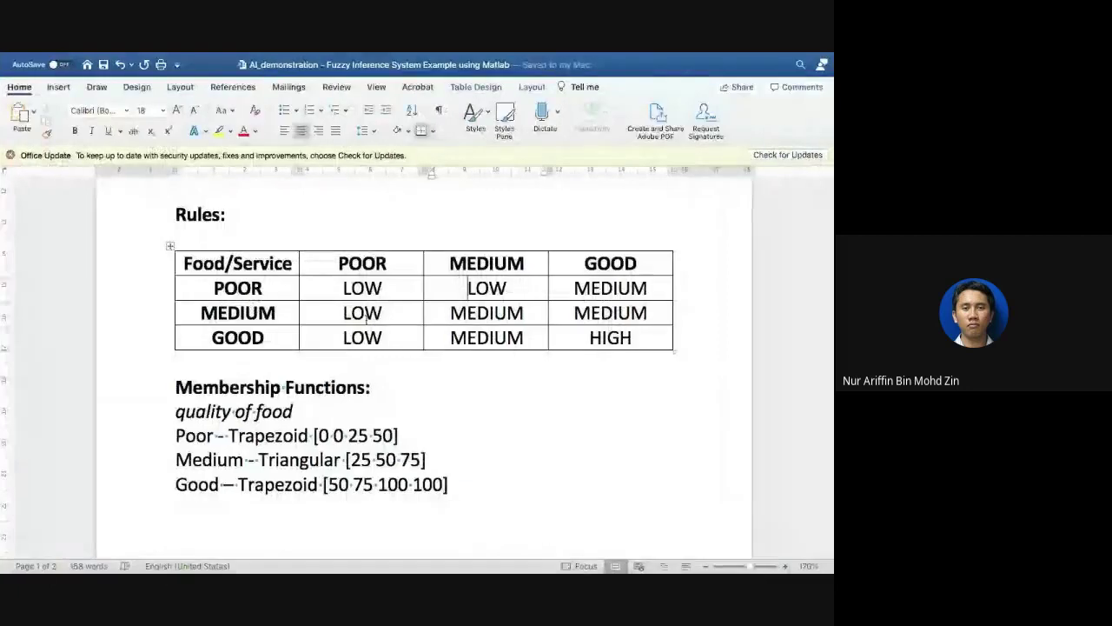
{"action": "key", "text": "ctrl+Left"}
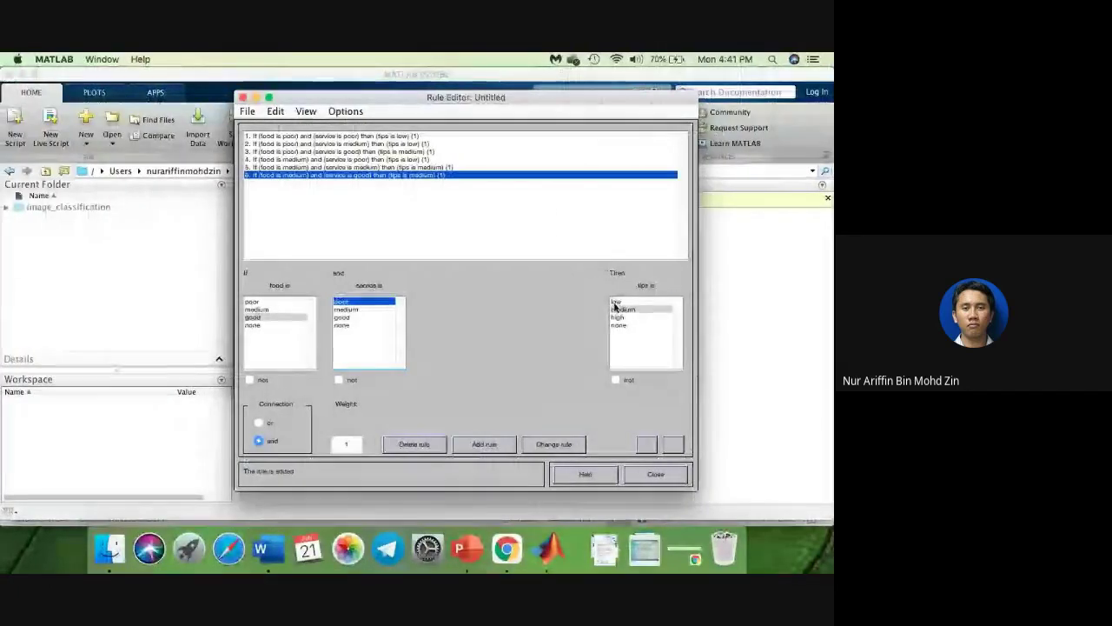
{"action": "left_click", "coordinate": [617, 302]}
{"action": "left_click", "coordinate": [488, 445]}
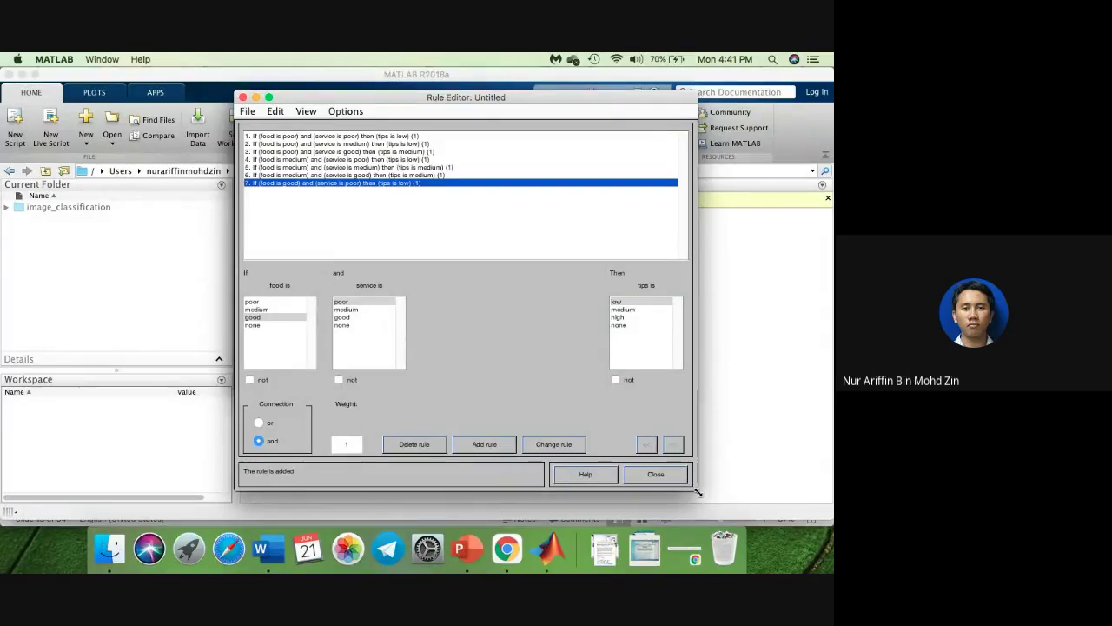
Step: Enlarge the Rule Editor window and, following the Word rules table, add the rule food good and service medium gives tips medium
{"action": "left_click_drag", "start_coordinate": [694, 484], "coordinate": [735, 532]}
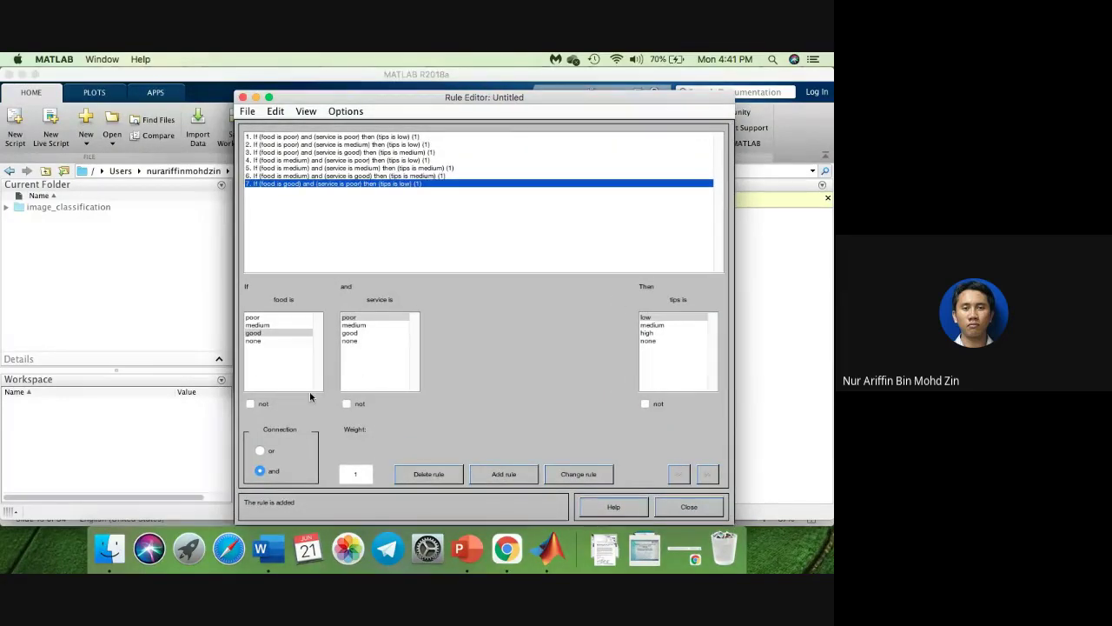
{"action": "key", "text": "ctrl+Right"}
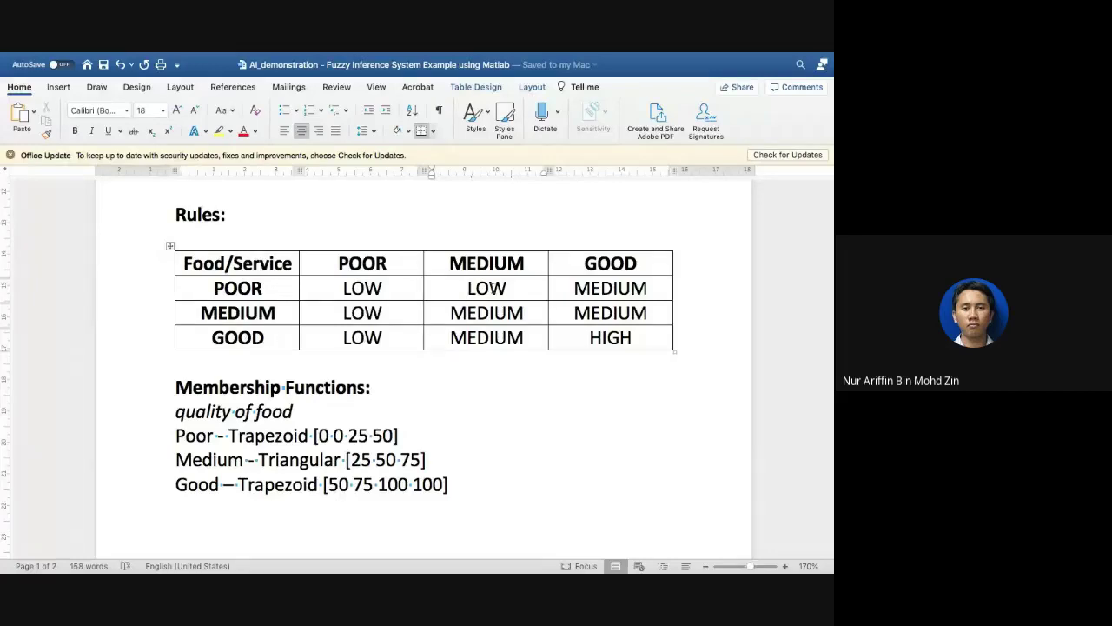
{"action": "key", "text": "ctrl+Left"}
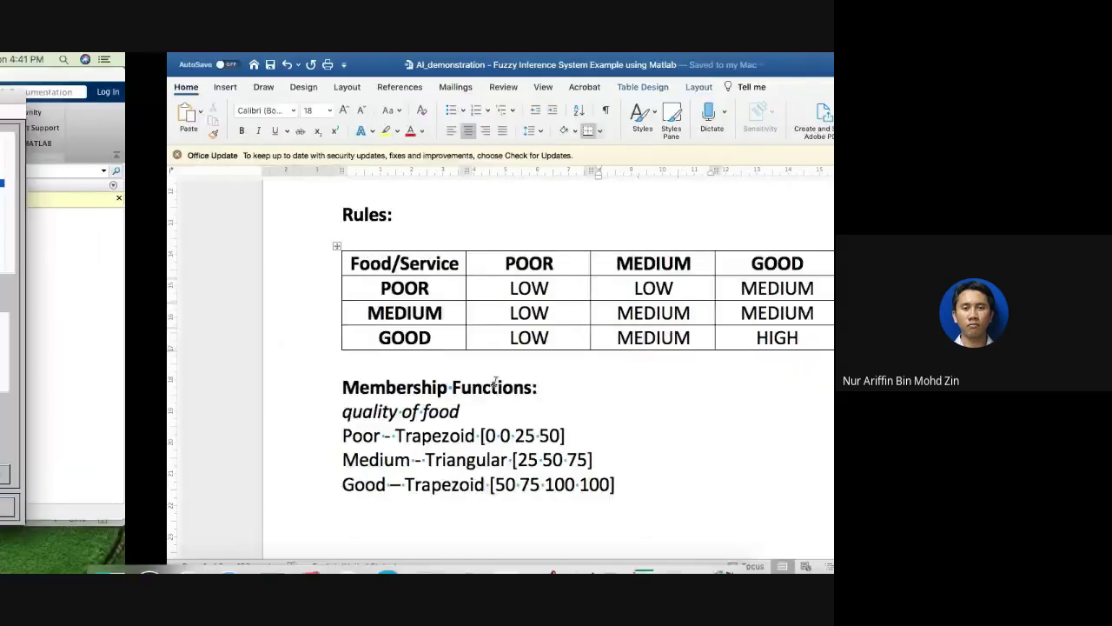
{"action": "left_click", "coordinate": [349, 325]}
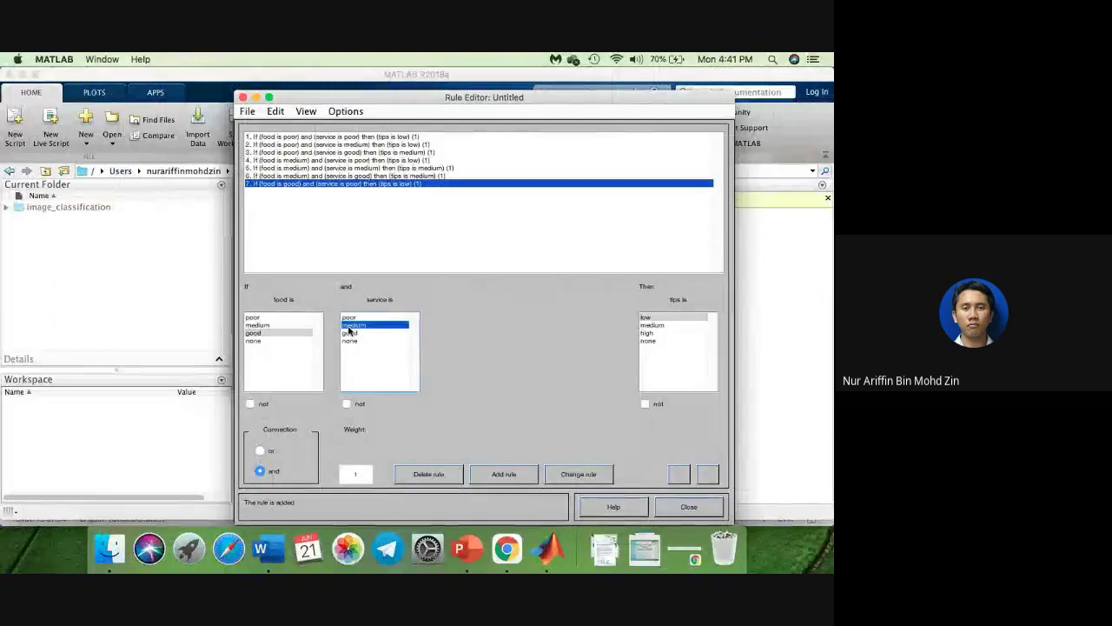
{"action": "left_click", "coordinate": [654, 317]}
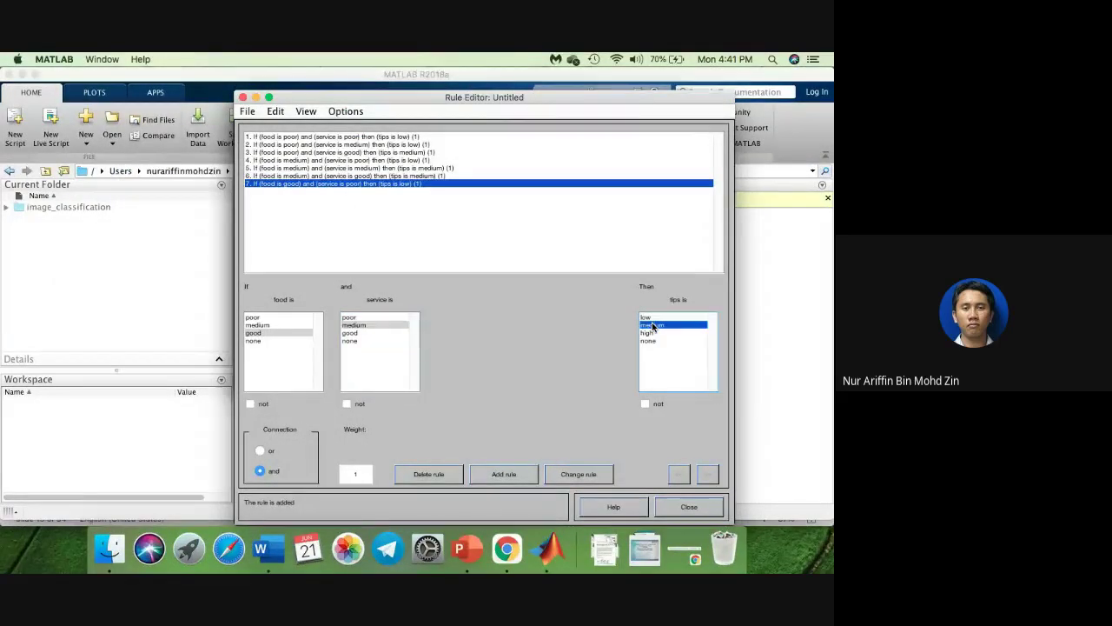
{"action": "key", "text": "ctrl+Right"}
{"action": "key", "text": "ctrl+Left"}
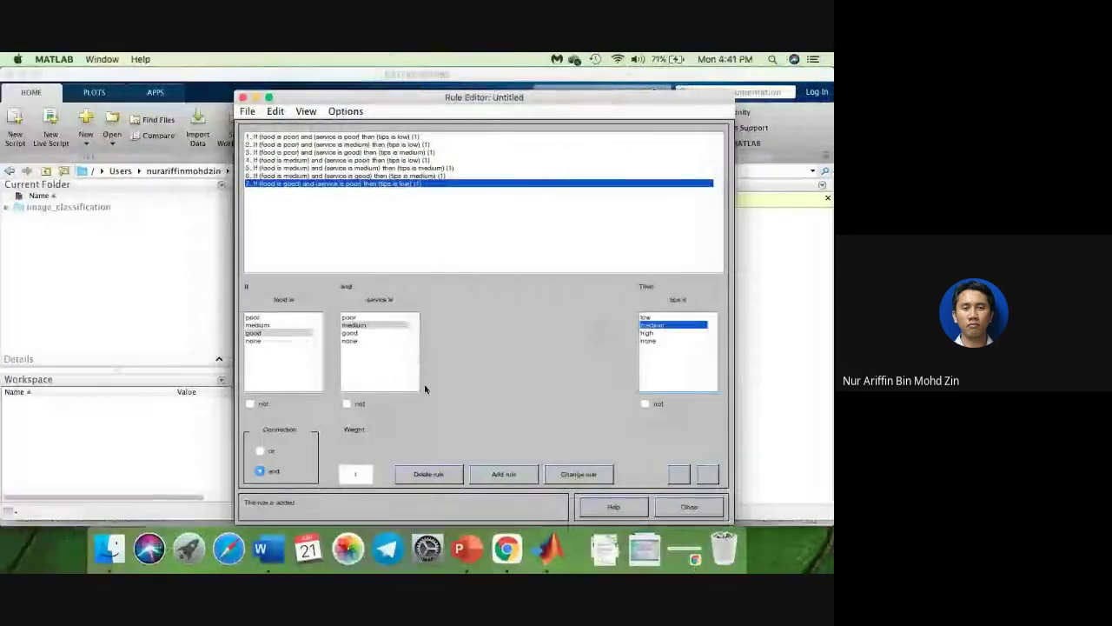
{"action": "left_click", "coordinate": [503, 473]}
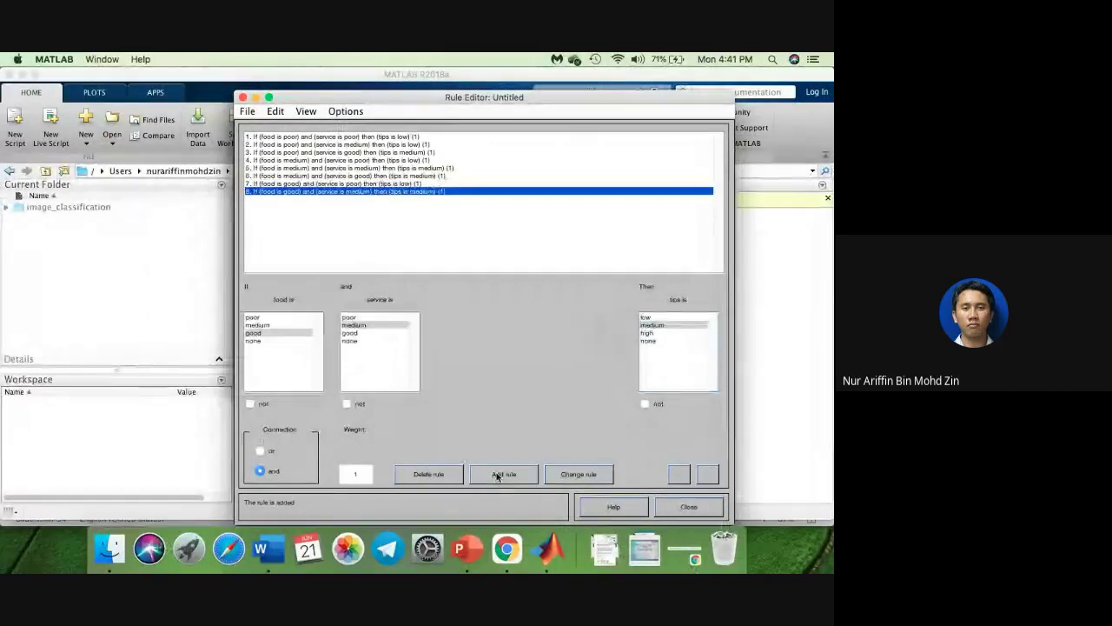
Step: Following the Word rules table, add the rule food good and service good gives tips high
{"action": "key", "text": "ctrl+Right"}
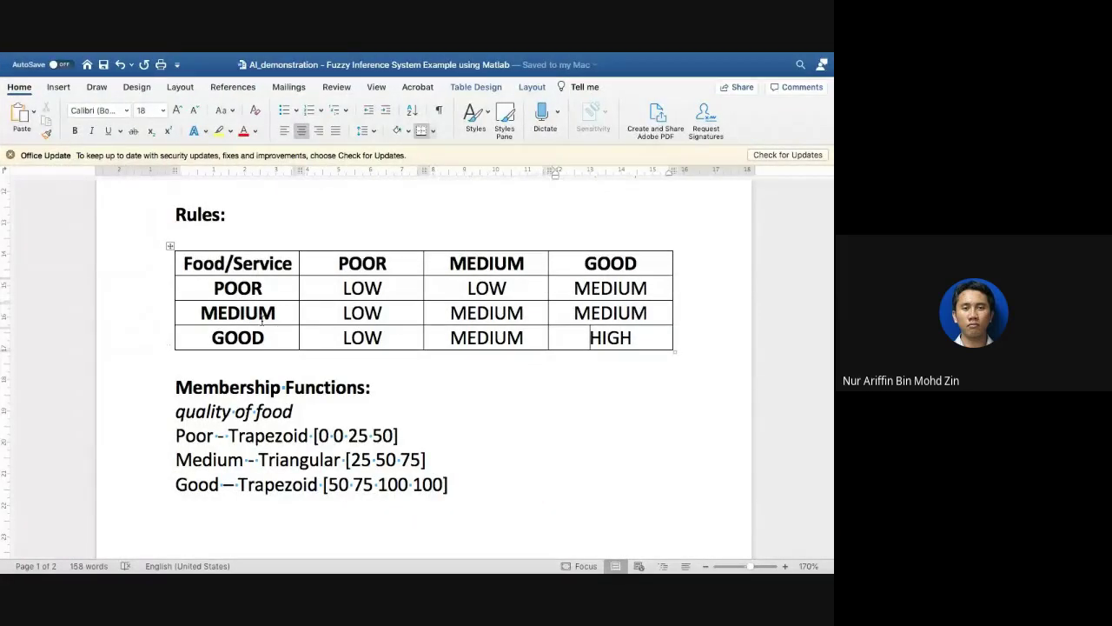
{"action": "key", "text": "ctrl+Left"}
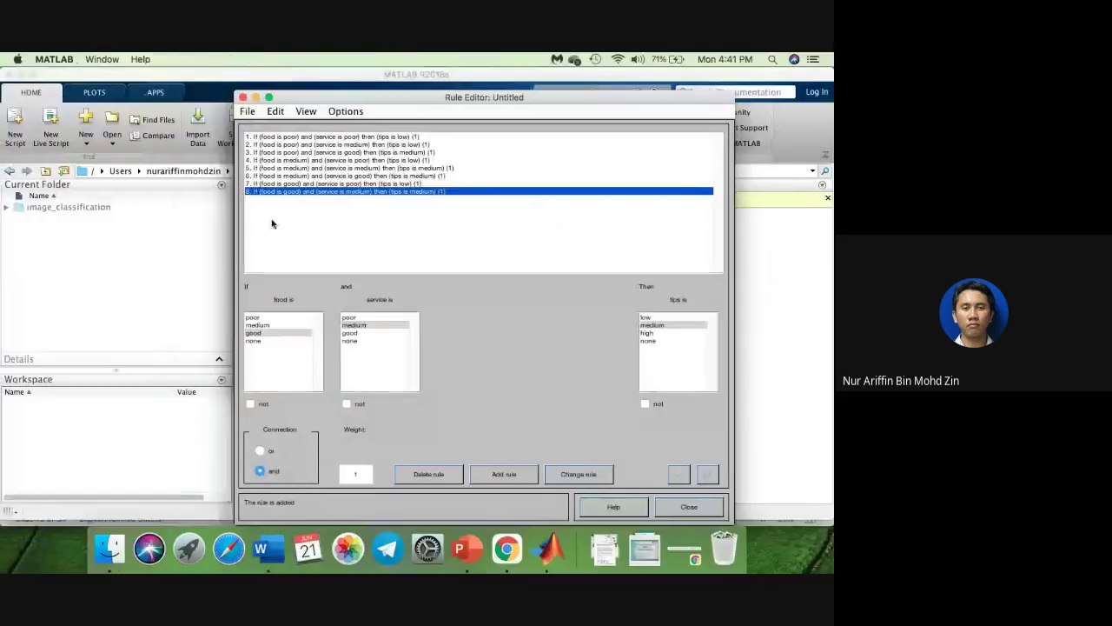
{"action": "left_click", "coordinate": [350, 333]}
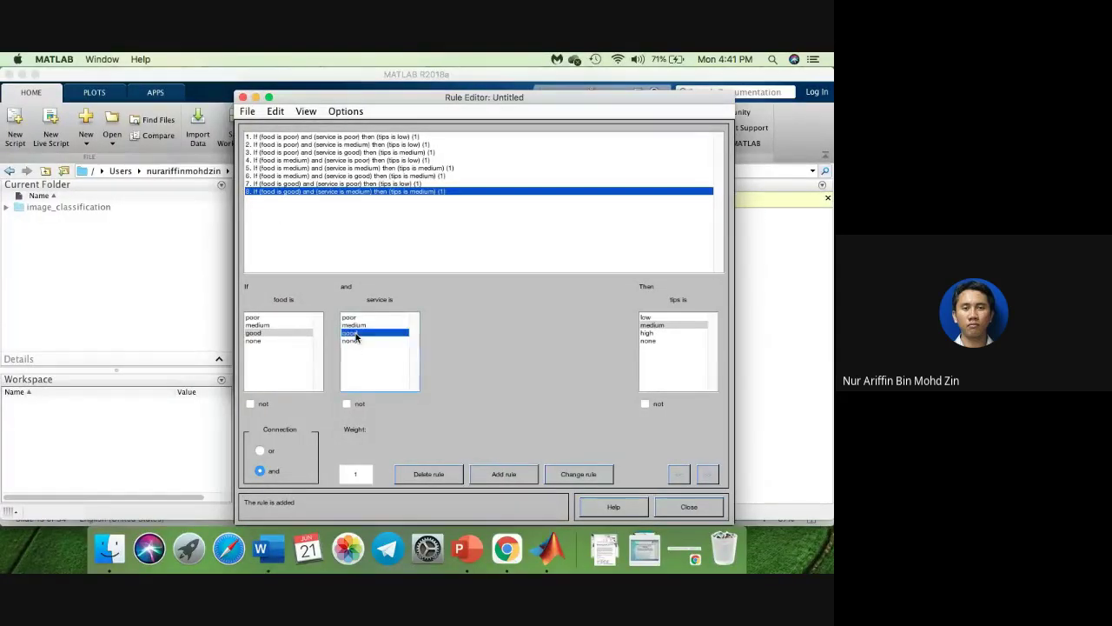
{"action": "left_click", "coordinate": [668, 334]}
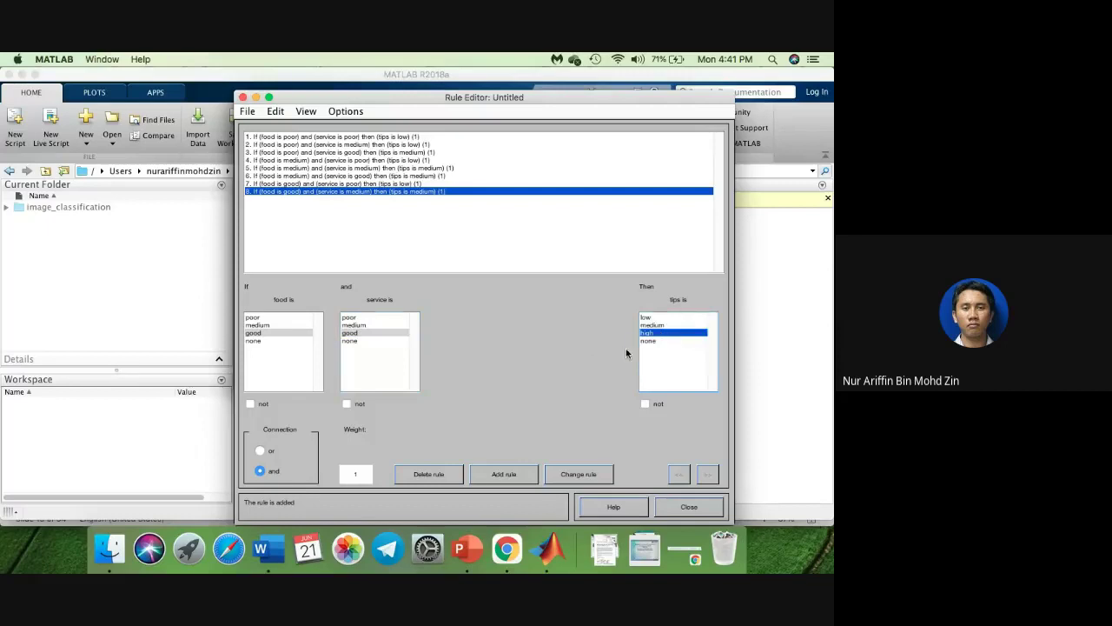
{"action": "left_click", "coordinate": [503, 478]}
Step: Compare the rule list with the Word rules table and close the Rule Editor
{"action": "key", "text": "ctrl+Right"}
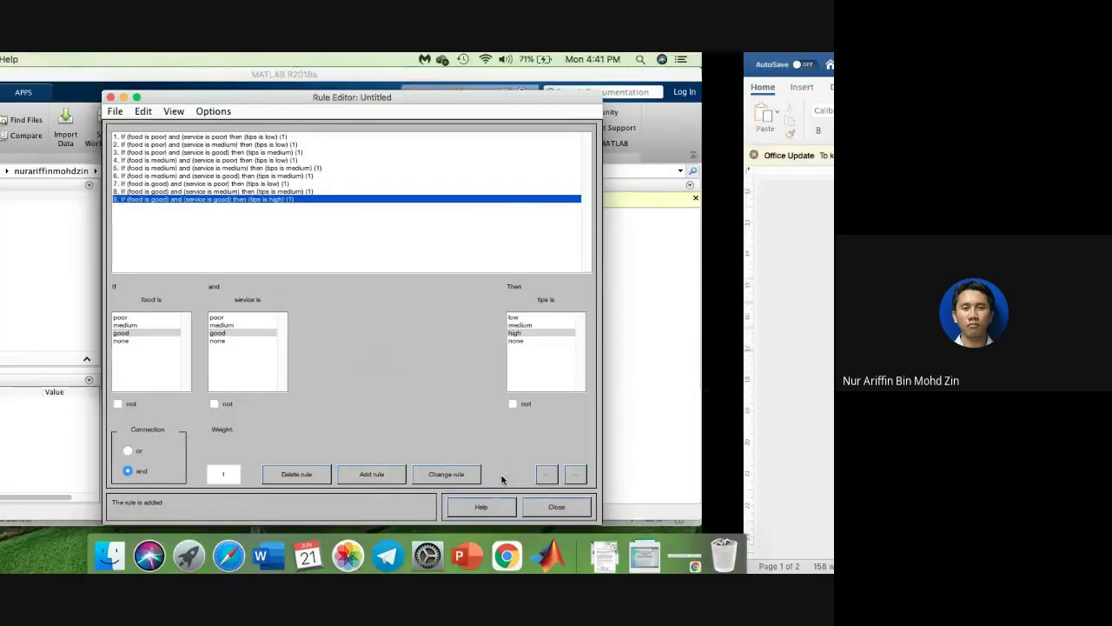
{"action": "key", "text": "ctrl+Left"}
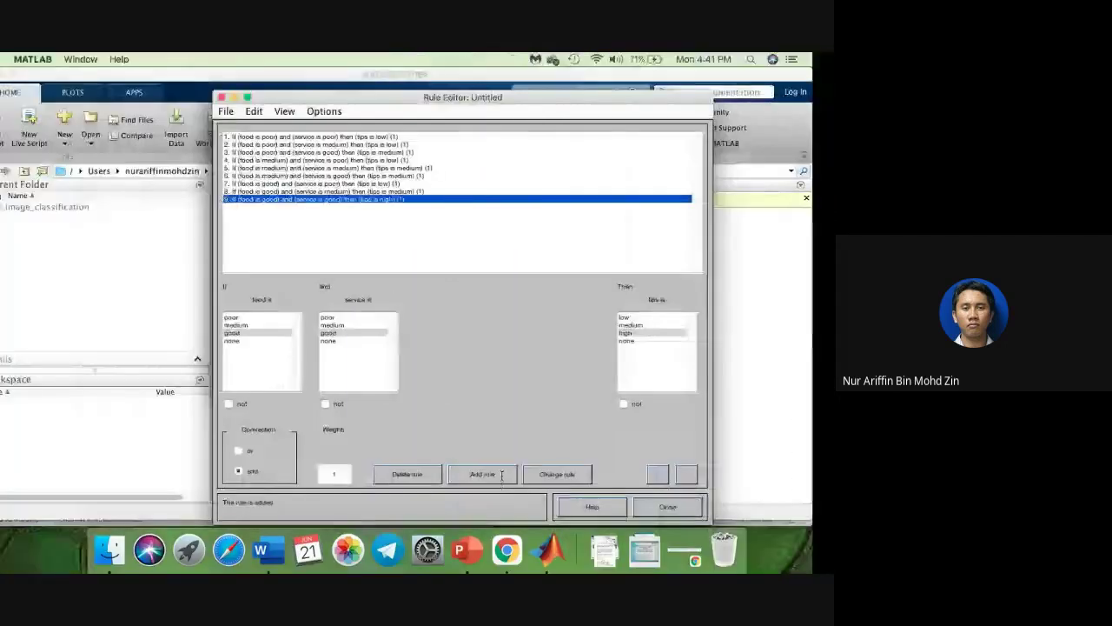
{"action": "key", "text": "ctrl+Right"}
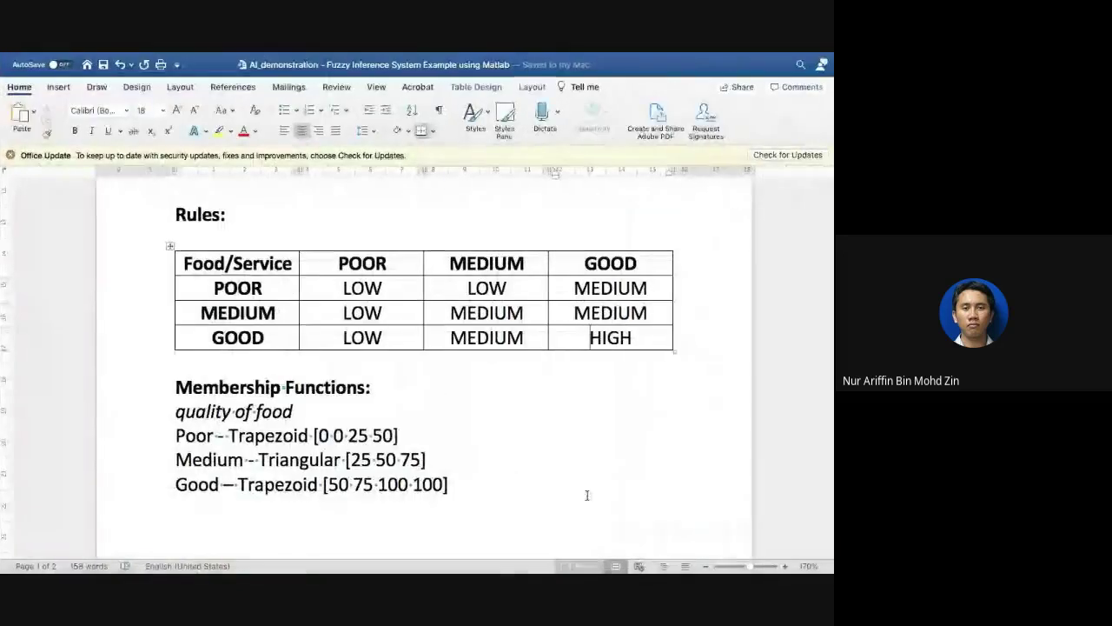
{"action": "key", "text": "ctrl+Left"}
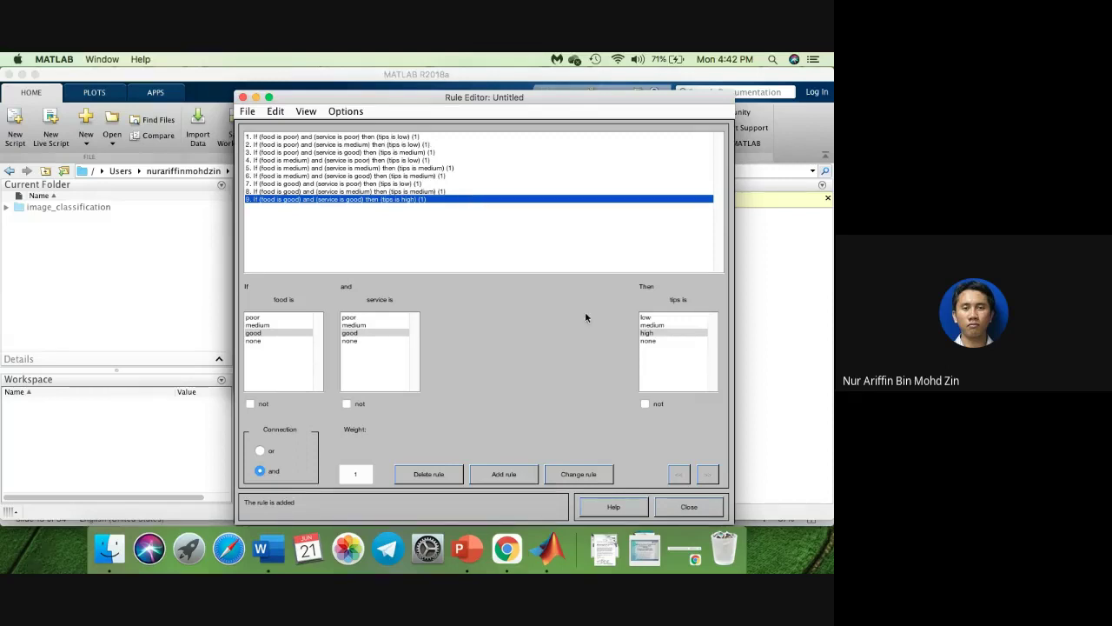
{"action": "left_click", "coordinate": [666, 508]}
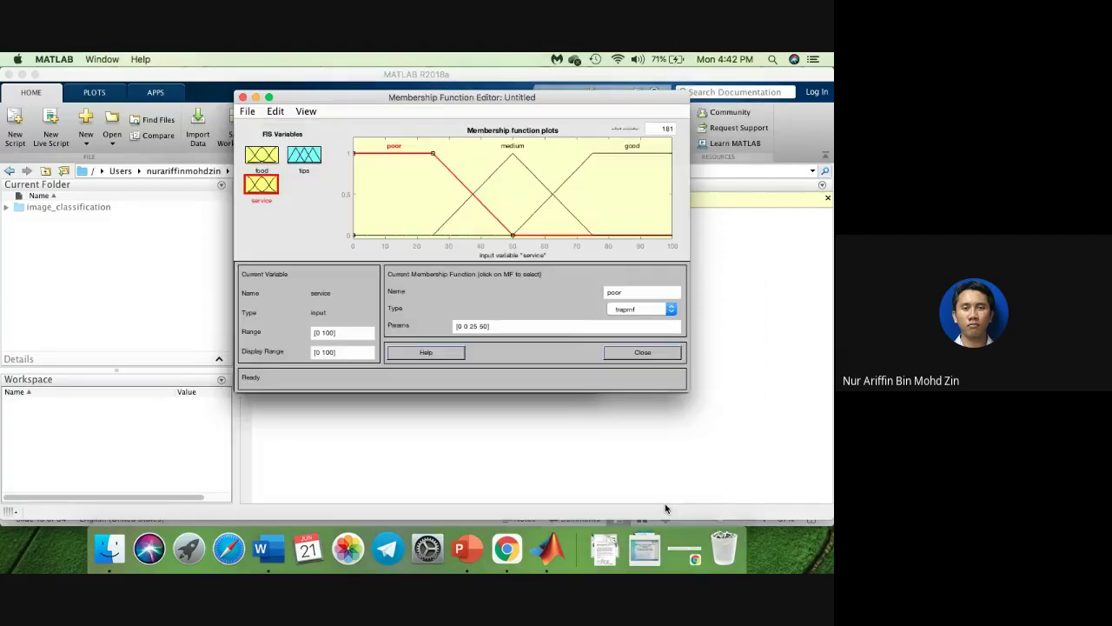
Step: Export the fuzzy inference system to a .fis file named fuzzy_demo in the MATLAB folder
{"action": "left_click", "coordinate": [276, 112]}
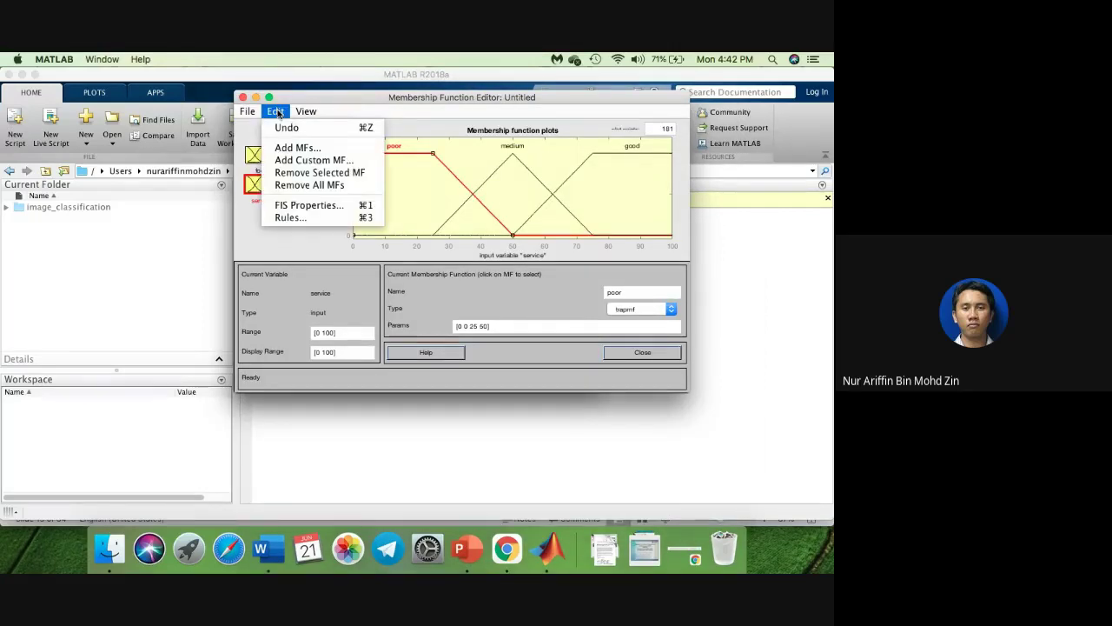
{"action": "left_click", "coordinate": [276, 113]}
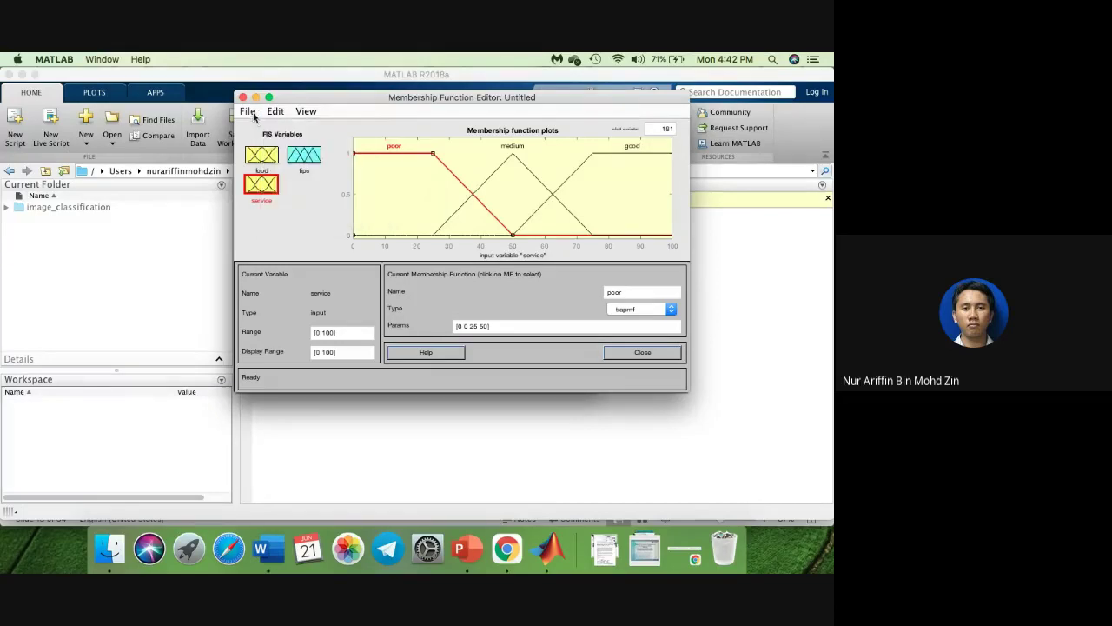
{"action": "left_click", "coordinate": [296, 112]}
{"action": "left_click", "coordinate": [296, 112]}
{"action": "left_click", "coordinate": [249, 112]}
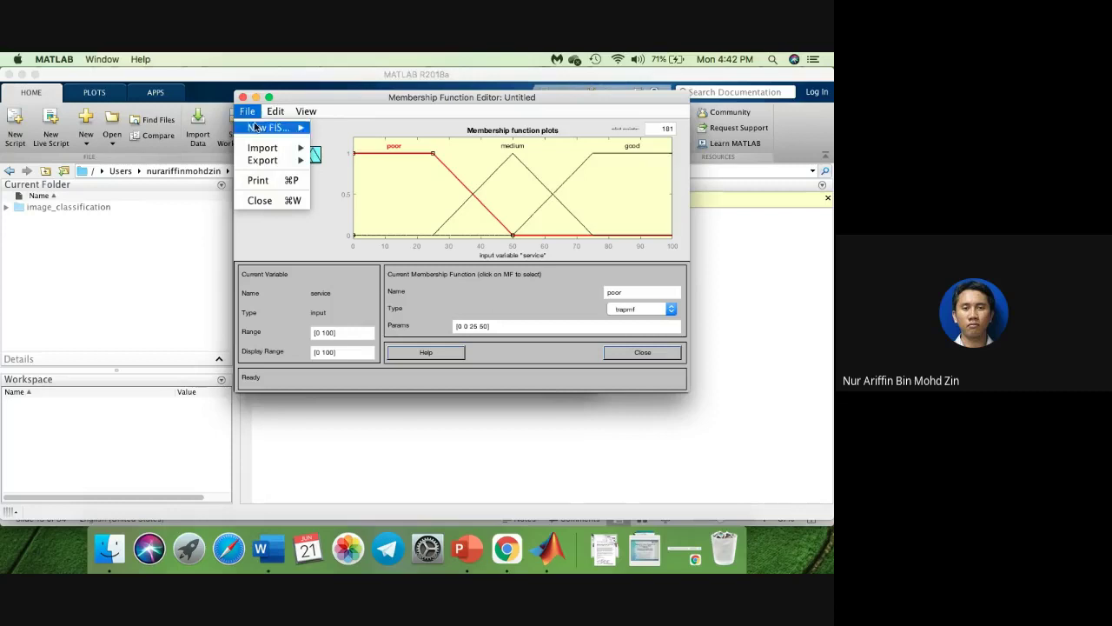
{"action": "mouse_move", "coordinate": [253, 151]}
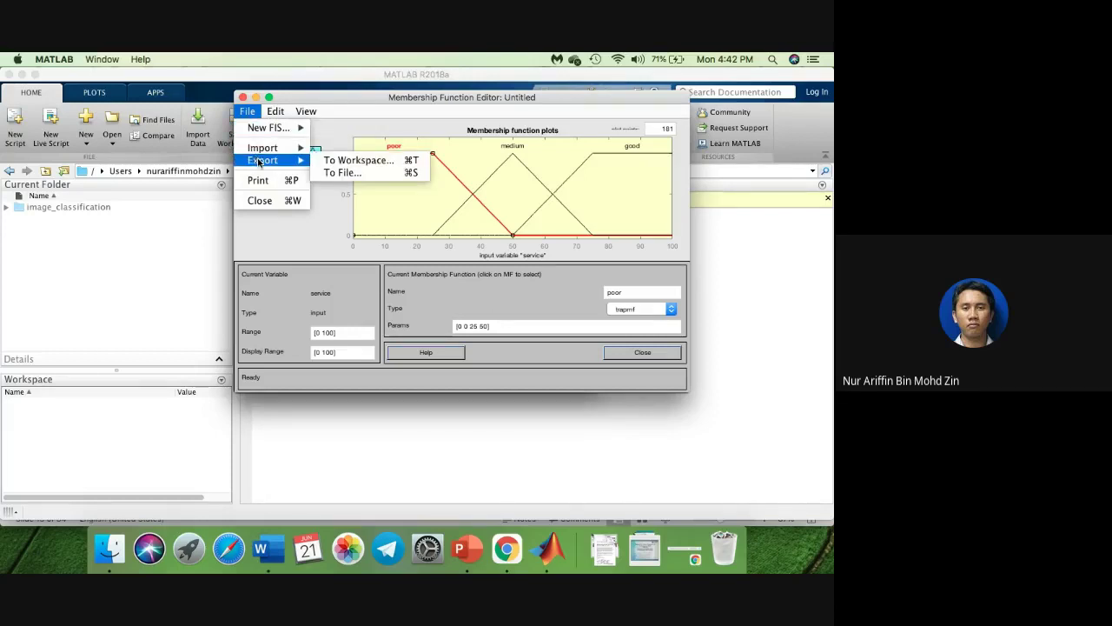
{"action": "left_click", "coordinate": [320, 171]}
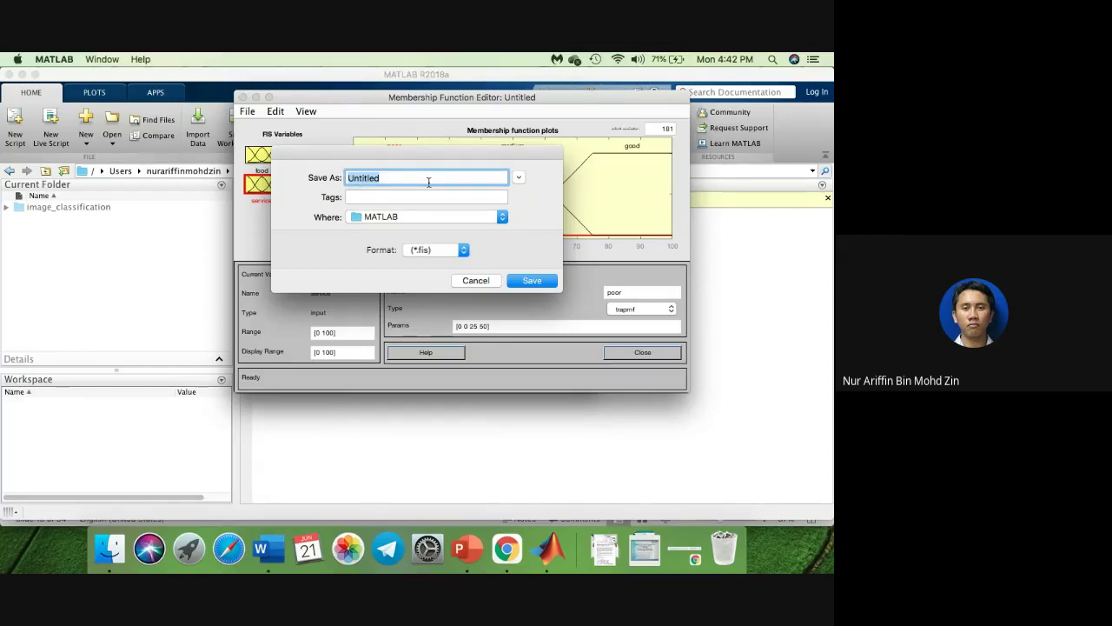
{"action": "type", "text": "fuzzy_demo"}
{"action": "left_click", "coordinate": [529, 281]}
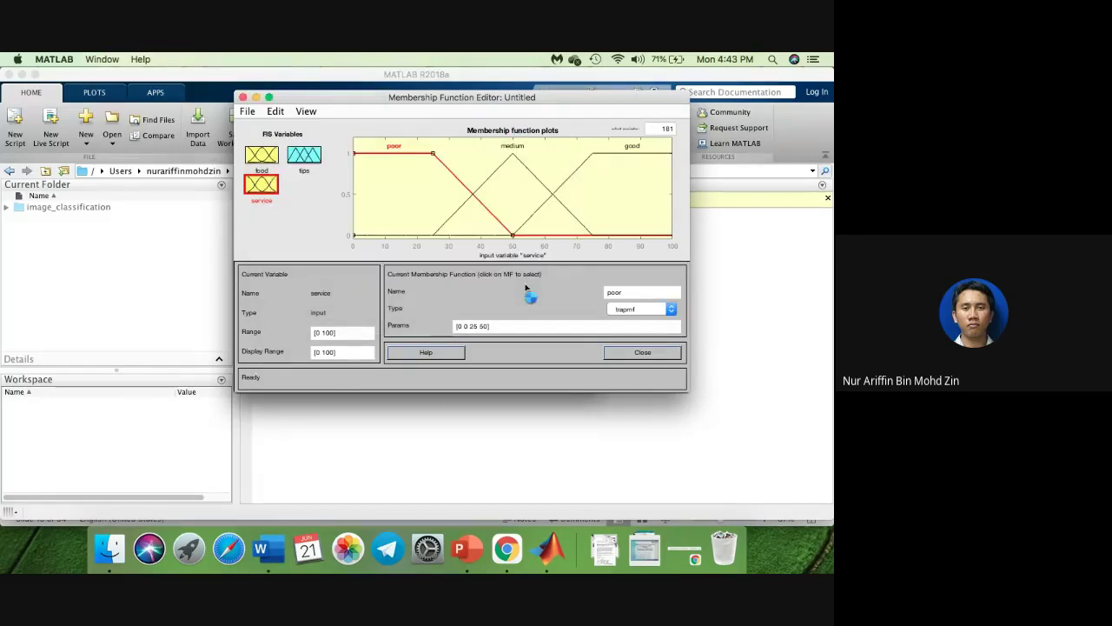
Step: Open the Rule Viewer for fuzzy_demo and lower the food input to about 18.8
{"action": "left_click", "coordinate": [305, 112]}
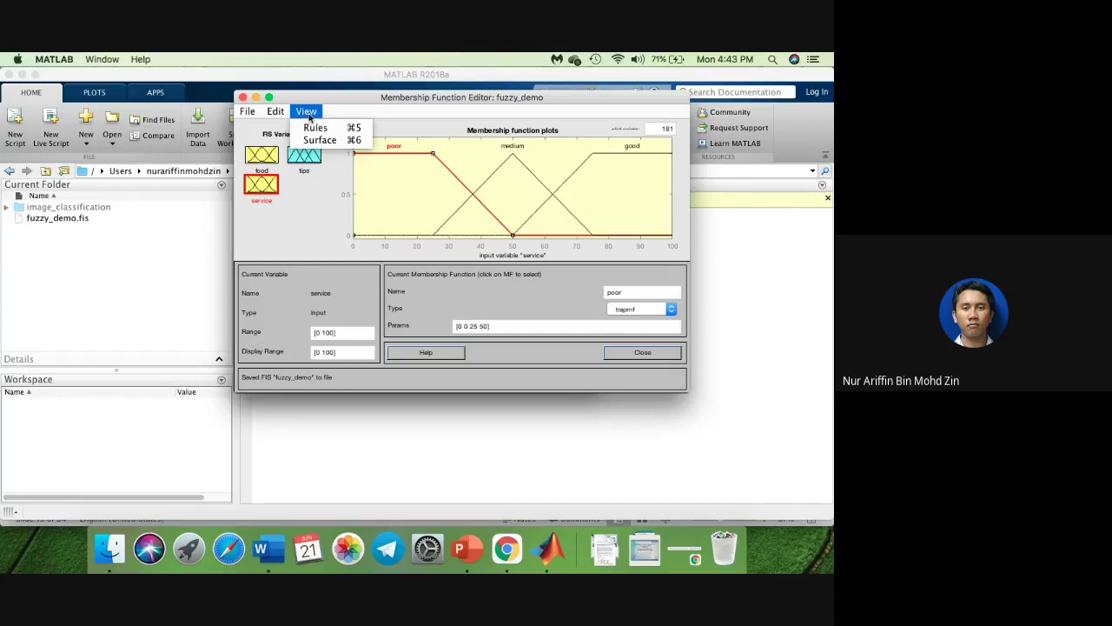
{"action": "left_click", "coordinate": [318, 128]}
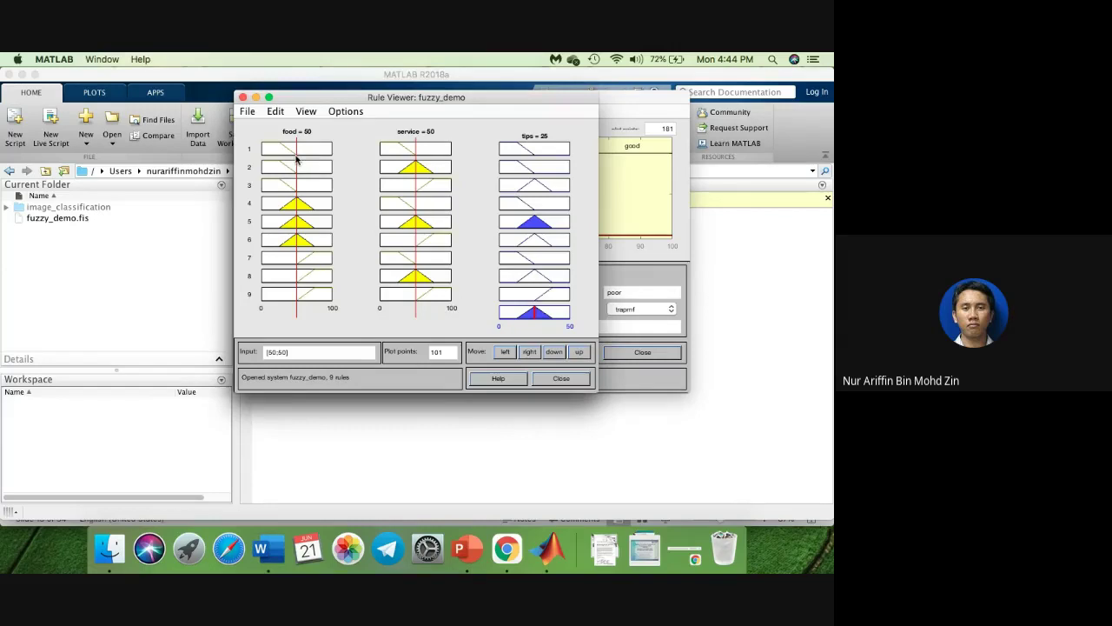
{"action": "left_click_drag", "start_coordinate": [296, 158], "coordinate": [275, 159]}
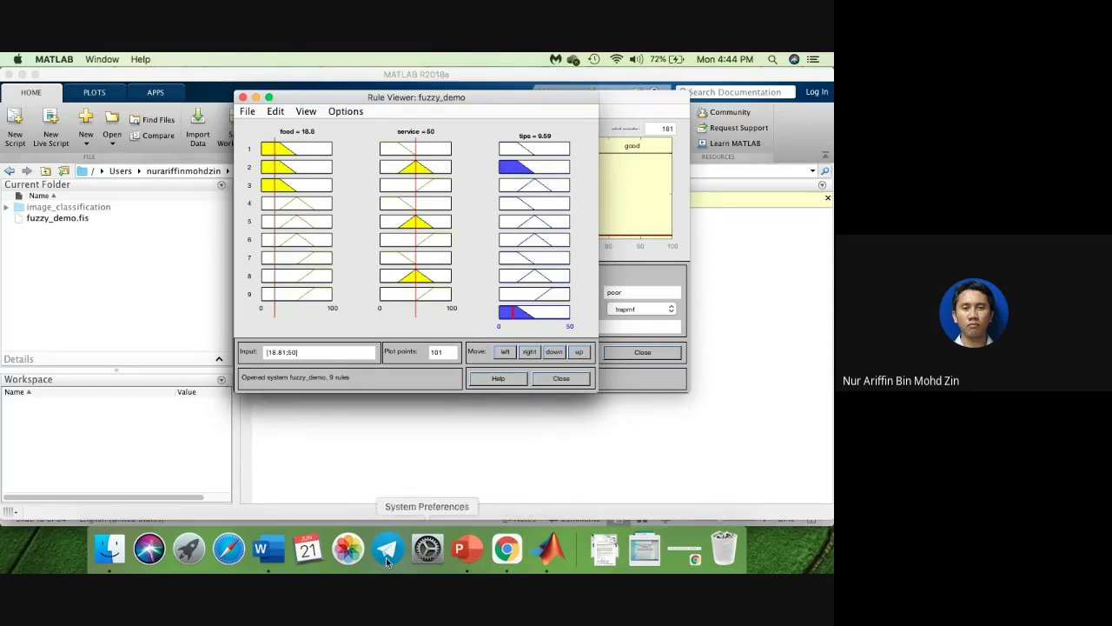
Step: Check the membership function definitions in the Word document, and back in MATLAB's Rule Viewer raise the service input to about 84.1
{"action": "left_click", "coordinate": [262, 550]}
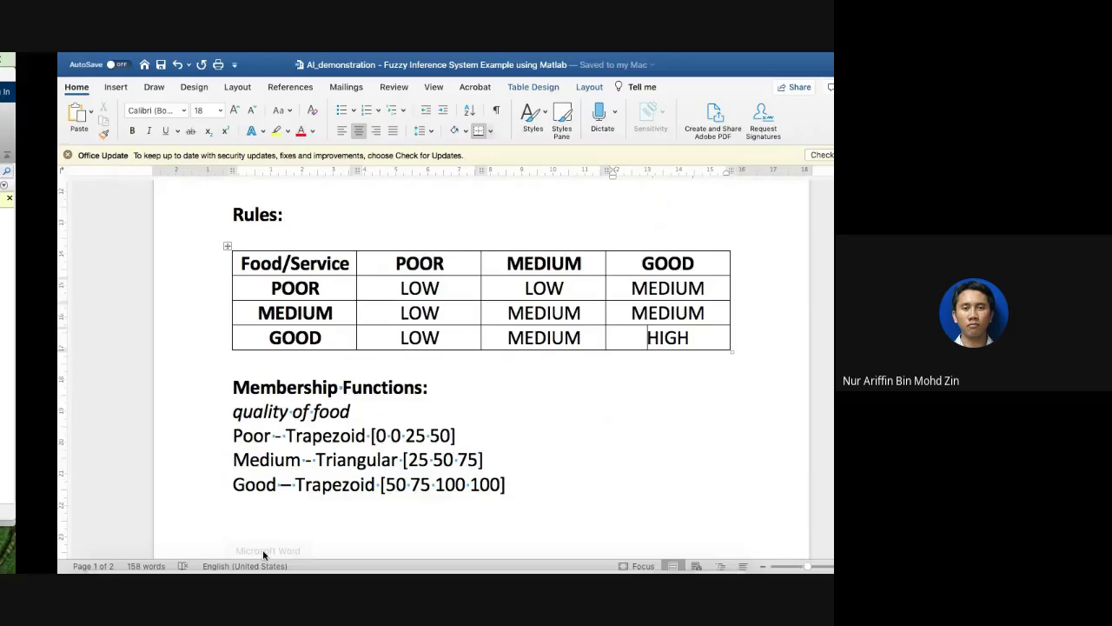
{"action": "scroll", "coordinate": [273, 447], "scroll_direction": "down", "scroll_amount": 10}
{"action": "scroll", "coordinate": [273, 447], "scroll_direction": "up", "scroll_amount": 5}
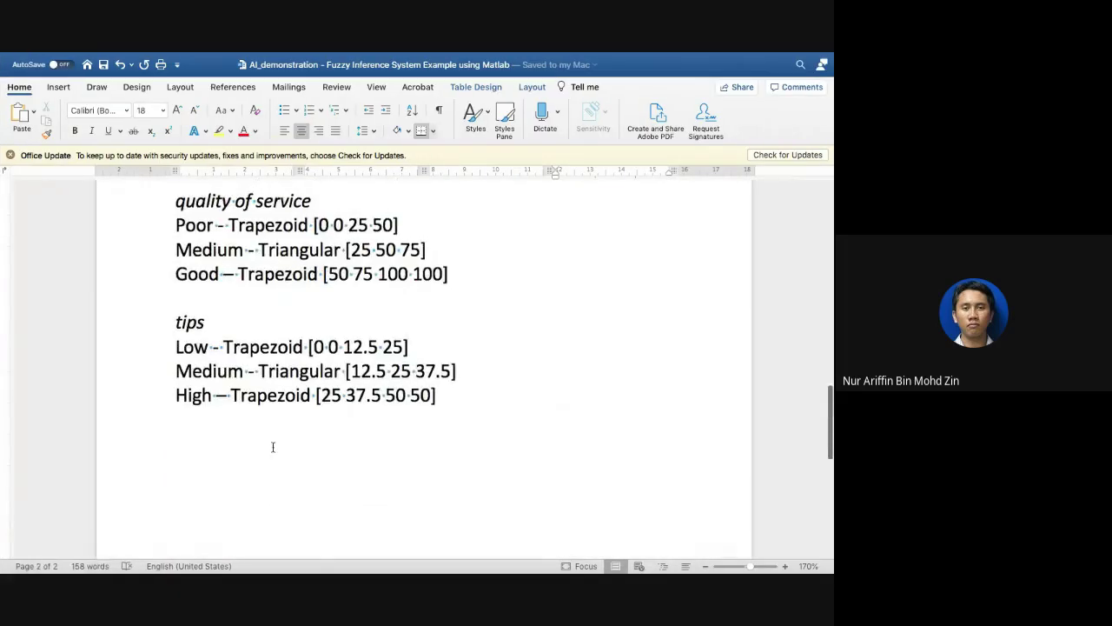
{"action": "key", "text": "ctrl+Left"}
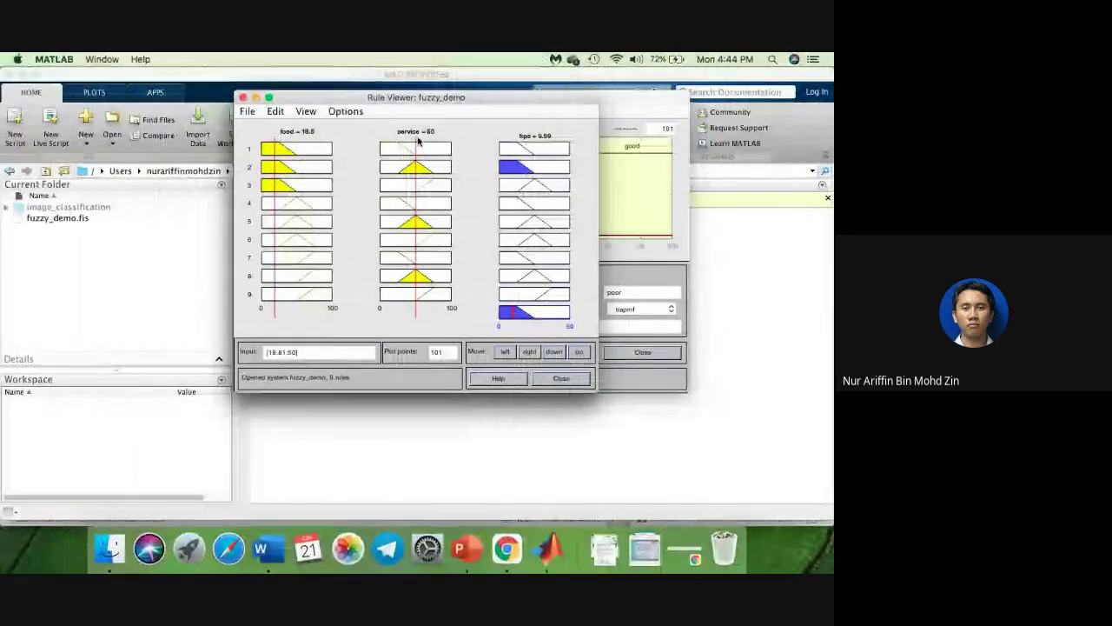
{"action": "left_click_drag", "start_coordinate": [416, 149], "coordinate": [441, 149]}
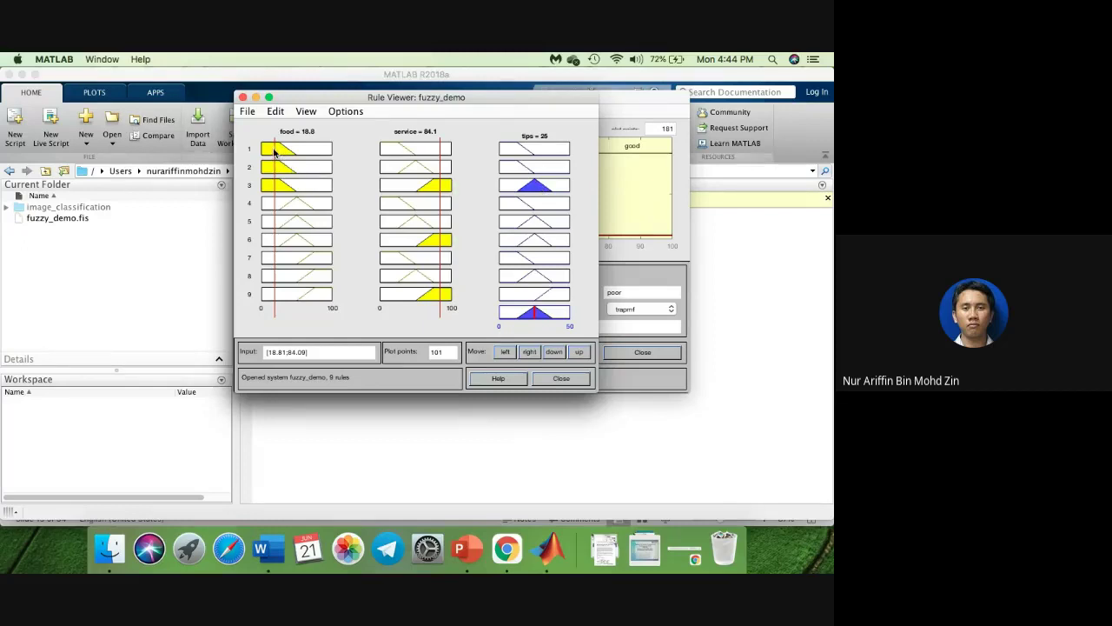
Step: Test the rules with food at 100 and service at 100, followed by service at about 90.5 and 74.1
{"action": "left_click_drag", "start_coordinate": [274, 153], "coordinate": [346, 157]}
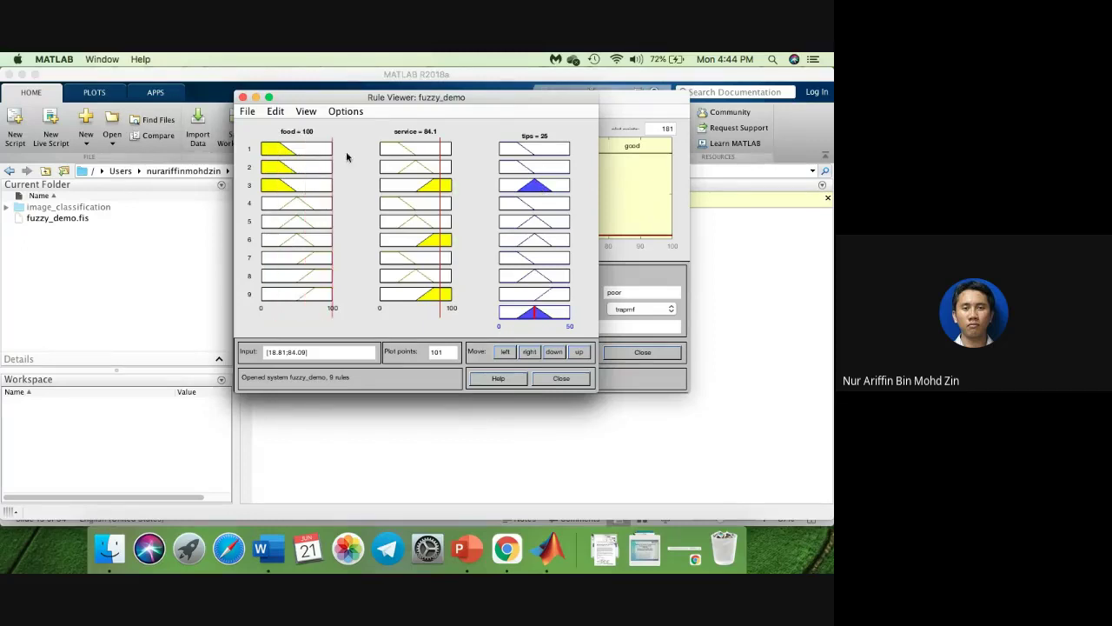
{"action": "left_click_drag", "start_coordinate": [439, 155], "coordinate": [456, 149]}
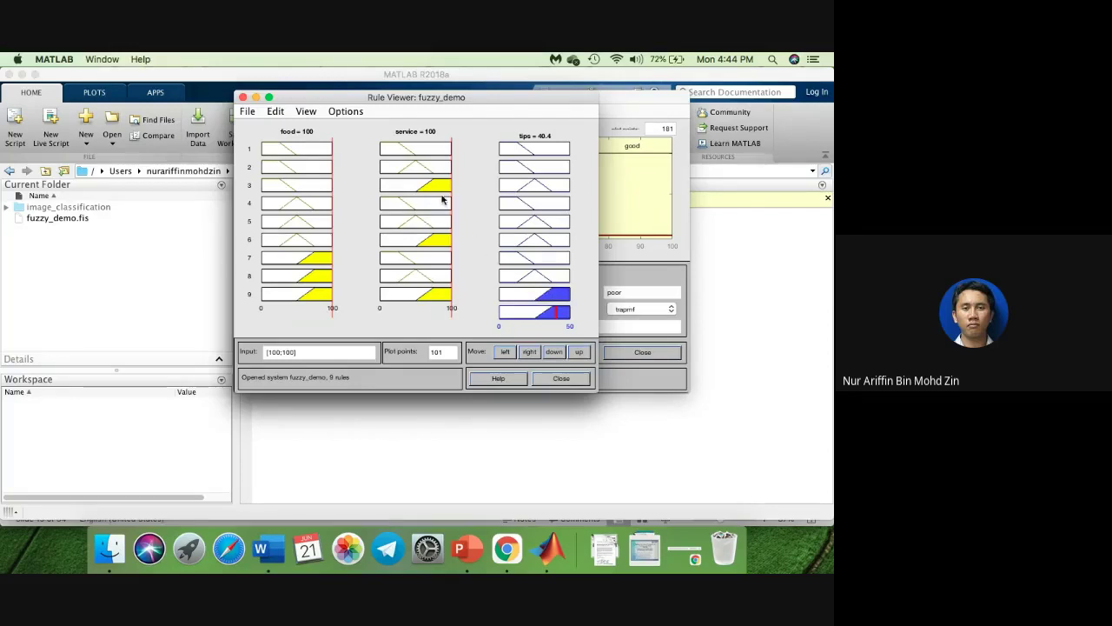
{"action": "left_click_drag", "start_coordinate": [451, 200], "coordinate": [445, 199]}
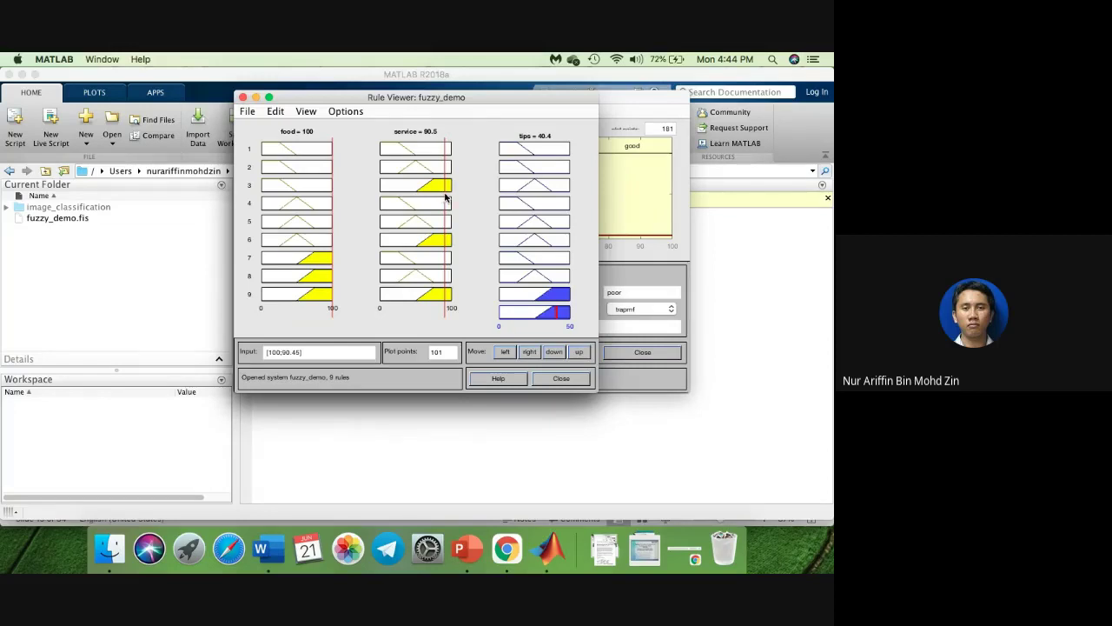
{"action": "left_click_drag", "start_coordinate": [445, 199], "coordinate": [432, 199]}
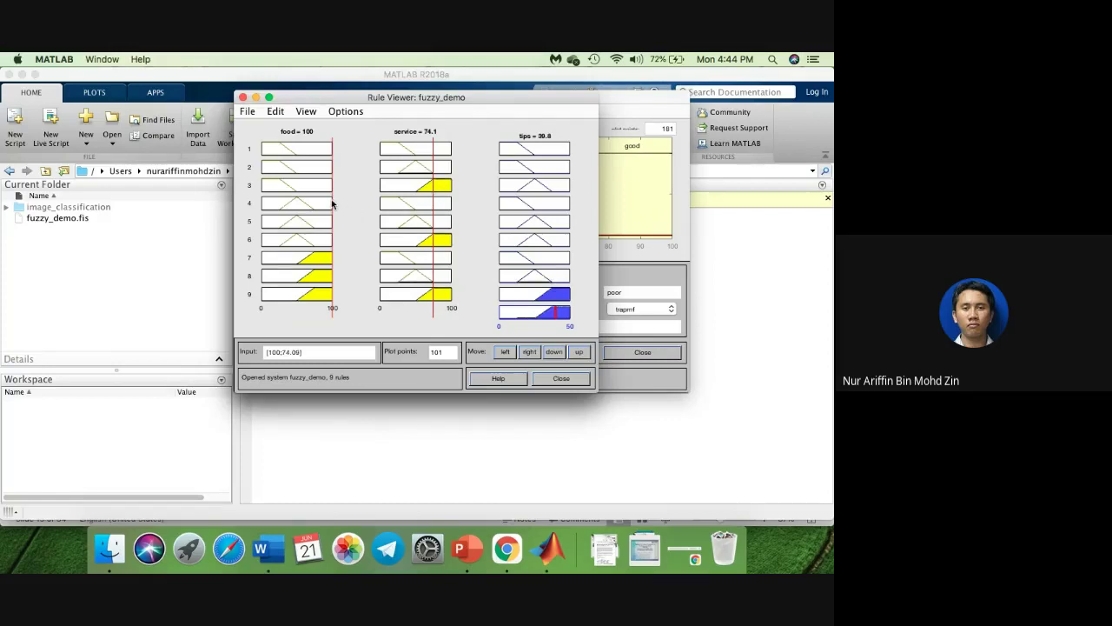
Step: Test the rules with food at about 54.6 and 73.9, and with service at about 71.4 and food at about 61.9
{"action": "left_click_drag", "start_coordinate": [332, 203], "coordinate": [300, 203]}
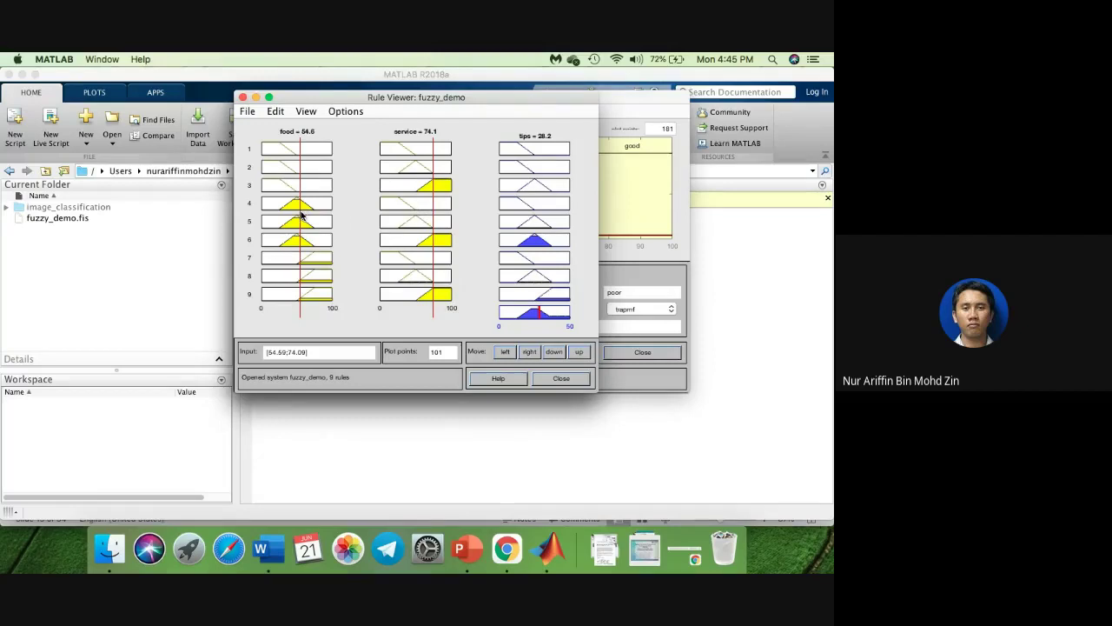
{"action": "left_click_drag", "start_coordinate": [301, 218], "coordinate": [313, 212]}
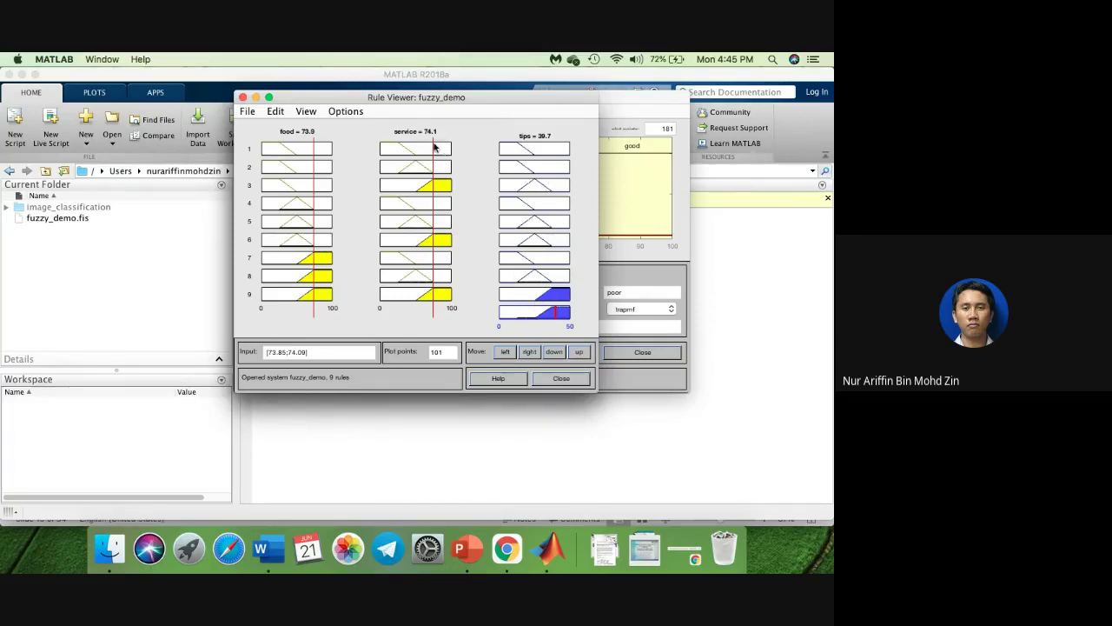
{"action": "left_click_drag", "start_coordinate": [432, 148], "coordinate": [430, 149]}
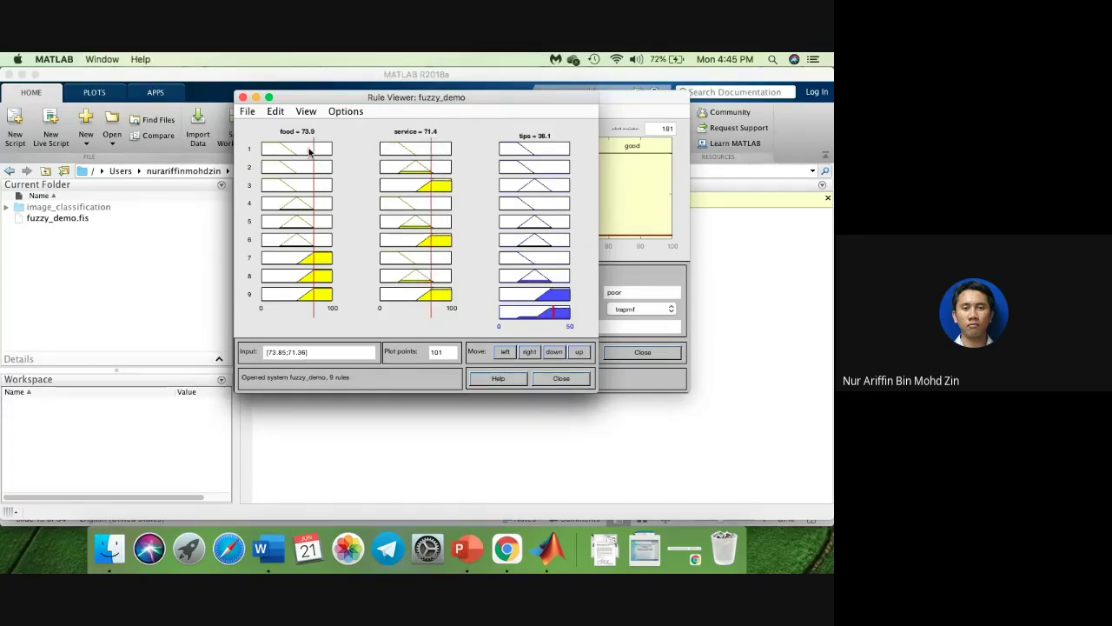
{"action": "mouse_move", "coordinate": [311, 149]}
{"action": "left_mouse_down"}
{"action": "mouse_move", "coordinate": [295, 151]}
{"action": "mouse_move", "coordinate": [305, 154]}
{"action": "left_mouse_up"}
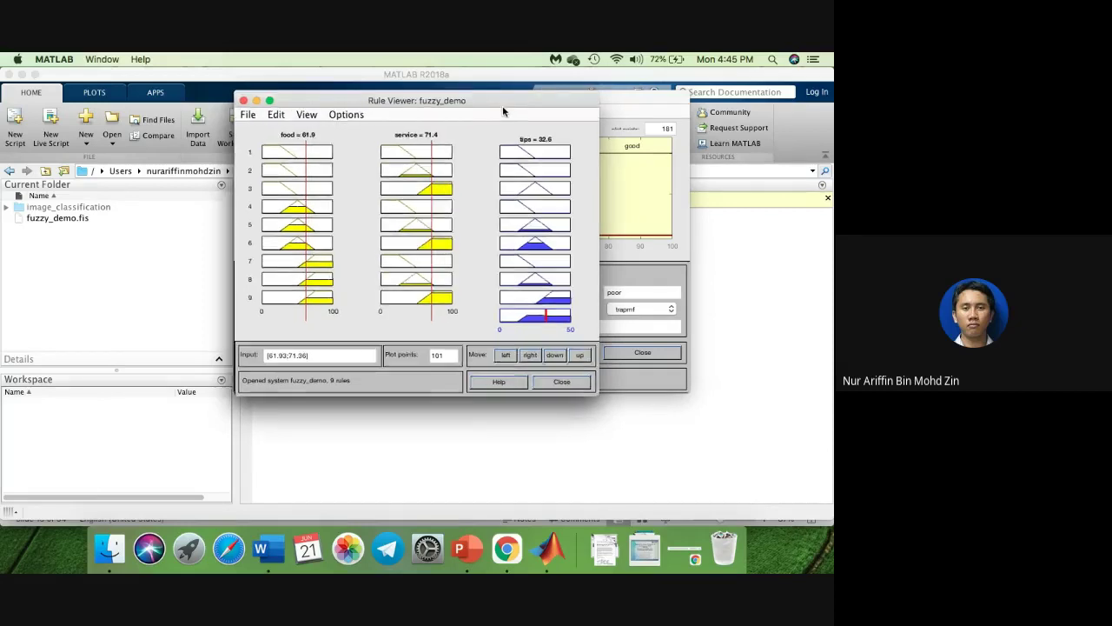
Step: Test the rules with service at about 88.6 and food at about 78.4, and close the Rule Viewer
{"action": "left_click_drag", "start_coordinate": [503, 105], "coordinate": [418, 128]}
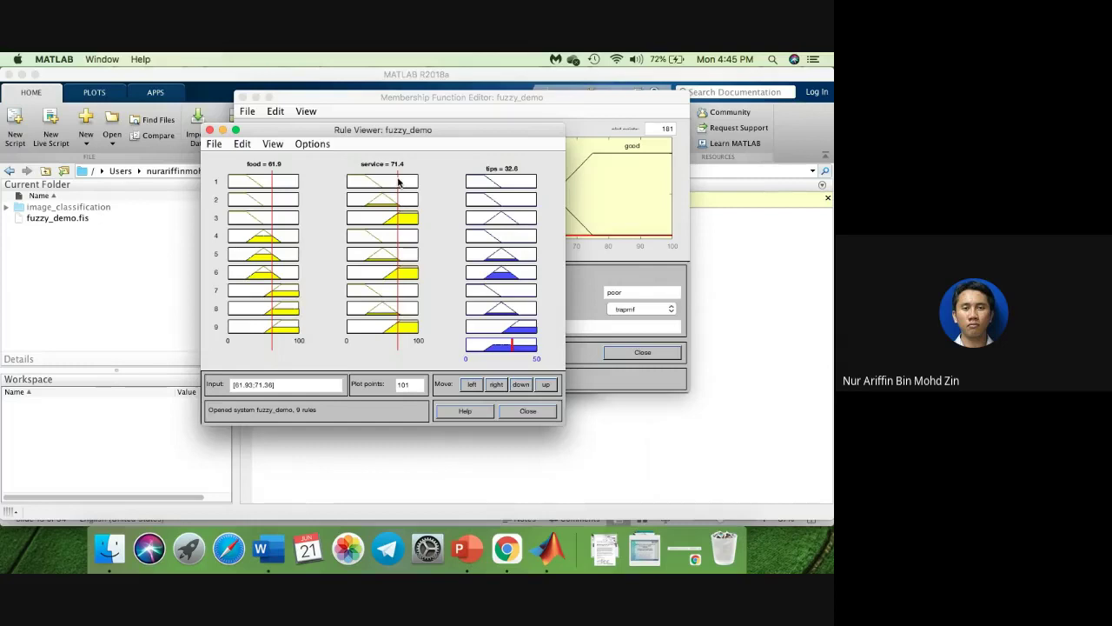
{"action": "left_click_drag", "start_coordinate": [399, 181], "coordinate": [410, 181]}
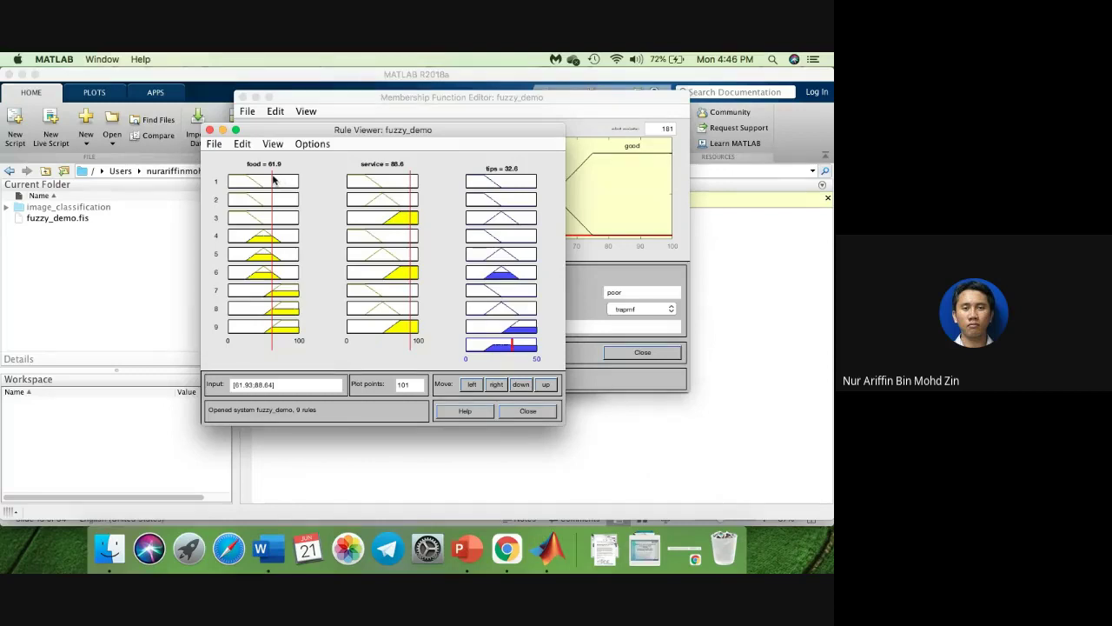
{"action": "left_click_drag", "start_coordinate": [273, 179], "coordinate": [284, 181]}
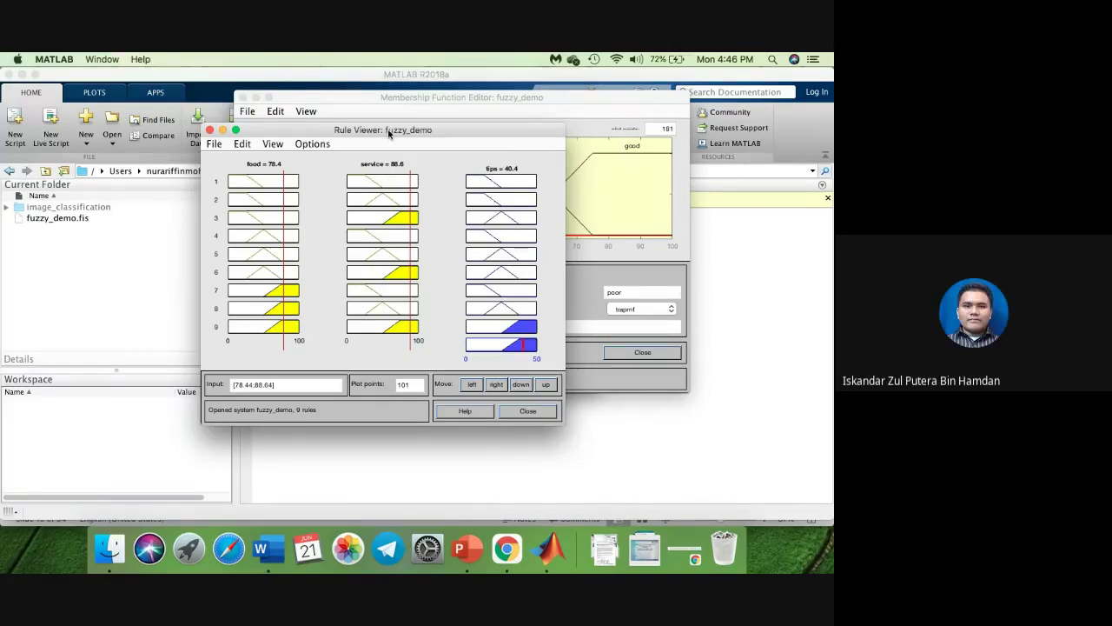
{"action": "left_click_drag", "start_coordinate": [342, 137], "coordinate": [403, 157]}
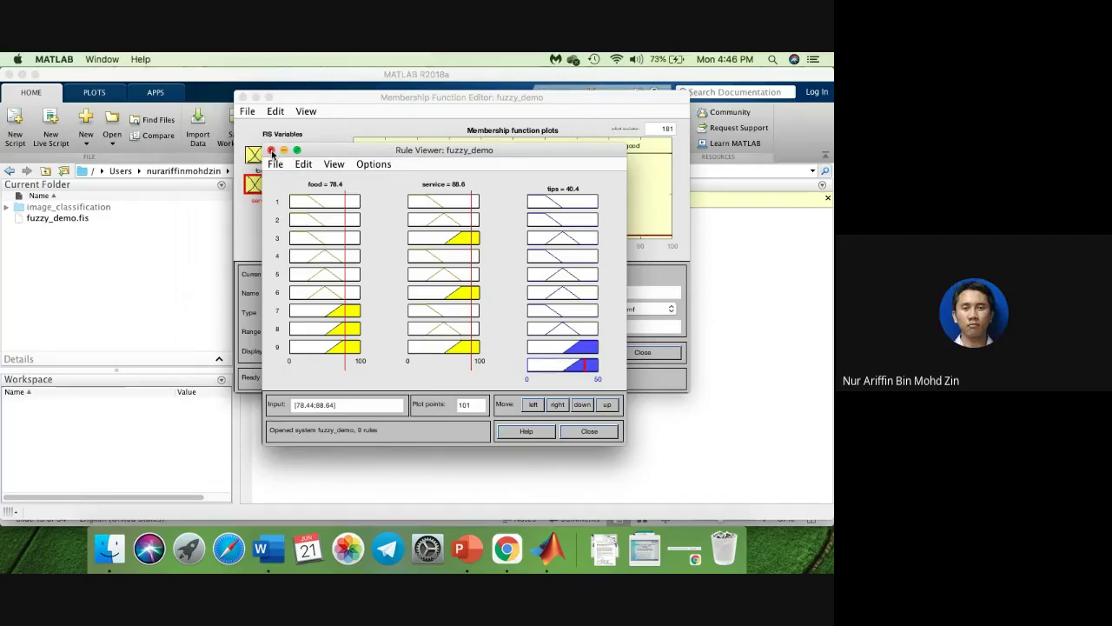
{"action": "left_click", "coordinate": [271, 151]}
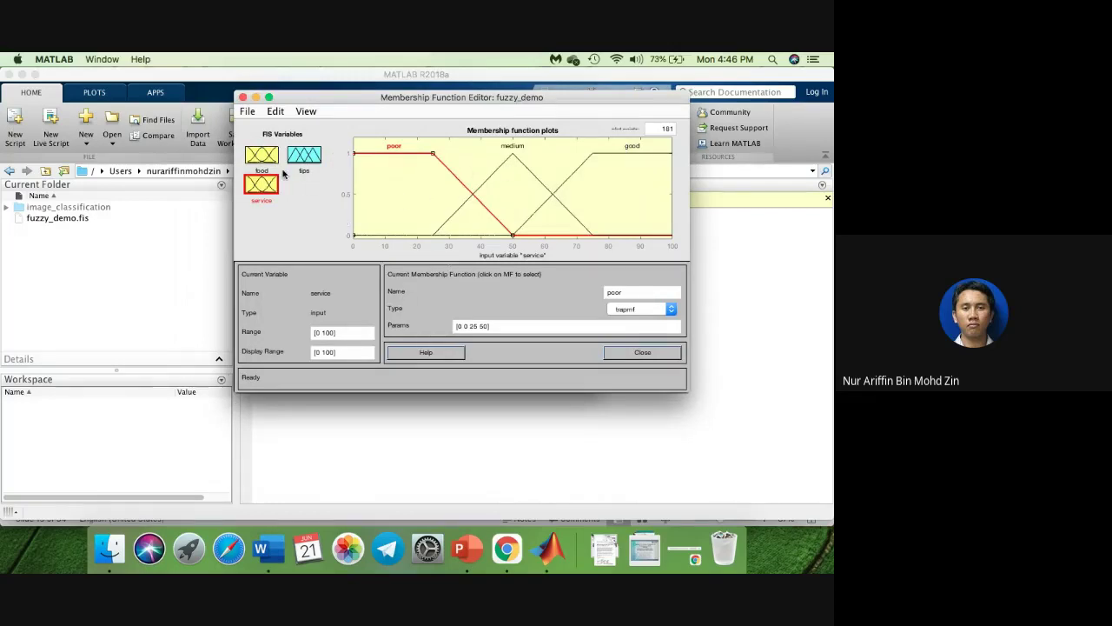
Step: Review the membership functions of food, tips and service, and the membership function types available for food's poor function
{"action": "left_click", "coordinate": [261, 153]}
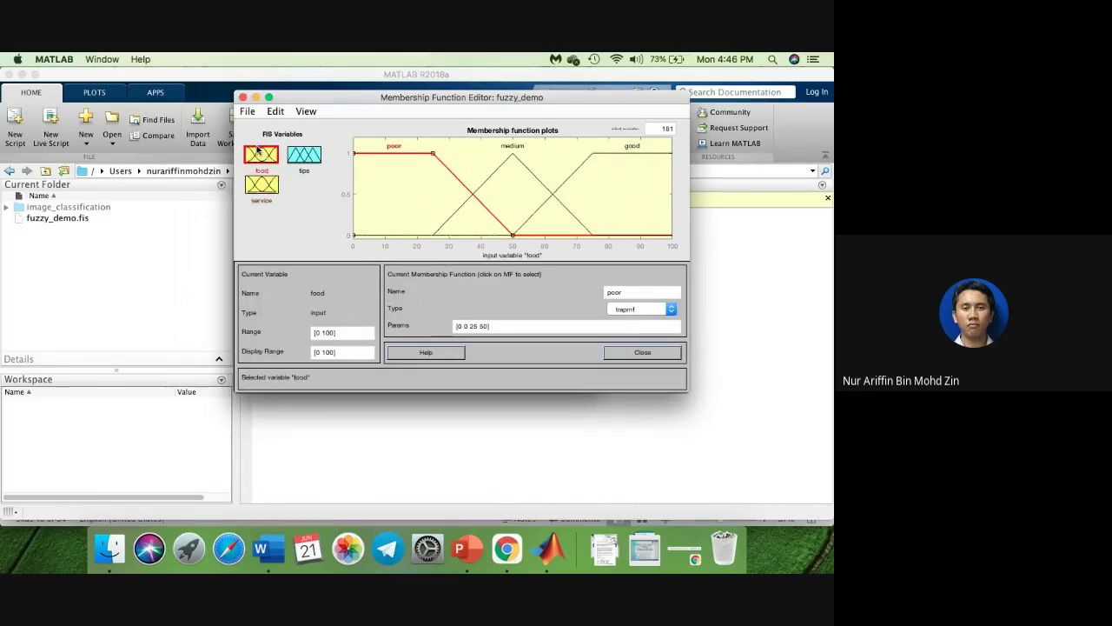
{"action": "left_click", "coordinate": [304, 157]}
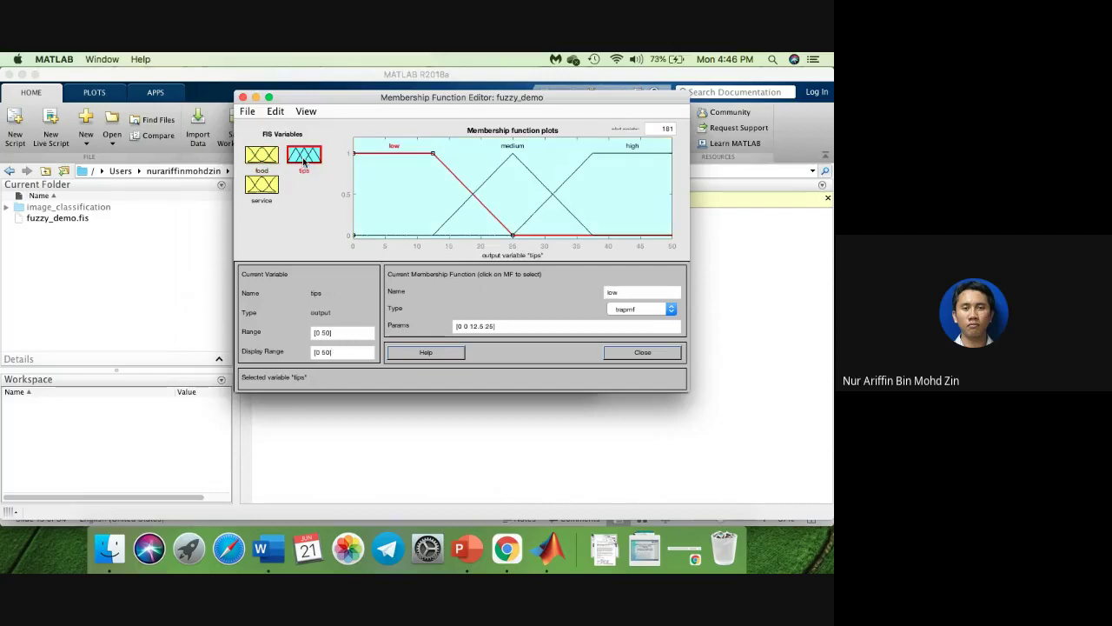
{"action": "left_click", "coordinate": [269, 192]}
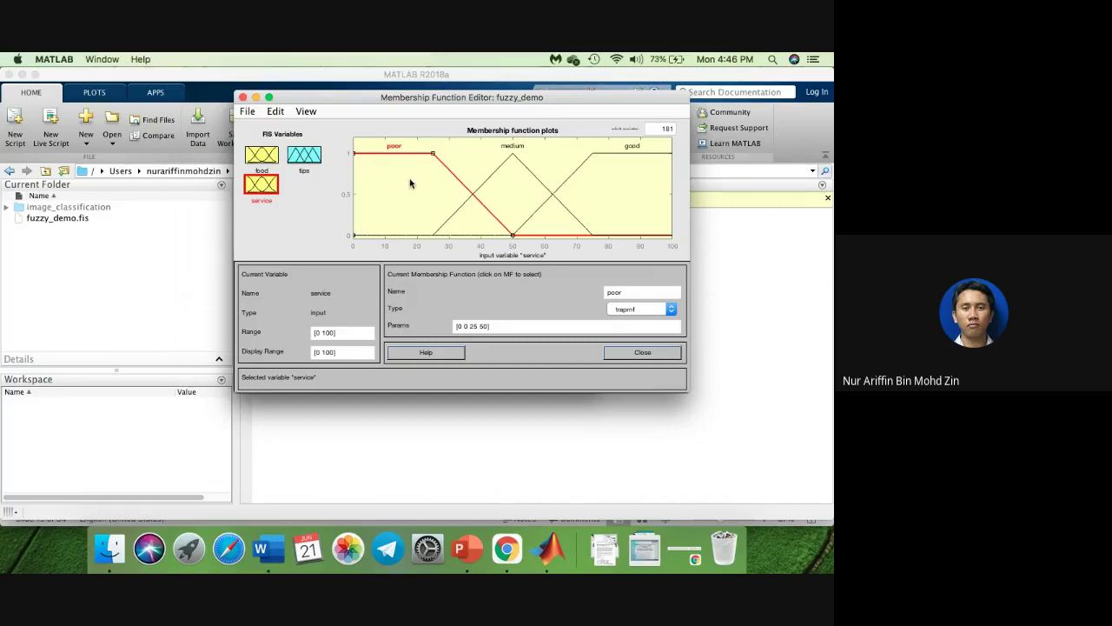
{"action": "left_click", "coordinate": [269, 160]}
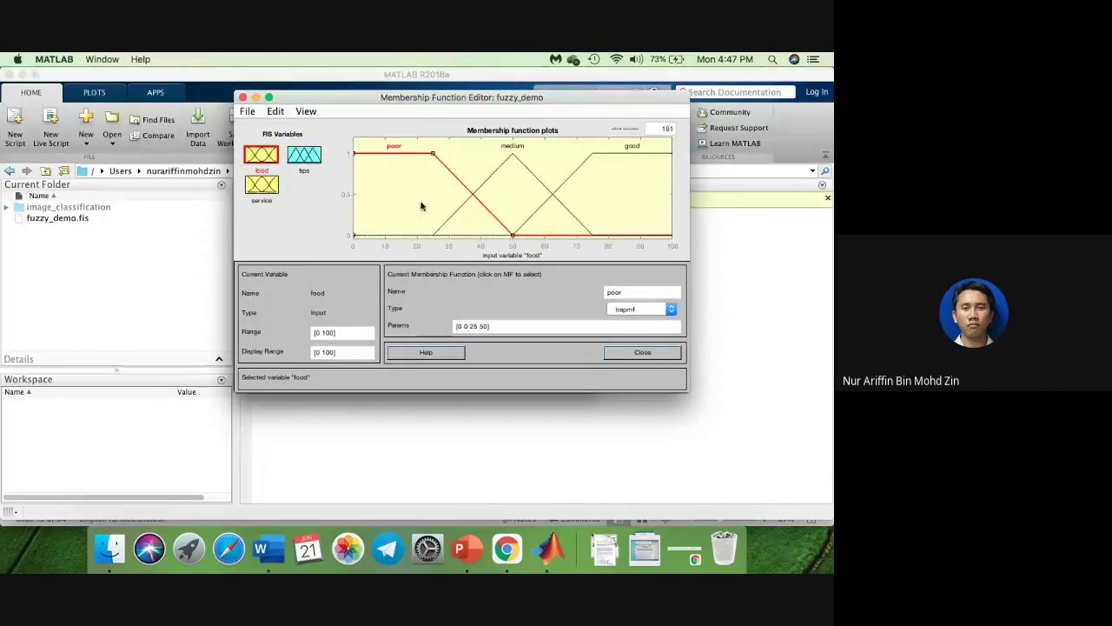
{"action": "left_click", "coordinate": [272, 165]}
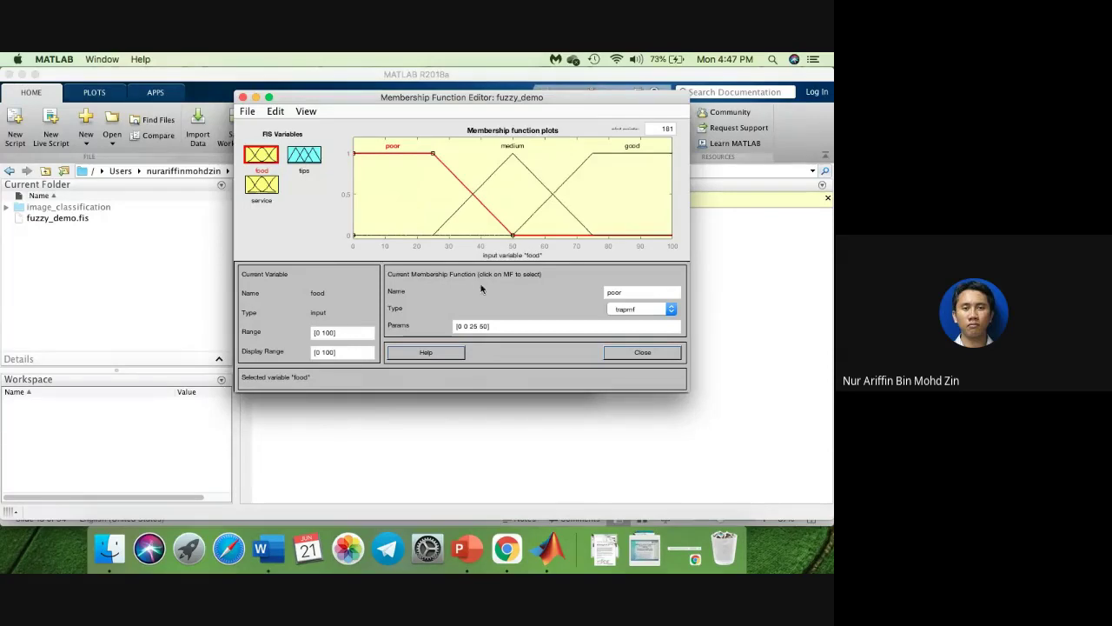
{"action": "left_click", "coordinate": [637, 311]}
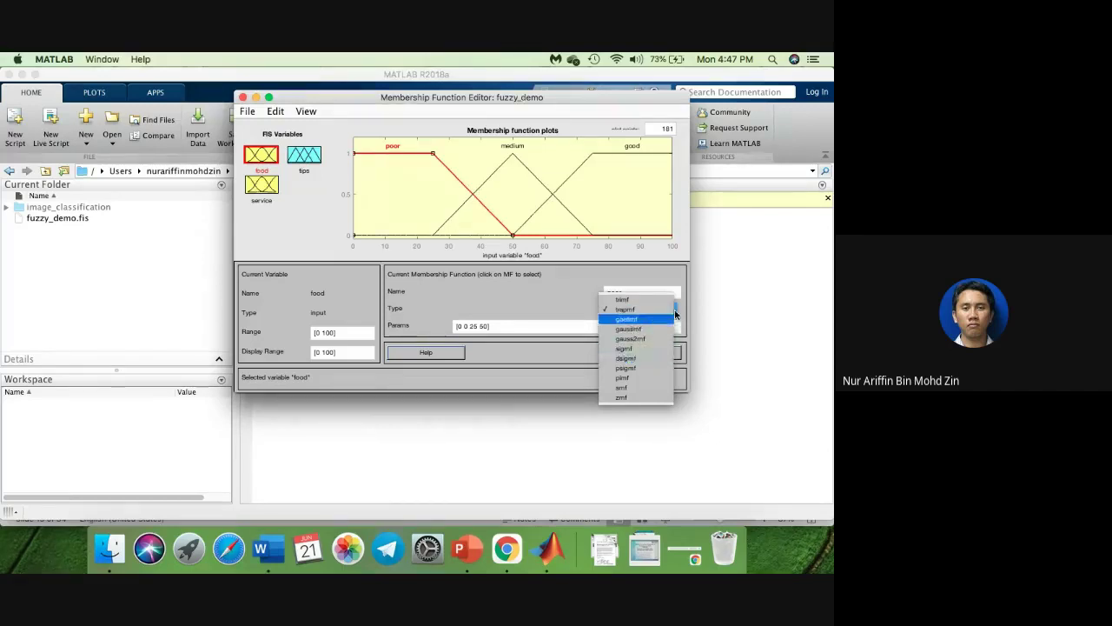
{"action": "left_click", "coordinate": [547, 299]}
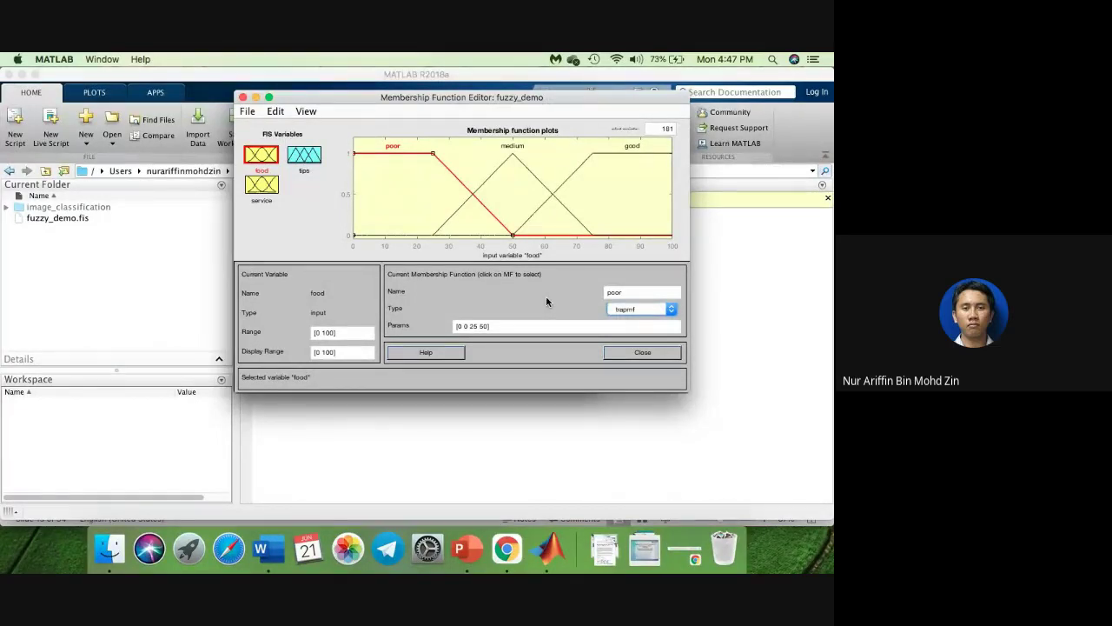
Step: Open the Rule Editor, review the list of rules and close it
{"action": "left_click", "coordinate": [310, 113]}
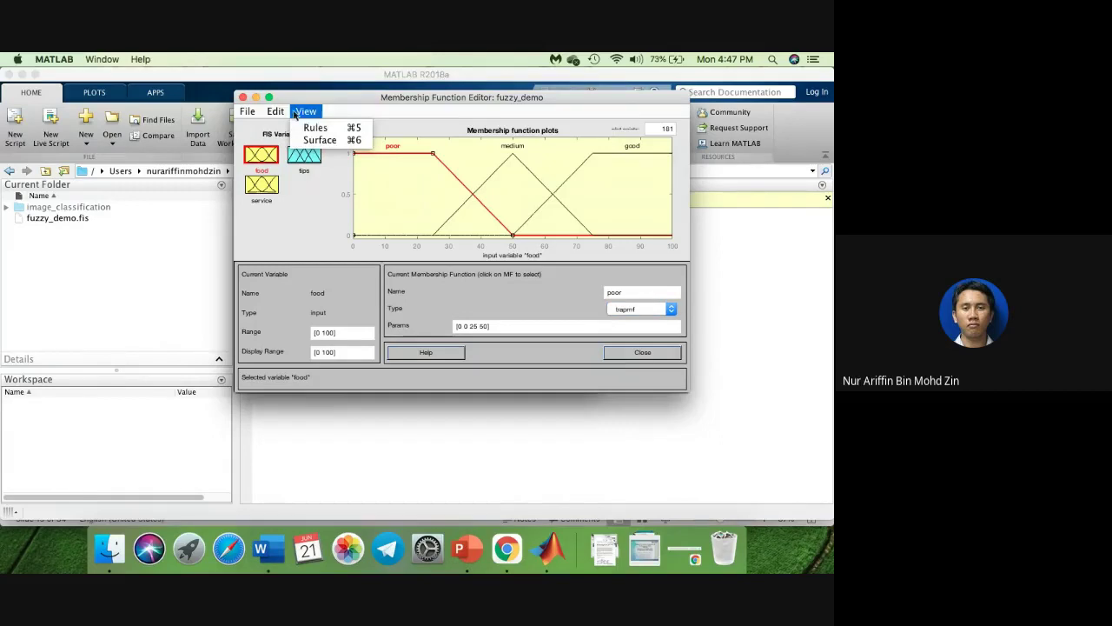
{"action": "mouse_move", "coordinate": [281, 113]}
{"action": "left_click", "coordinate": [291, 217]}
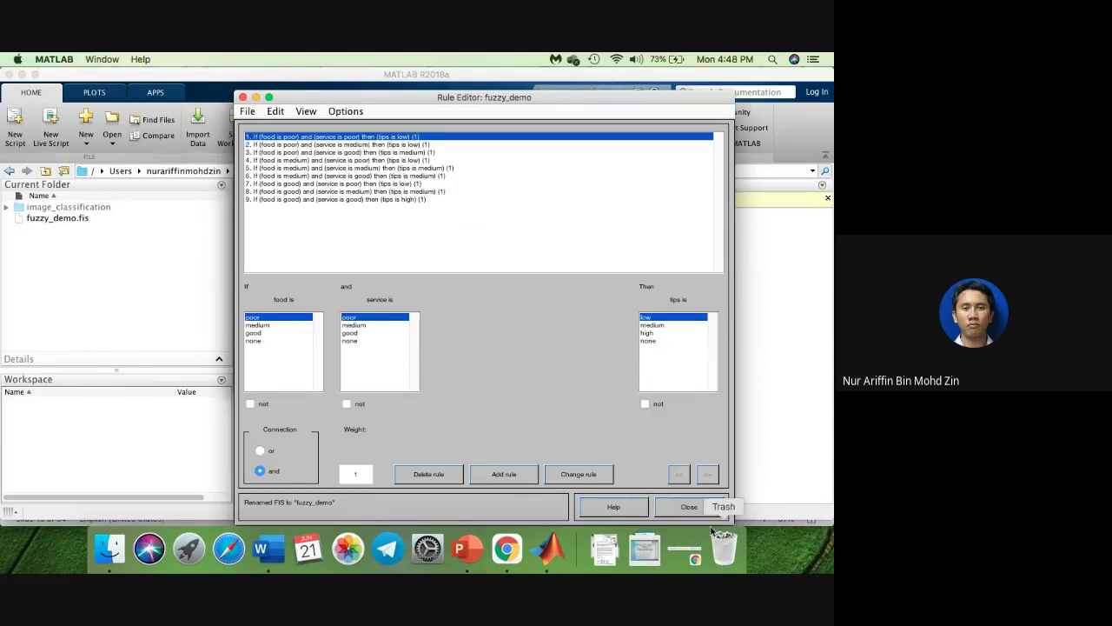
{"action": "left_click", "coordinate": [679, 511]}
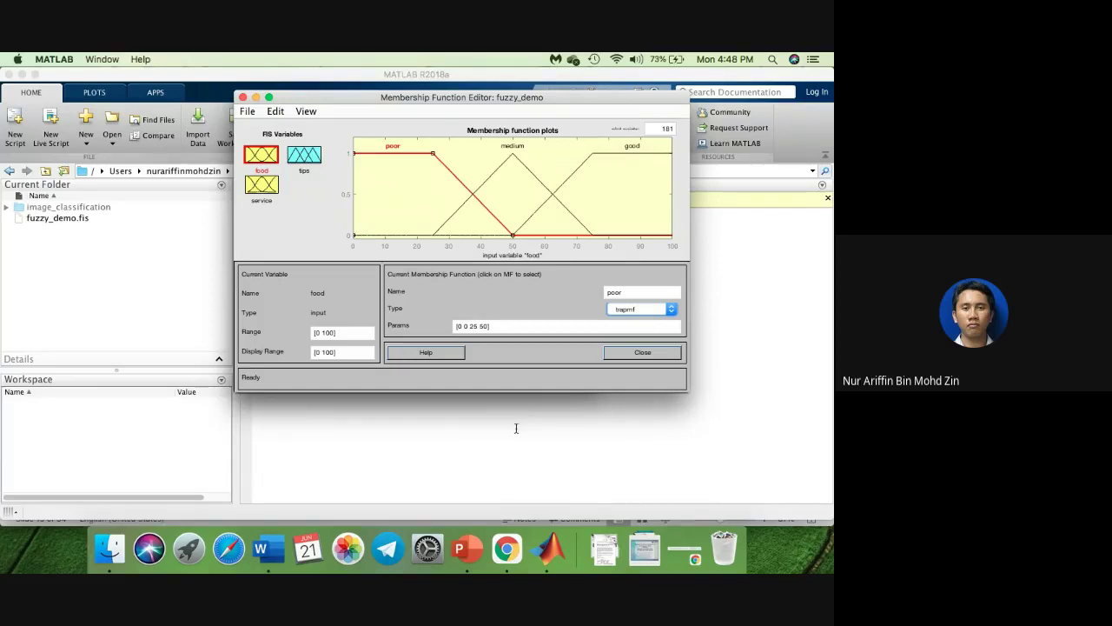
Step: Switch to the Google Meet call in Chrome, show its recording controls and stop presenting the screen
{"action": "left_click", "coordinate": [511, 565]}
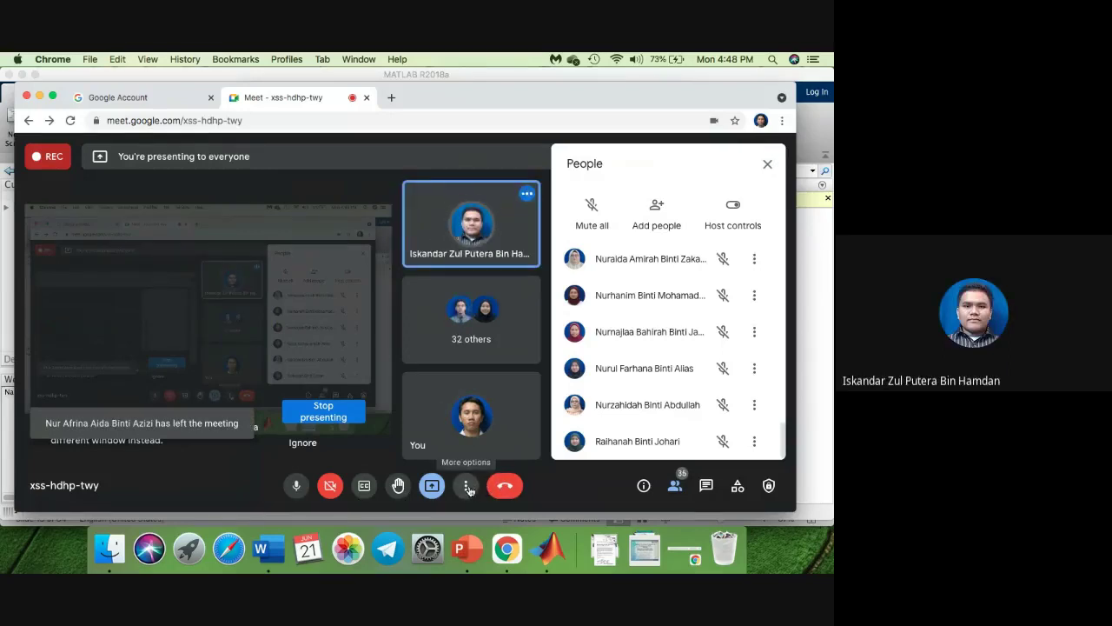
{"action": "left_click", "coordinate": [468, 488]}
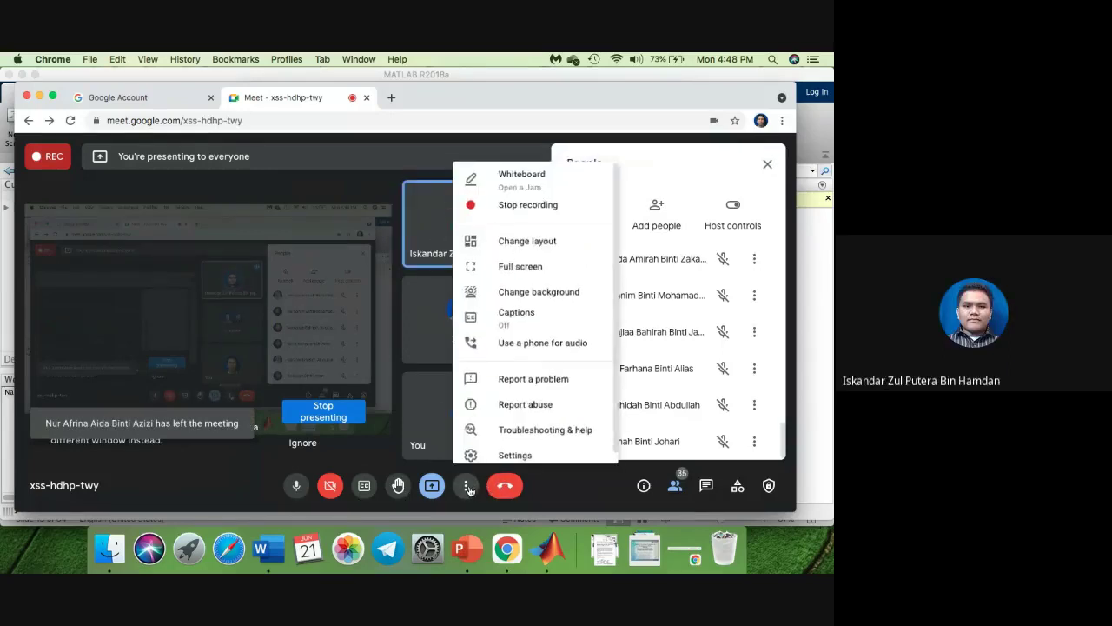
{"action": "left_click", "coordinate": [522, 200]}
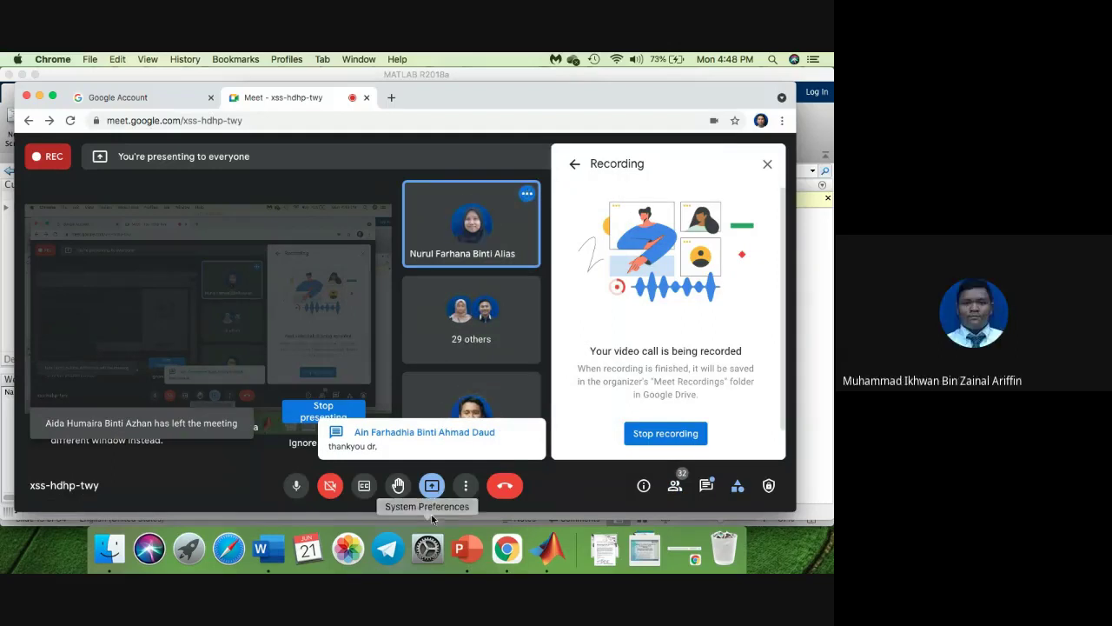
{"action": "left_click", "coordinate": [432, 487]}
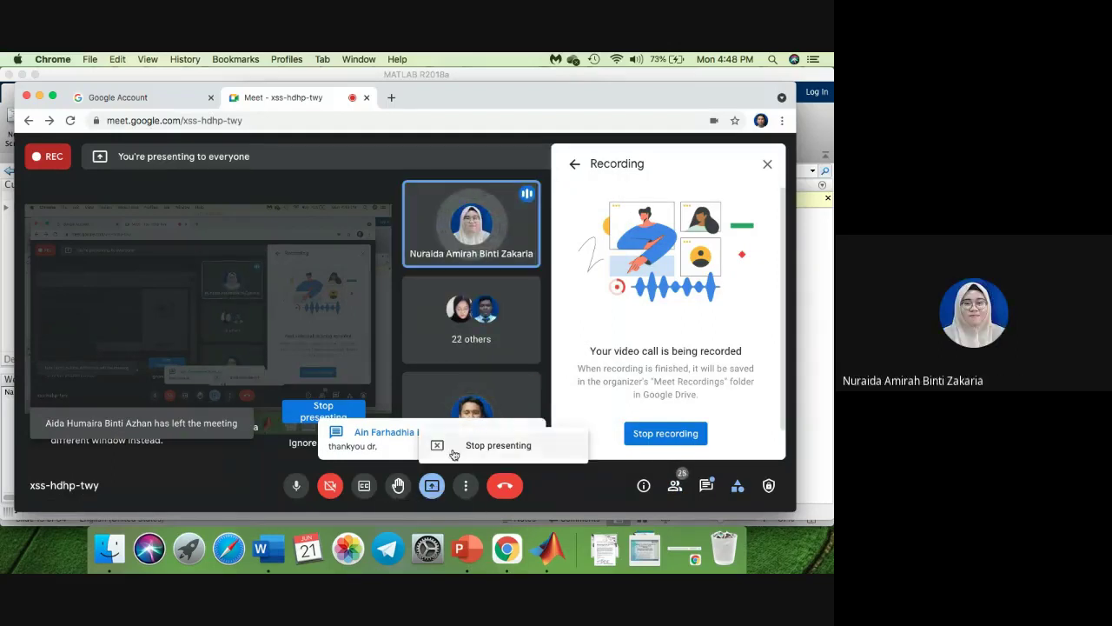
{"action": "left_click", "coordinate": [452, 448]}
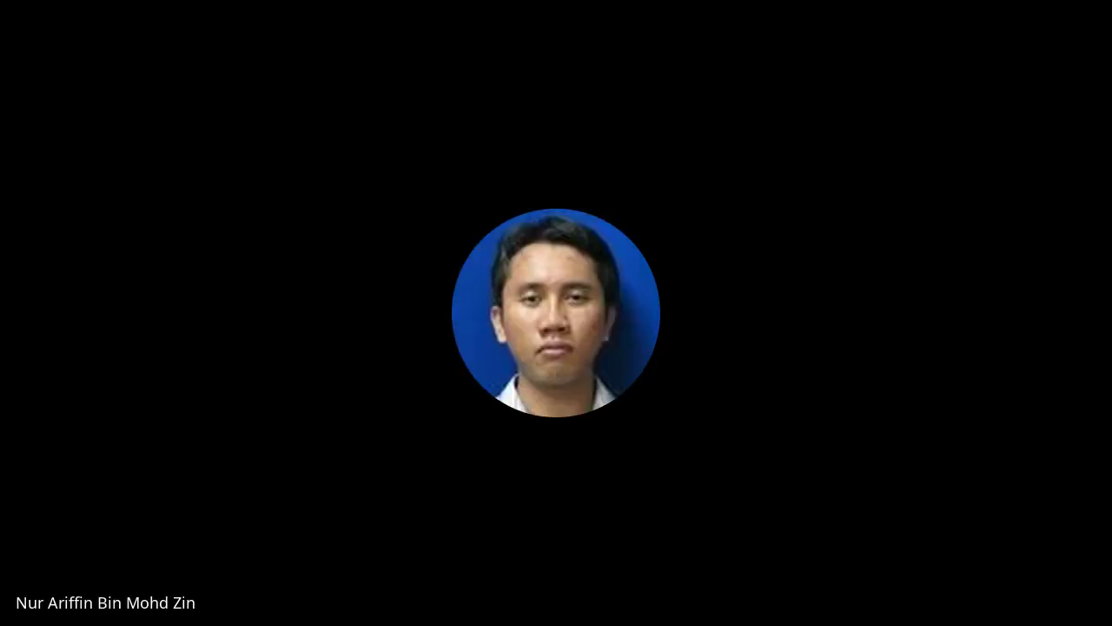